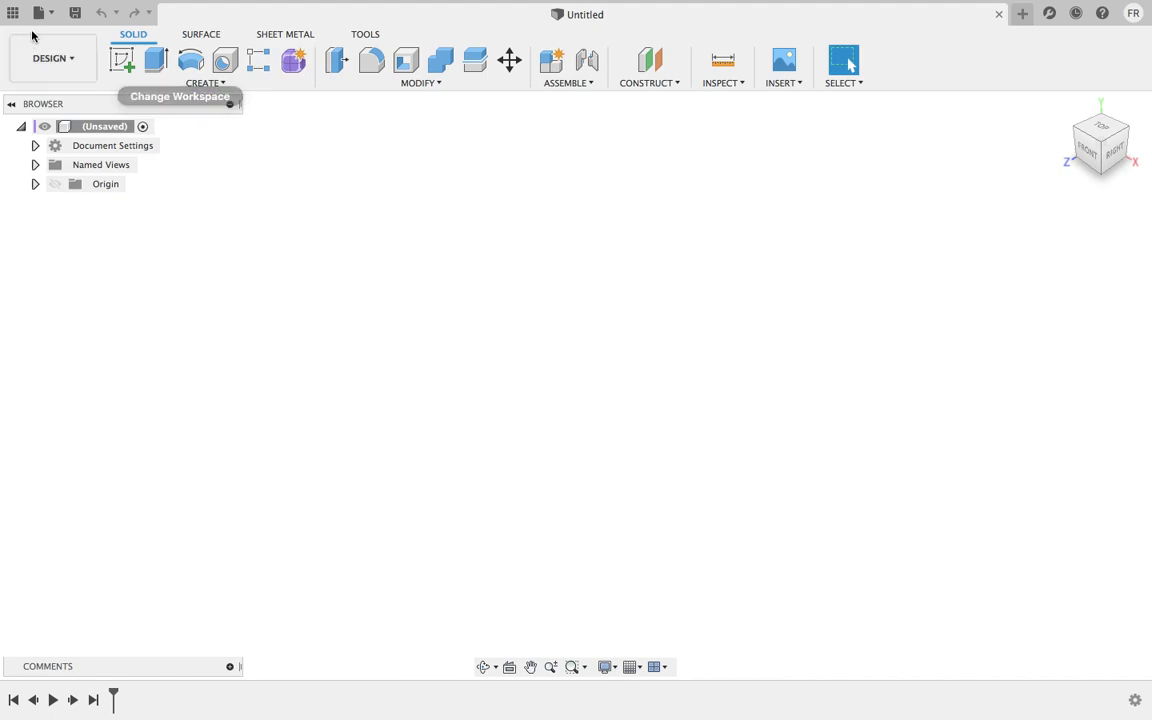
- Review the available workspaces and the Solid, Surface, Sheet Metal and Tools toolsets of the Design workspace
click(85, 68)
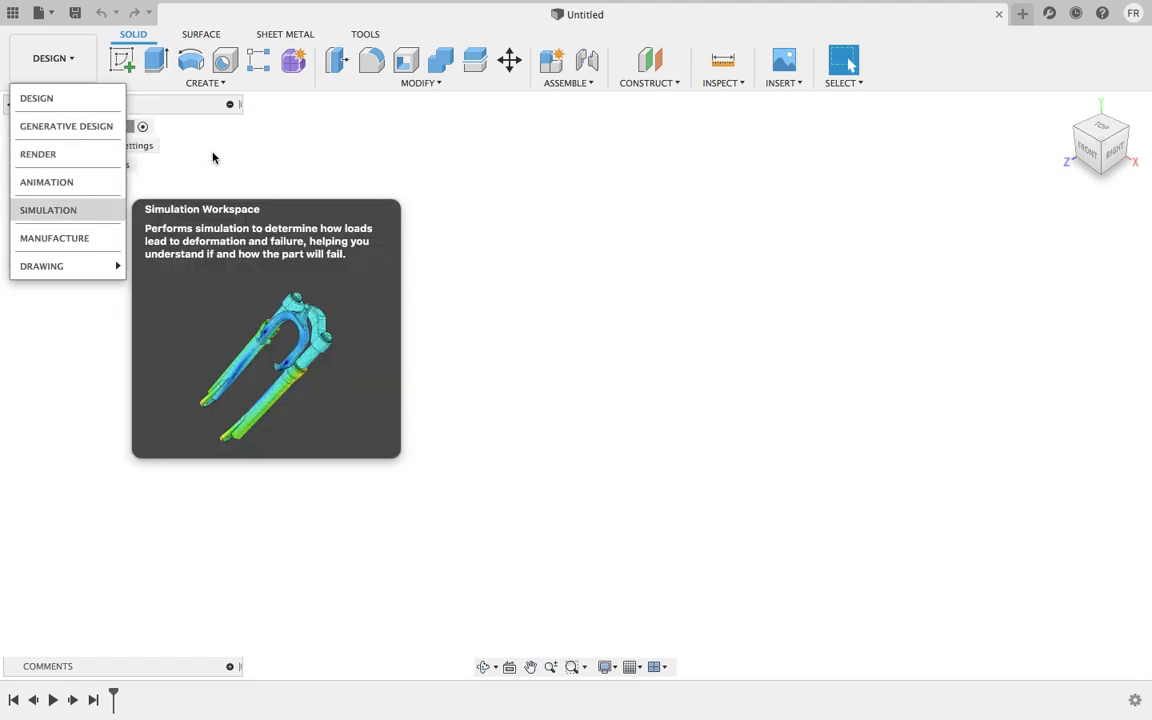
click(212, 158)
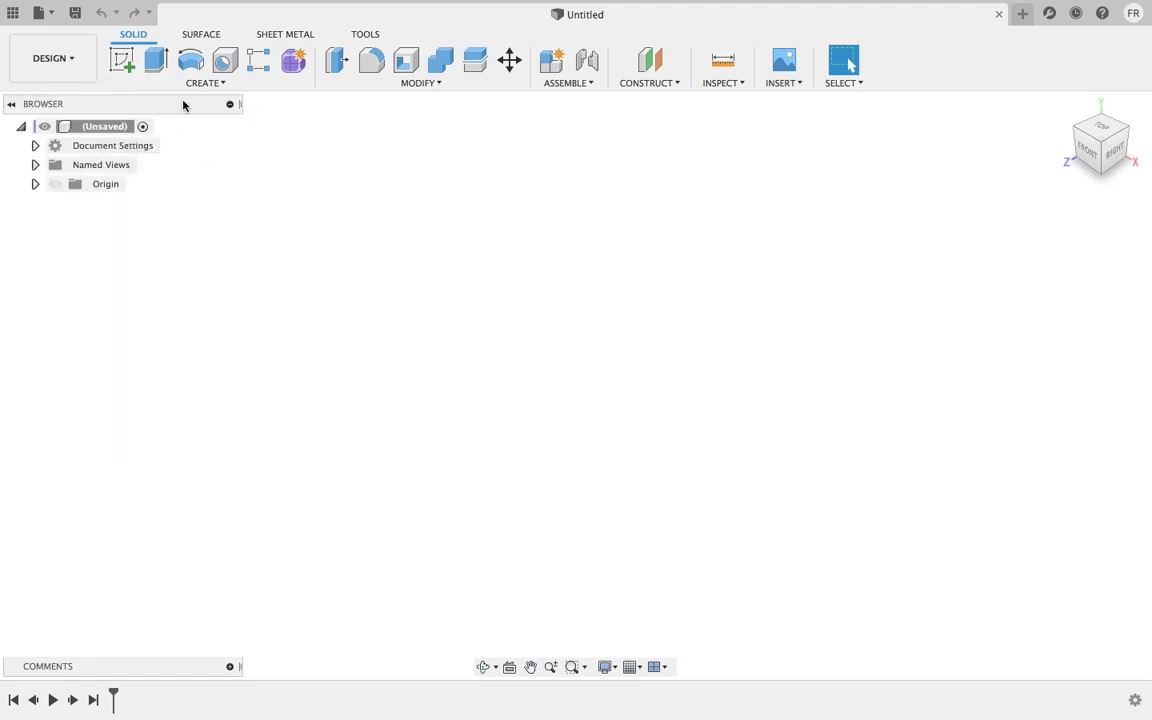
click(200, 37)
click(138, 38)
click(200, 36)
click(282, 36)
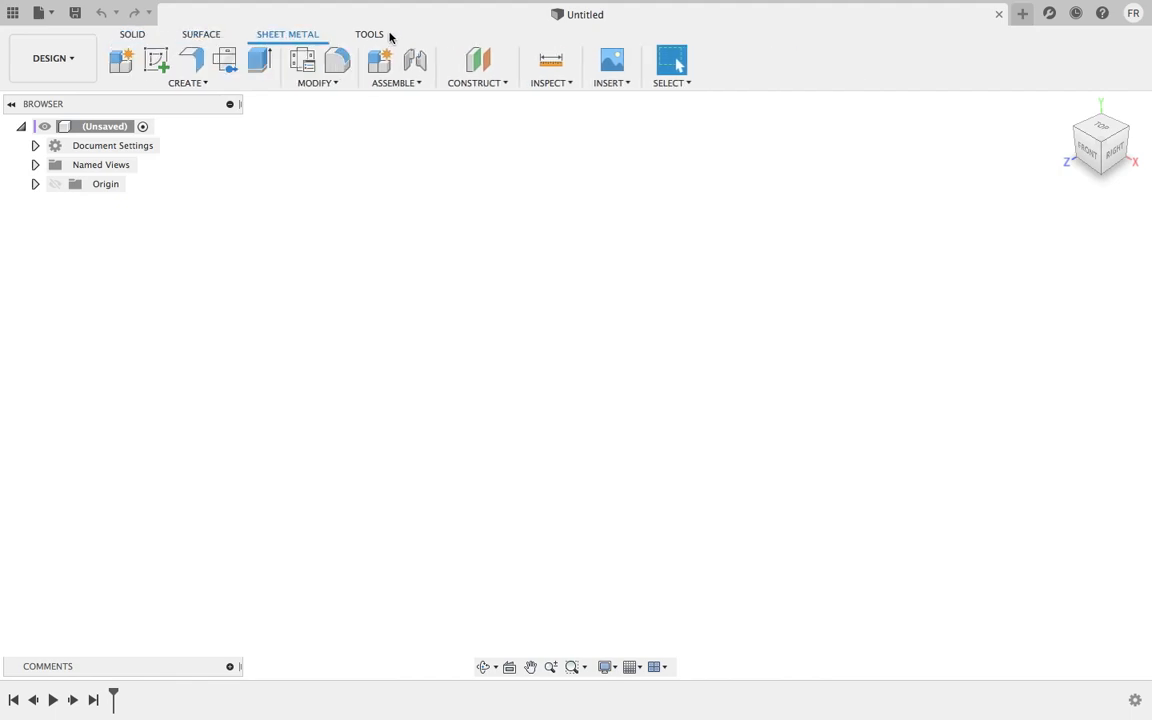
click(381, 36)
click(139, 35)
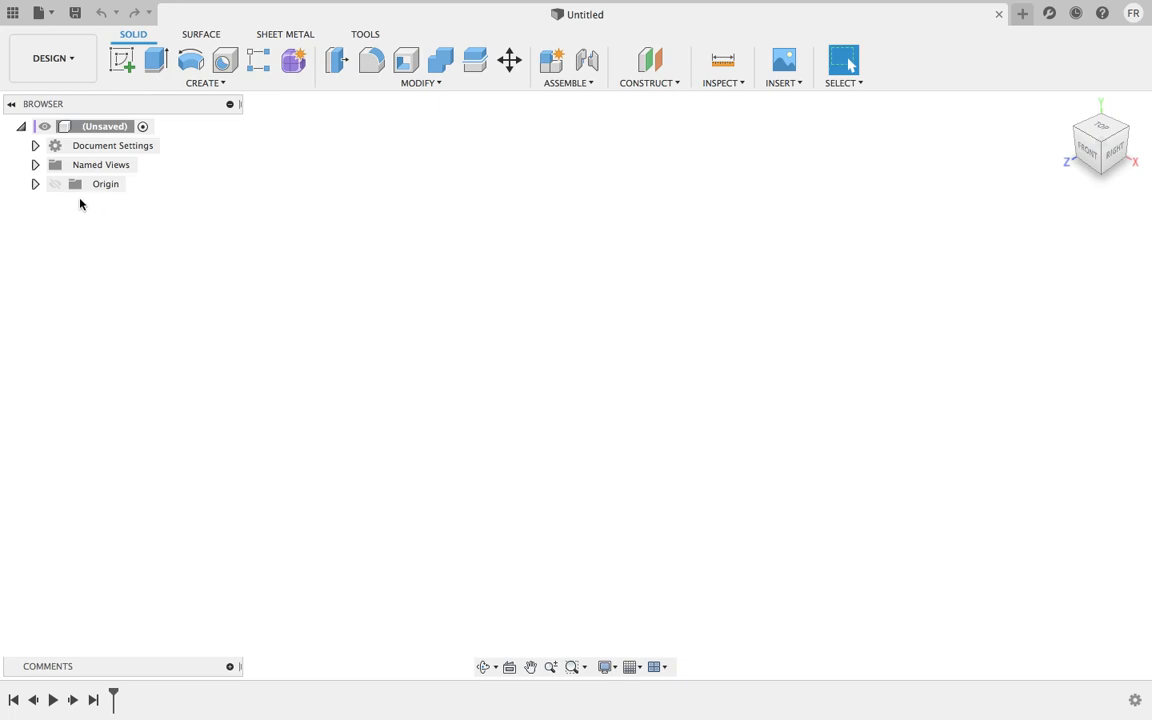
- Start a new sketch on the horizontal origin plane
click(50, 184)
click(124, 63)
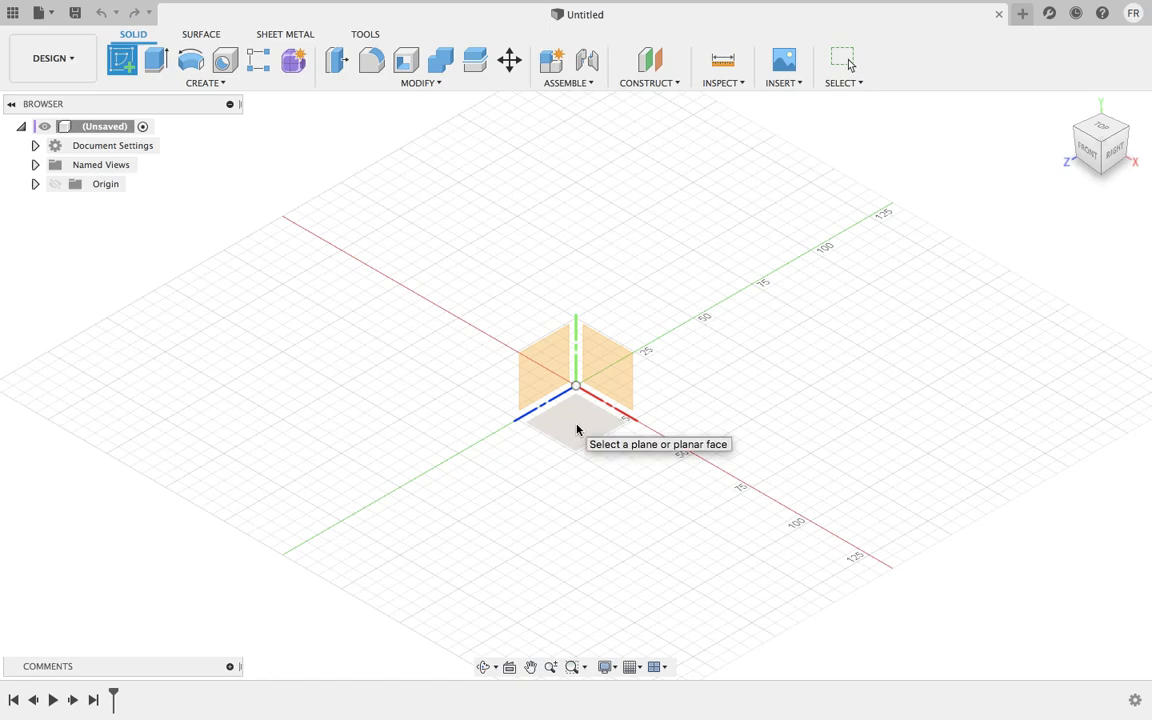
click(574, 425)
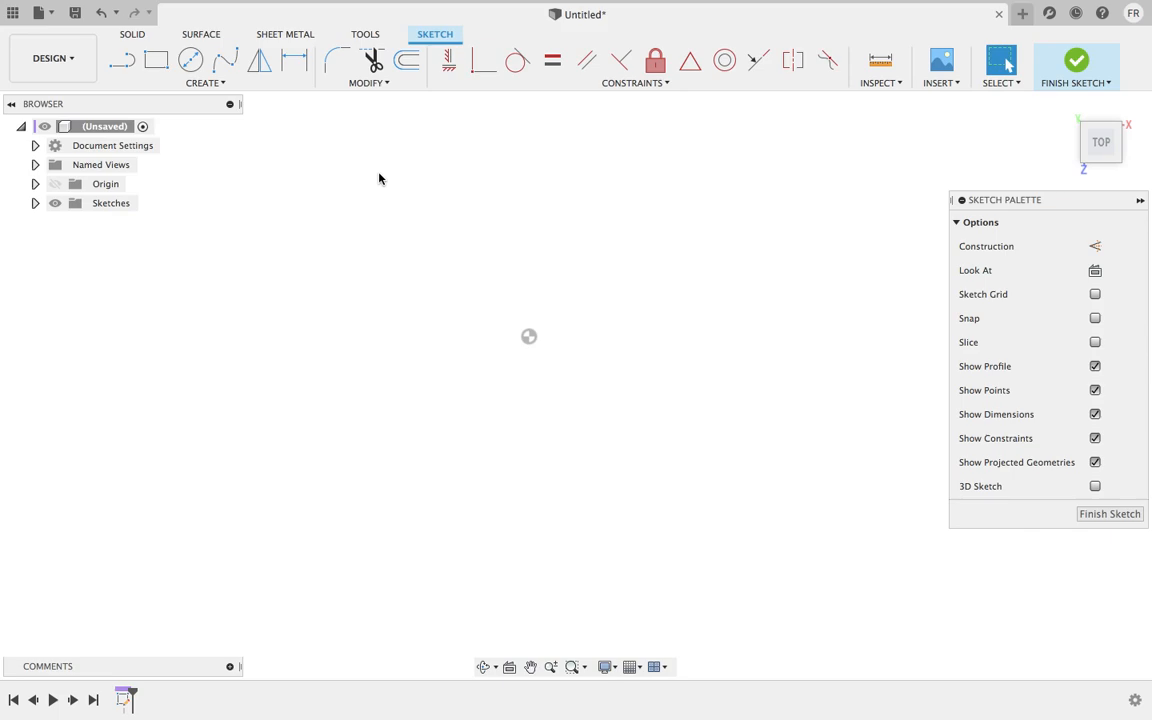
click(220, 88)
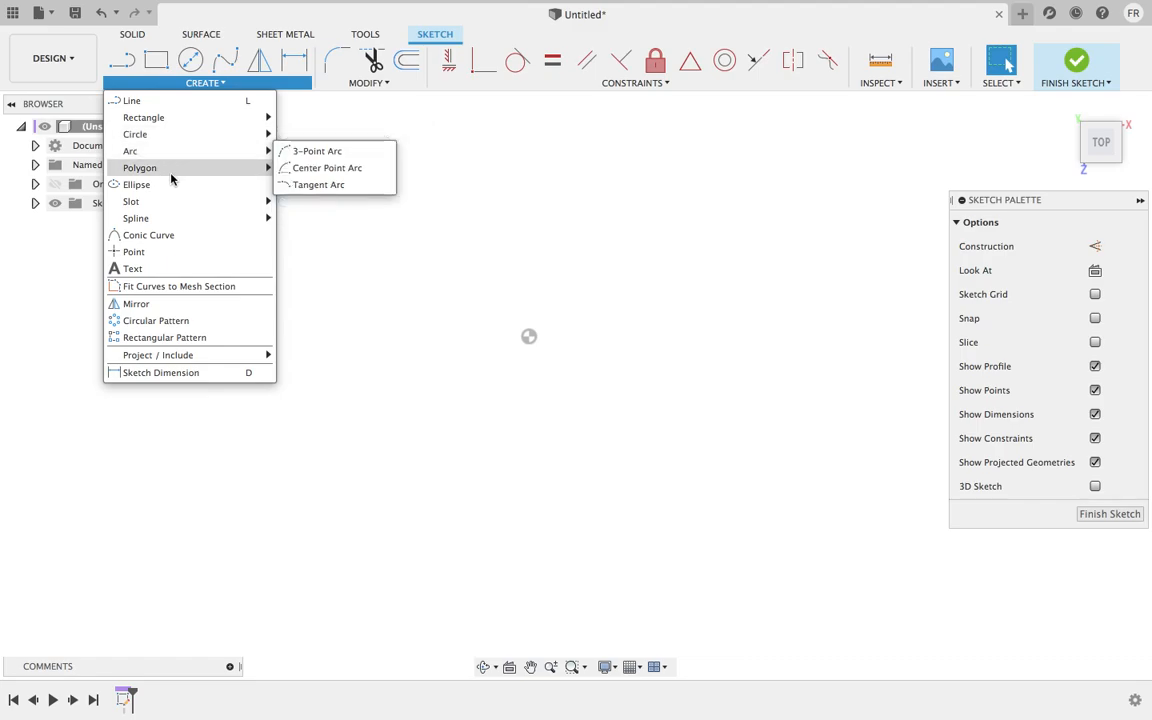
click(637, 84)
click(638, 87)
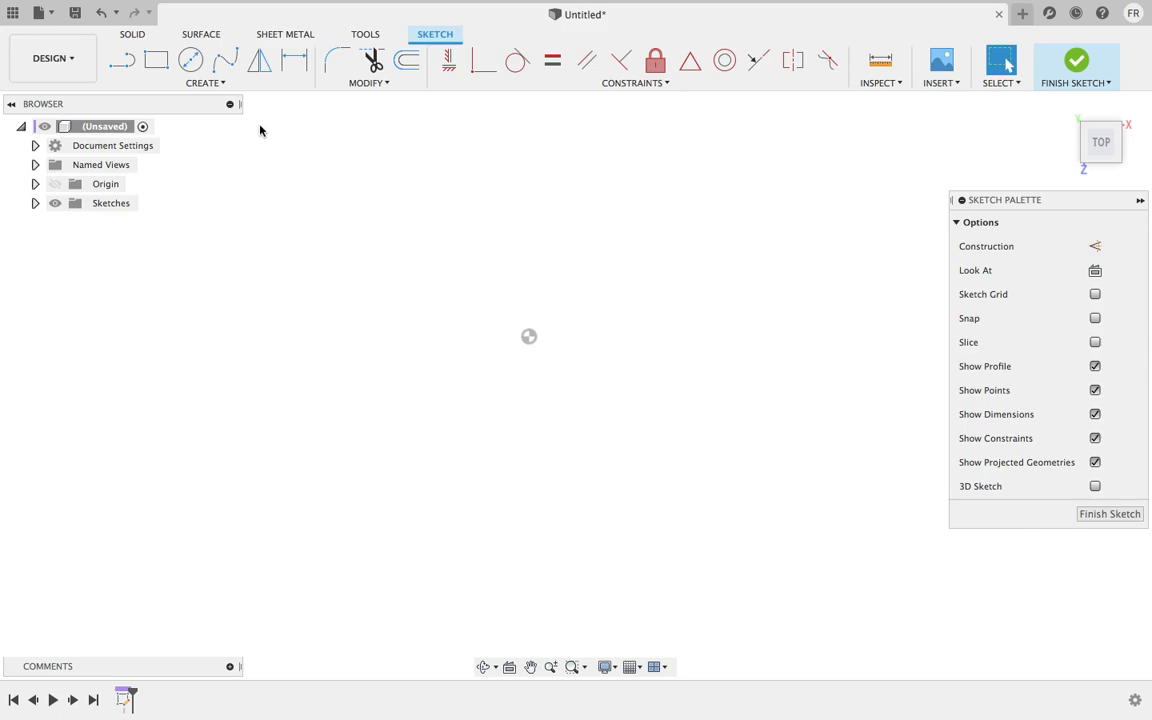
- Sketch an open S-shaped chain of five perpendicular lines from the origin, with horizontals about 37 mm and the first vertical about 32 mm
click(122, 62)
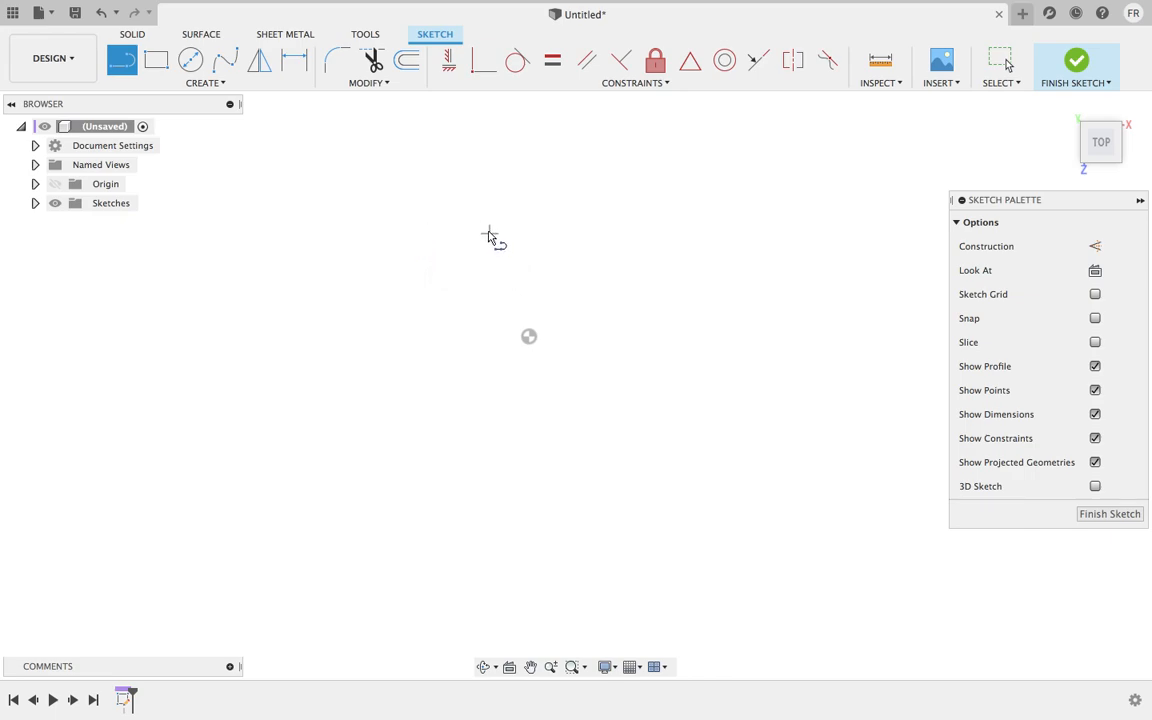
click(530, 338)
click(651, 338)
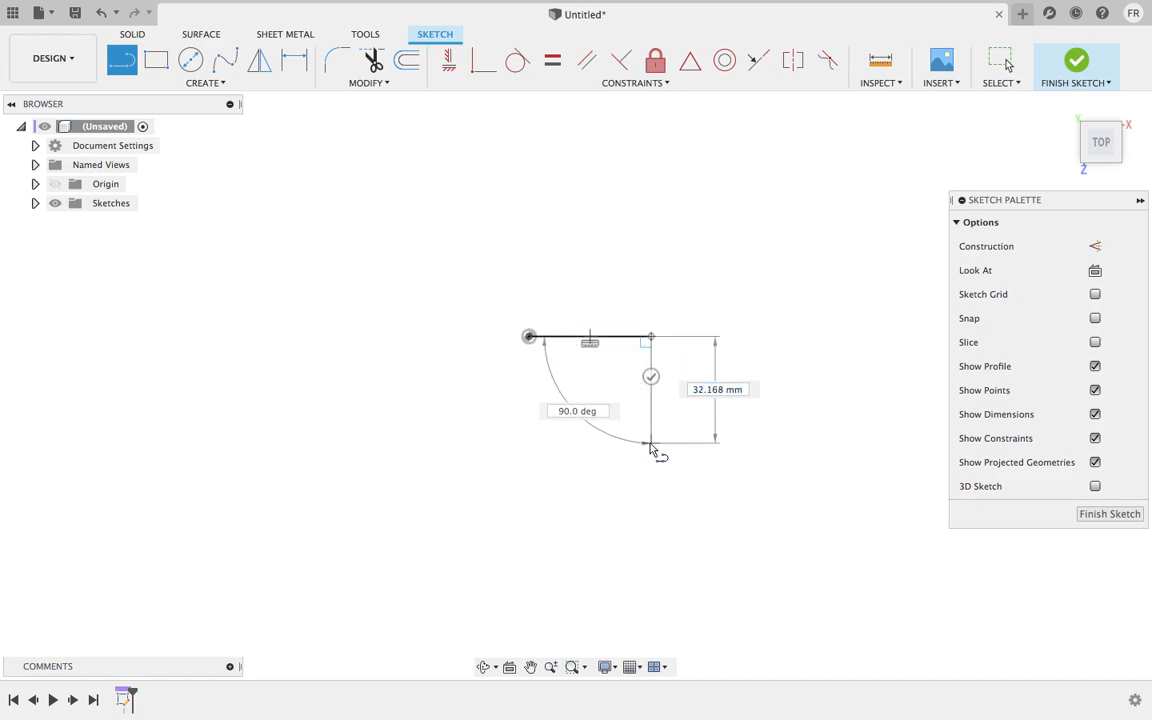
click(528, 442)
click(528, 535)
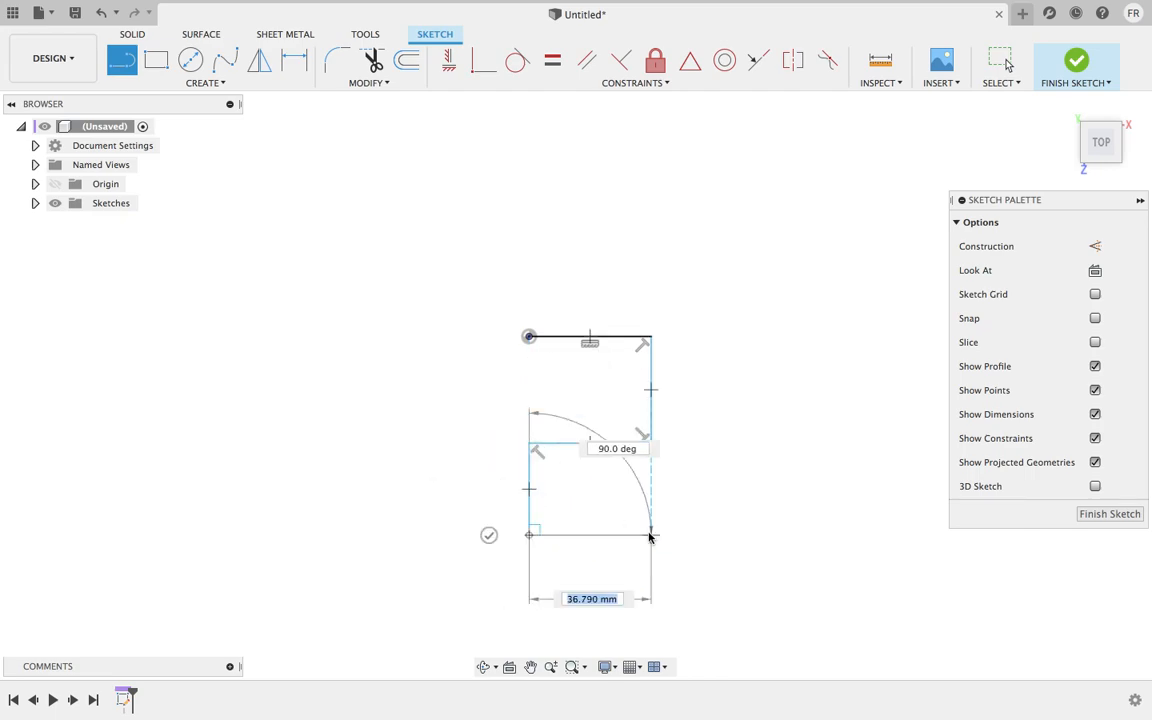
click(651, 534)
right_click(744, 411)
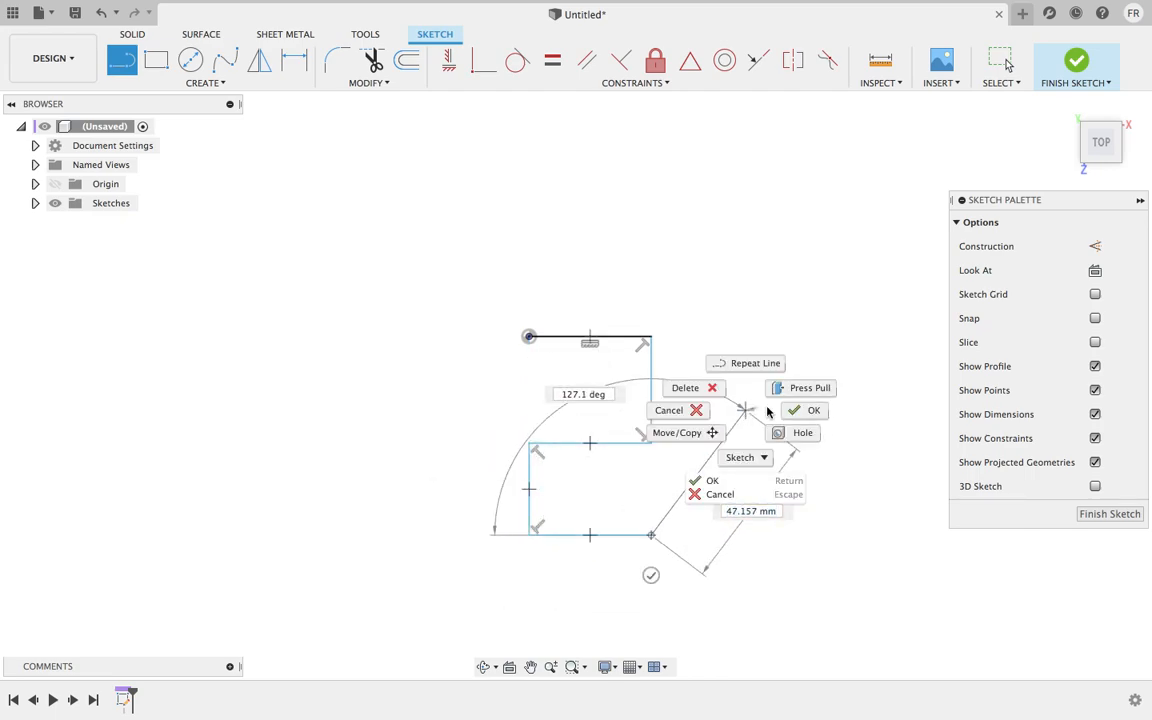
click(790, 414)
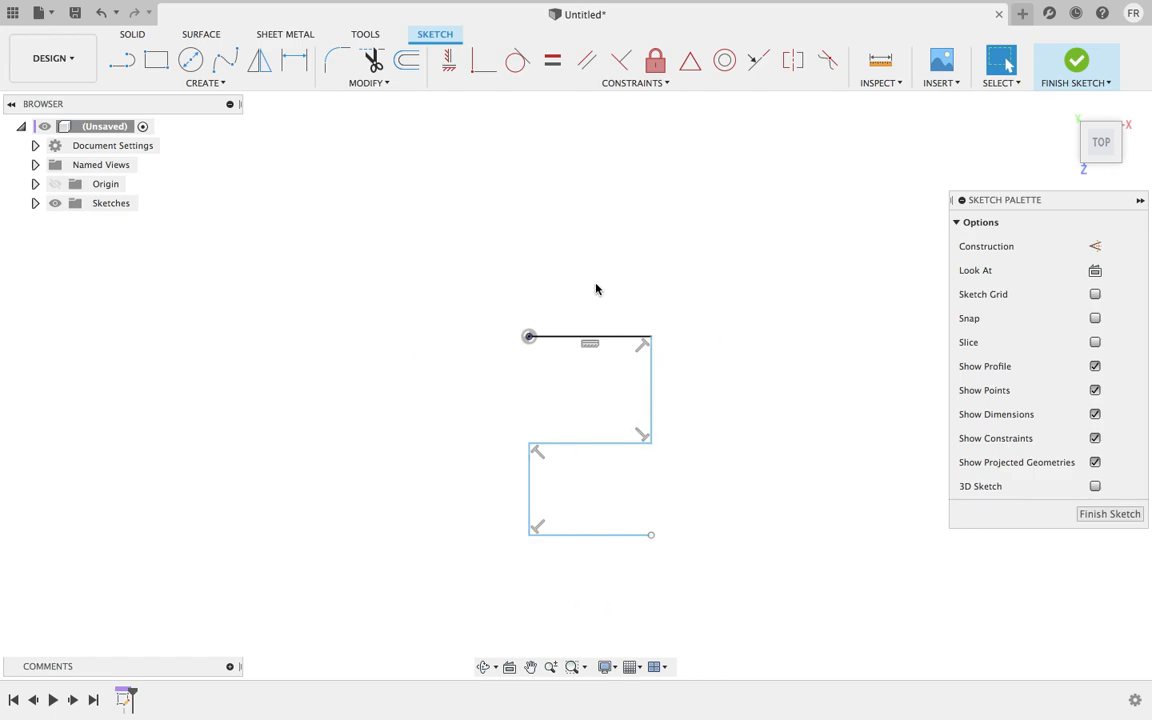
- Sketch a center rectangle about 43 mm wide in the empty area to the right of the line chain
middle_drag(630, 346, 252, 301)
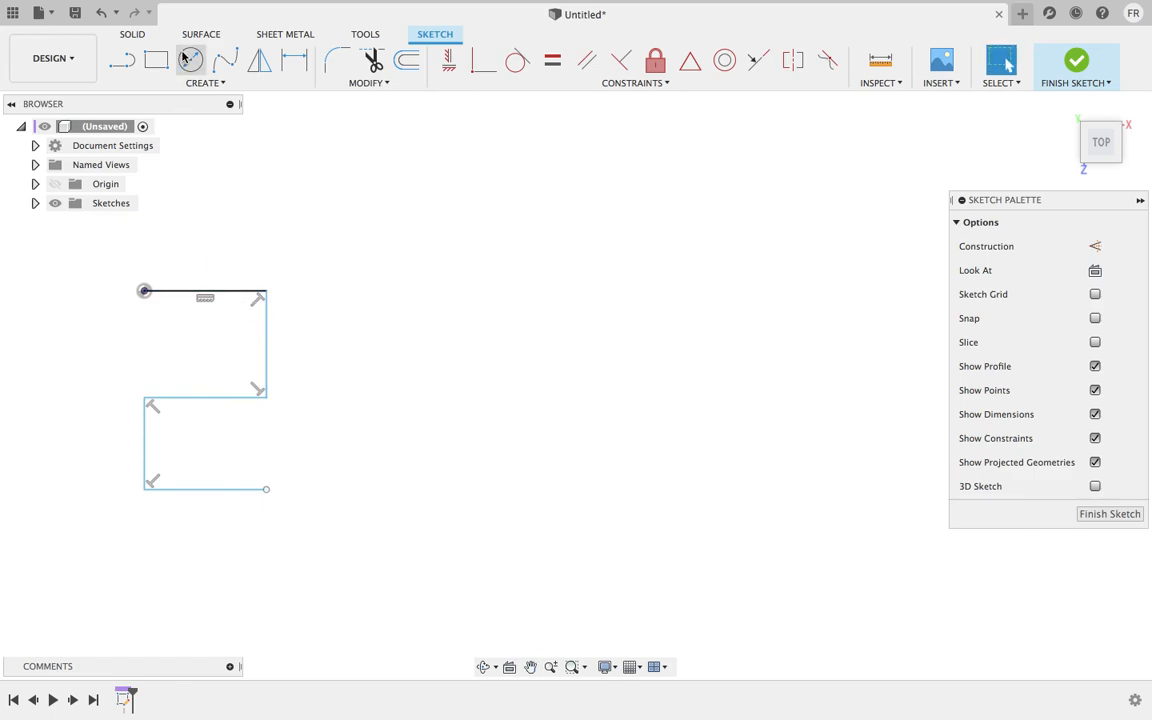
click(188, 85)
mouse_move(188, 119)
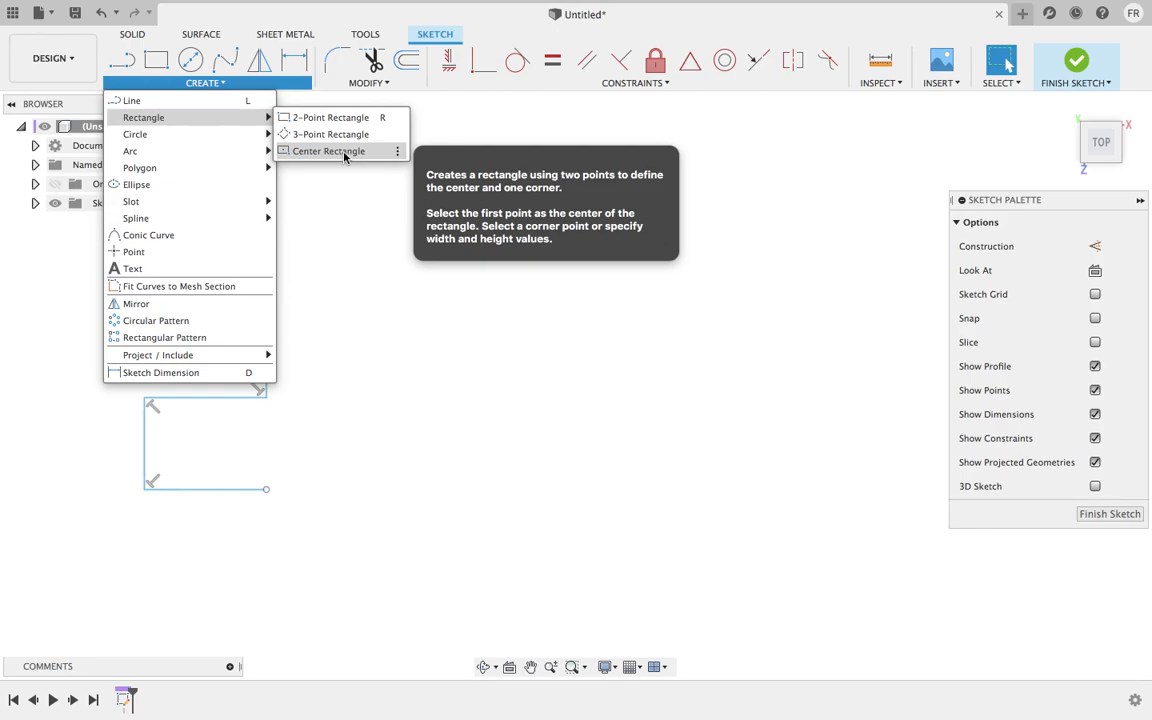
click(340, 151)
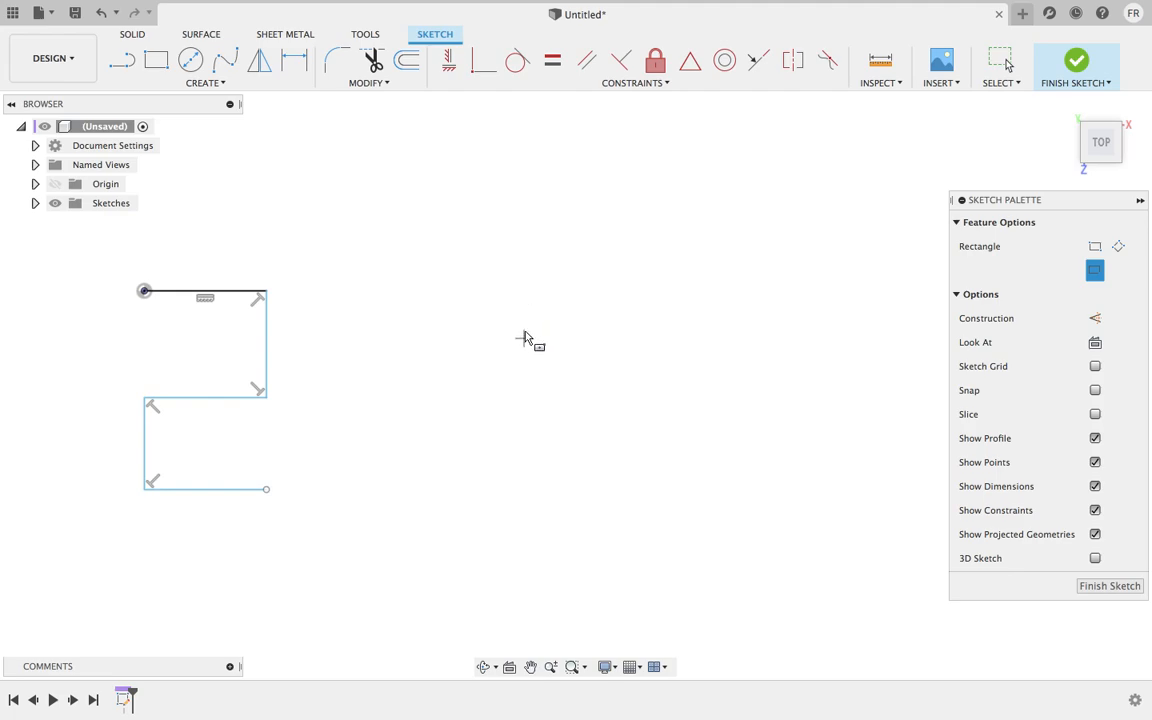
click(506, 331)
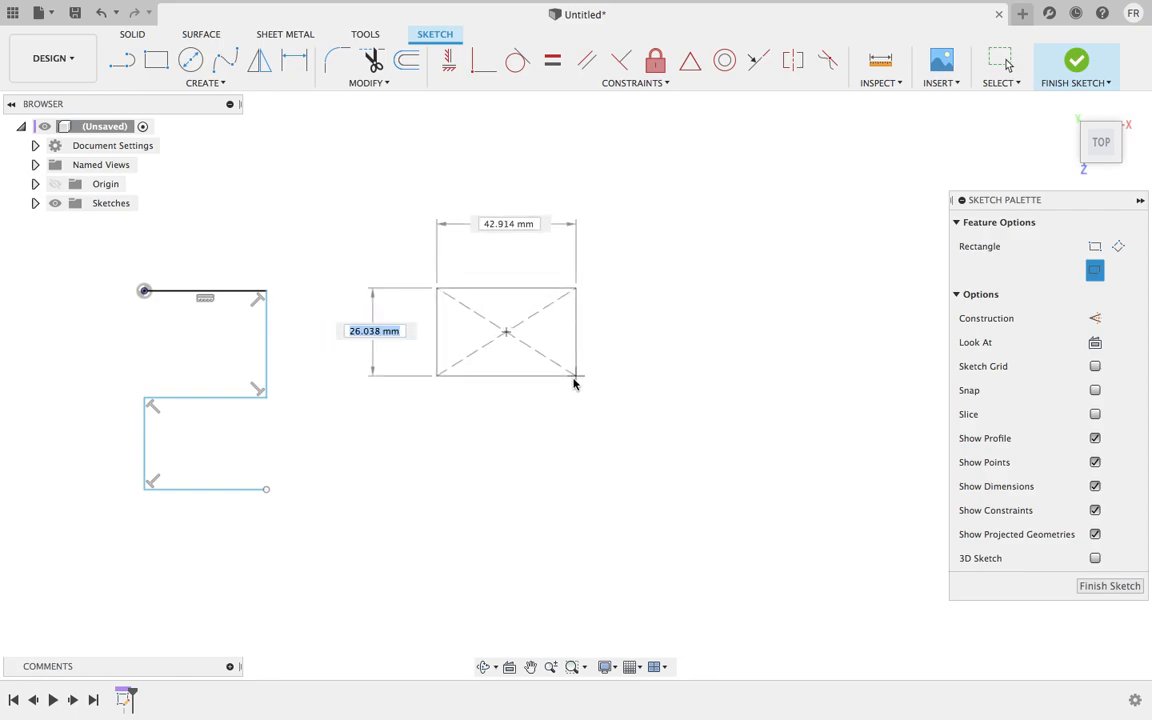
click(577, 382)
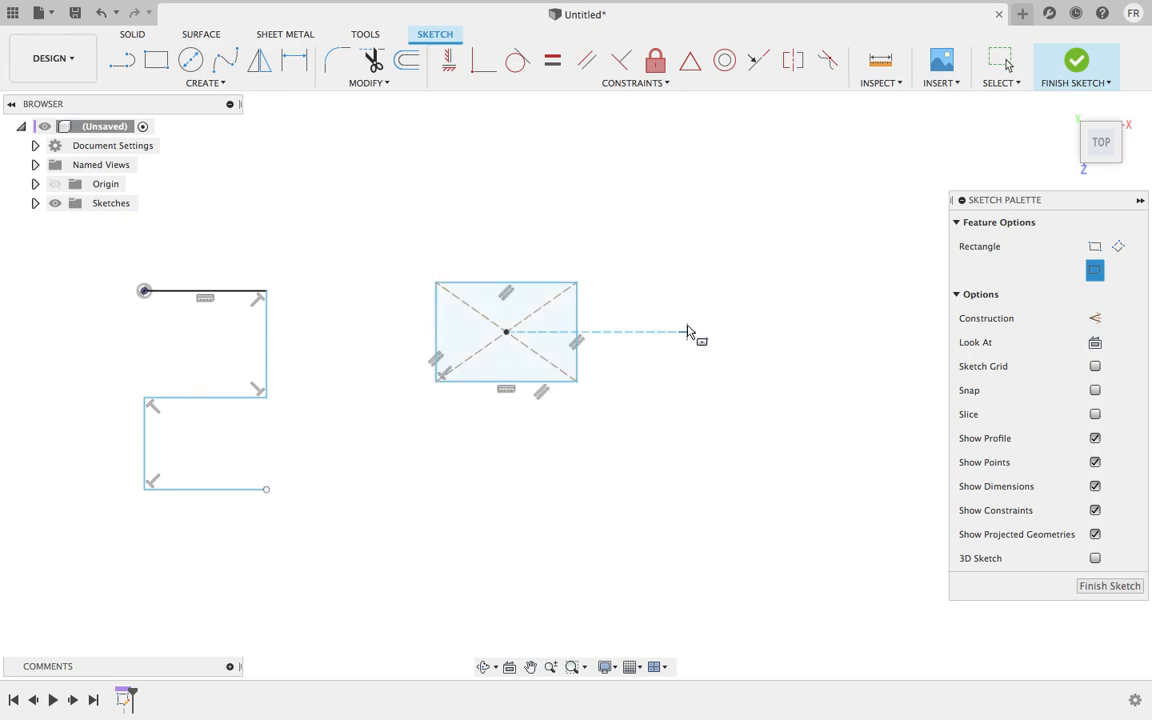
- Sketch a 3-point circle about 43 mm in diameter to the upper right of the rectangle
middle_drag(689, 301, 500, 307)
scroll(583, 280, down, 1)
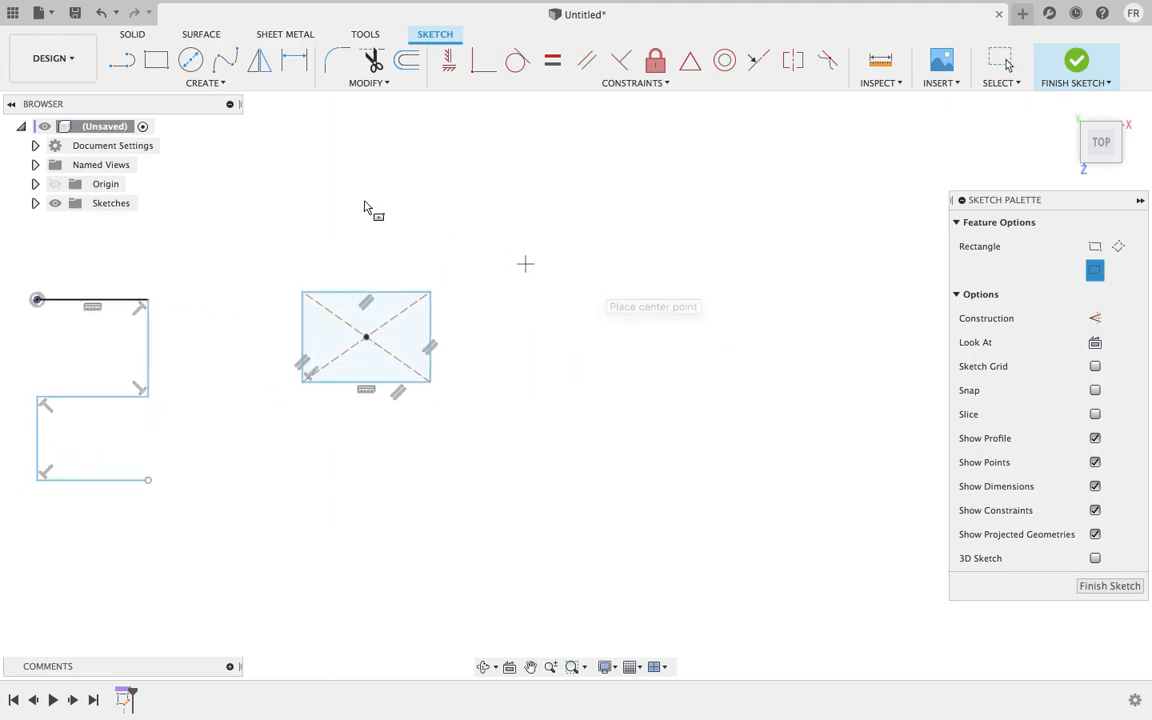
click(226, 82)
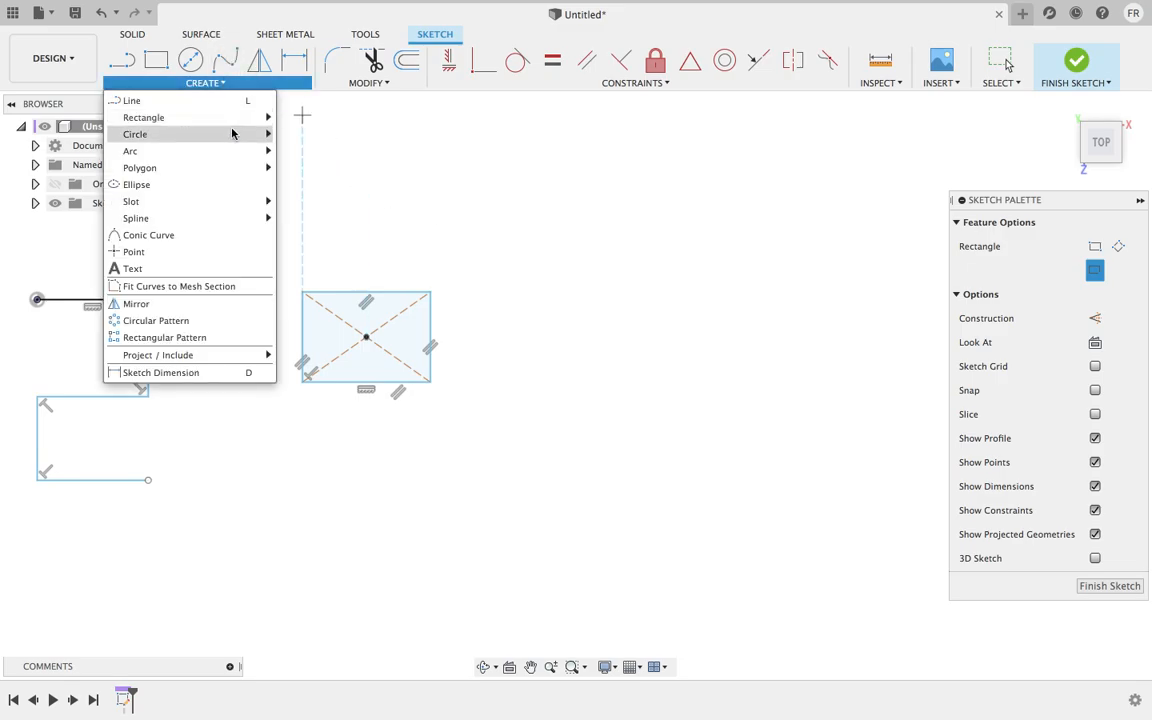
mouse_move(233, 134)
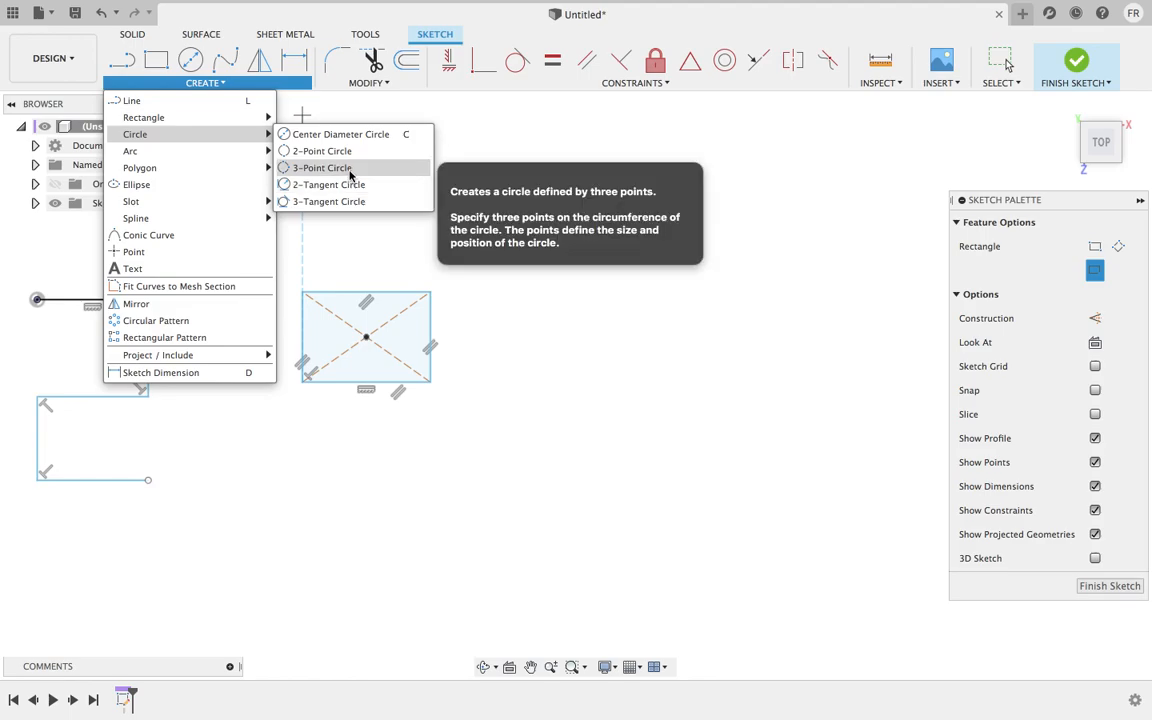
click(350, 170)
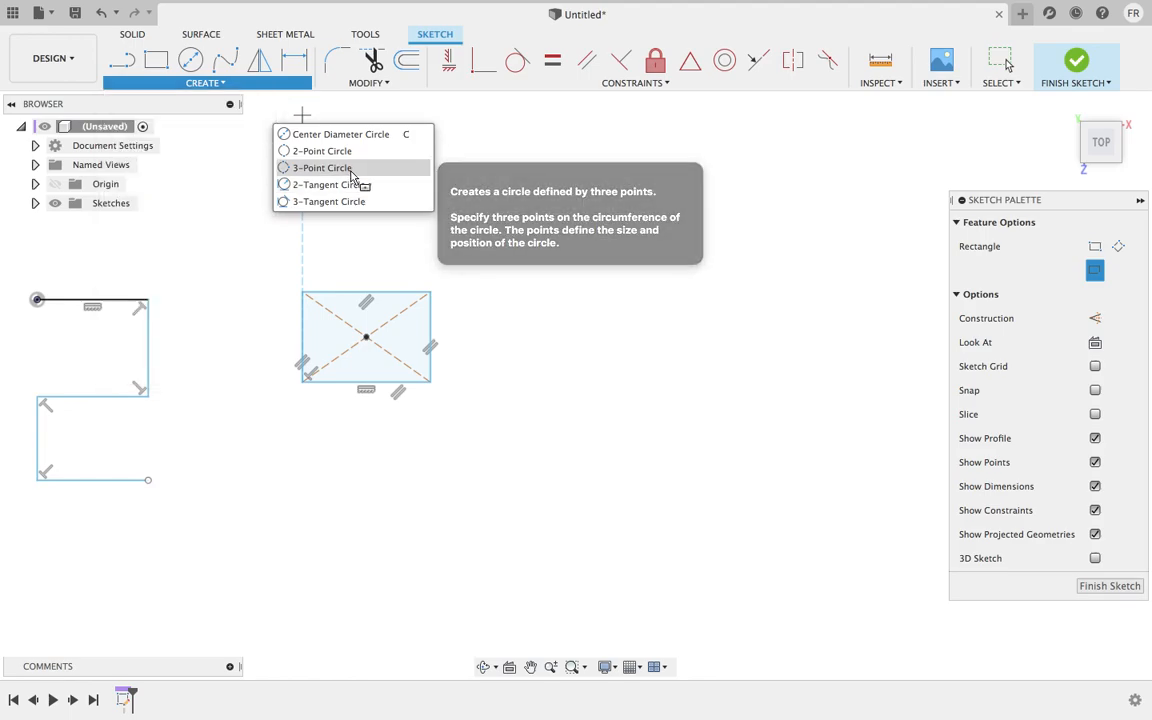
click(553, 278)
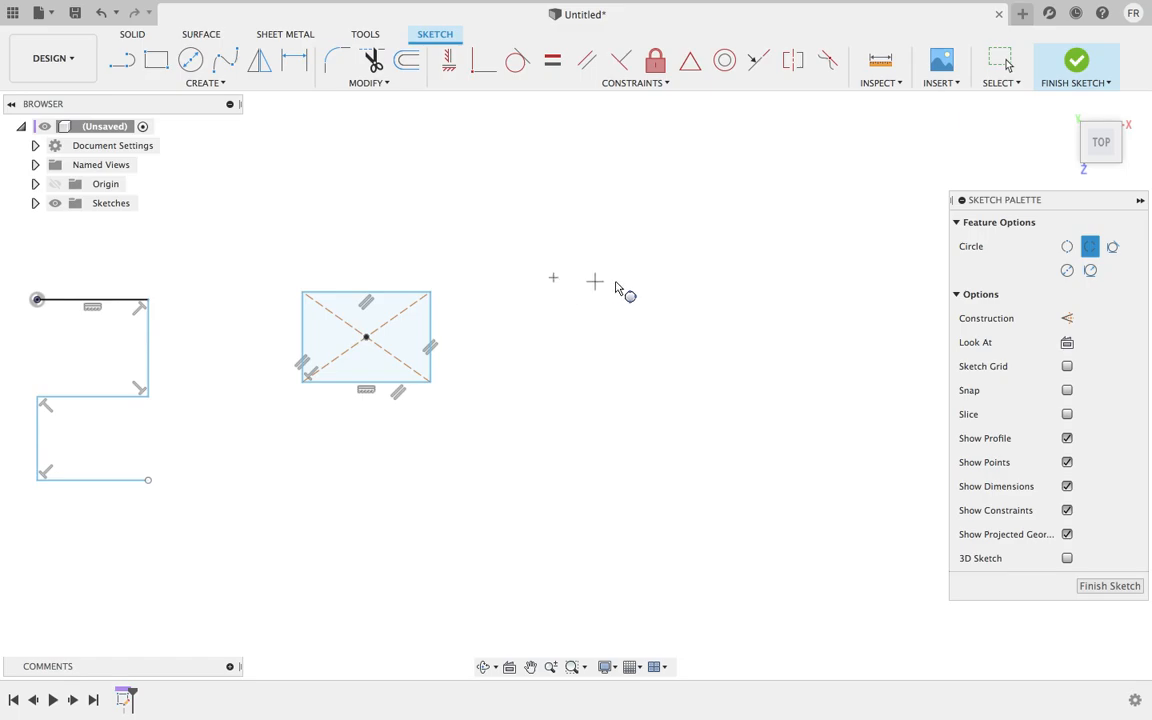
click(682, 280)
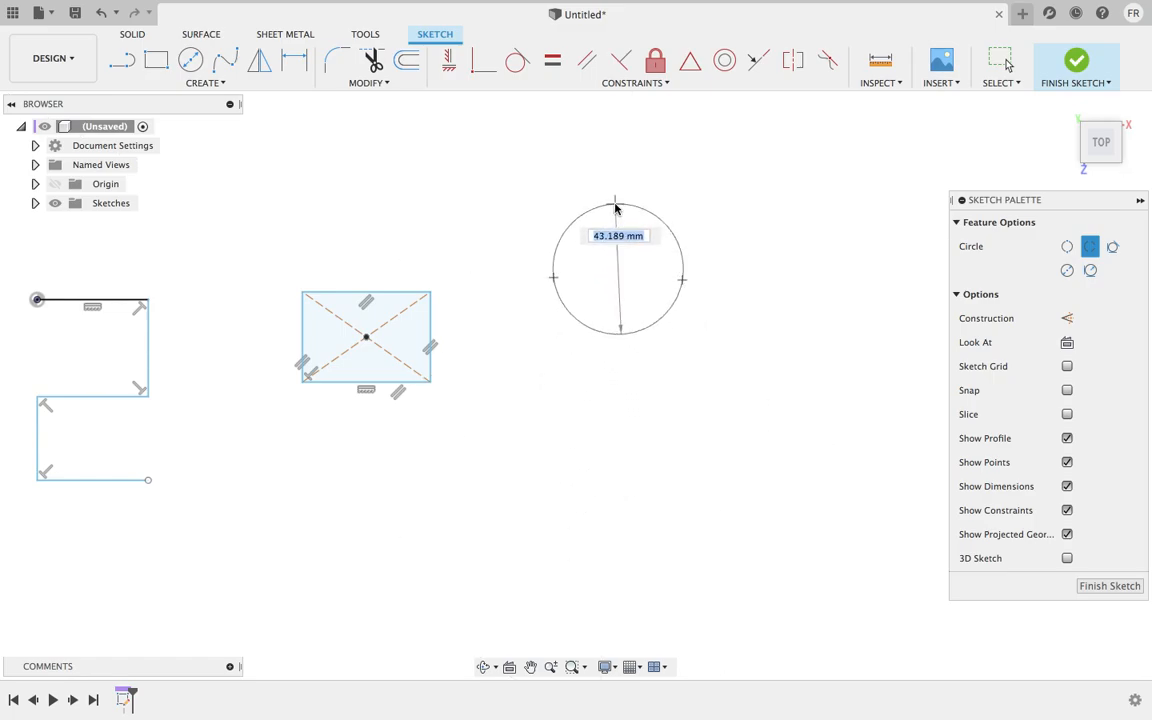
click(617, 208)
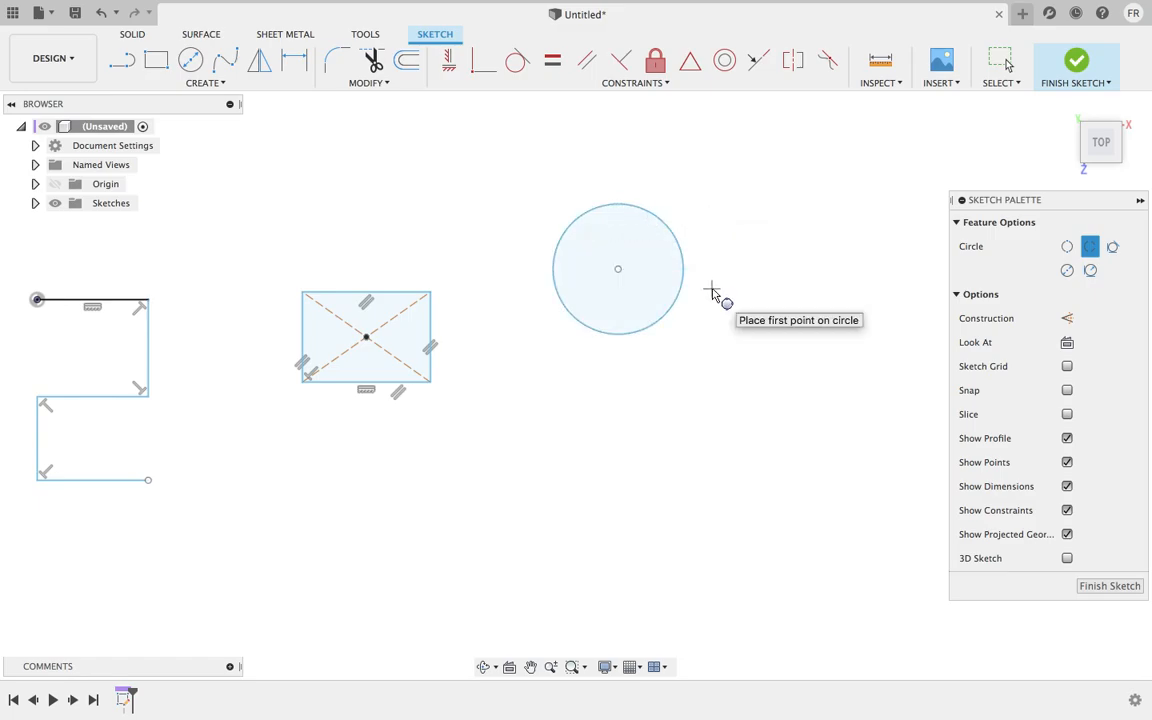
- Sketch a 3-point arc below the circle, bulging downward and opening toward the upper right, and finish the arc command
middle_drag(643, 280, 632, 306)
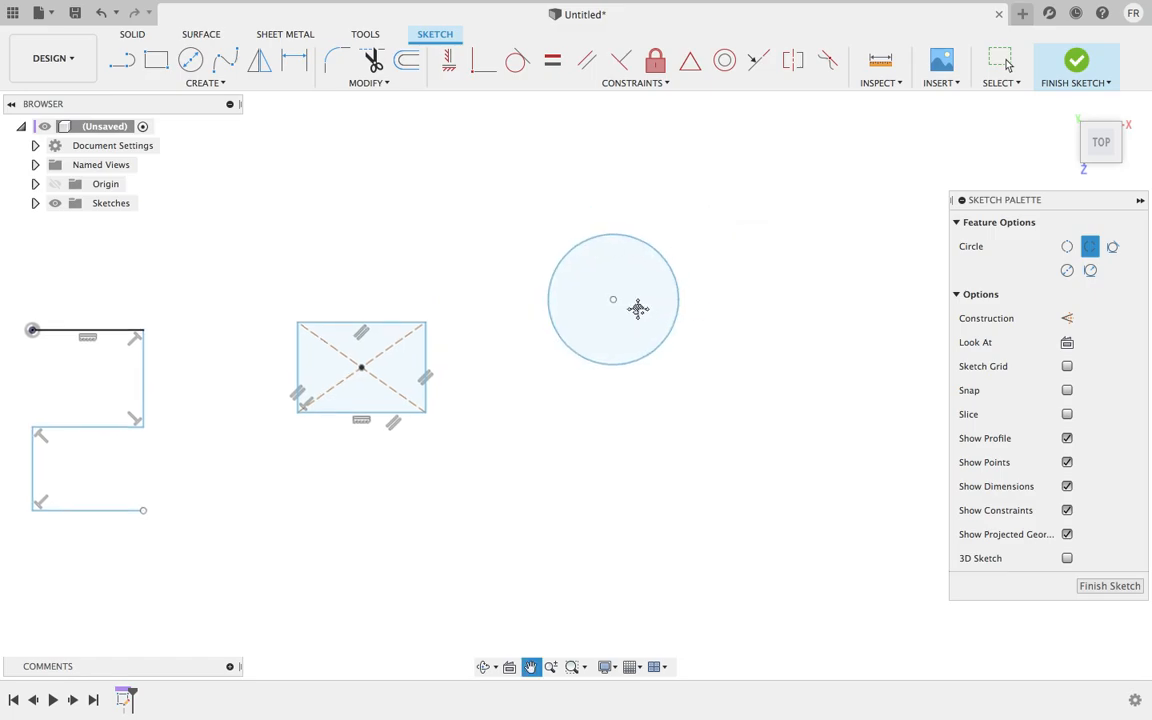
click(251, 88)
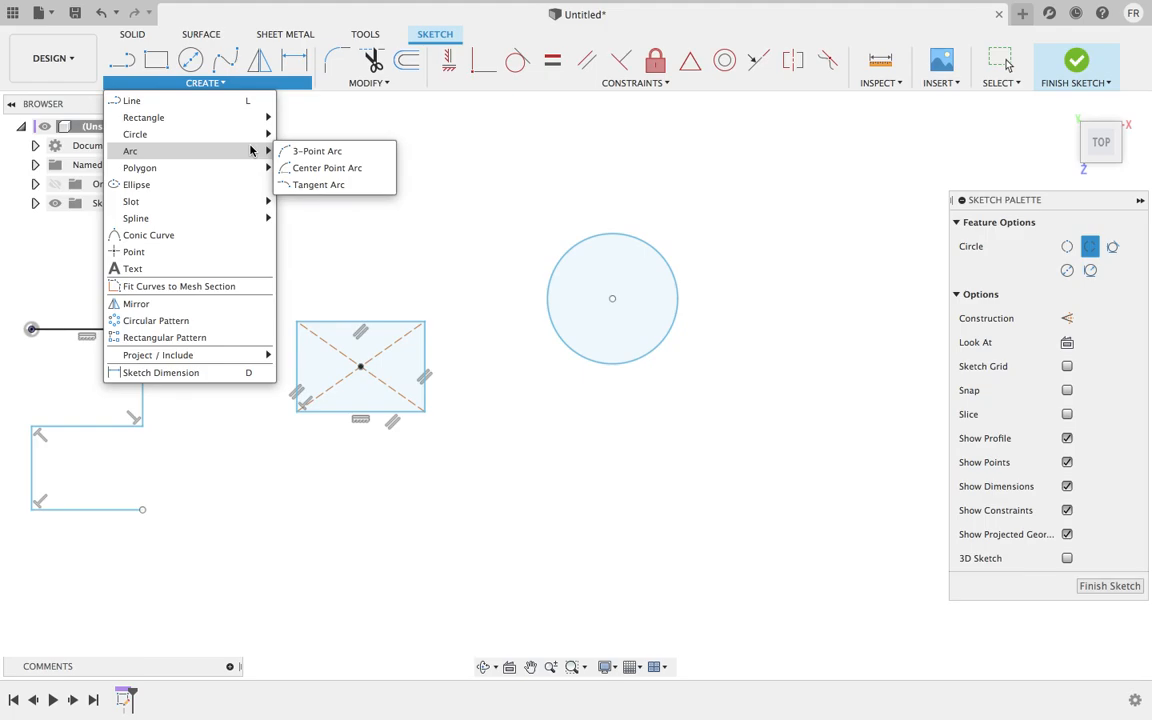
click(308, 167)
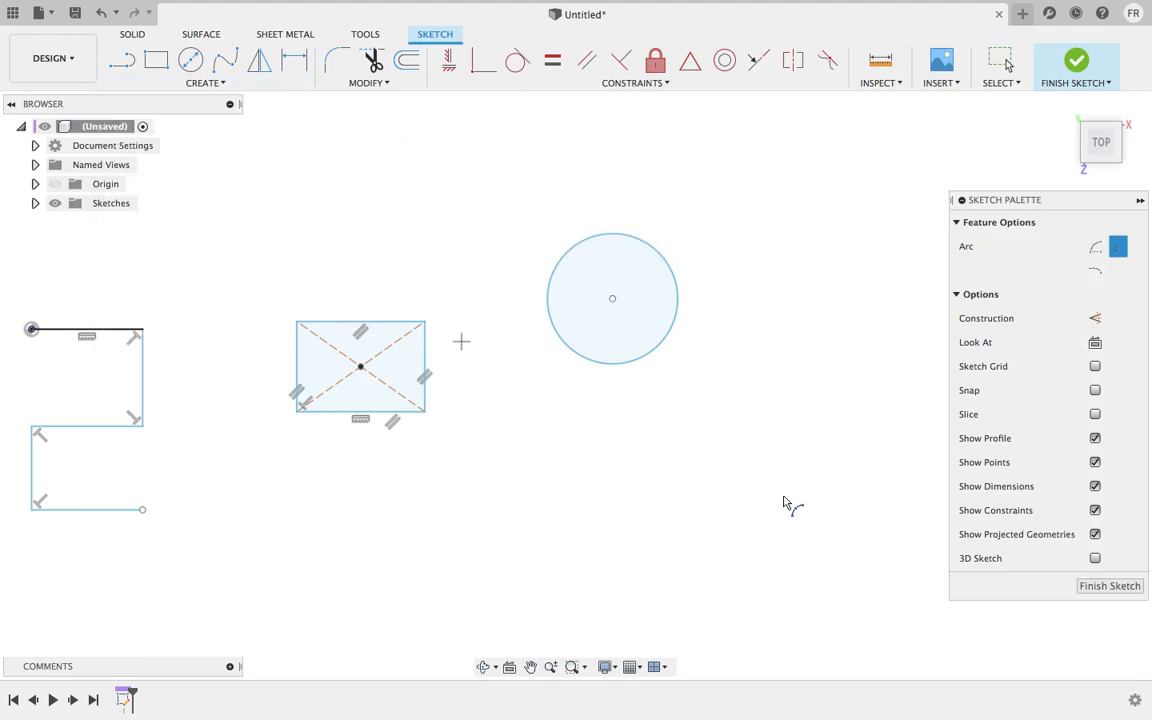
click(593, 423)
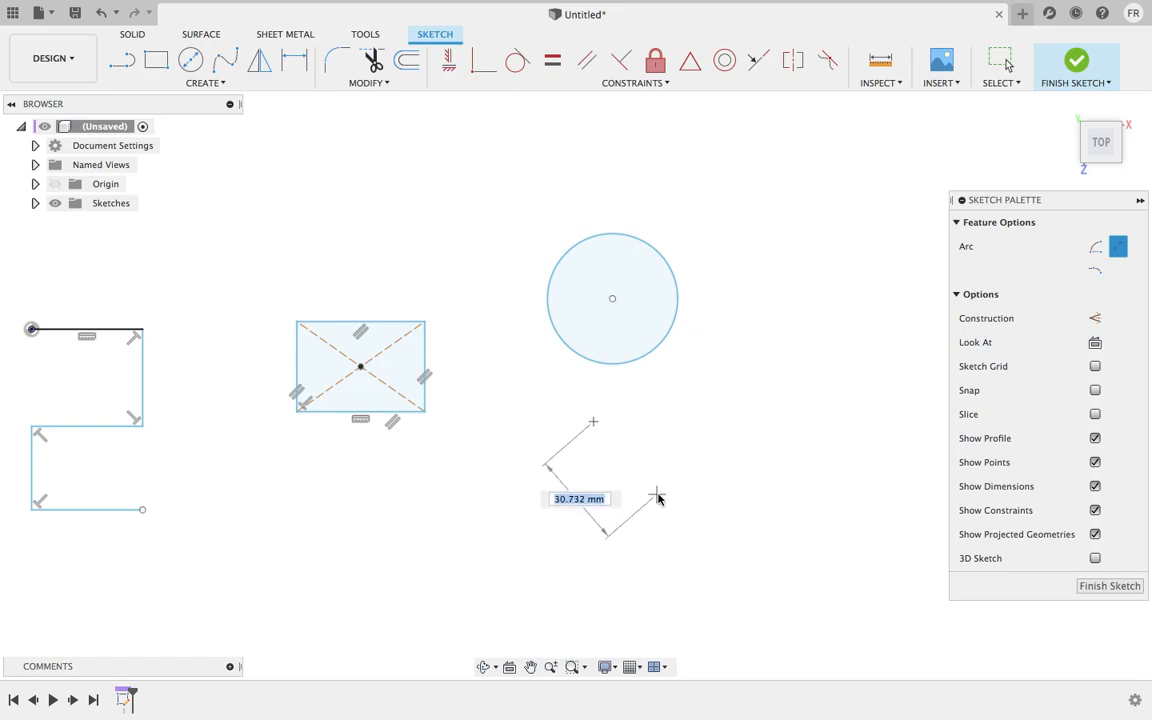
click(680, 473)
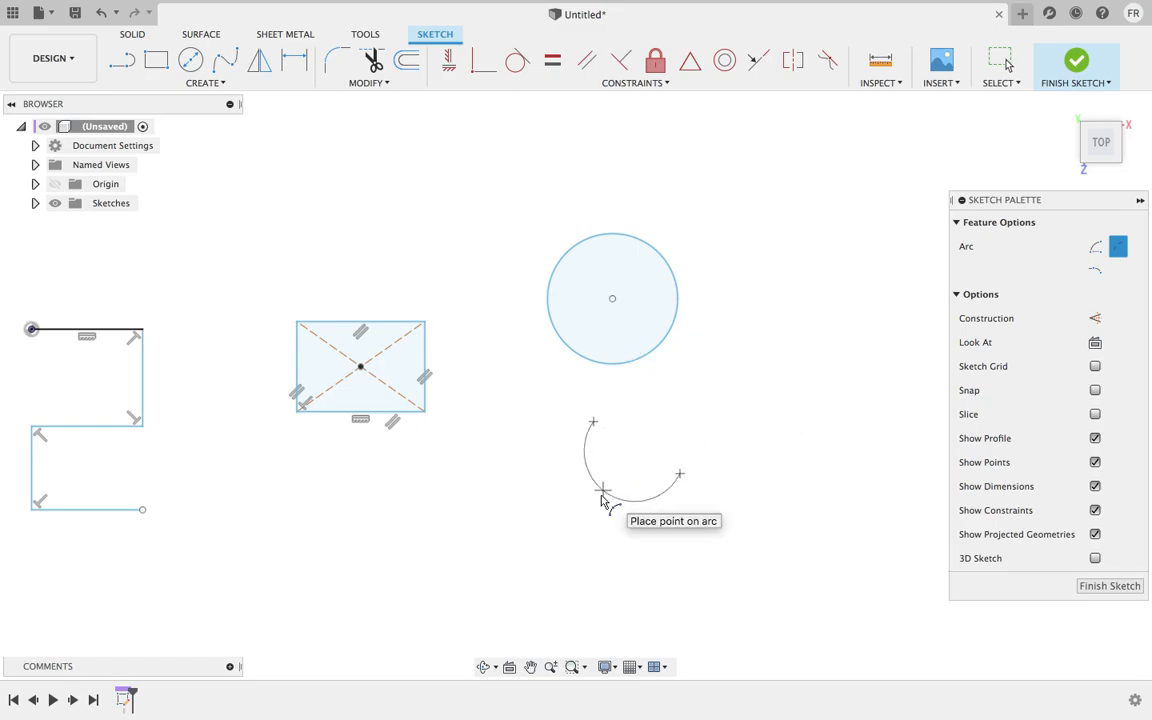
click(601, 507)
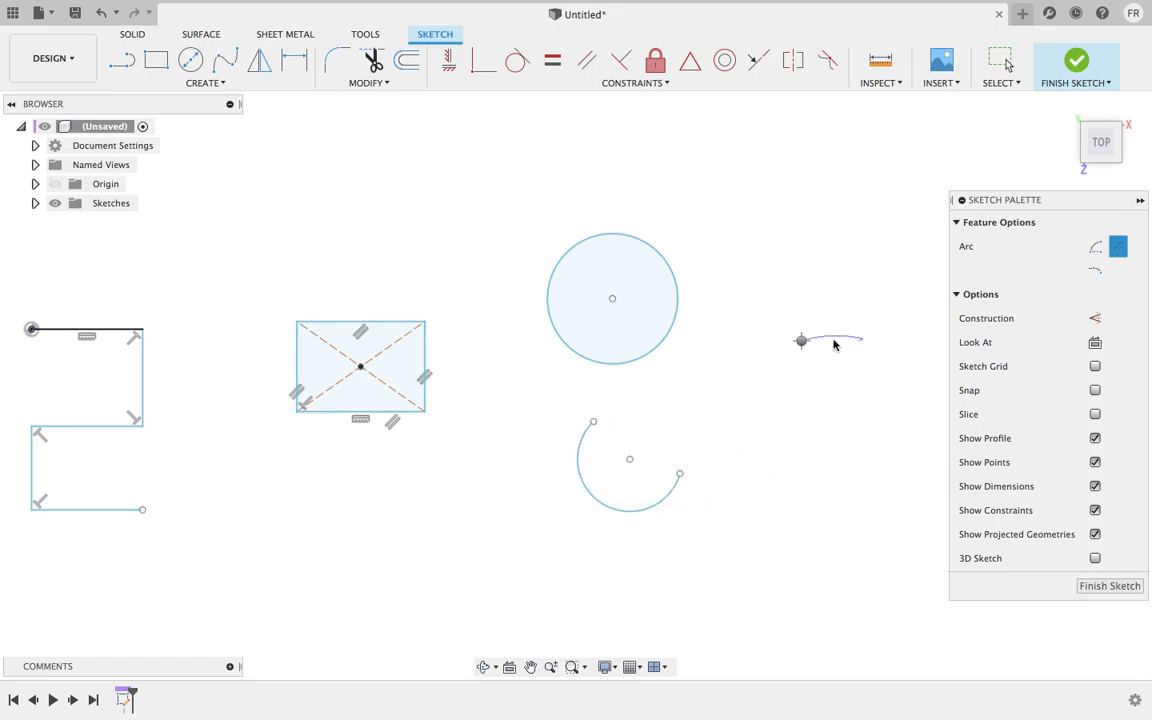
right_click(801, 338)
click(863, 339)
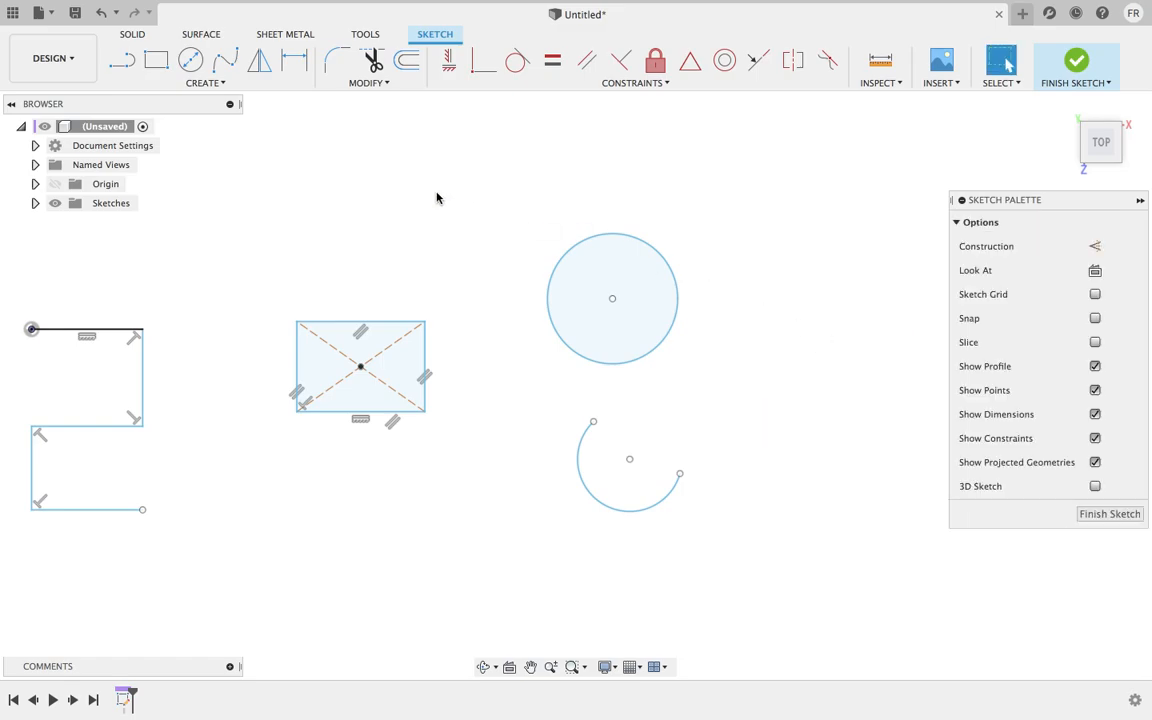
- Sketch an inscribed polygon with 3 sides and a radius of about 22 mm below the rectangle, one vertex pointing straight up
click(238, 89)
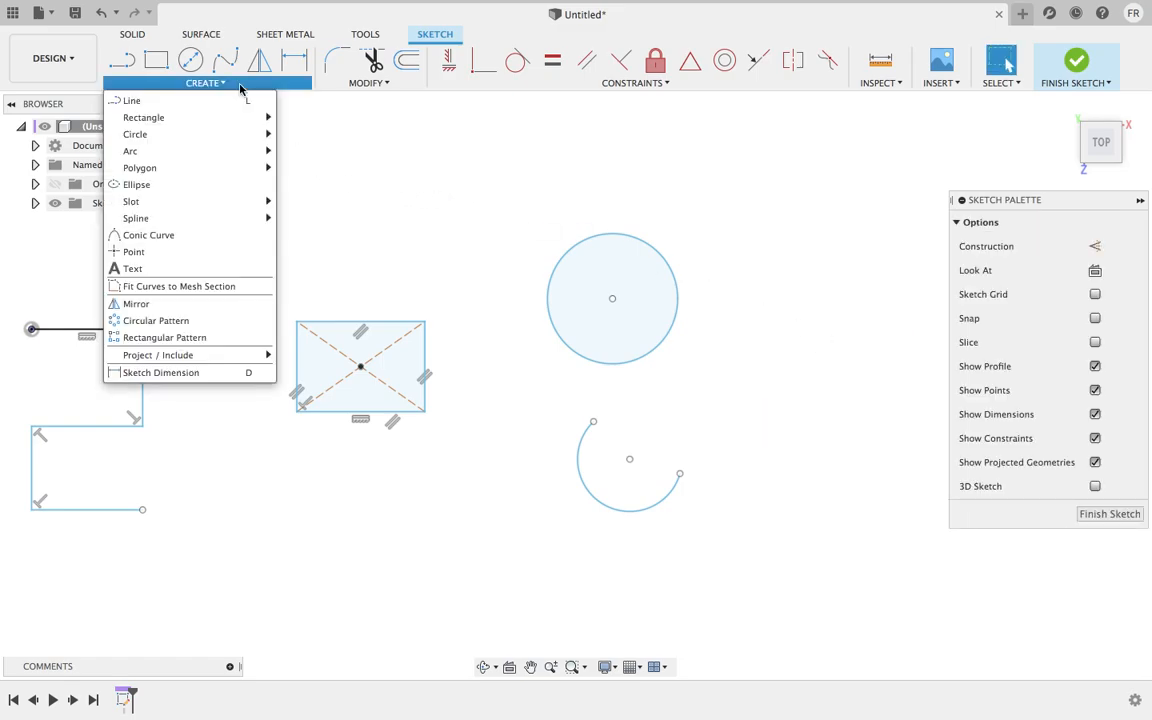
mouse_move(251, 176)
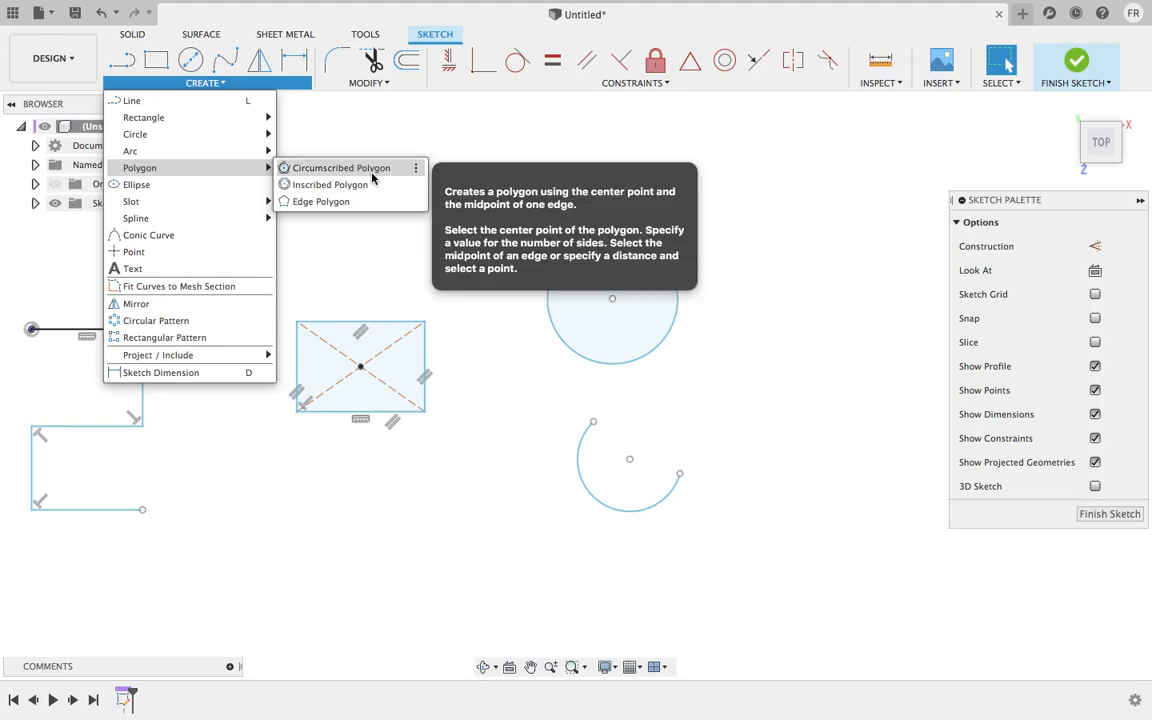
click(350, 185)
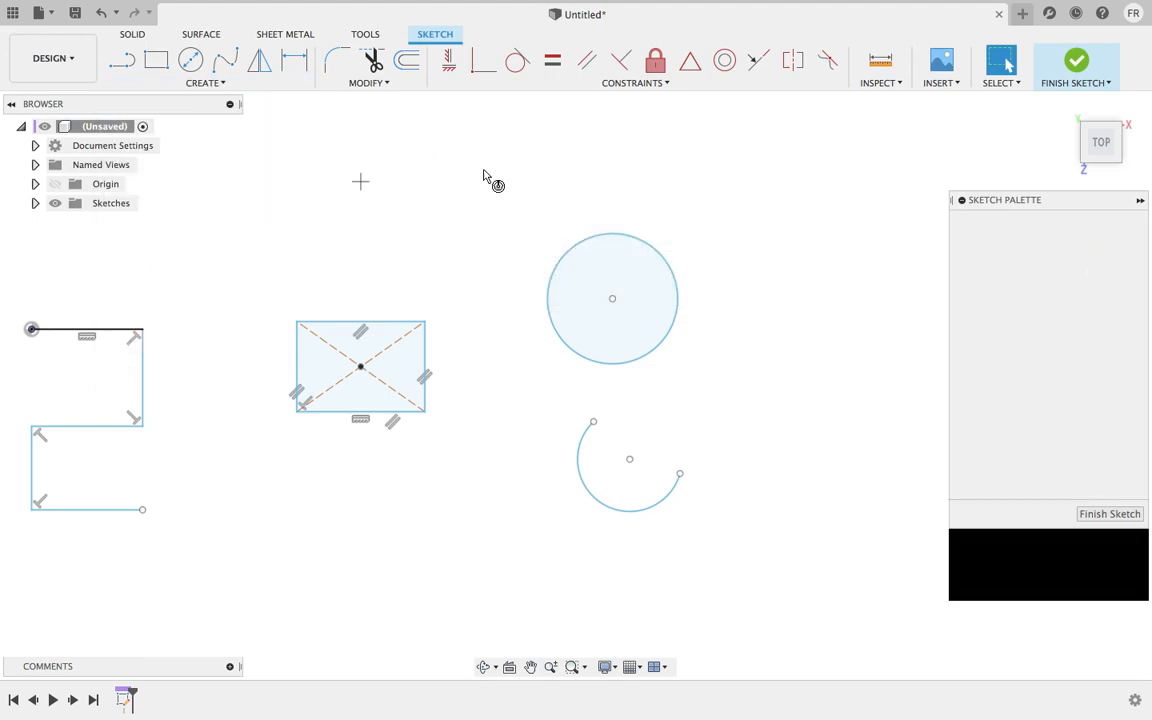
click(379, 514)
click(379, 514)
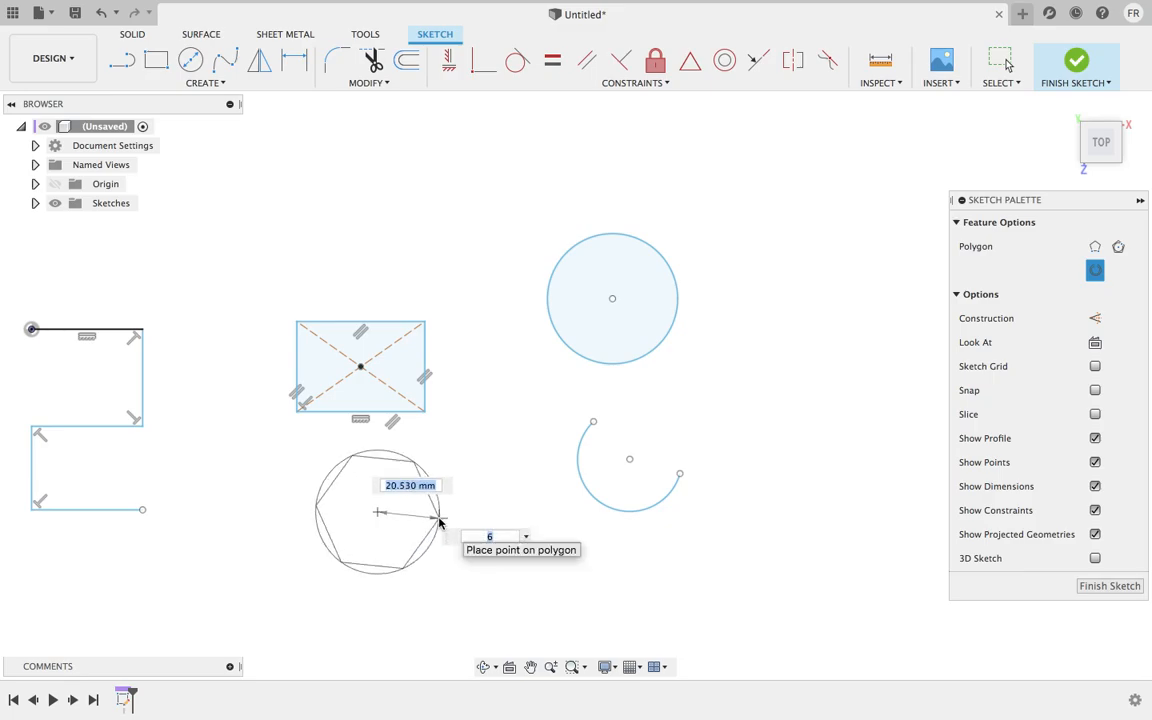
click(497, 537)
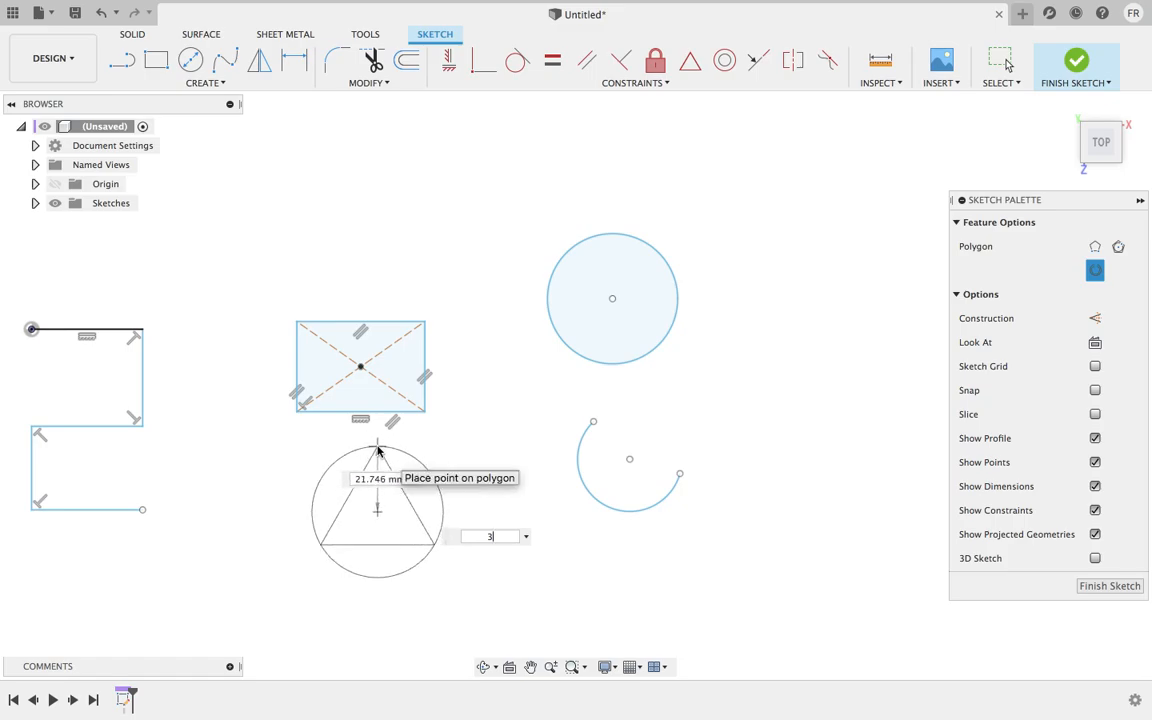
click(378, 450)
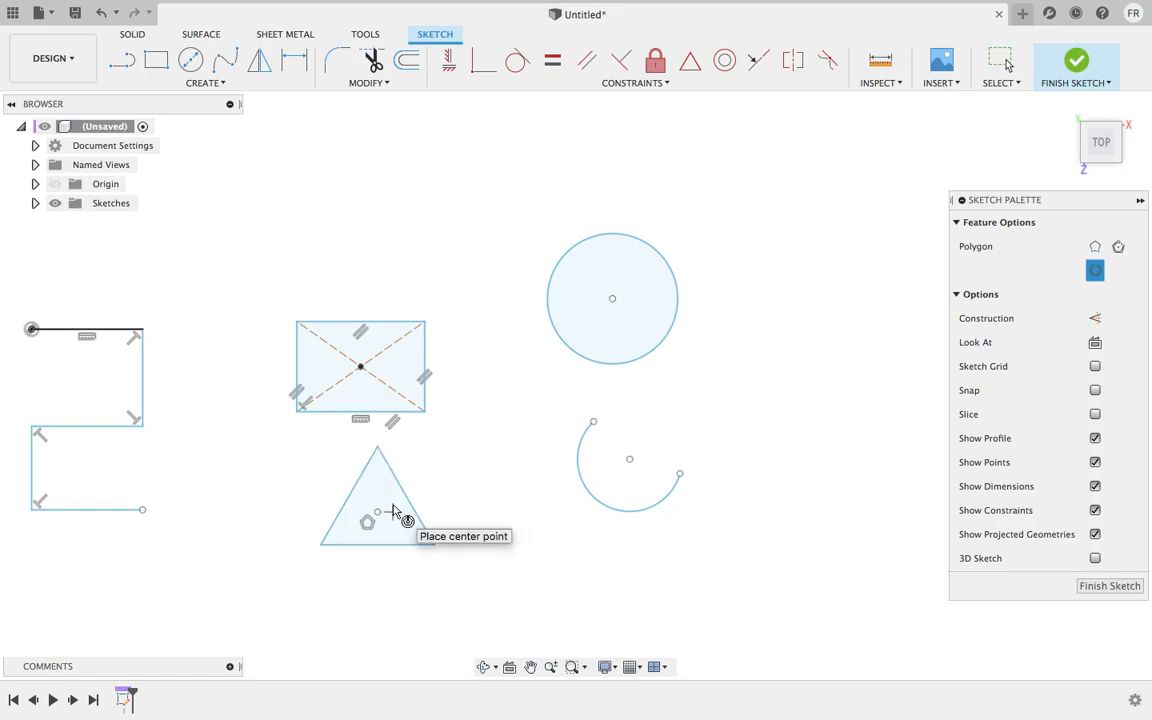
- Sketch a flat ellipse with a horizontal major axis in the empty area to the right of the circle
click(240, 84)
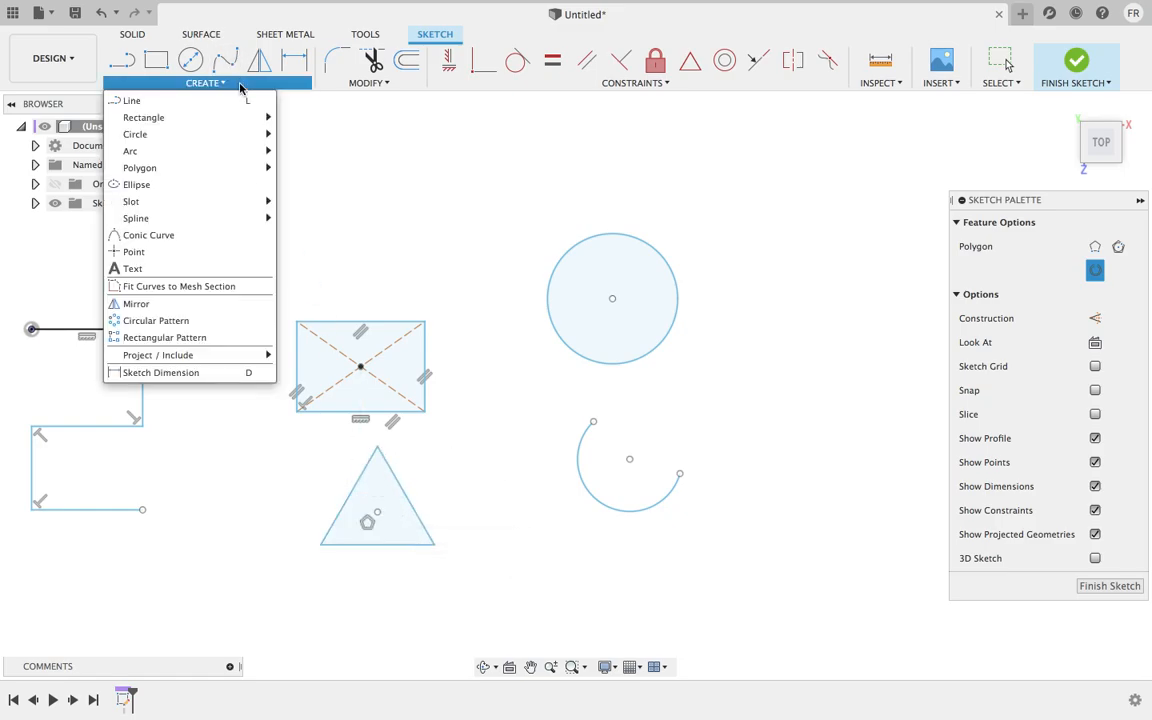
mouse_move(245, 201)
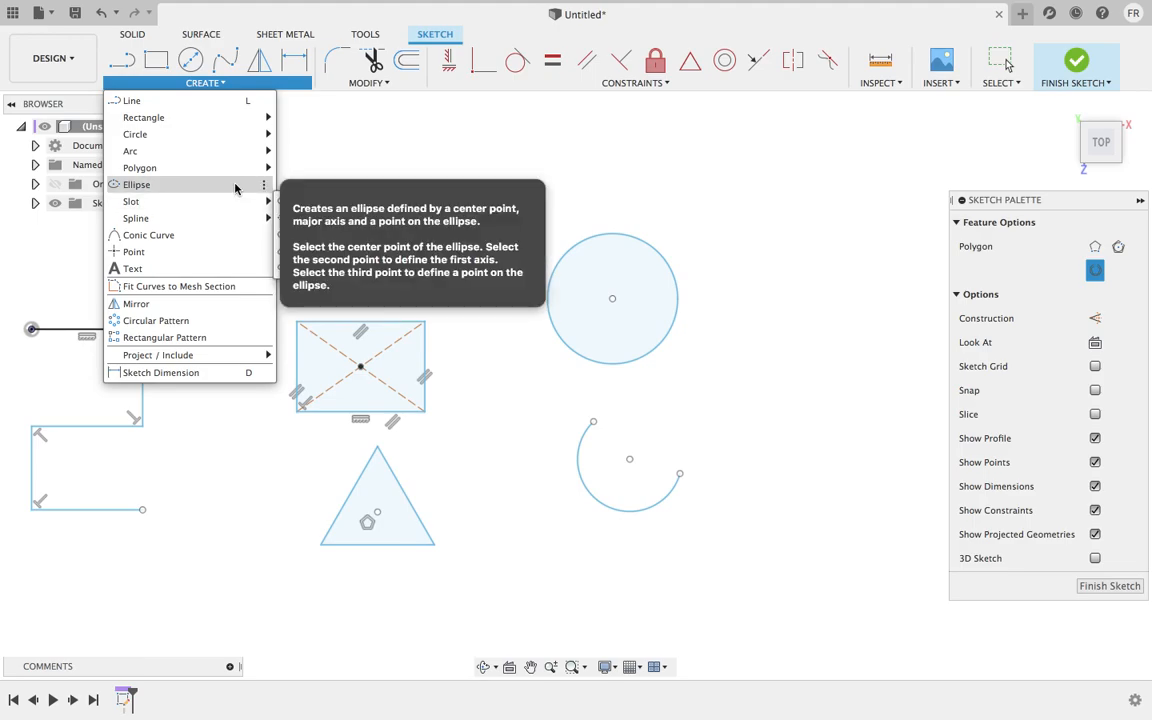
click(235, 188)
middle_drag(689, 301, 433, 308)
scroll(635, 272, down, 1)
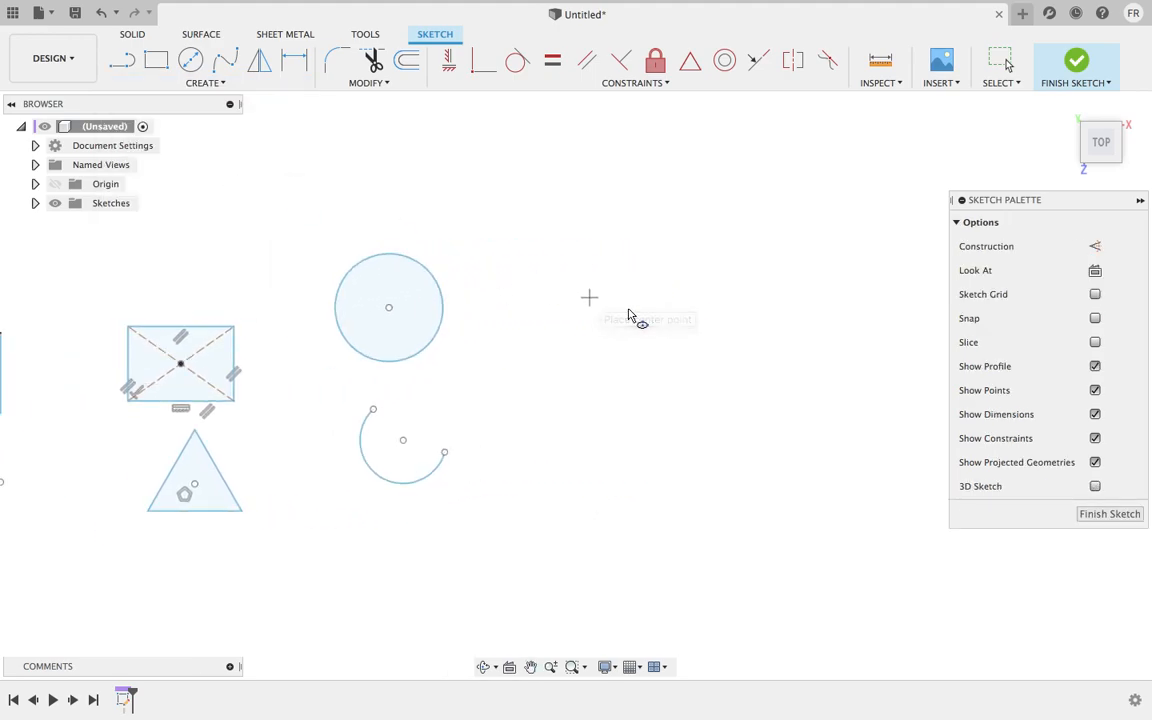
click(593, 291)
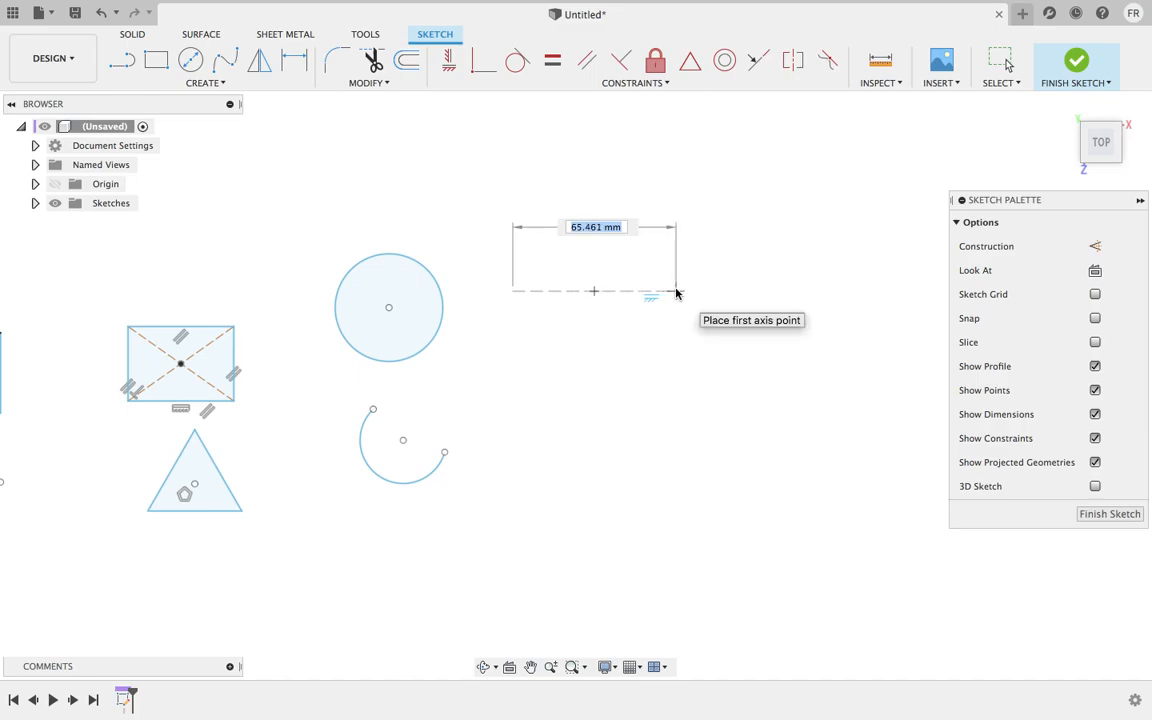
click(668, 291)
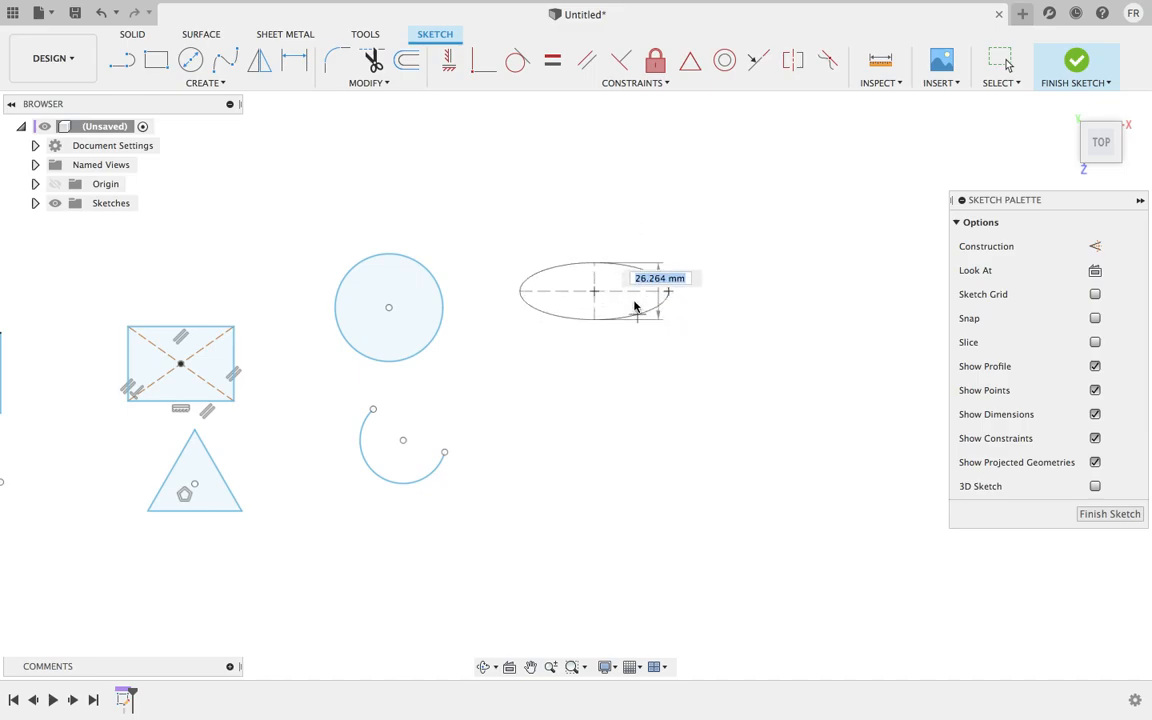
click(612, 266)
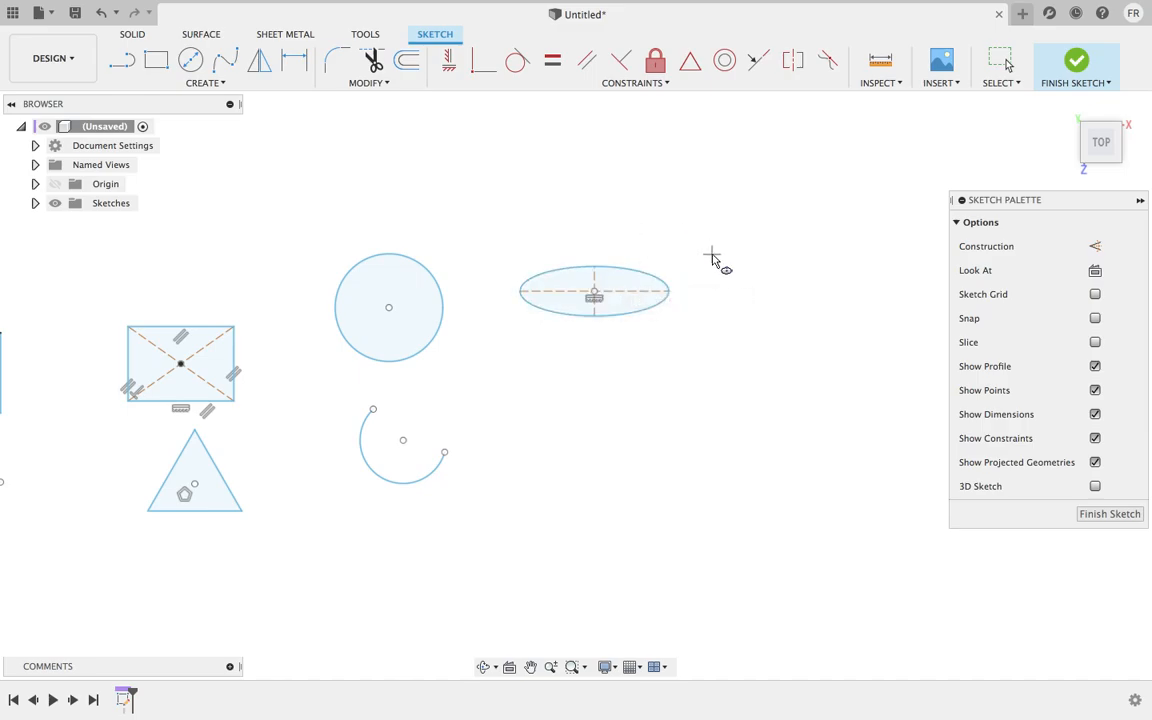
- Sketch a horizontal center to center slot about 23 mm wide below the ellipse and finish the slot command
click(279, 85)
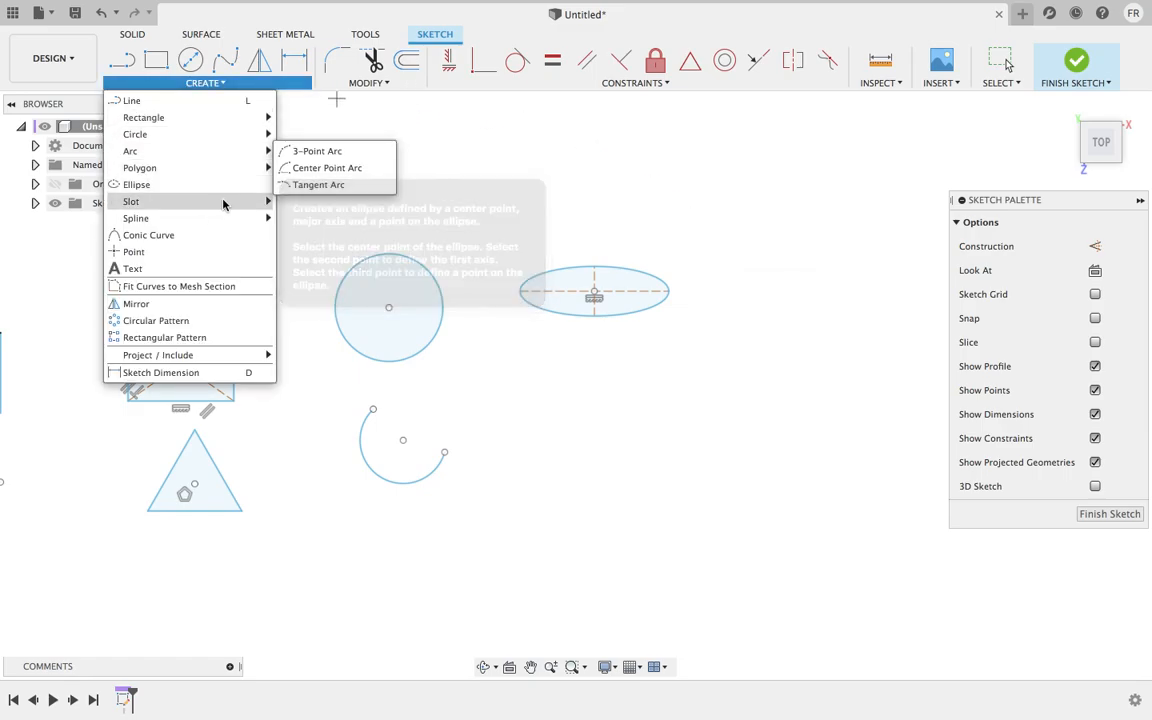
mouse_move(223, 204)
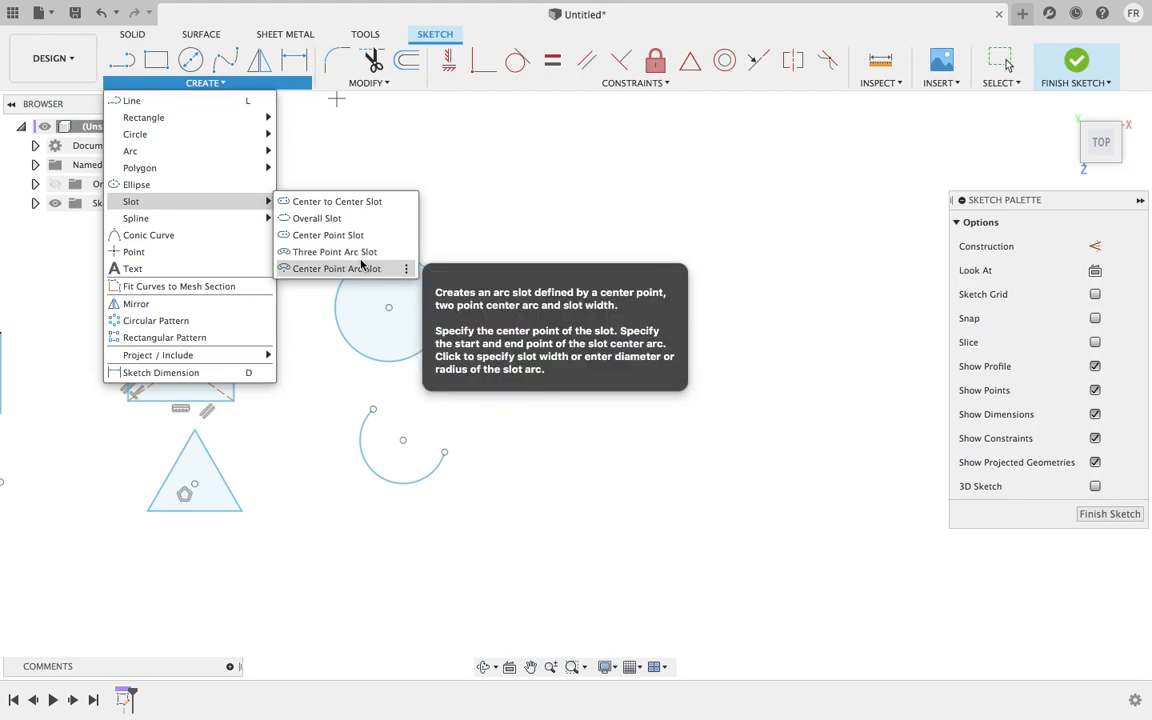
click(359, 204)
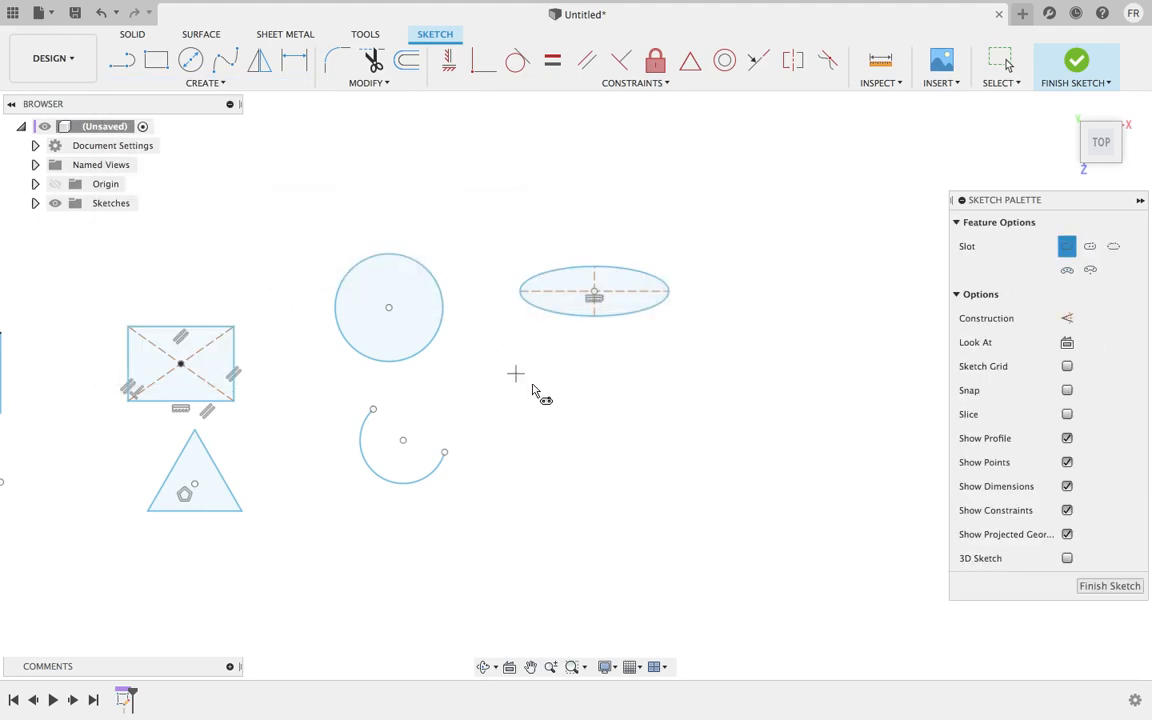
click(587, 431)
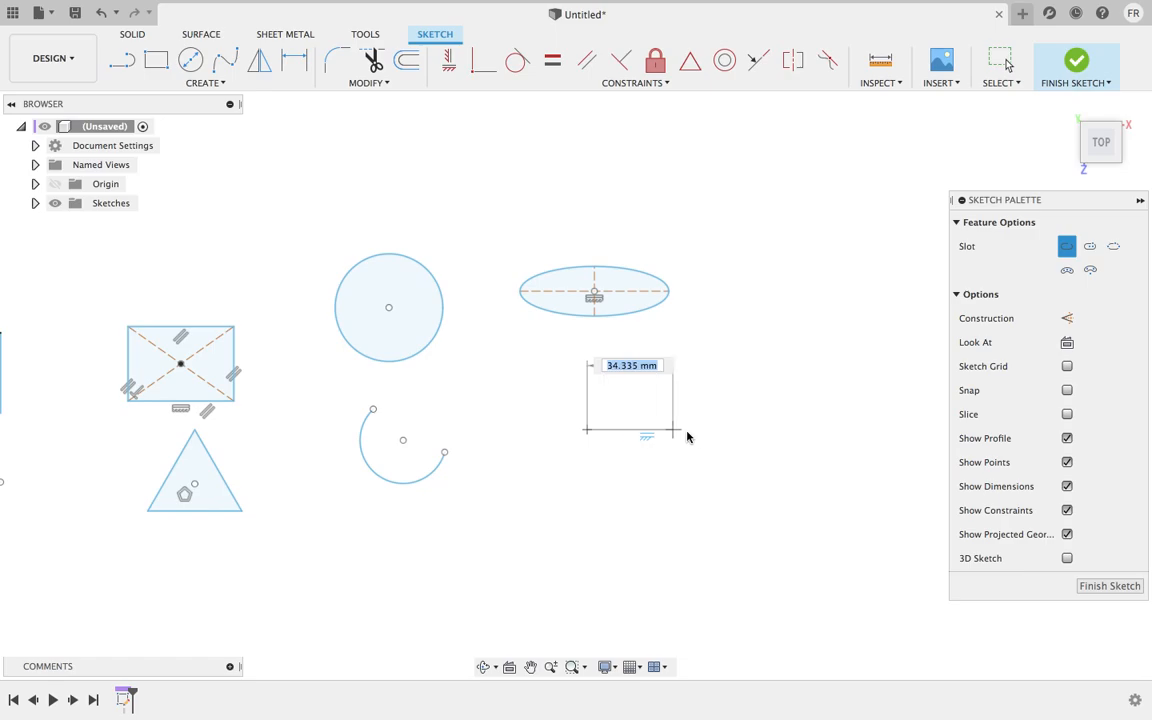
click(721, 432)
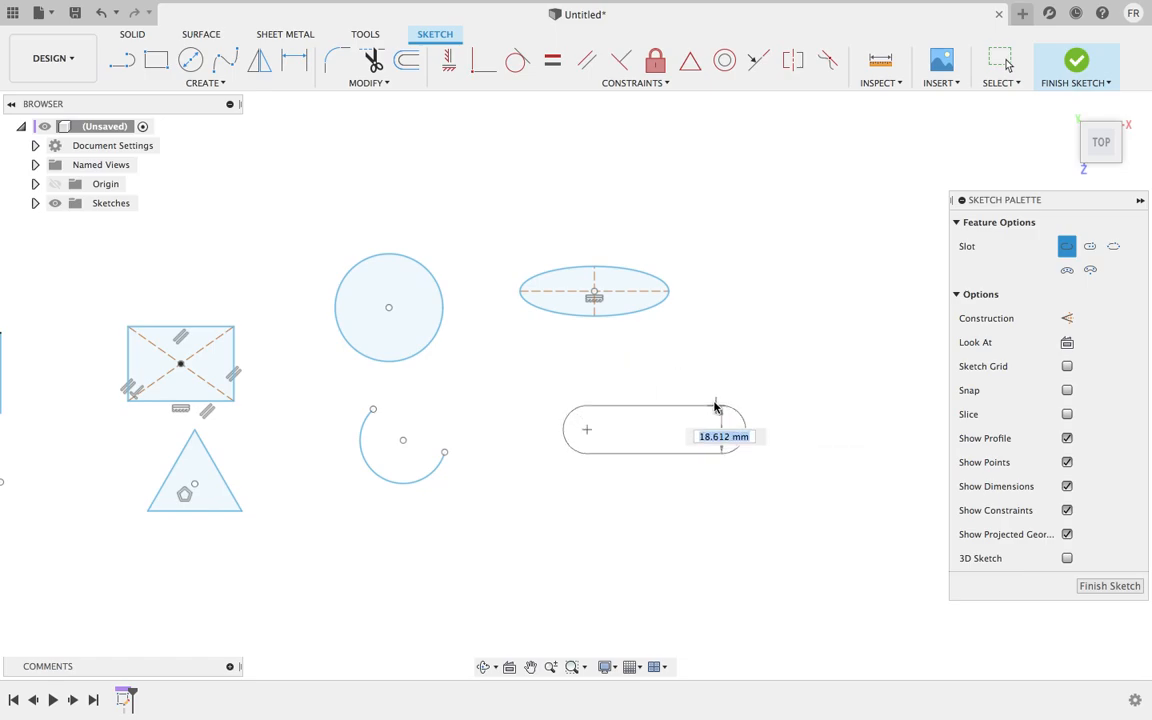
click(712, 403)
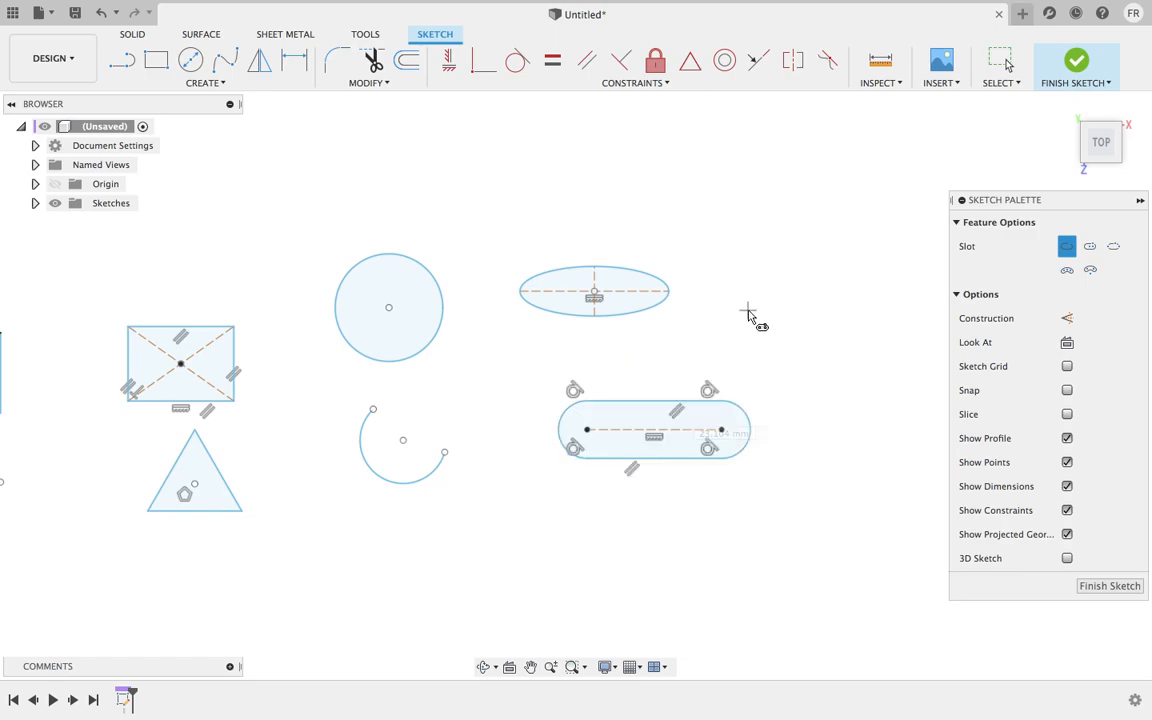
right_drag(770, 314, 800, 317)
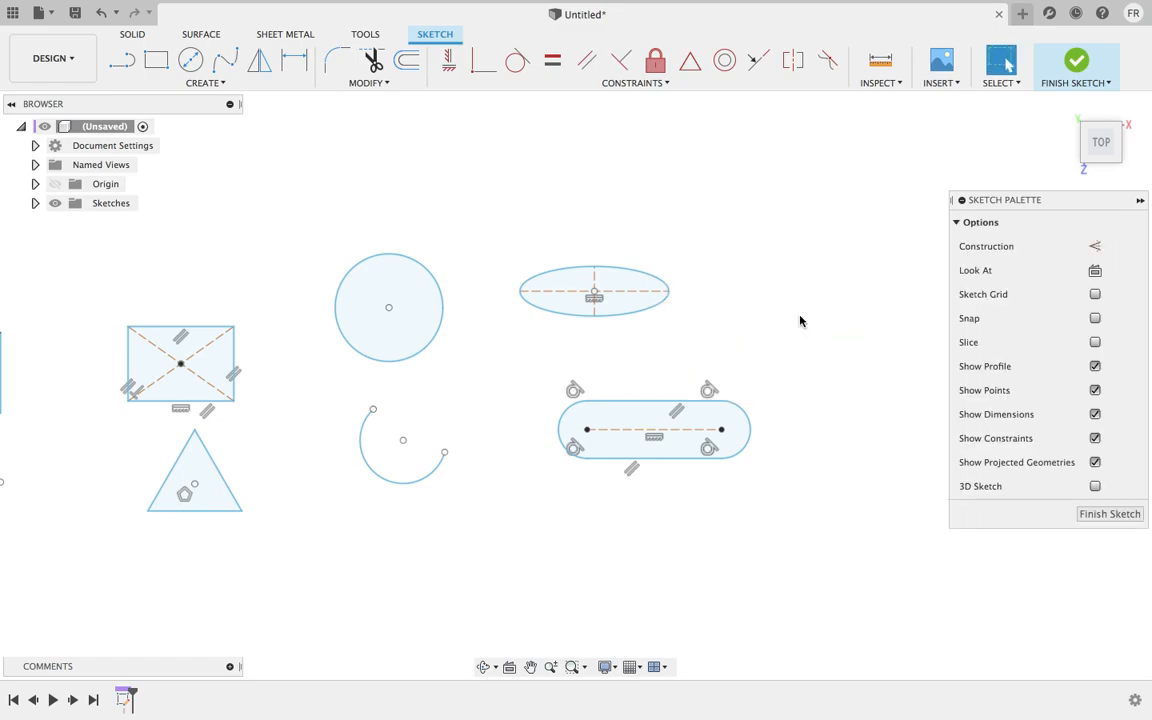
- Sketch an open wavy fit point spline through four points to the right of the ellipse, and finish the spline command
click(253, 85)
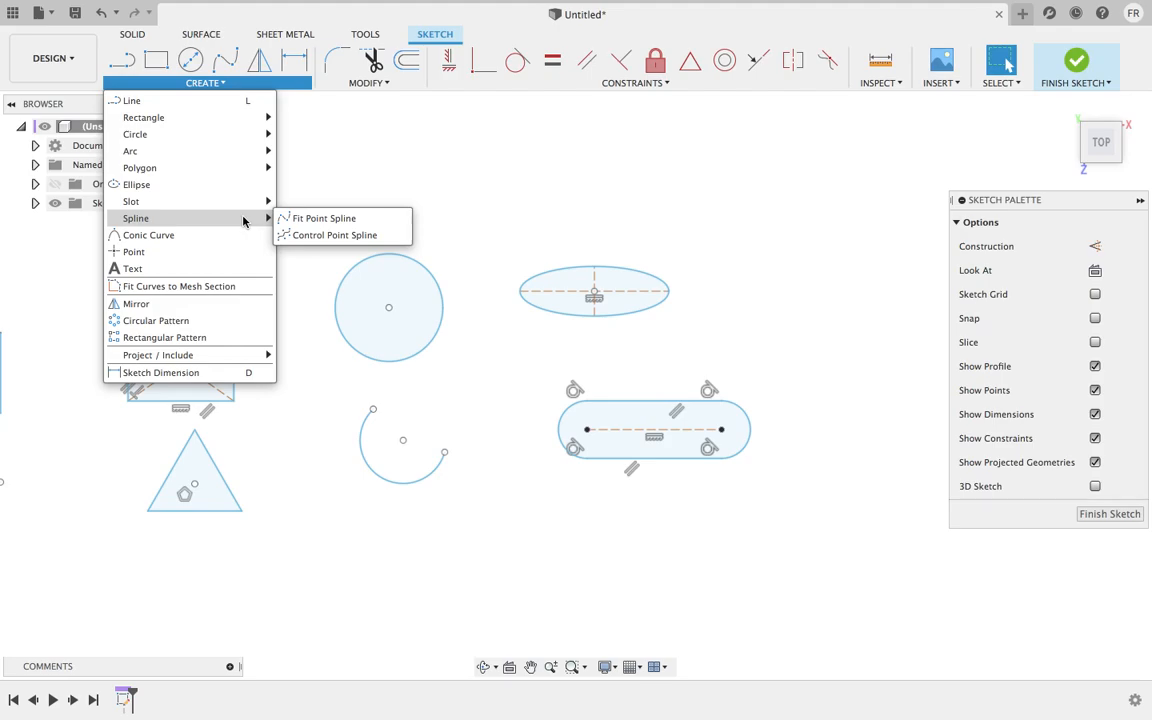
click(324, 220)
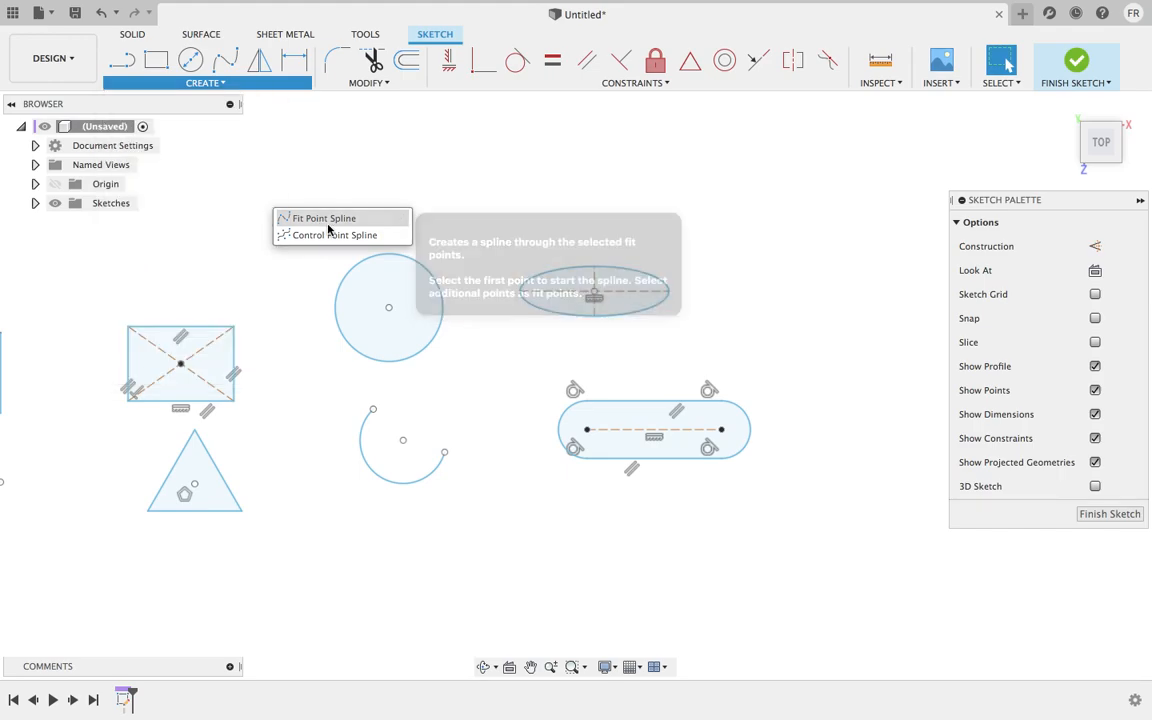
middle_drag(651, 342, 315, 366)
click(540, 288)
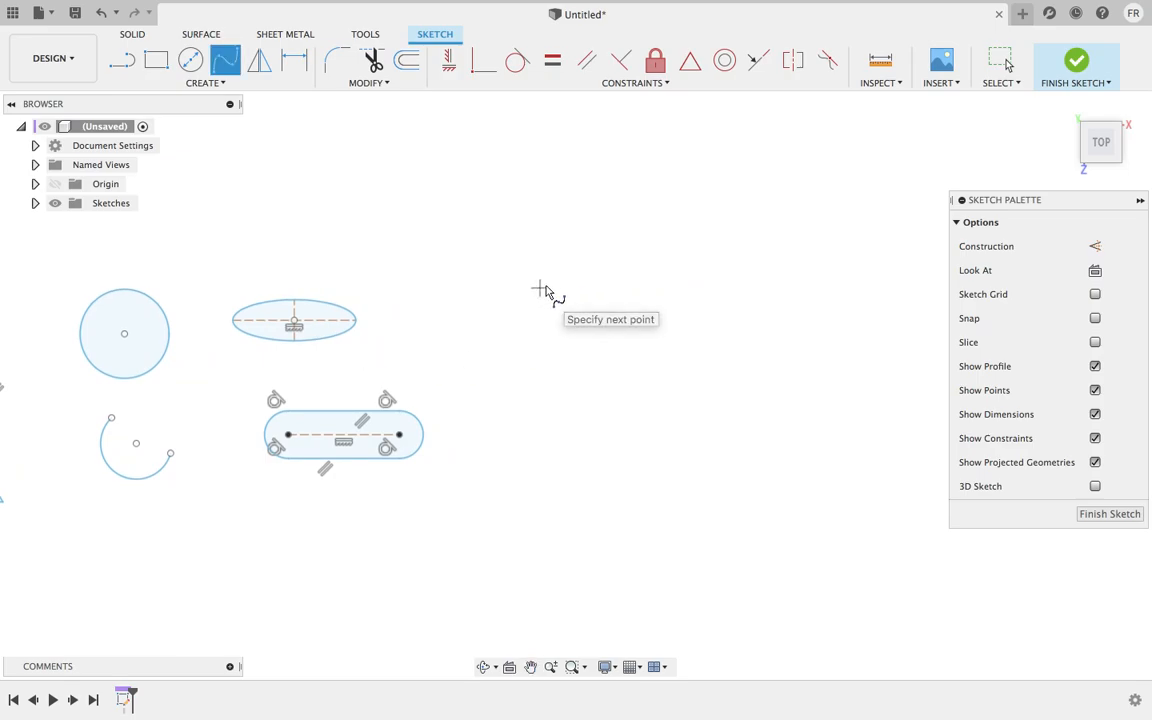
click(619, 288)
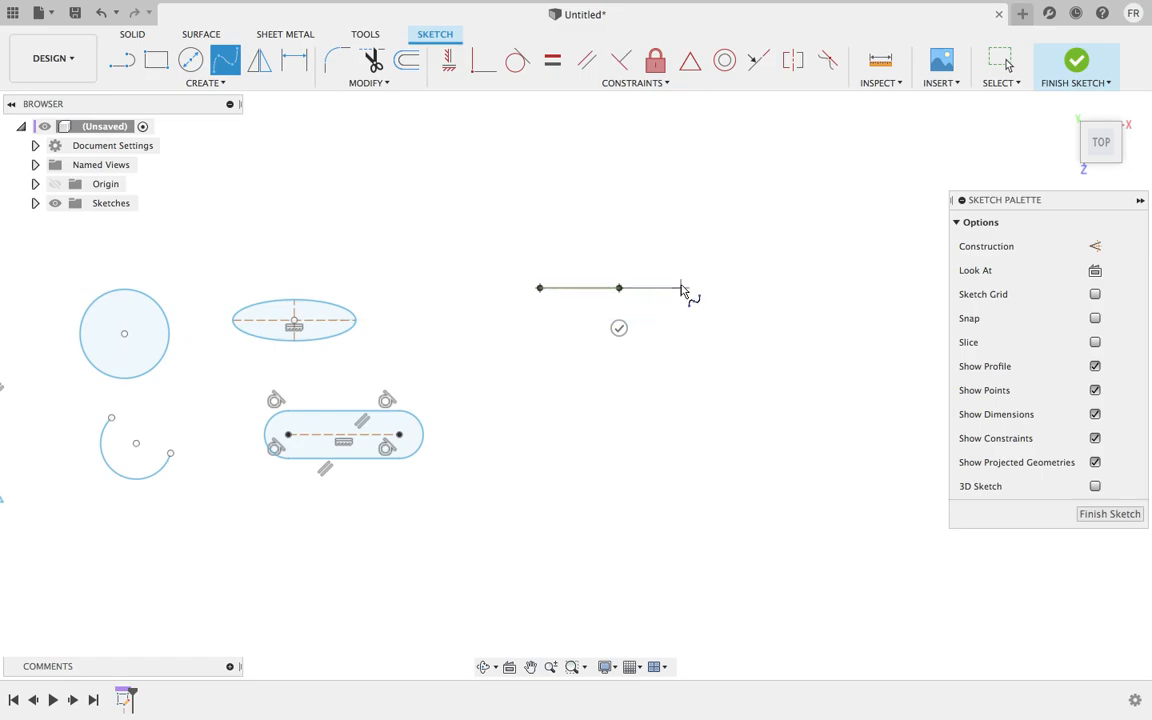
click(675, 333)
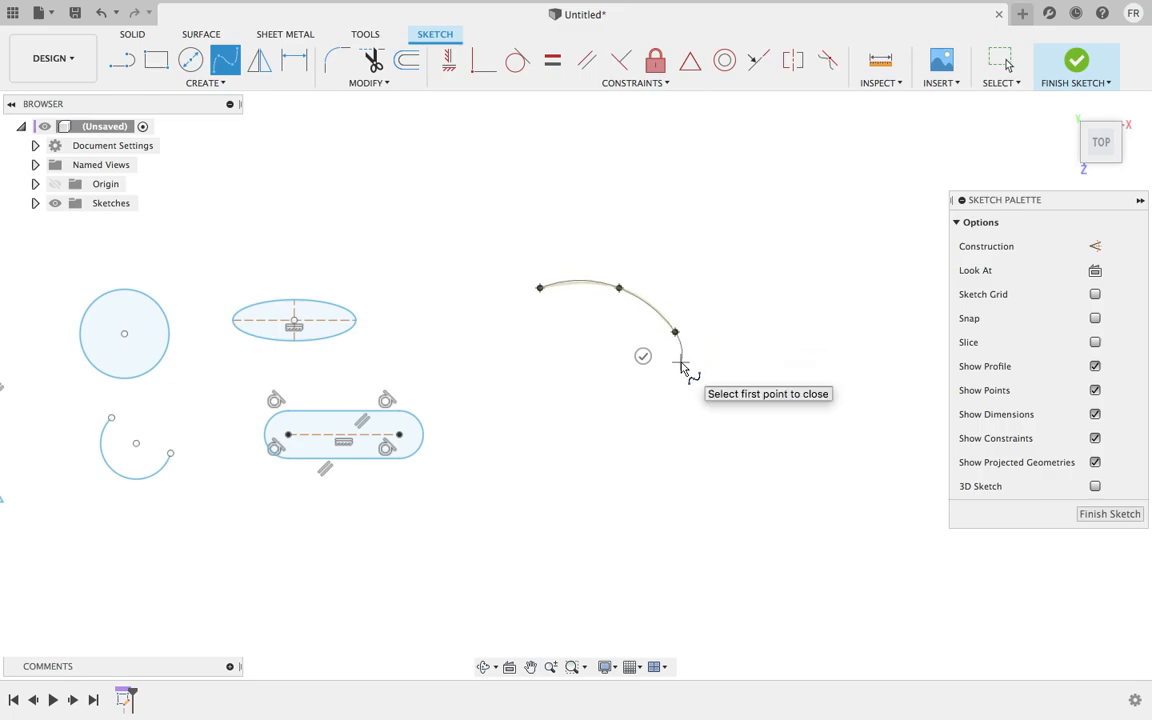
click(779, 289)
right_click(858, 226)
key(Escape)
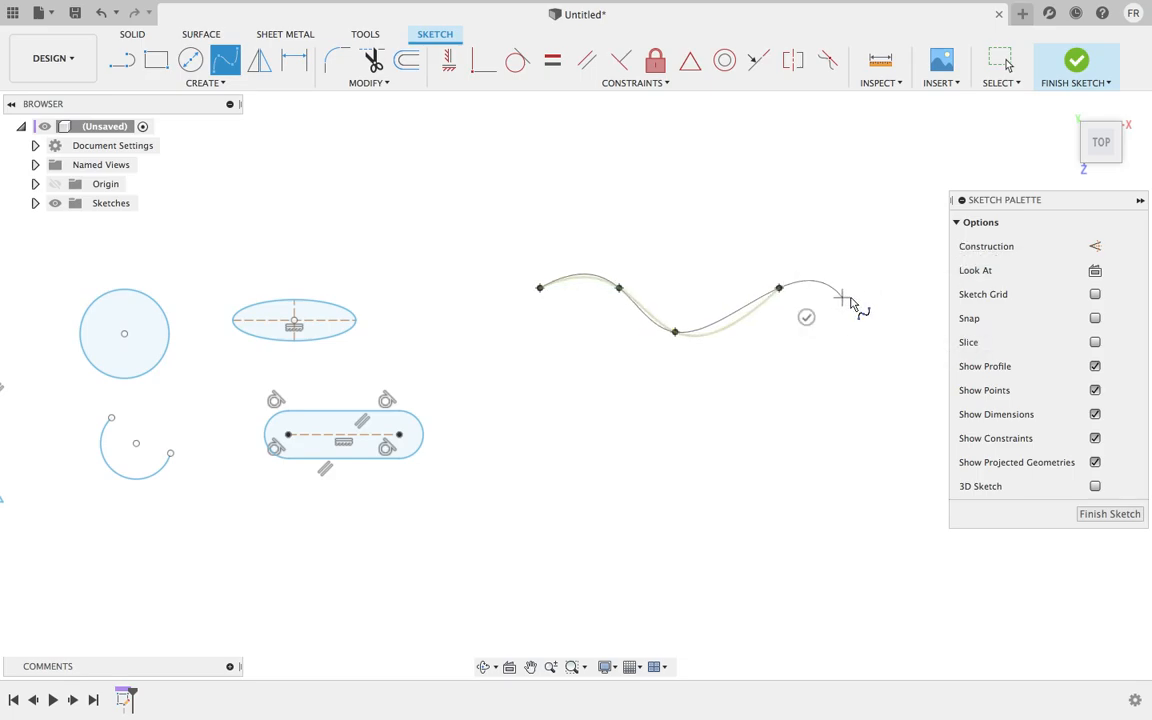
click(806, 317)
click(747, 212)
right_drag(628, 194, 710, 186)
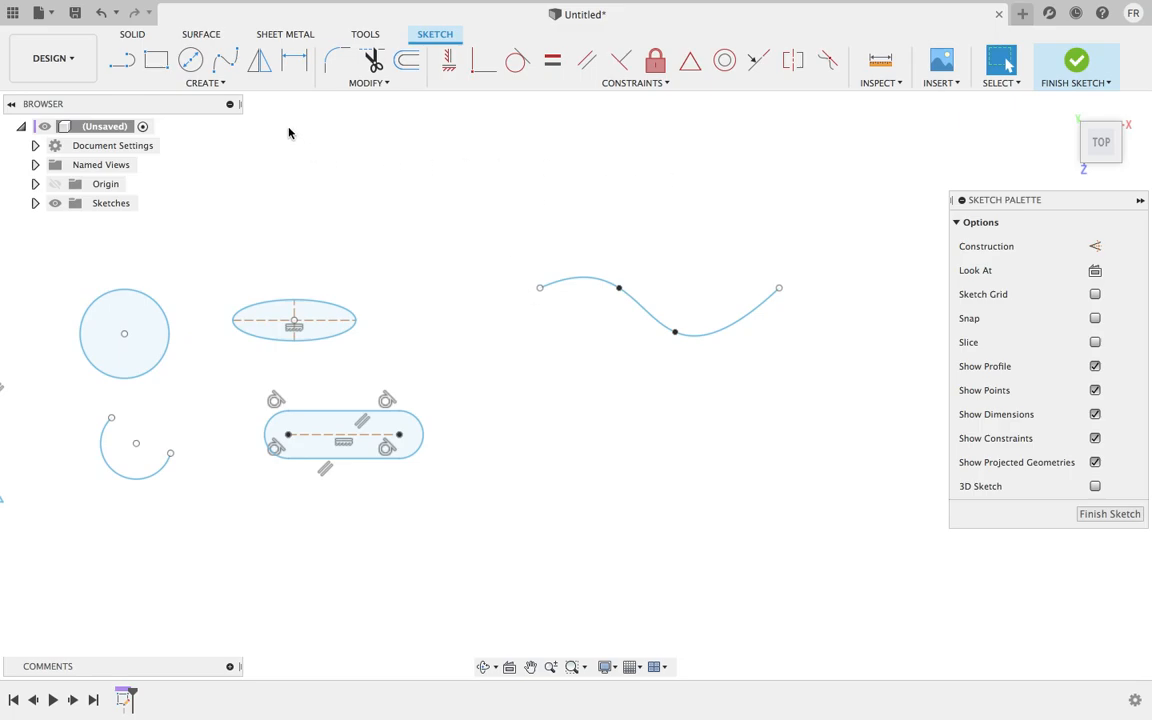
- Place a sketch point at the midpoint of the line chain's first vertical line and finish the point command
click(208, 82)
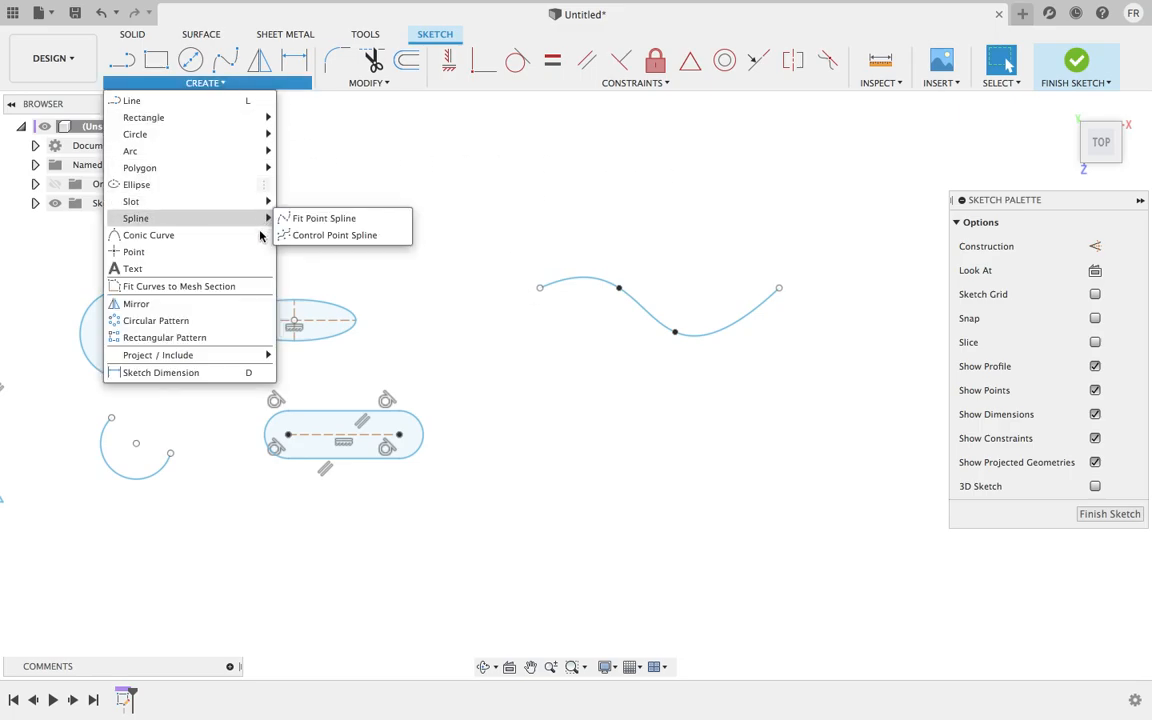
click(188, 257)
scroll(168, 326, down, 1)
middle_drag(168, 326, 527, 333)
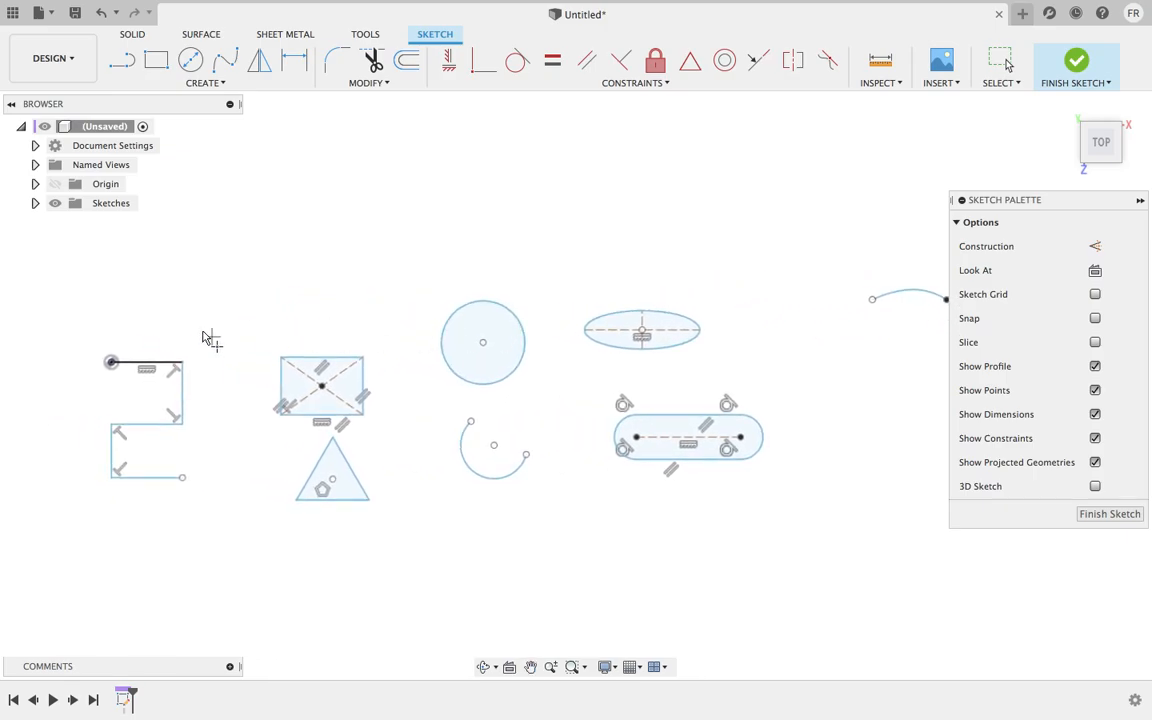
scroll(147, 360, up, 4)
middle_drag(231, 365, 413, 366)
scroll(290, 385, up, 4)
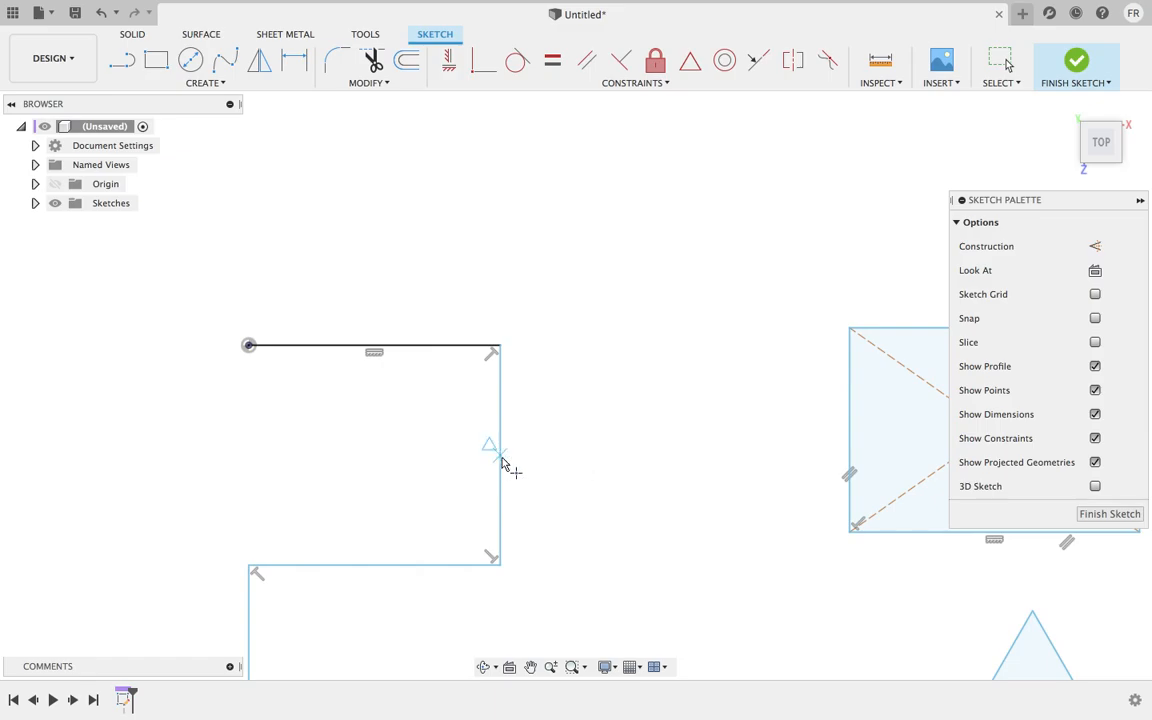
click(501, 456)
right_click(612, 366)
click(665, 366)
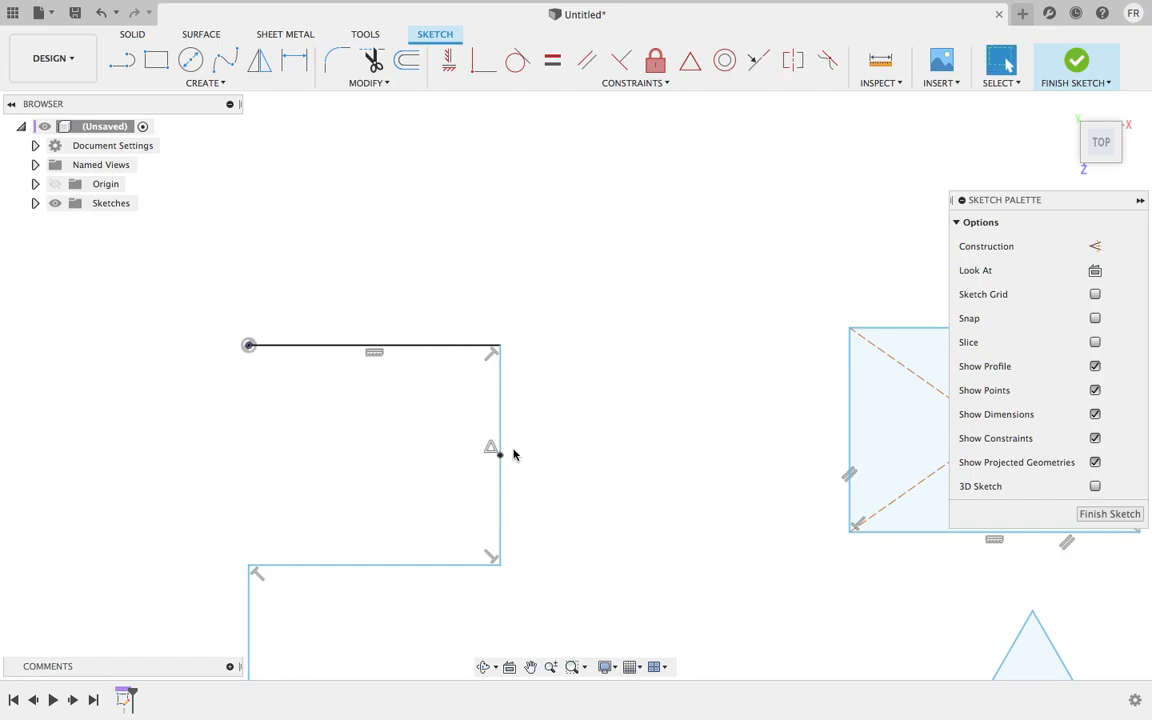
- Examine the new midpoint and its constraint up close, and review the remaining sketch creation commands
scroll(496, 455, up, 3)
scroll(514, 461, up, 4)
drag(463, 409, 556, 489)
scroll(604, 433, down, 4)
scroll(604, 433, down, 6)
mouse_move(599, 401)
middle_down()
mouse_move(465, 411)
mouse_move(273, 452)
middle_up()
scroll(602, 432, down, 4)
middle_drag(566, 428, 415, 449)
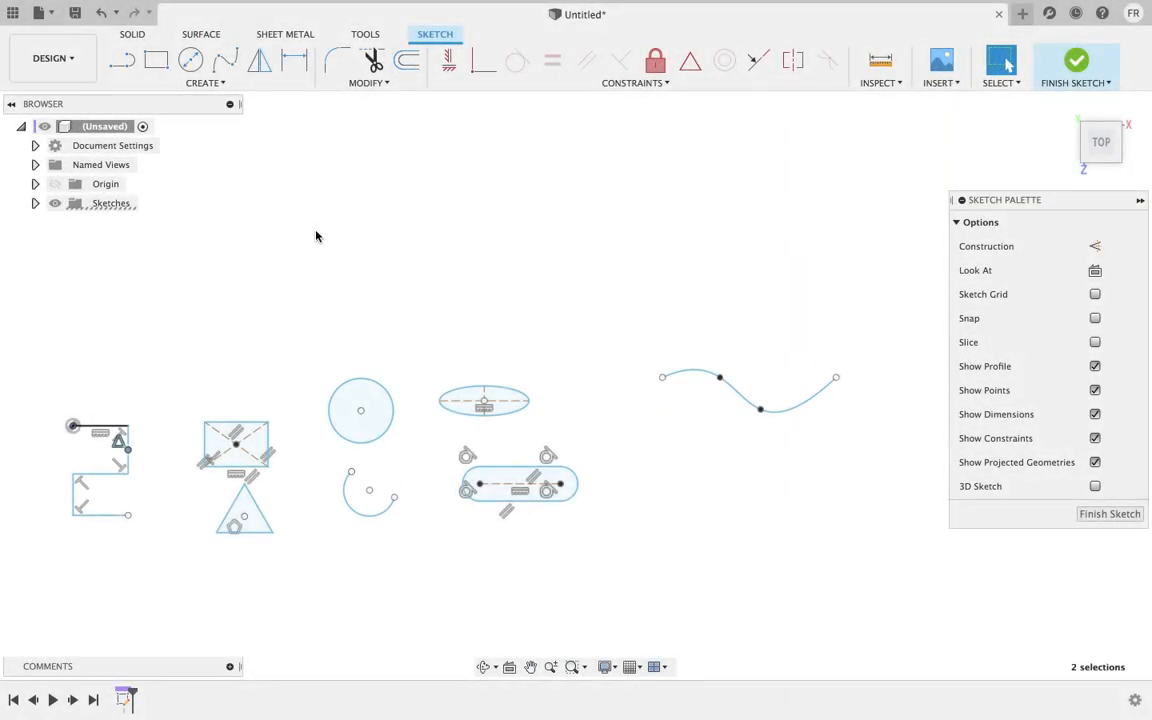
click(233, 85)
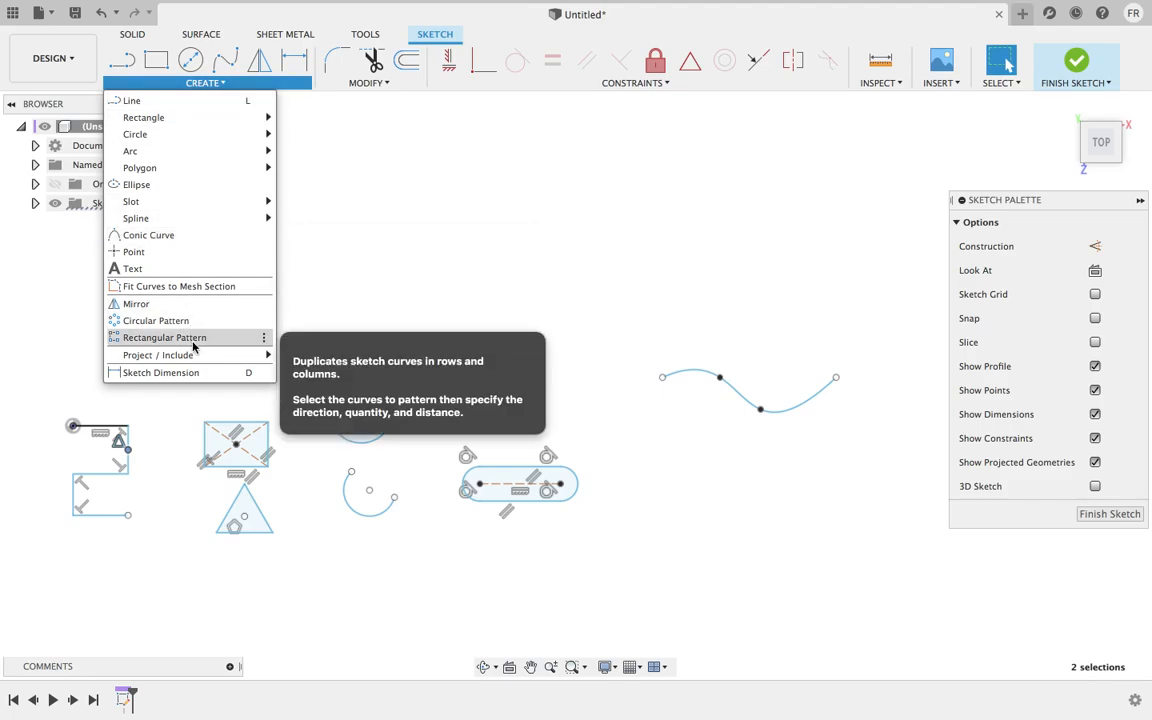
click(478, 286)
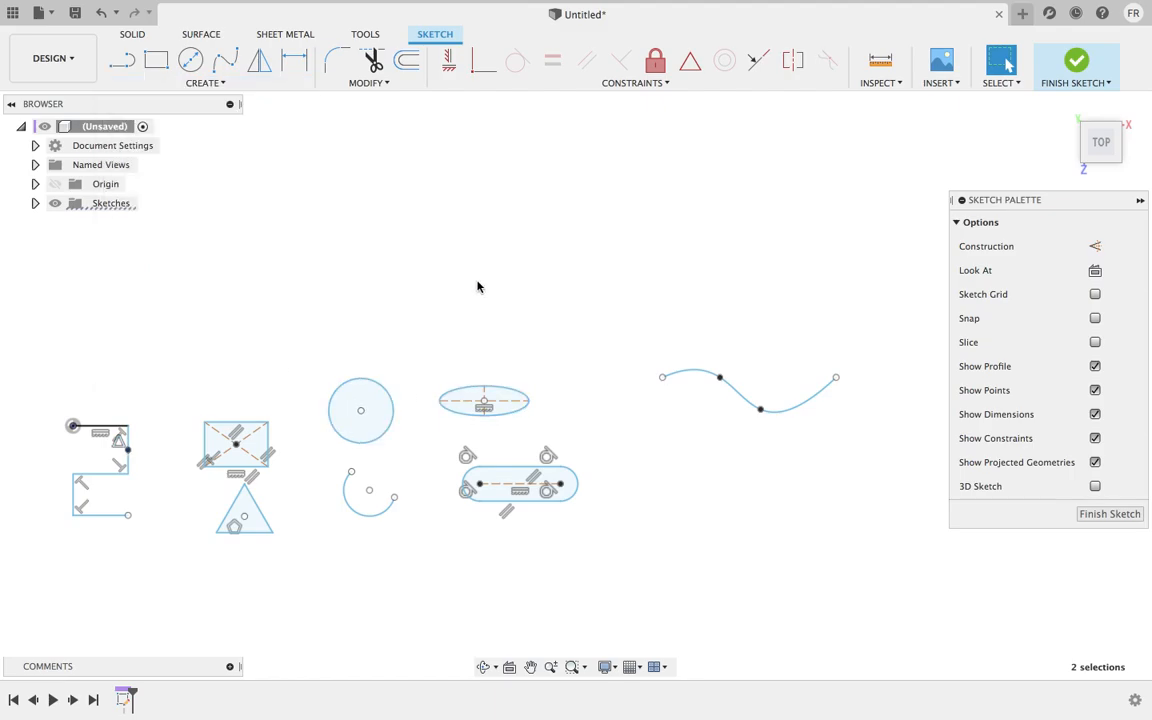
- Select all the practice geometry in the sketch and delete it
drag(56, 322, 142, 341)
drag(834, 425, 869, 622)
key(Delete)
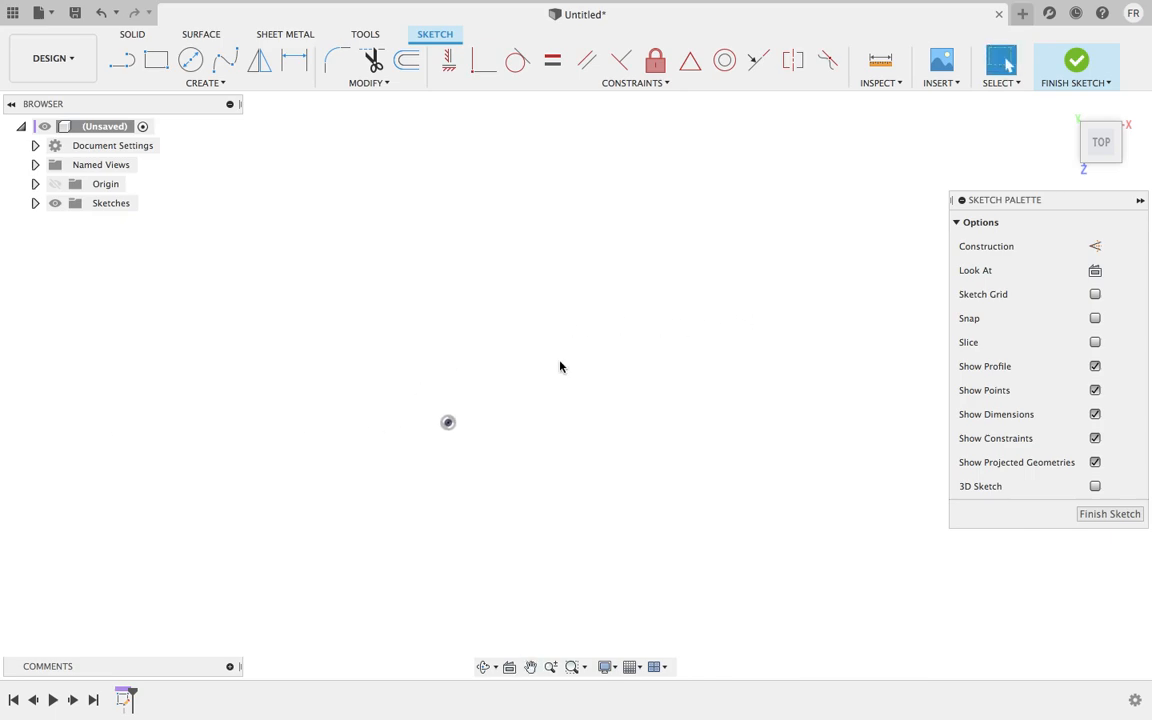
- Sketch a two-point rectangle about 166 by 99 mm with its first corner on the origin
click(156, 60)
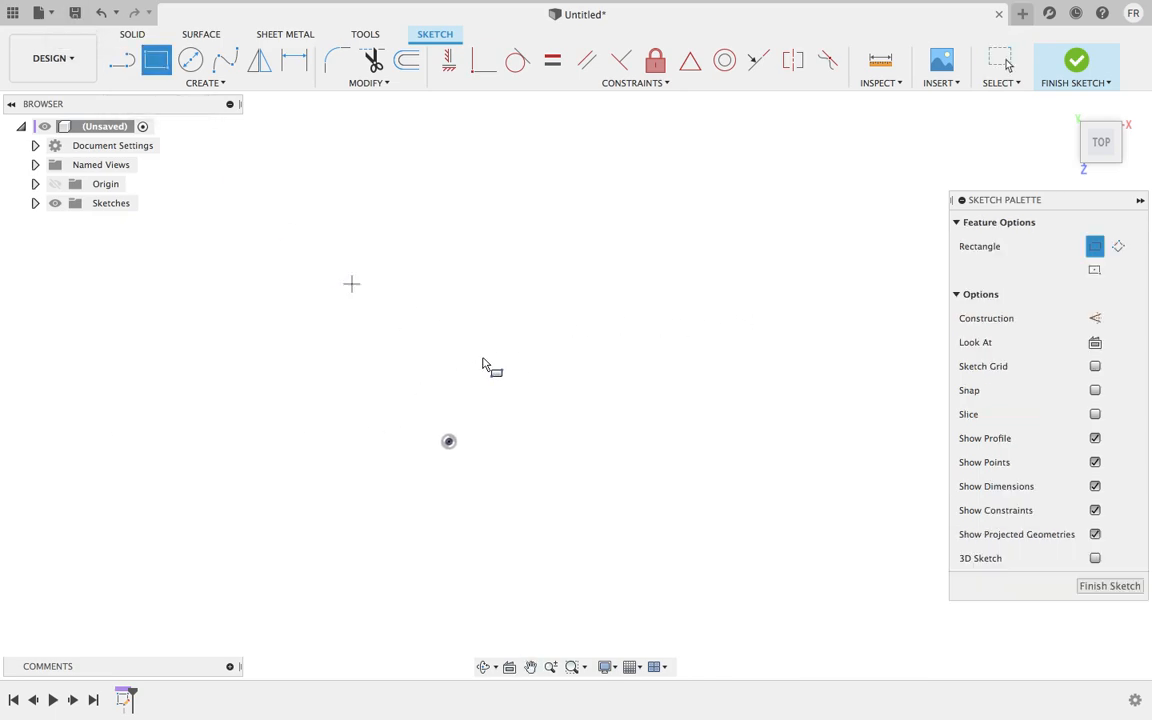
click(448, 441)
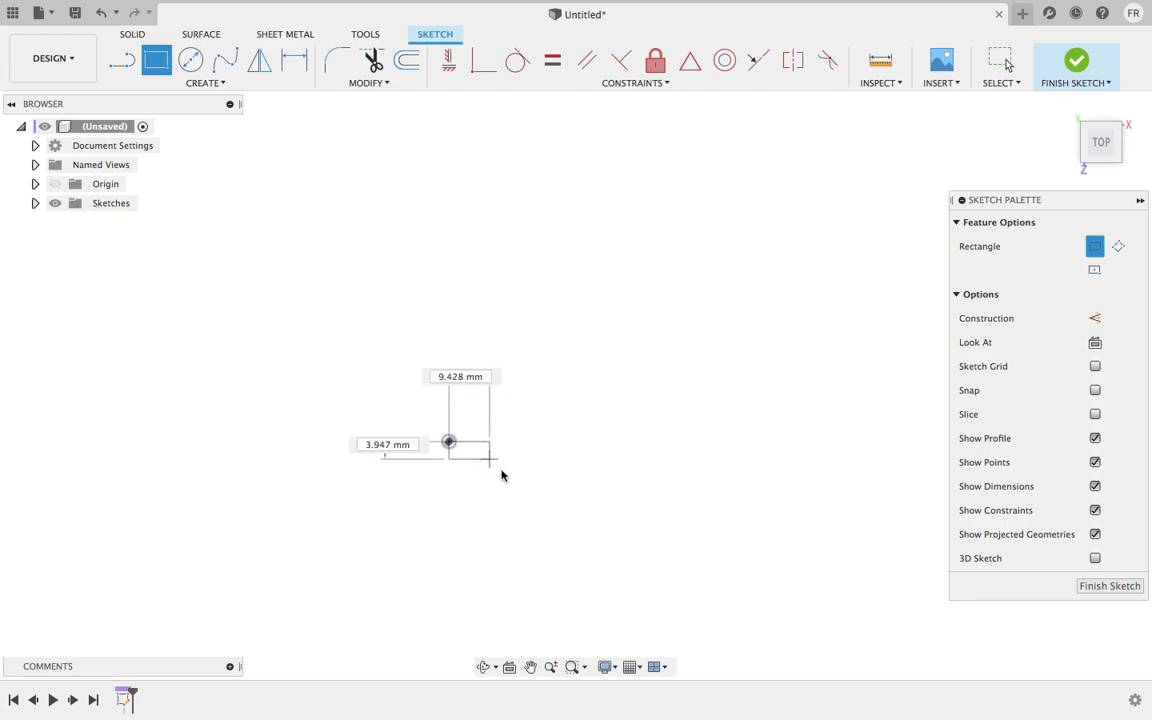
click(756, 620)
scroll(728, 522, down, 3)
middle_drag(733, 548, 674, 283)
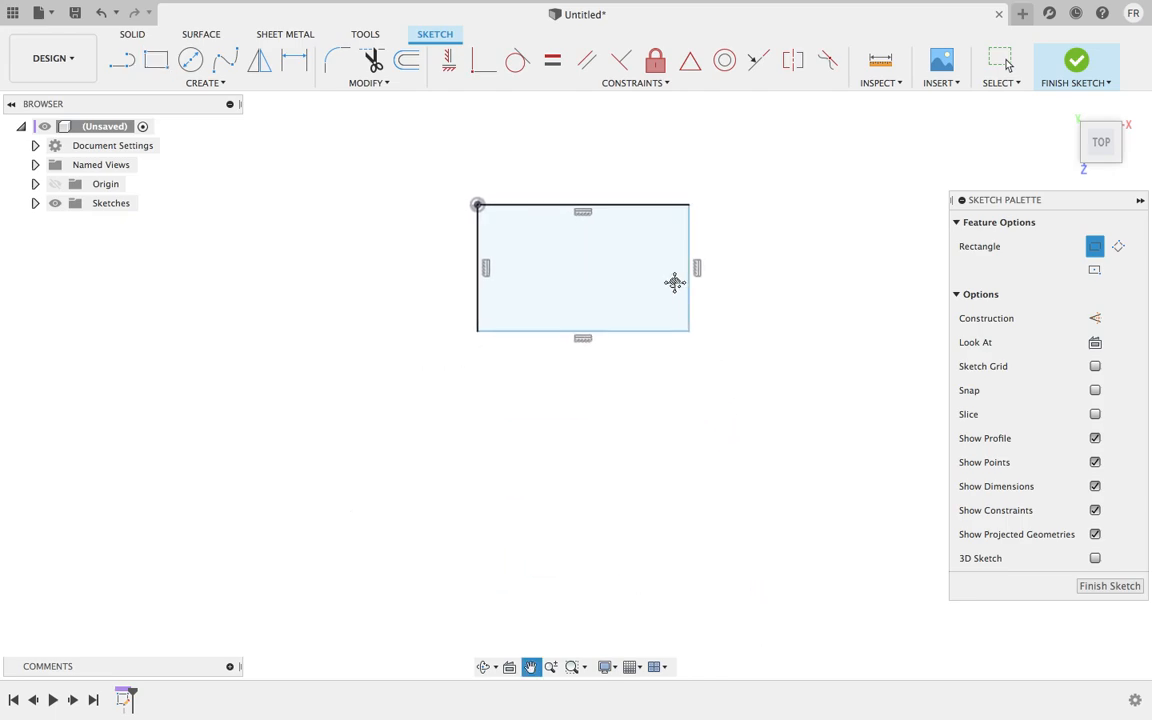
scroll(674, 283, up, 2)
scroll(570, 160, down, 1)
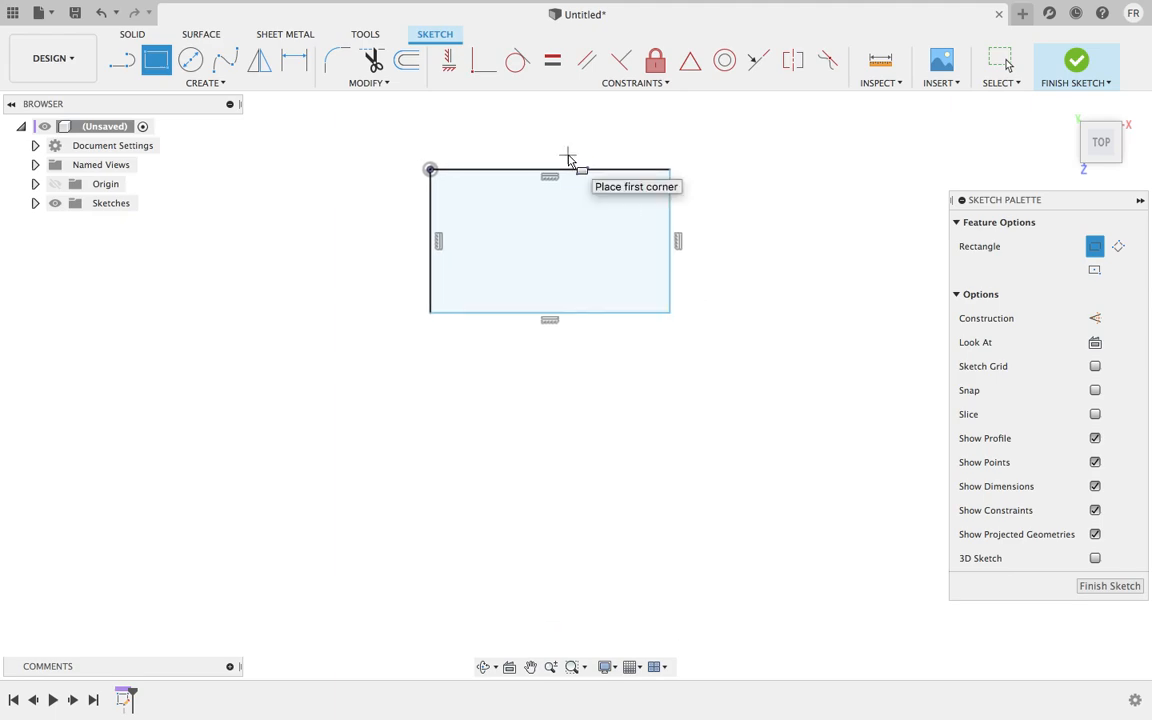
- Sketch a center diameter circle about 50 mm across inside the rectangle, slightly above its middle
click(260, 82)
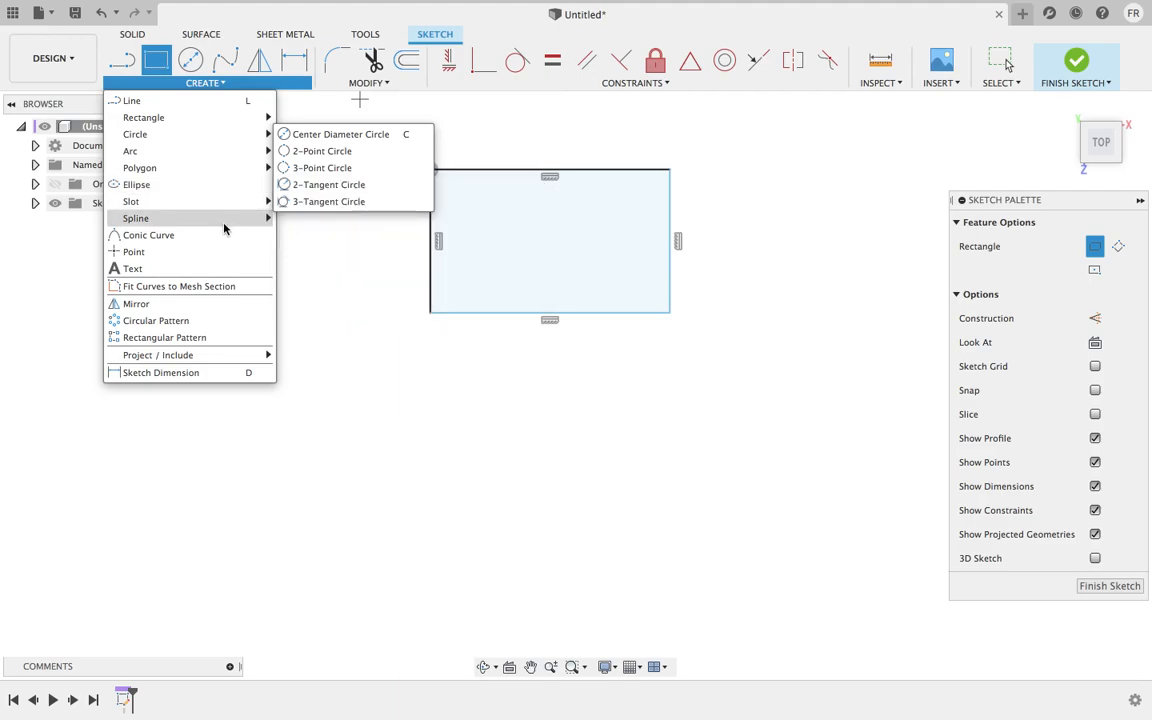
mouse_move(201, 138)
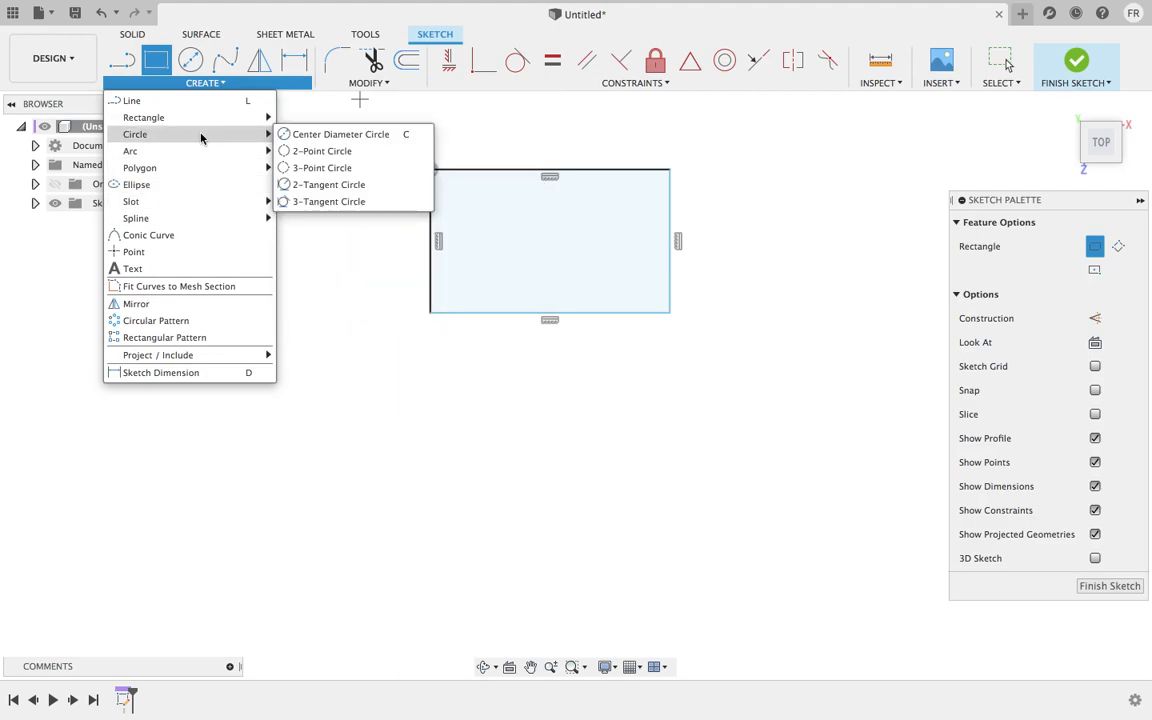
click(295, 142)
click(551, 232)
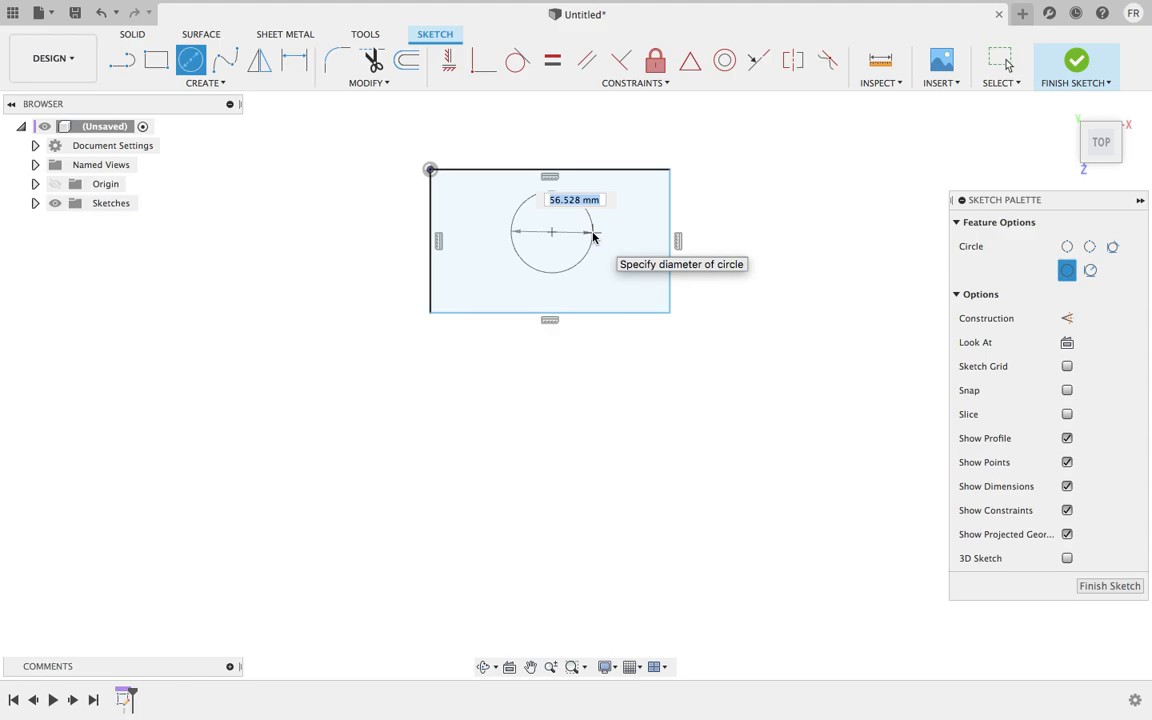
click(589, 234)
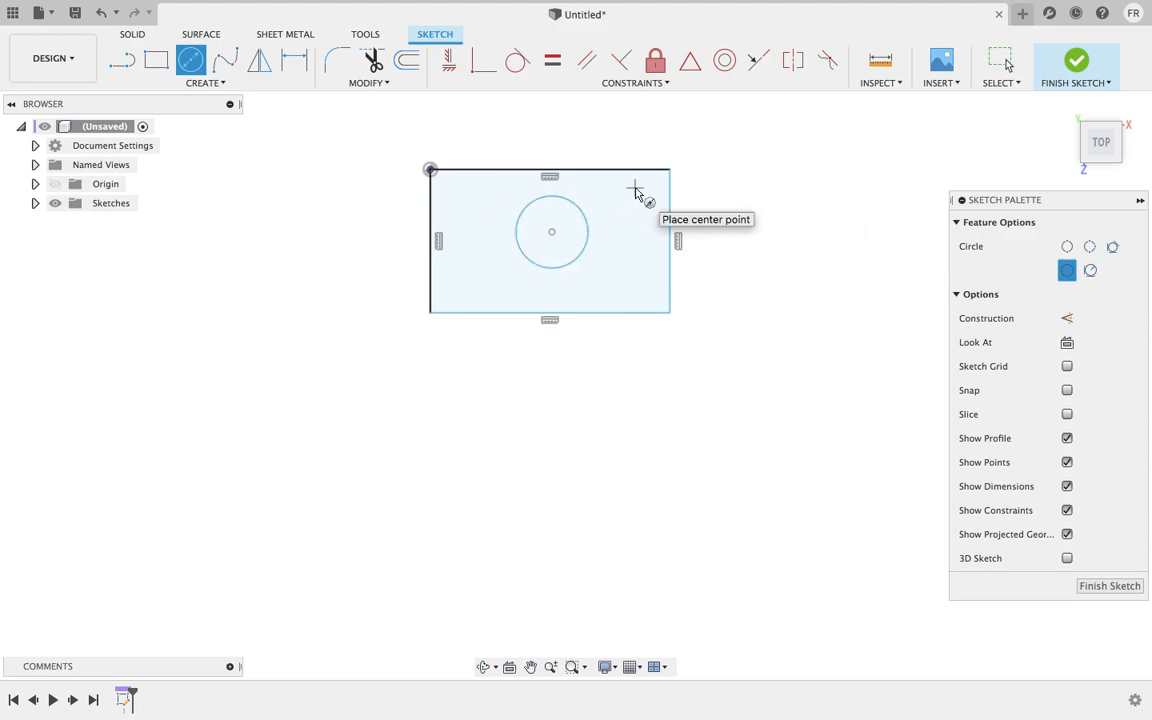
key(d)
right_click(753, 179)
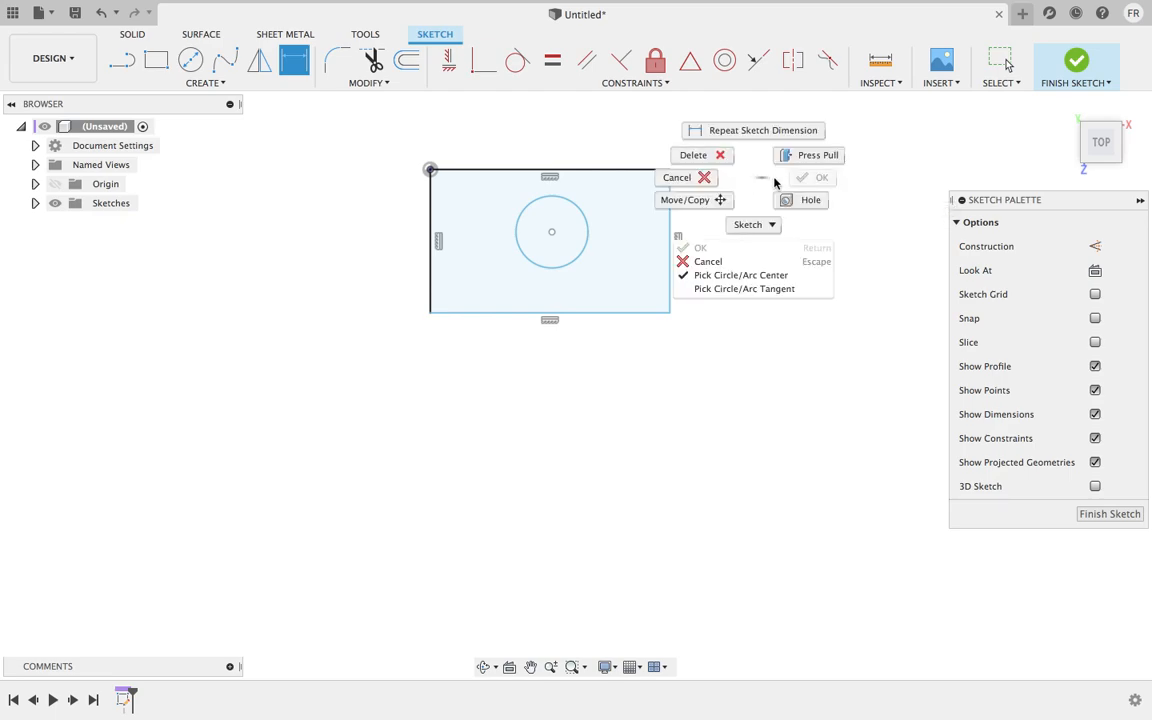
click(696, 186)
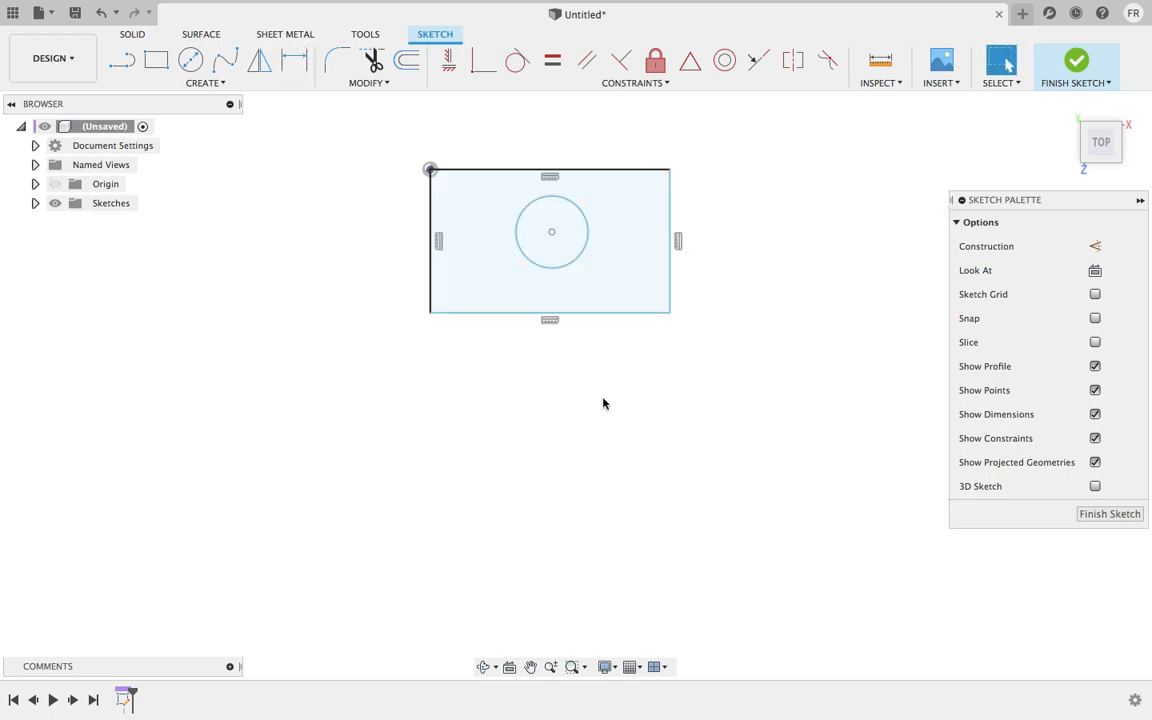
- Dimension the rectangle's upper edge with Sketch Dimension and set its length to 165 mm
middle_drag(535, 165, 528, 263)
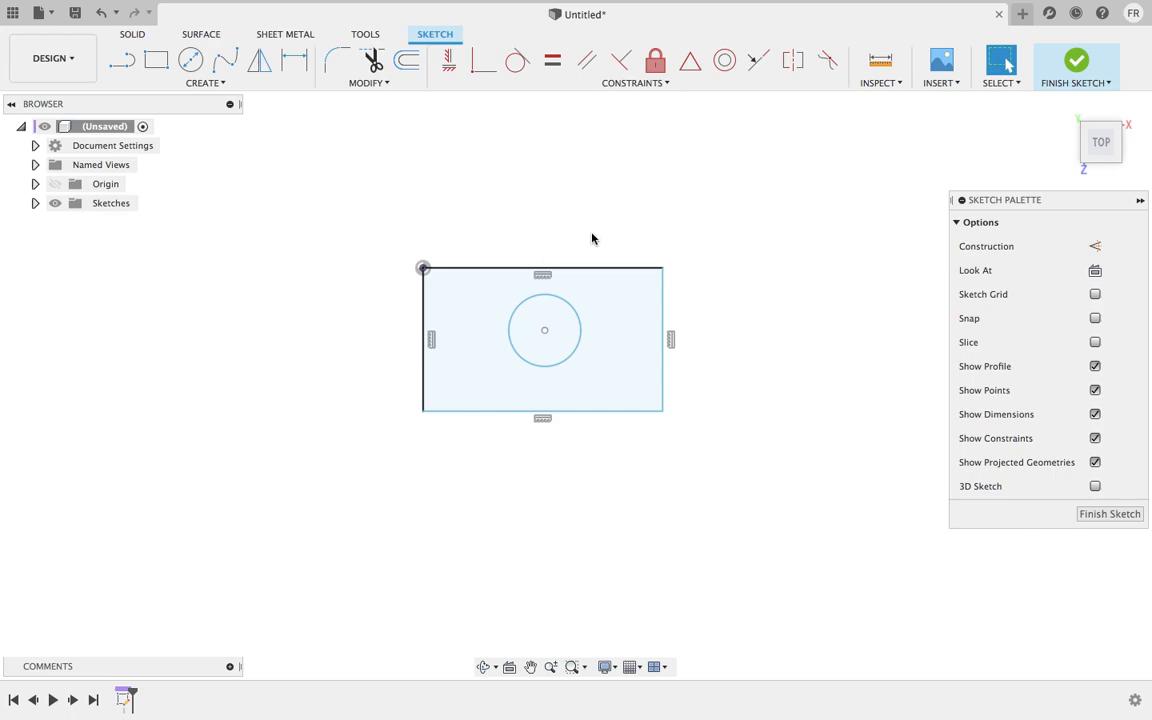
click(227, 88)
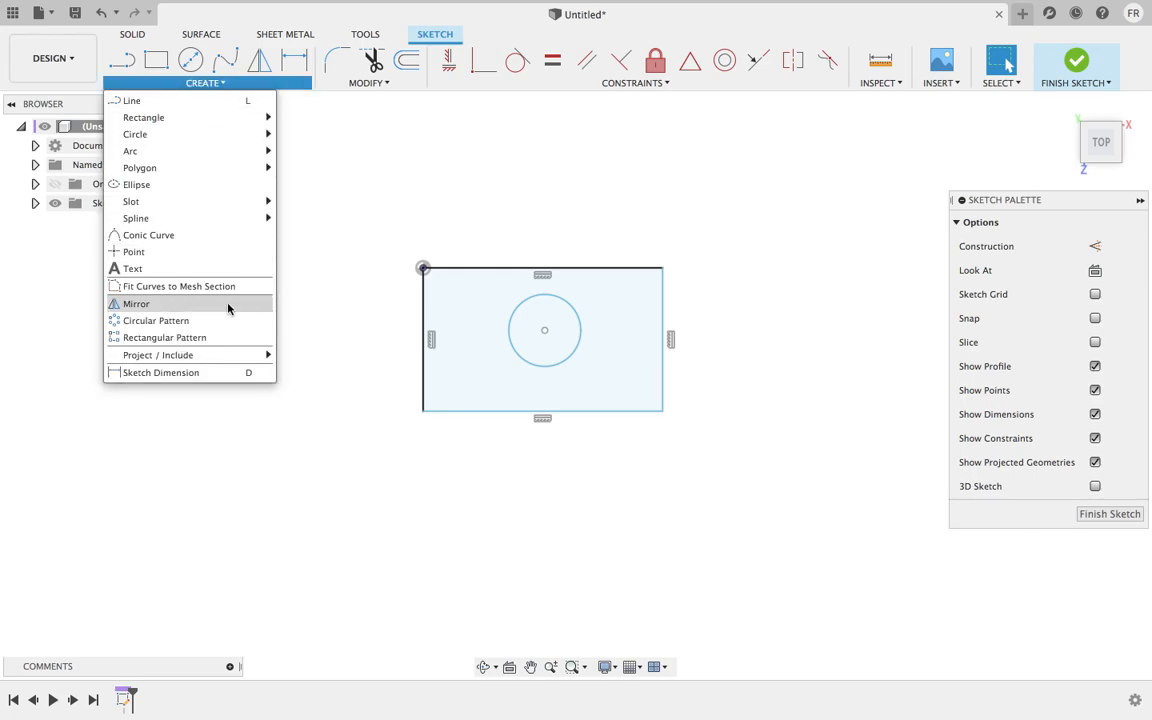
click(224, 373)
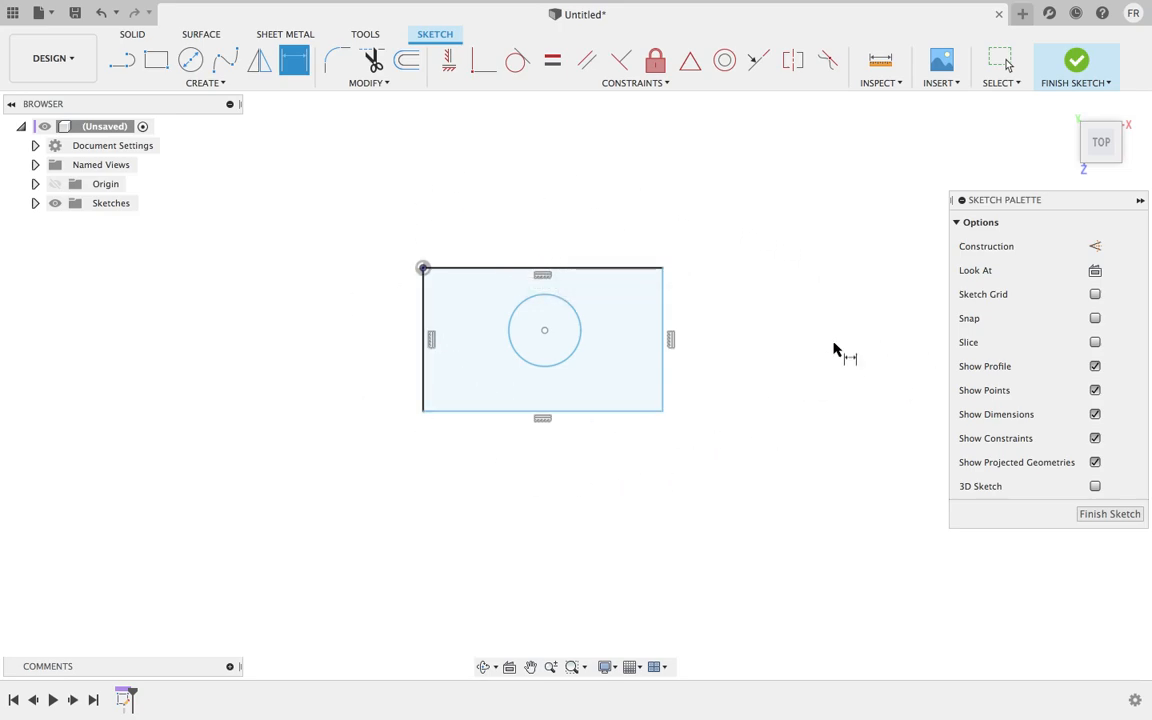
click(580, 268)
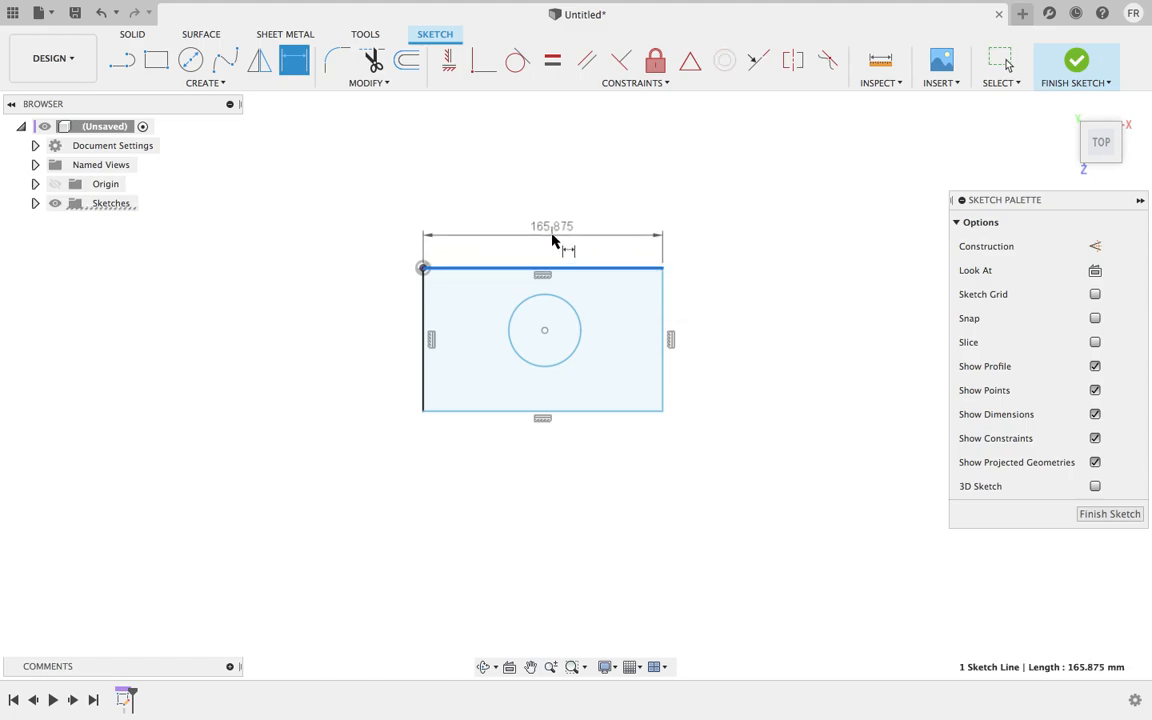
click(553, 238)
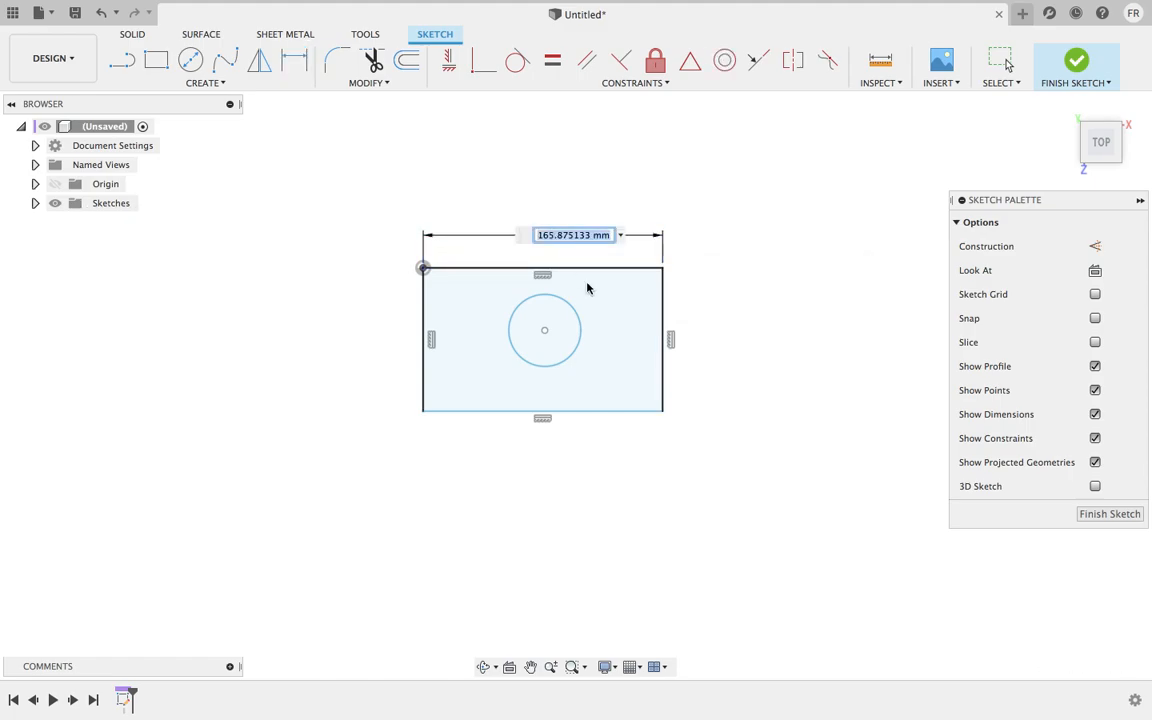
text(165)
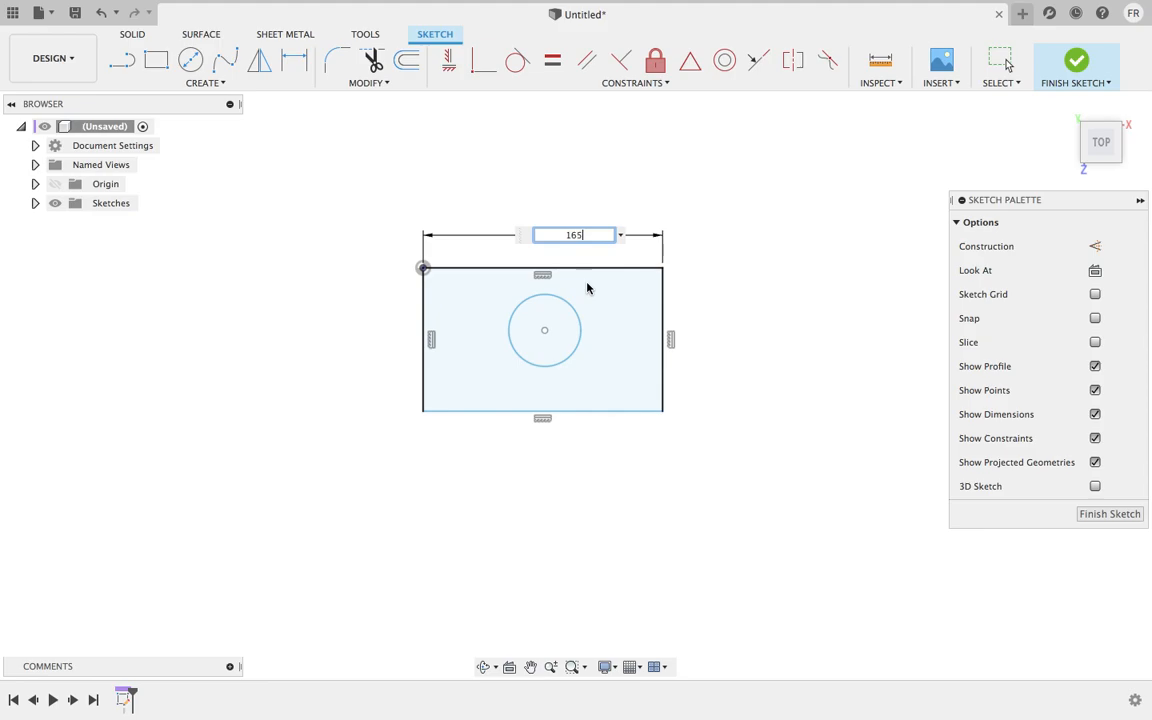
key(Return)
- Dimension the rectangle's right edge and set its height to 165 mm
click(662, 311)
click(707, 319)
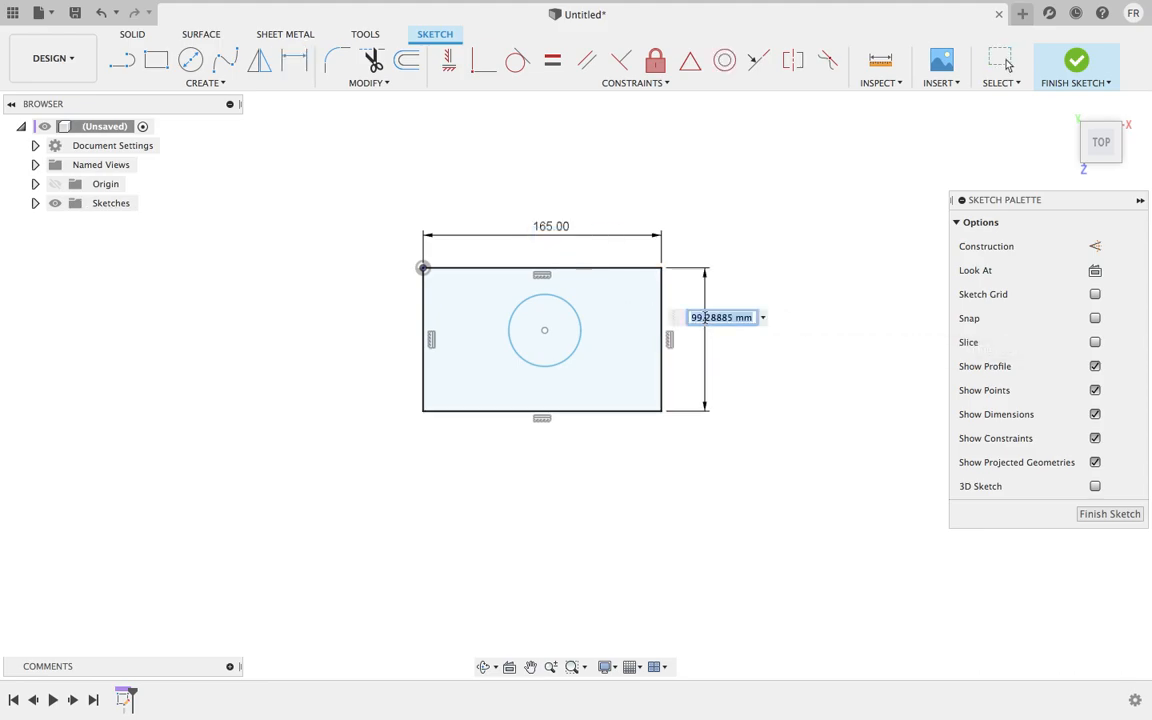
text(165)
key(Return)
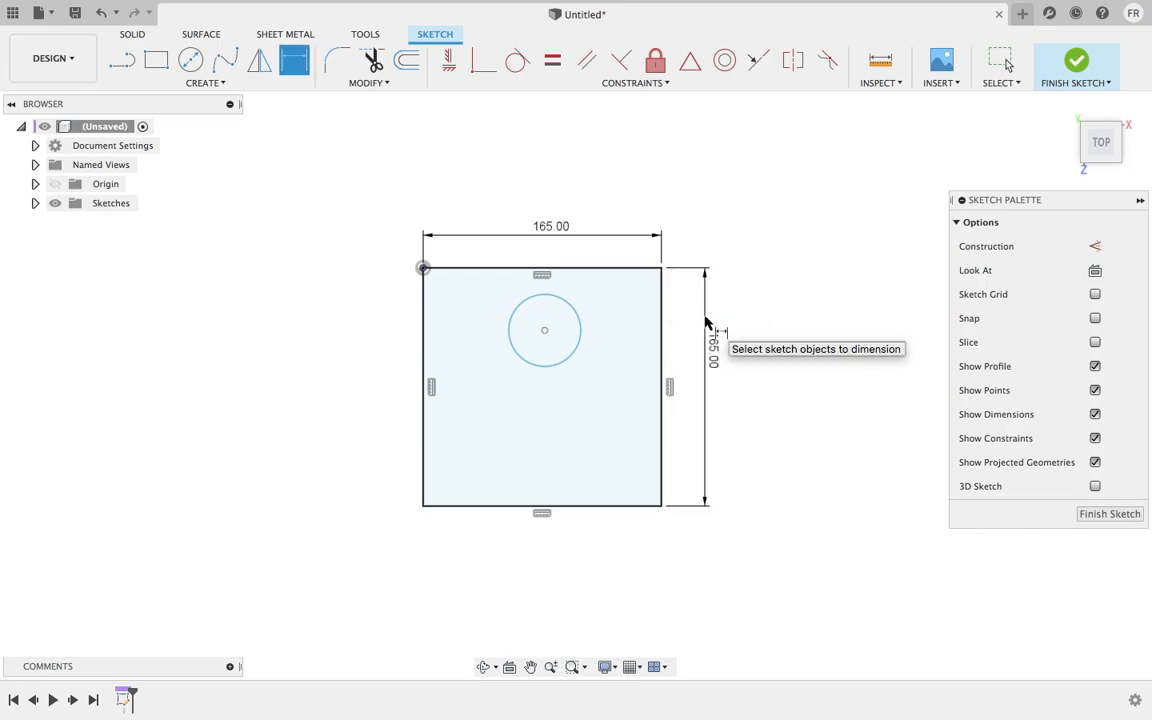
- Dimension the circle's diameter and set it to 50 mm
click(568, 340)
click(600, 330)
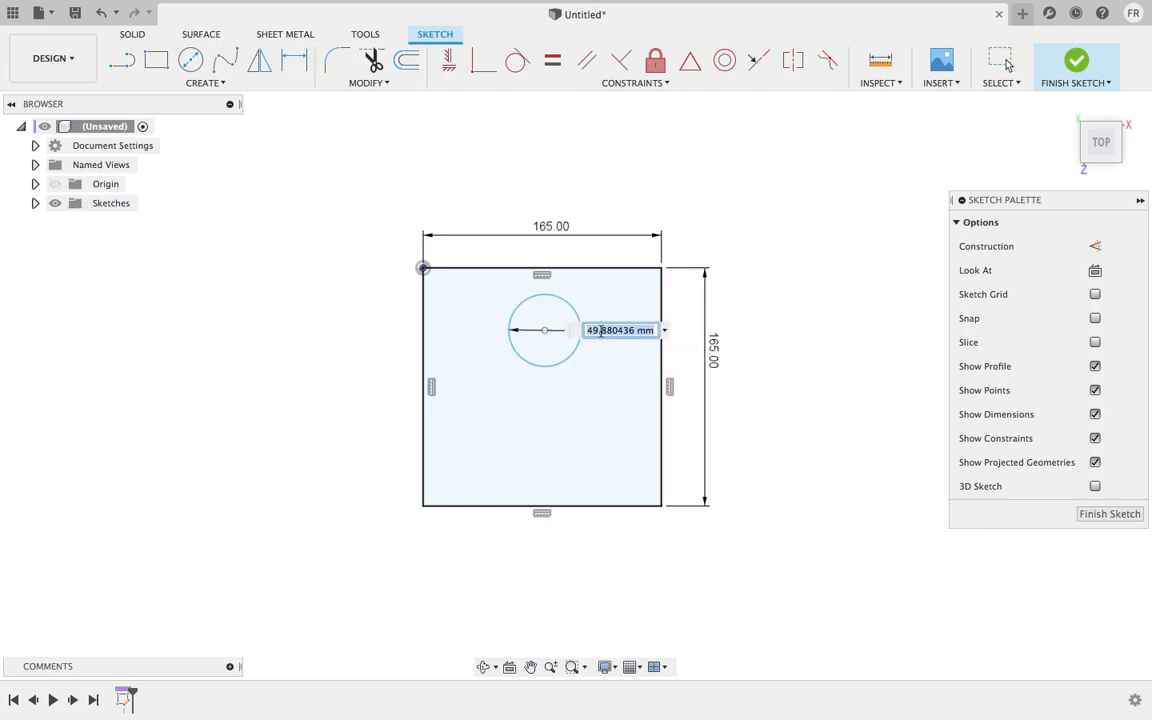
text(50)
key(Return)
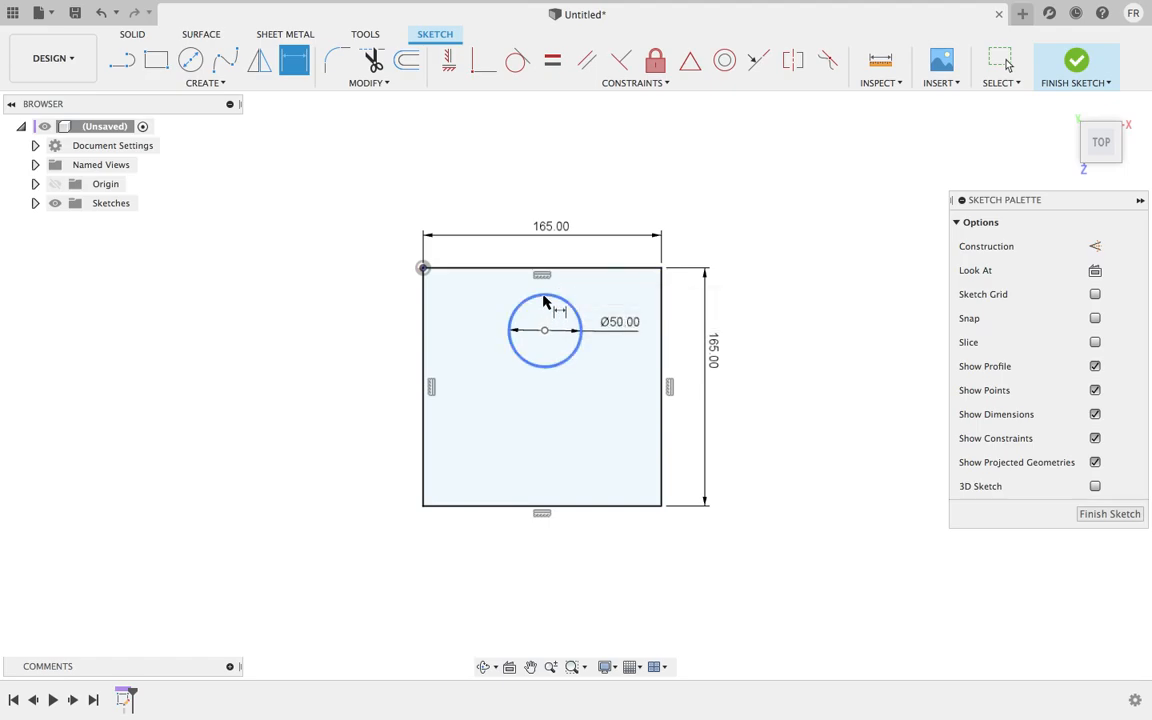
- Dimension the vertical distance from the square's upper edge to the circle's center as 60 mm and finish the dimension command
click(589, 271)
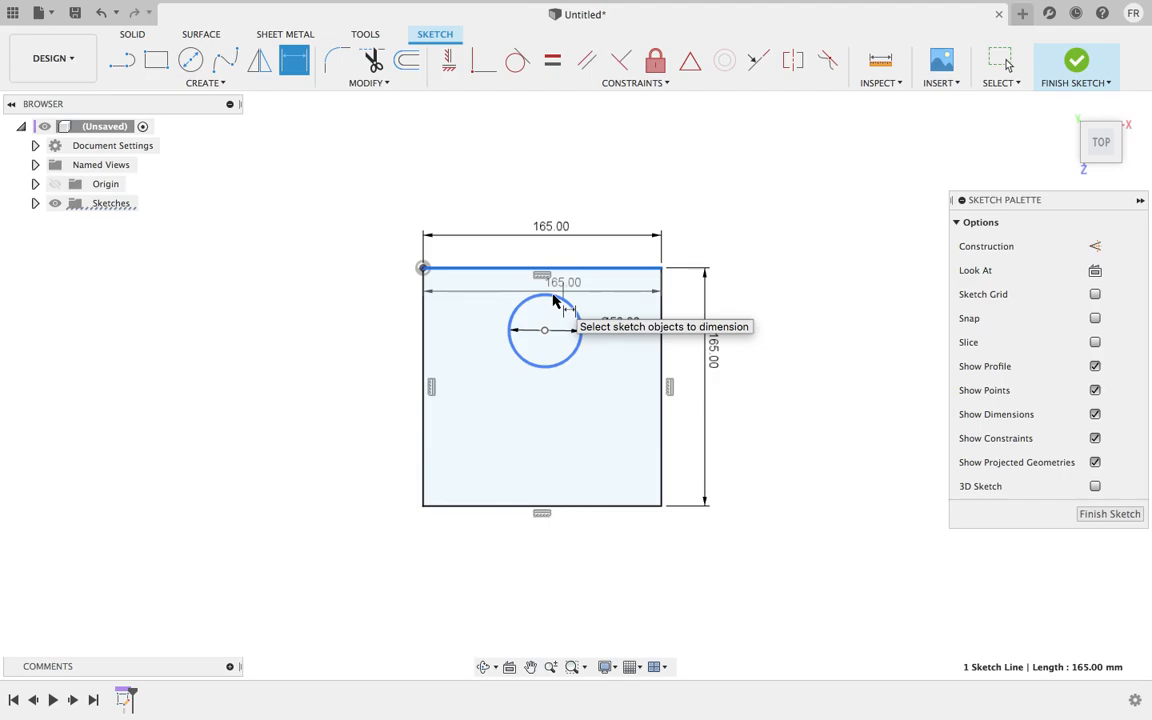
click(554, 298)
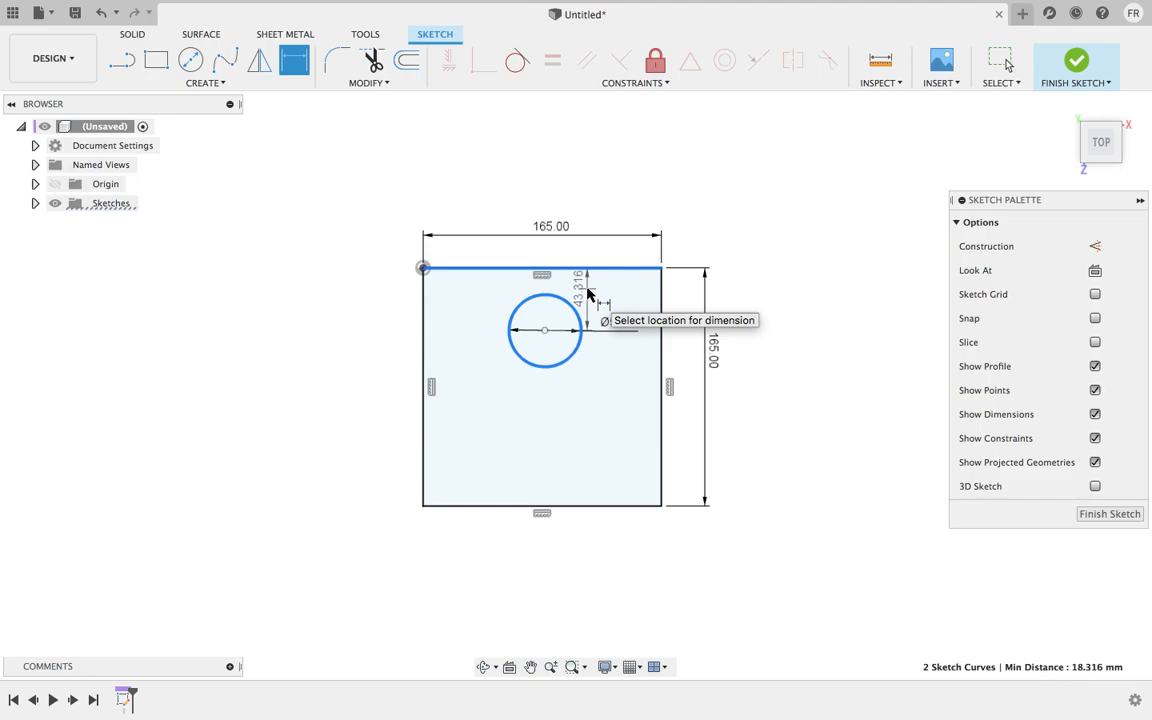
click(598, 298)
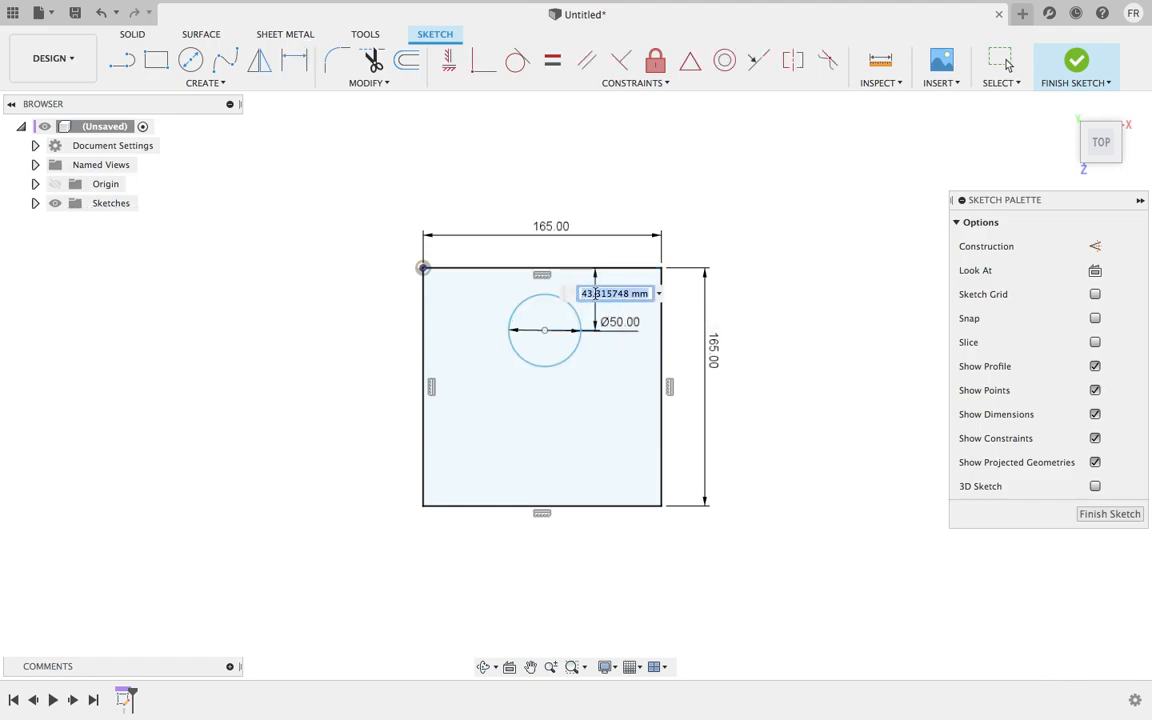
text(60)
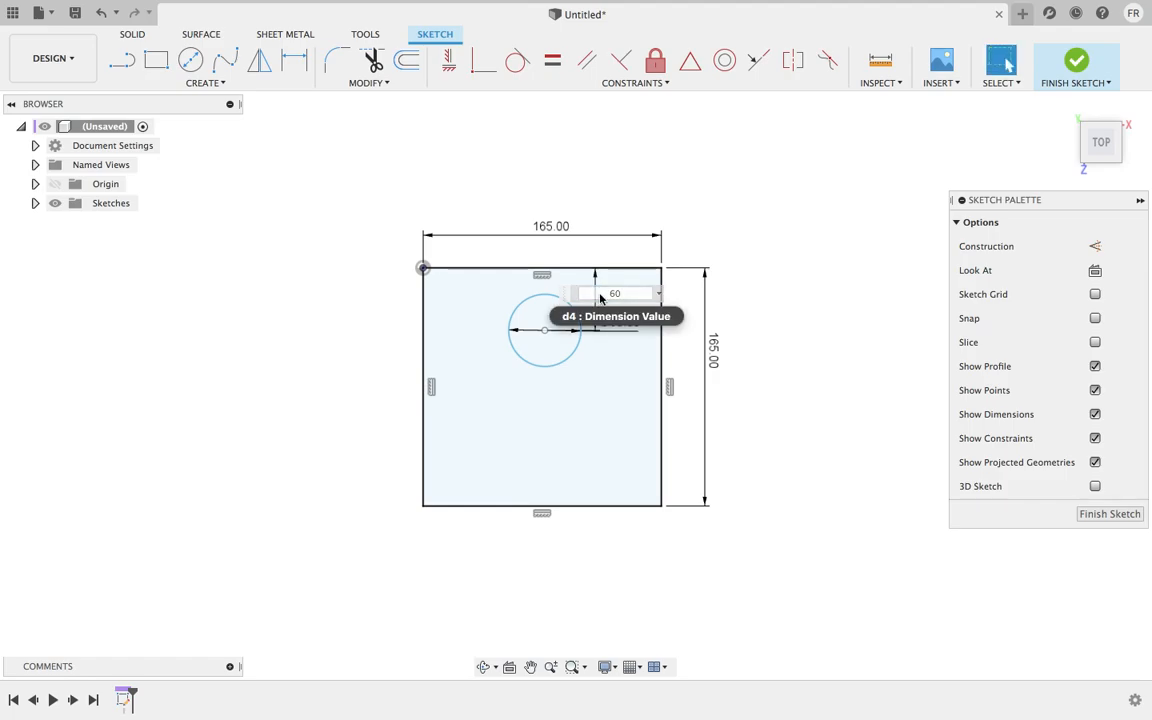
key(Return)
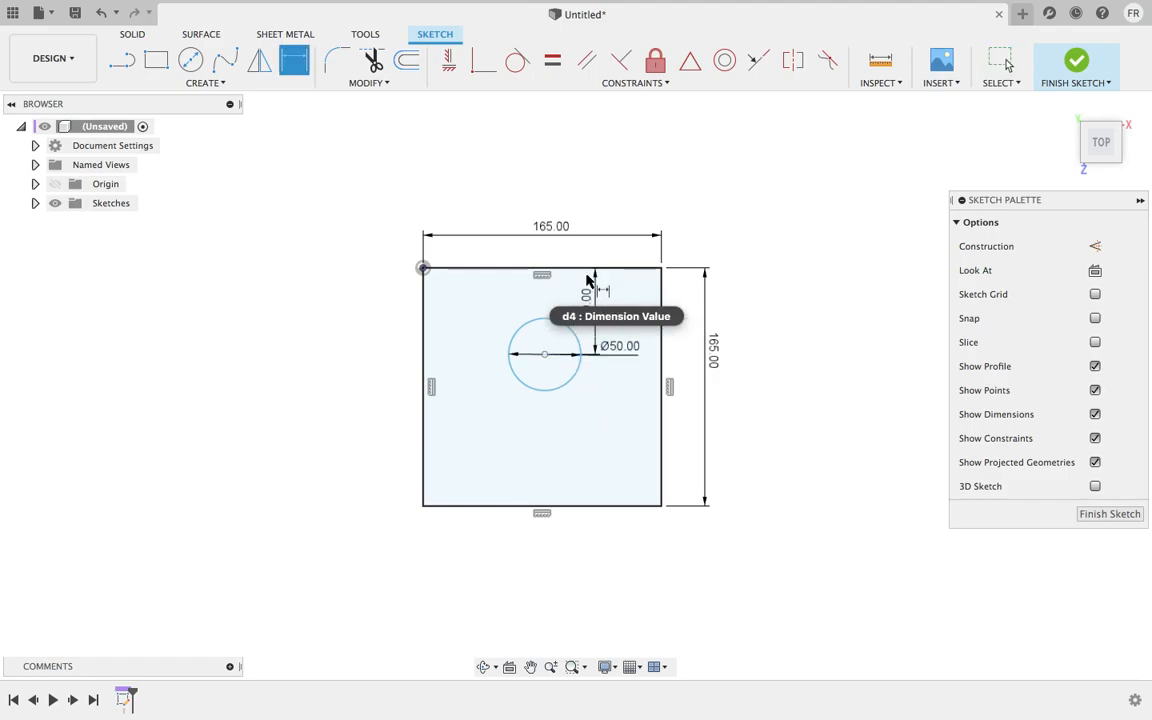
scroll(553, 290, up, 3)
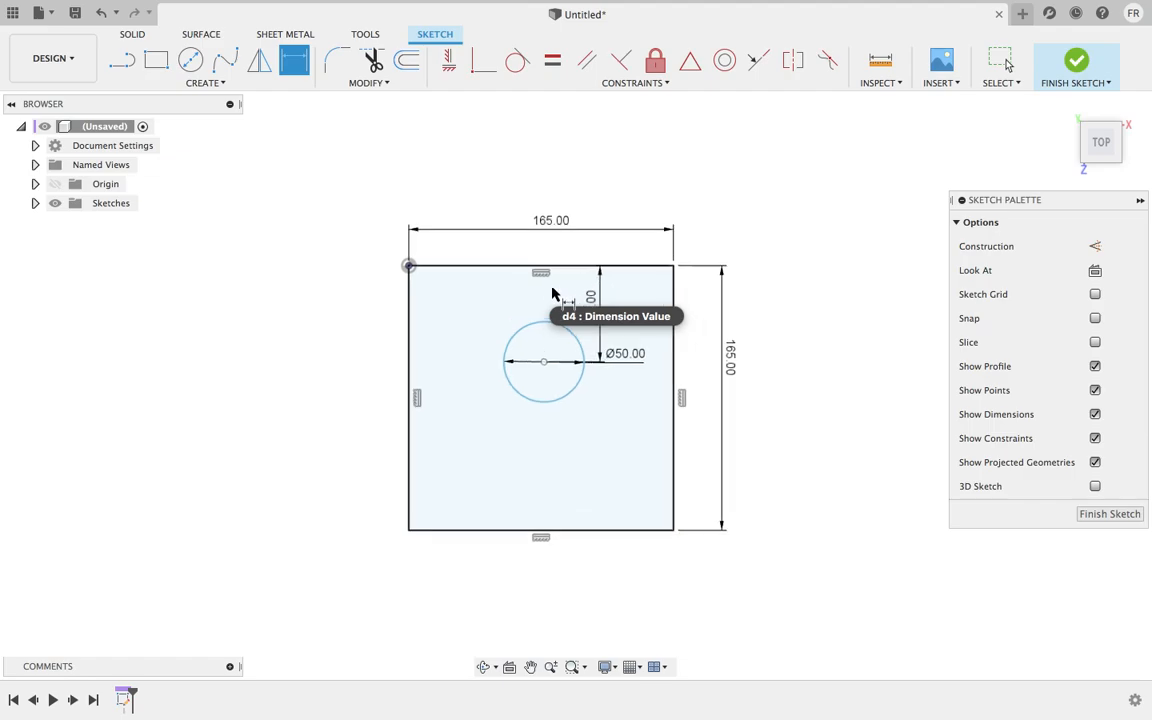
right_click(806, 187)
click(728, 180)
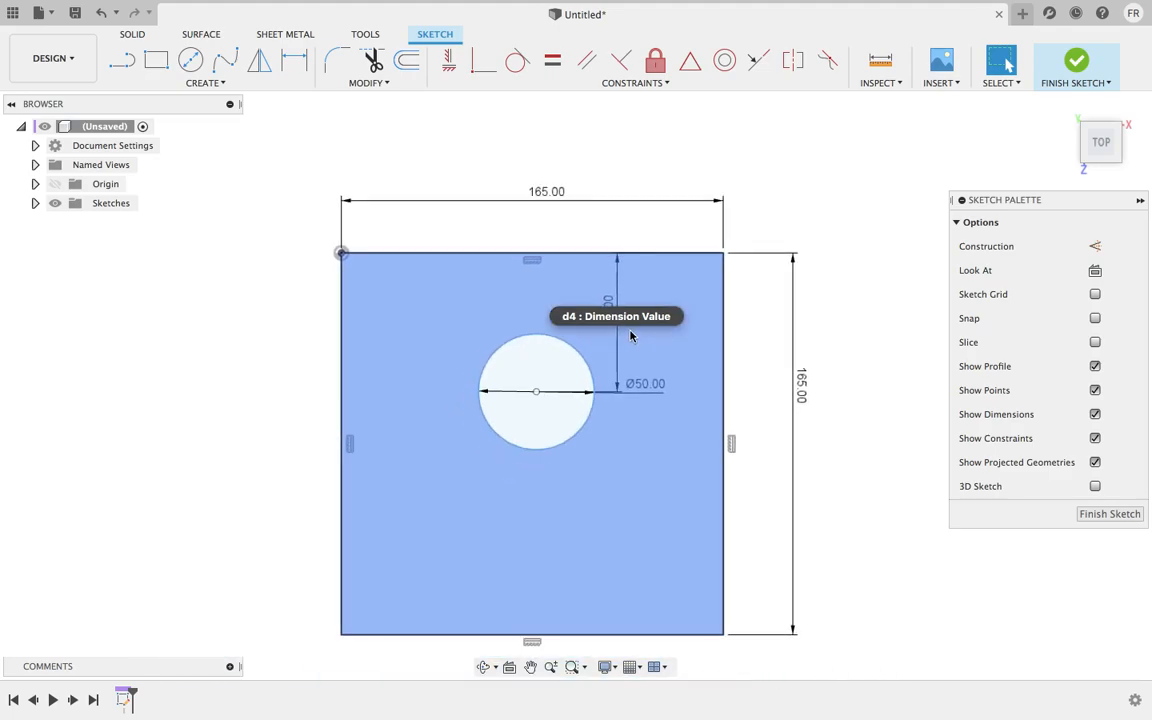
- Change the distance between the square's upper edge and the circle's center to 80 mm
scroll(632, 334, down, 5)
middle_drag(632, 334, 746, 314)
scroll(750, 319, up, 4)
double_click(732, 298)
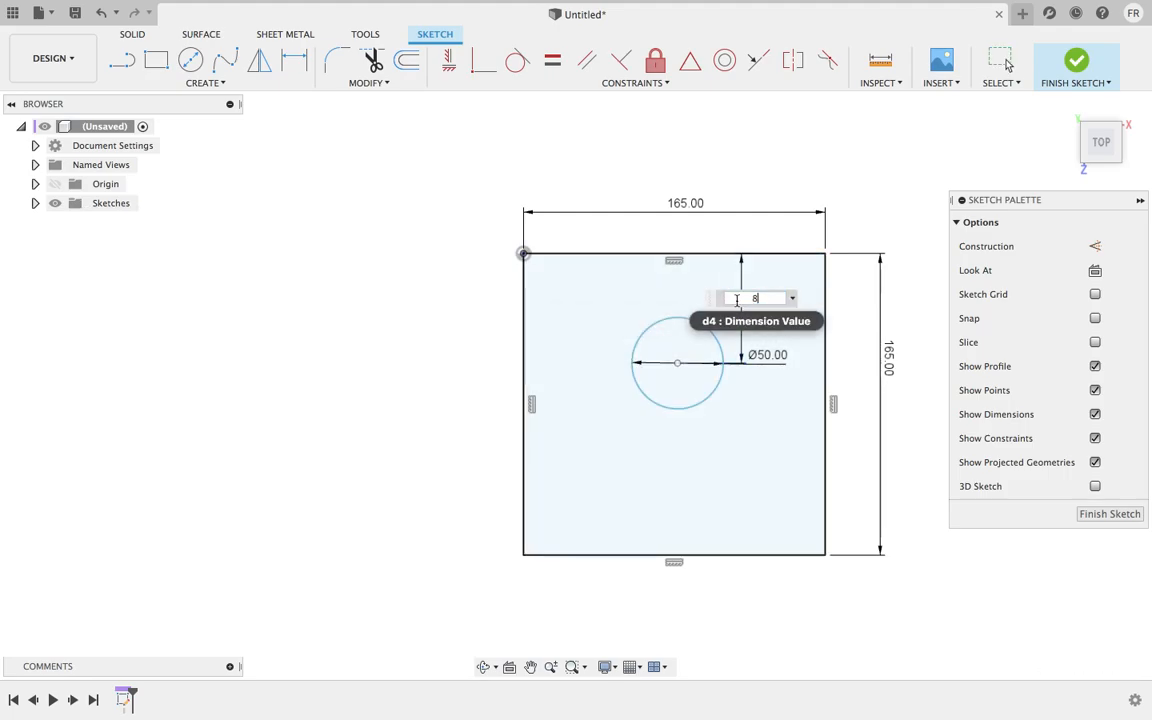
text(80)
key(Return)
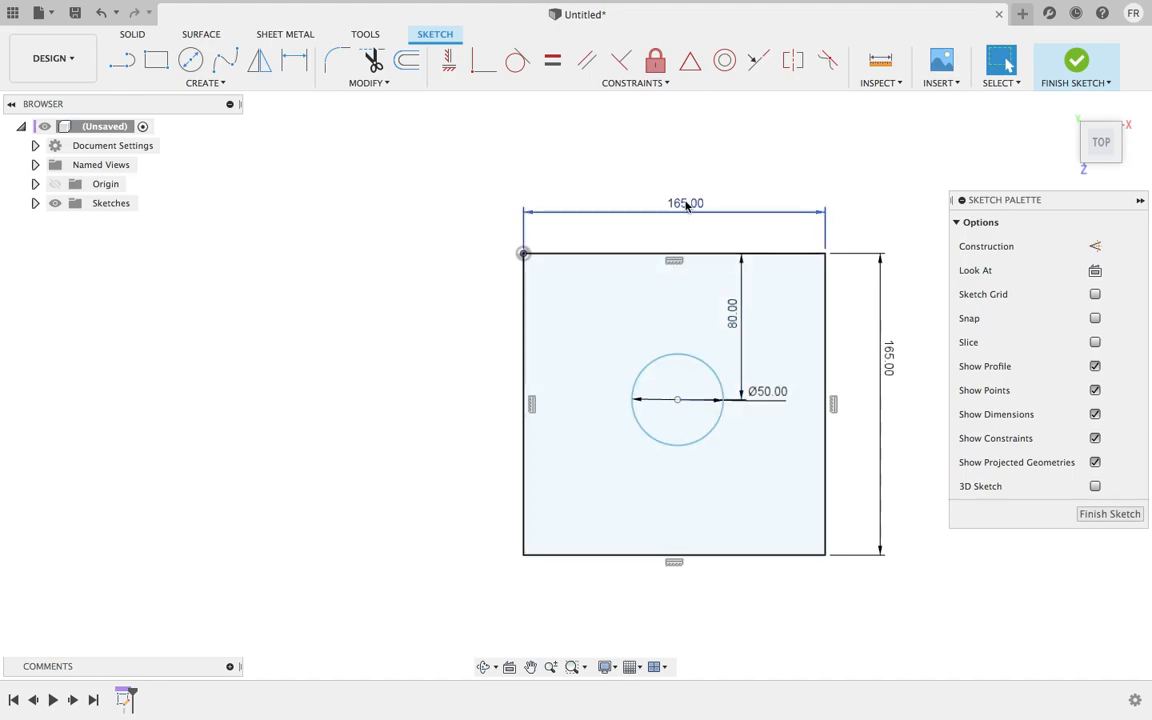
- Place the sketch text "SIMANIS" inside the square near its lower-left corner
click(208, 84)
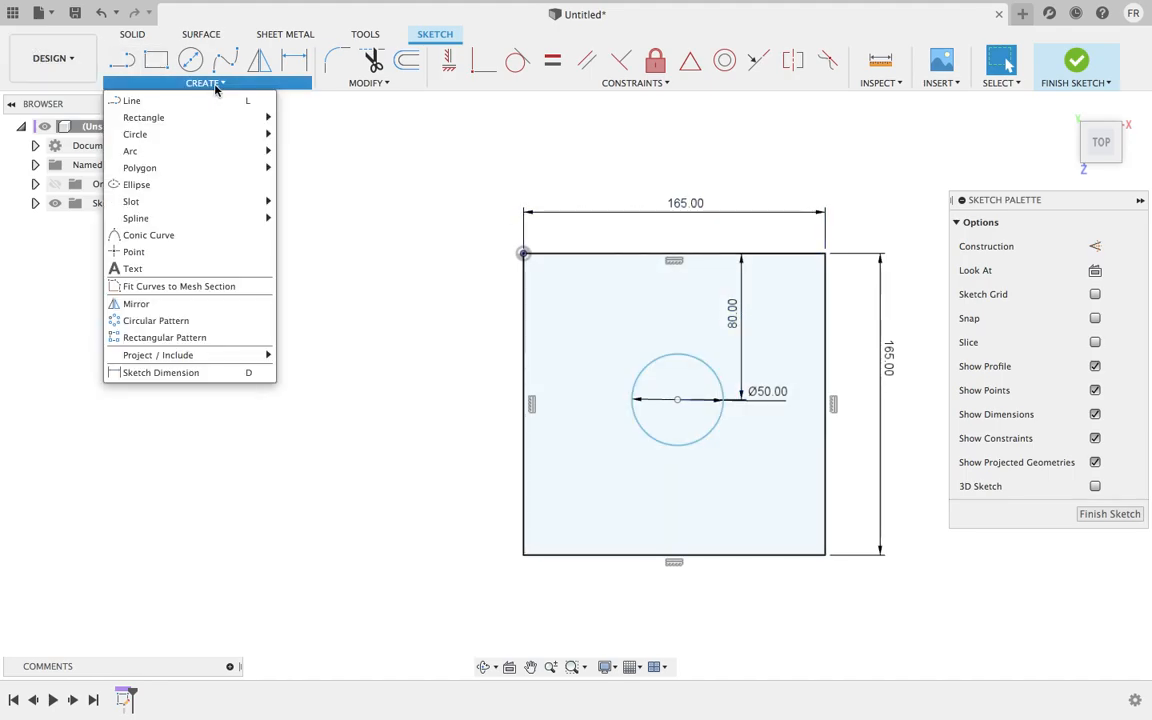
click(185, 273)
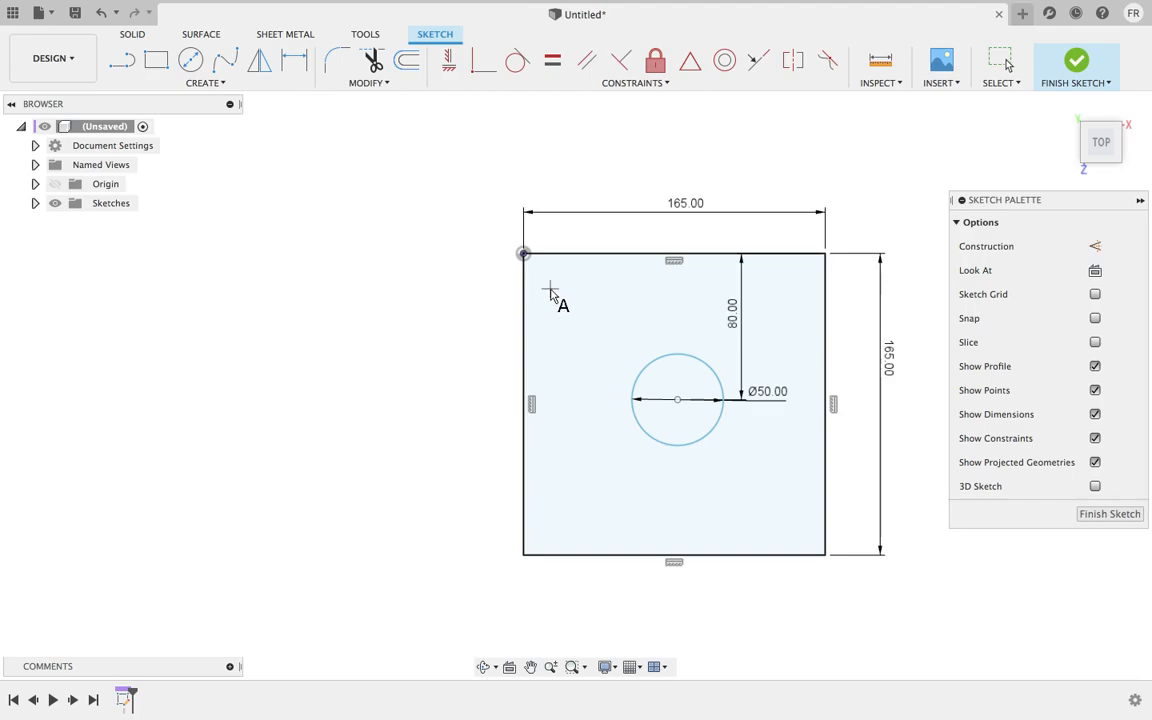
middle_drag(601, 308, 448, 310)
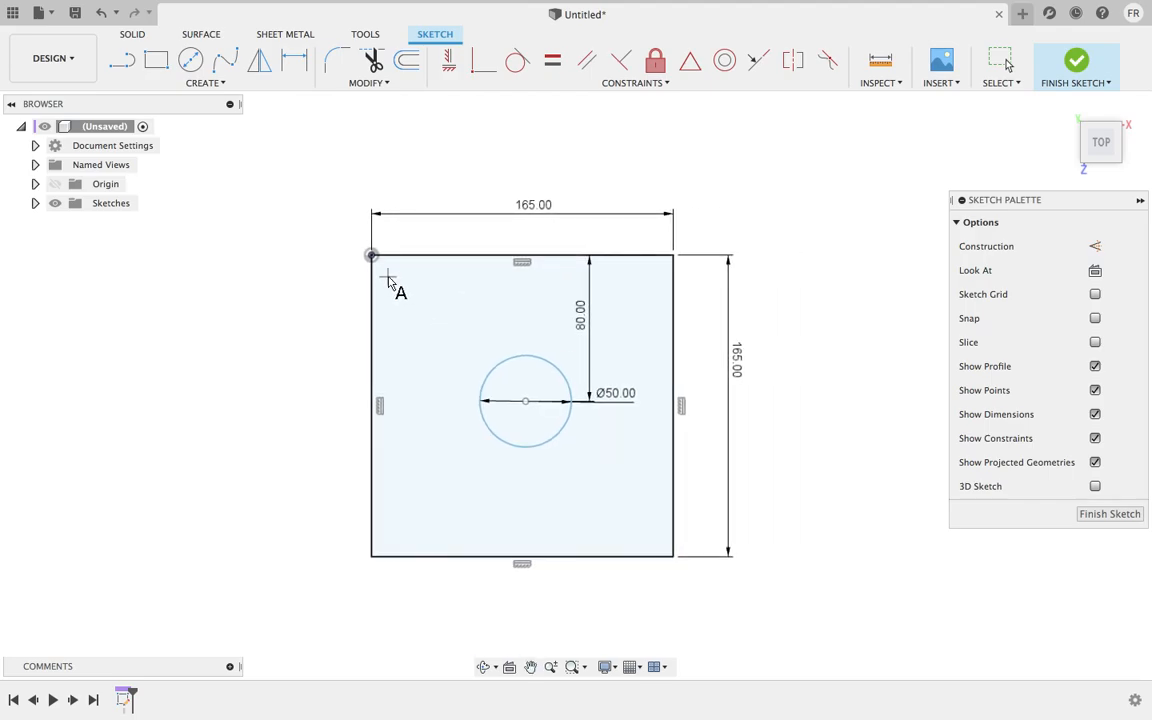
click(391, 534)
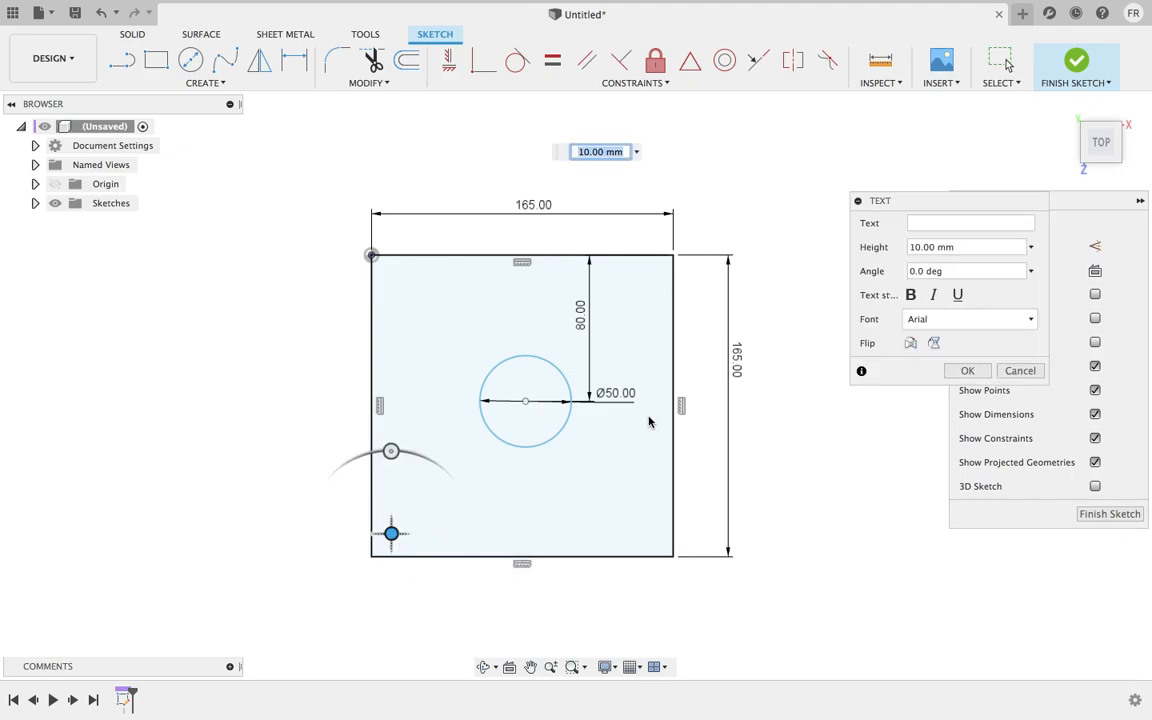
drag(924, 201, 814, 233)
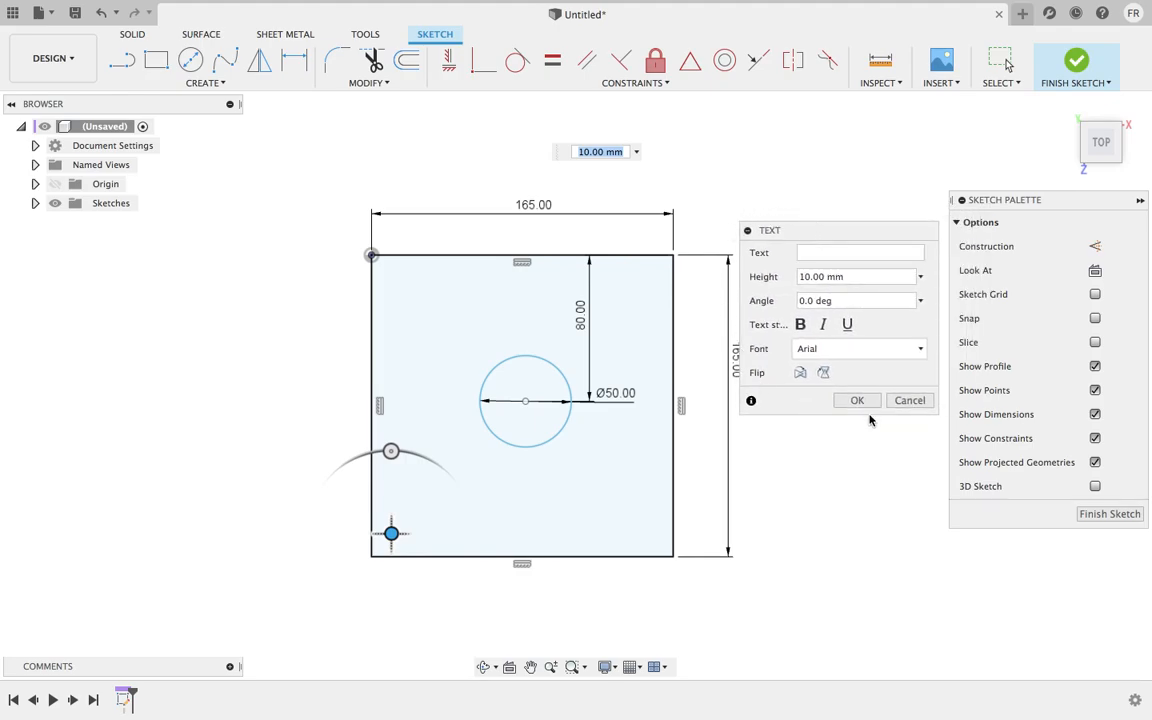
click(838, 256)
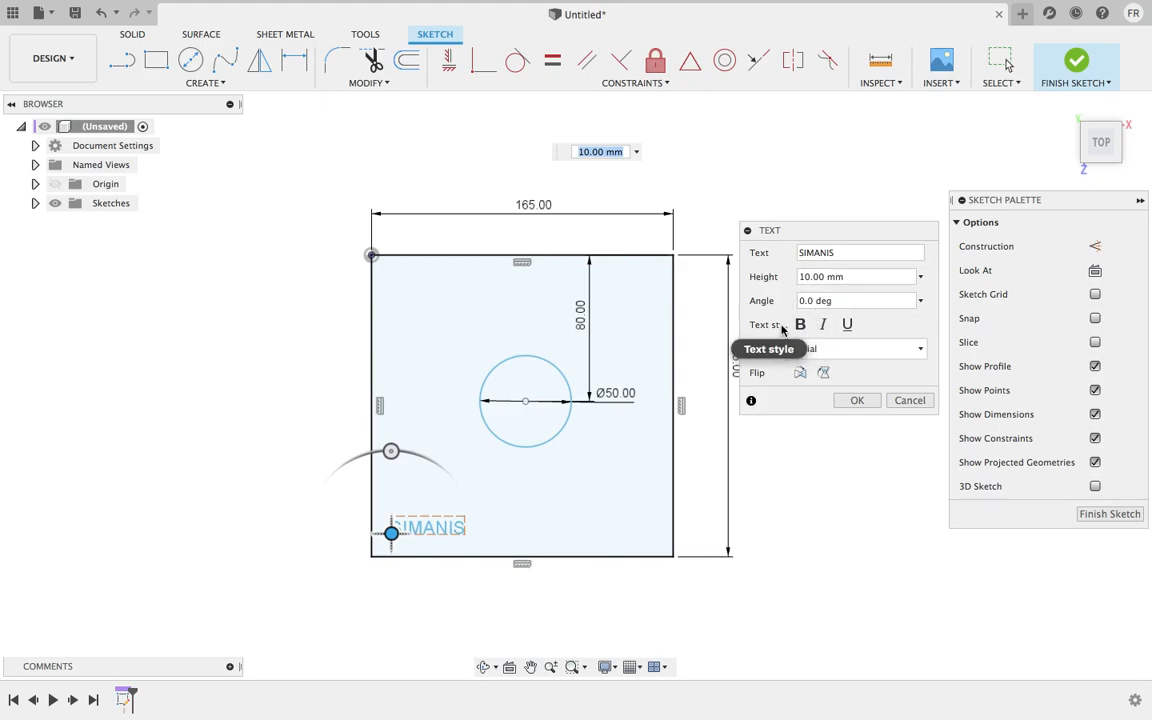
- Set the sketch text's font to Times New Roman
click(889, 347)
scroll(865, 410, down, 4)
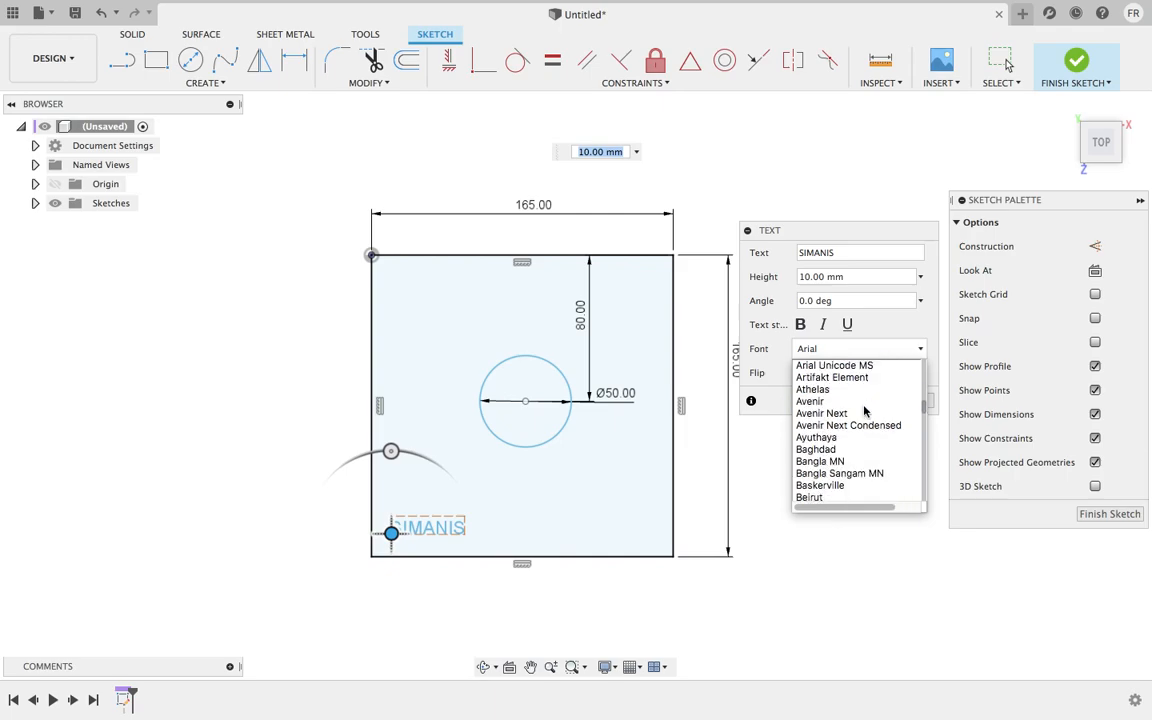
scroll(865, 410, up, 5)
scroll(865, 410, down, 8)
scroll(865, 410, down, 10)
scroll(866, 409, down, 10)
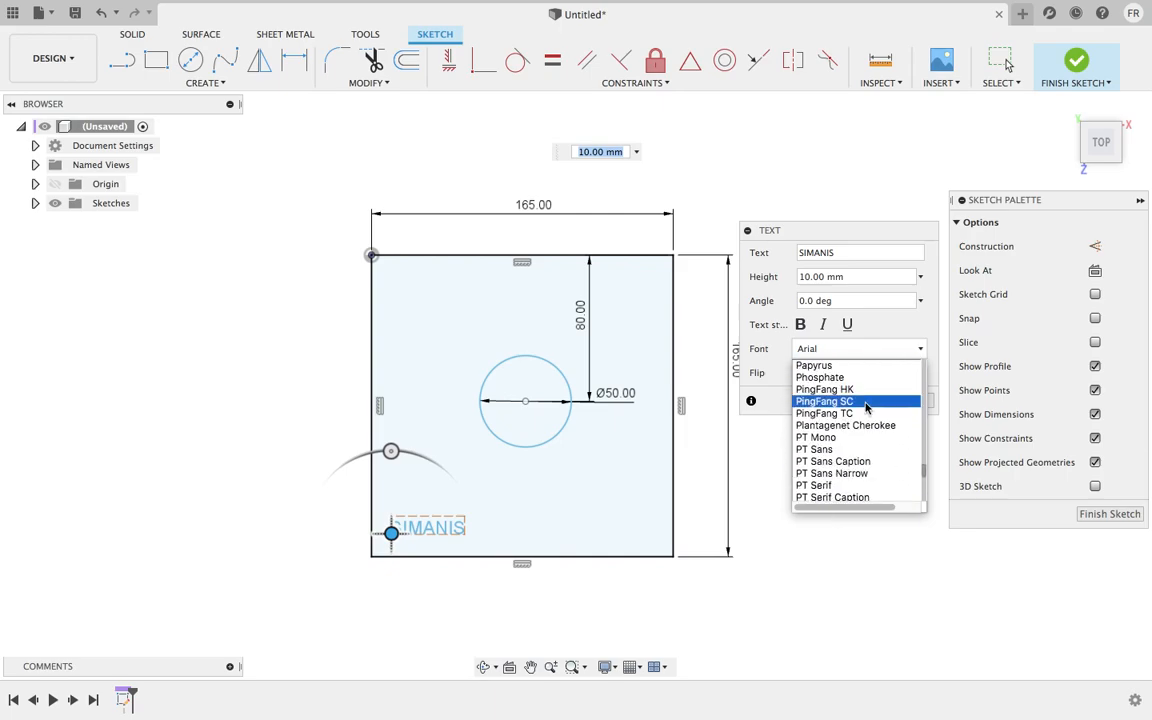
scroll(866, 405, down, 8)
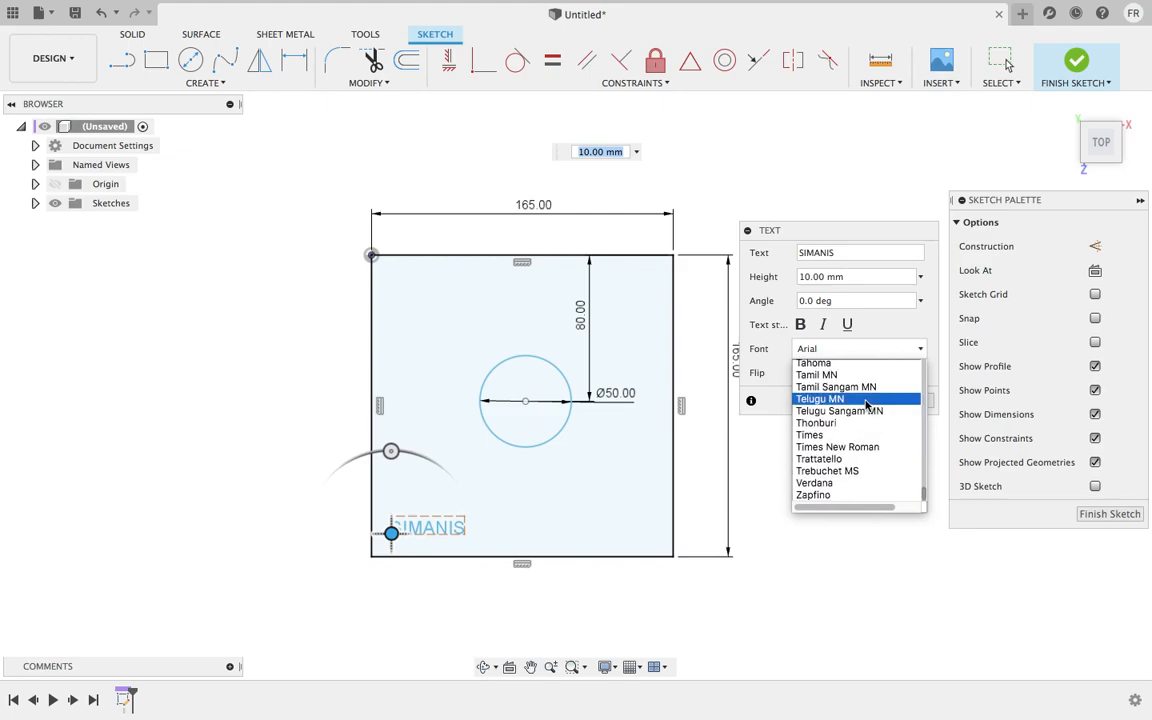
click(857, 447)
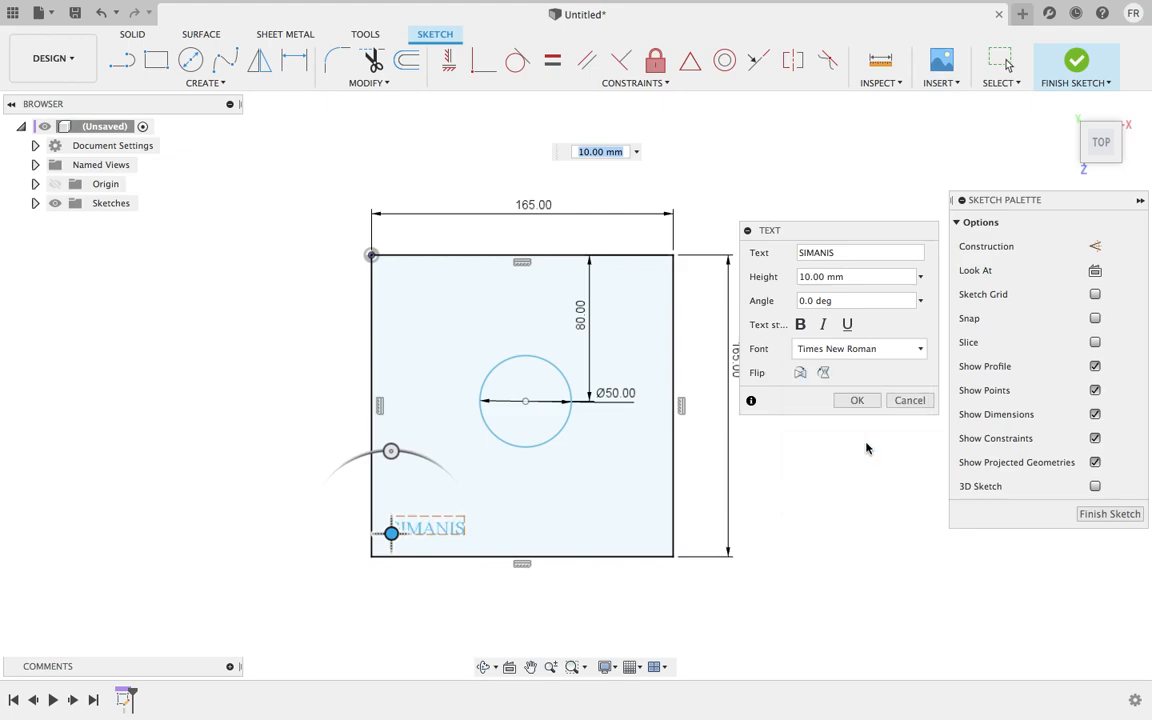
- Preview the horizontal and vertical flips, restore the text's original orientation, and confirm the text
click(801, 373)
click(802, 374)
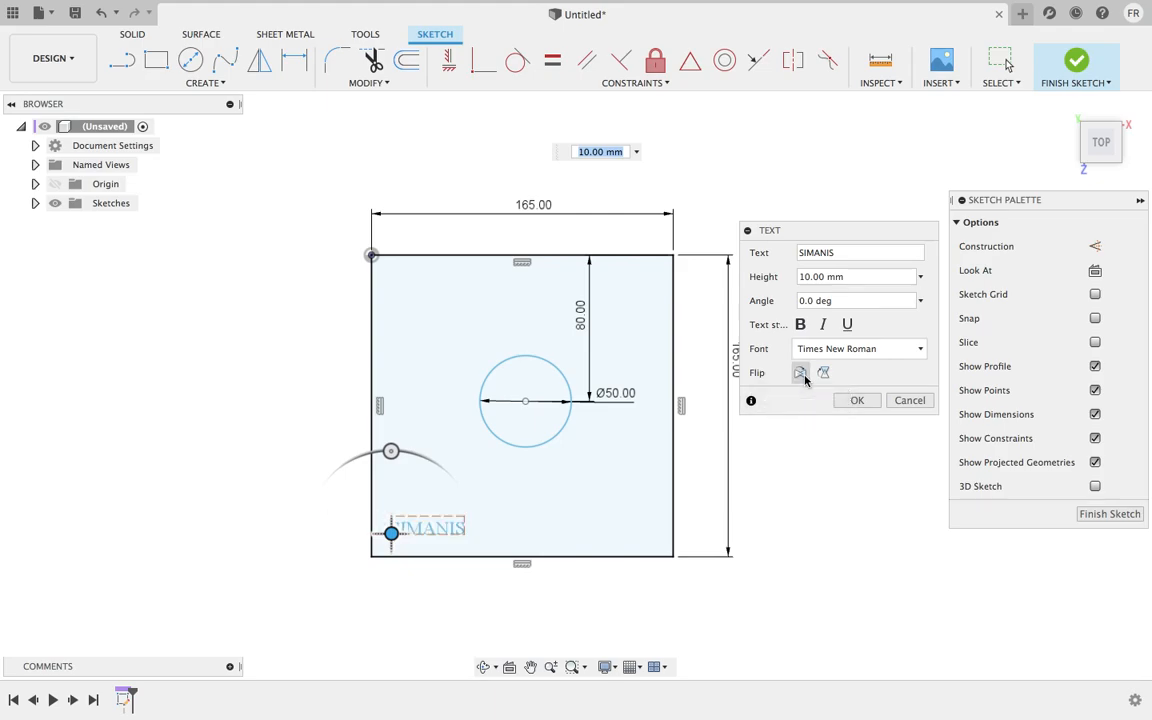
click(825, 374)
click(825, 374)
click(851, 401)
key(Escape)
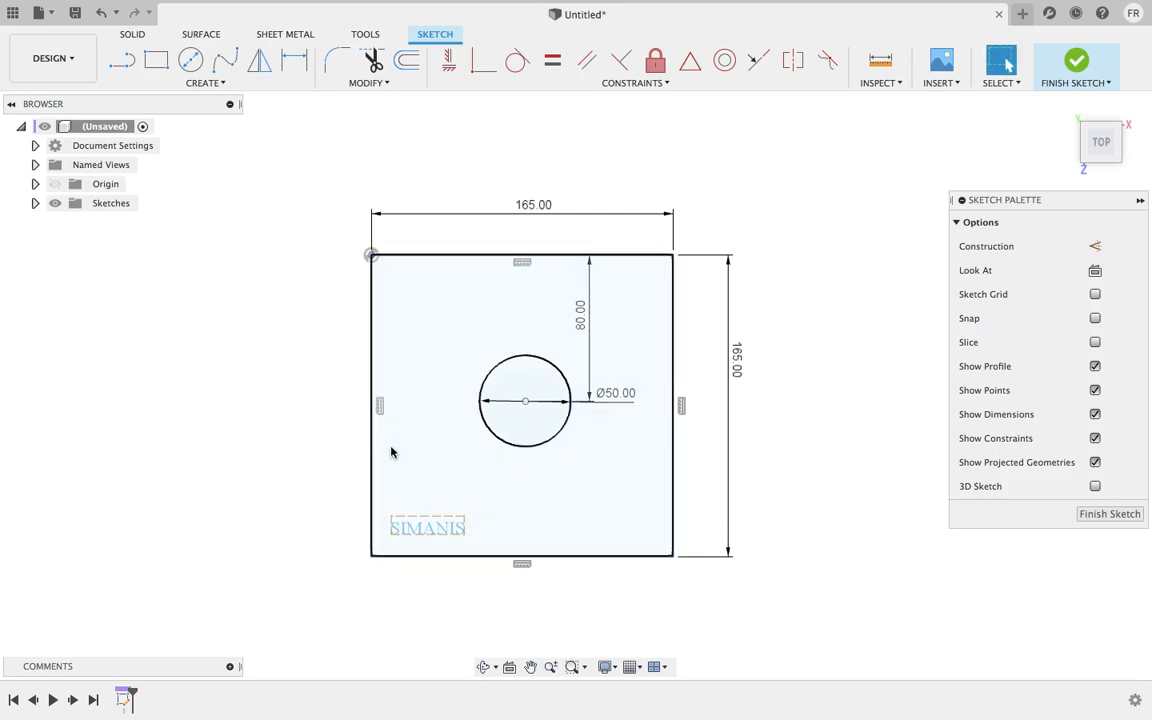
- Set up a full circular pattern of the text frame's upper line around the circle's center point
scroll(405, 510, up, 2)
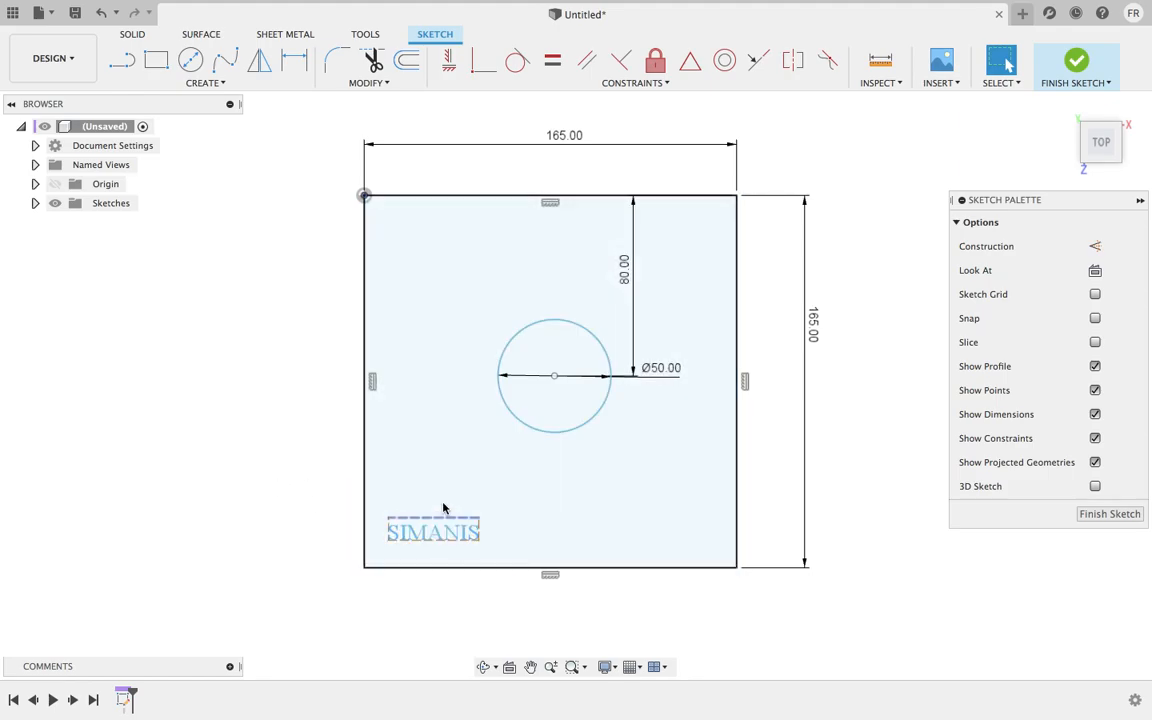
scroll(607, 404, down, 2)
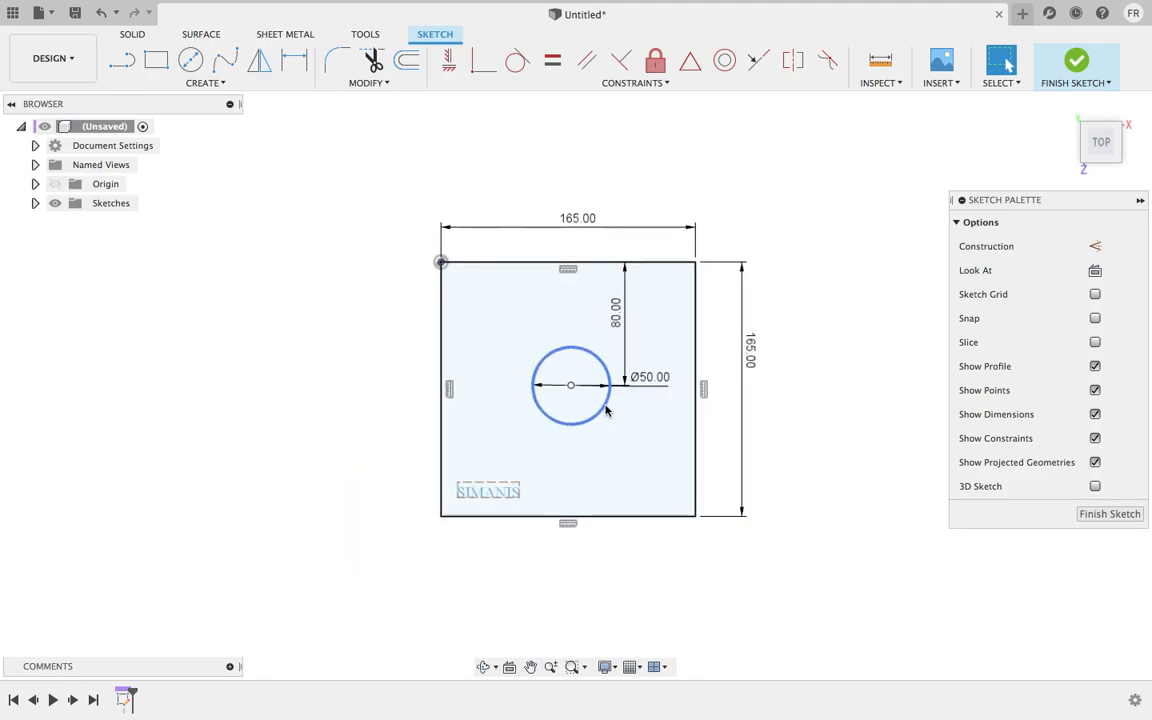
click(223, 82)
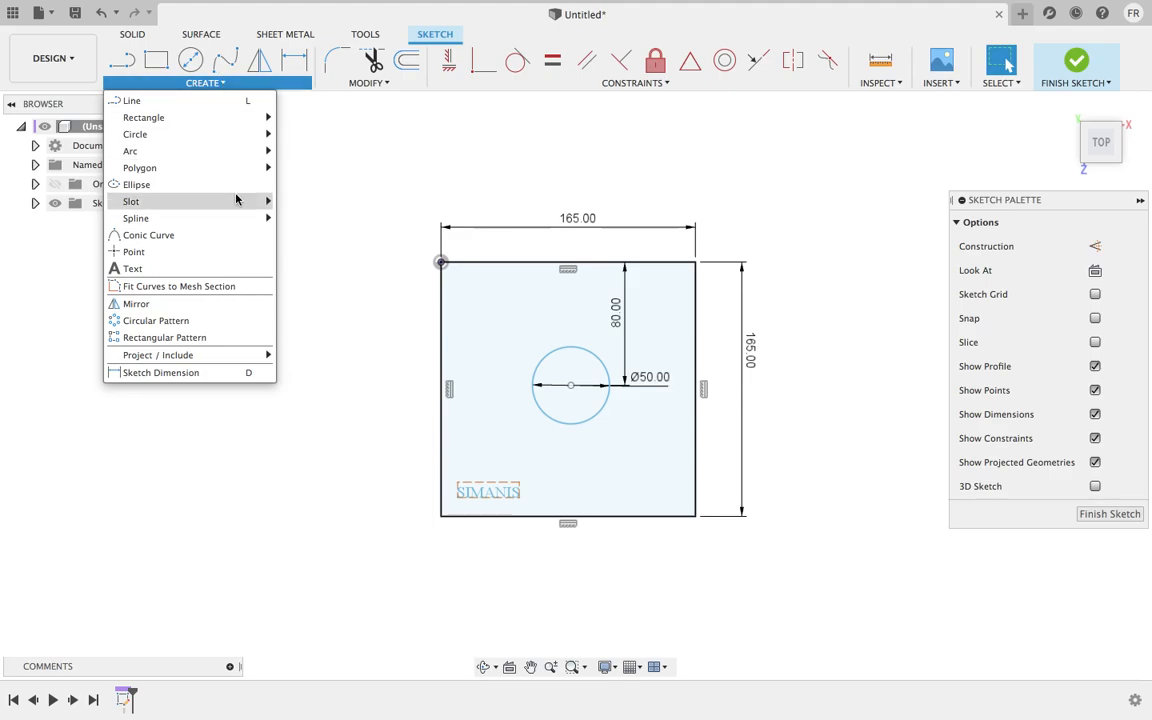
click(212, 321)
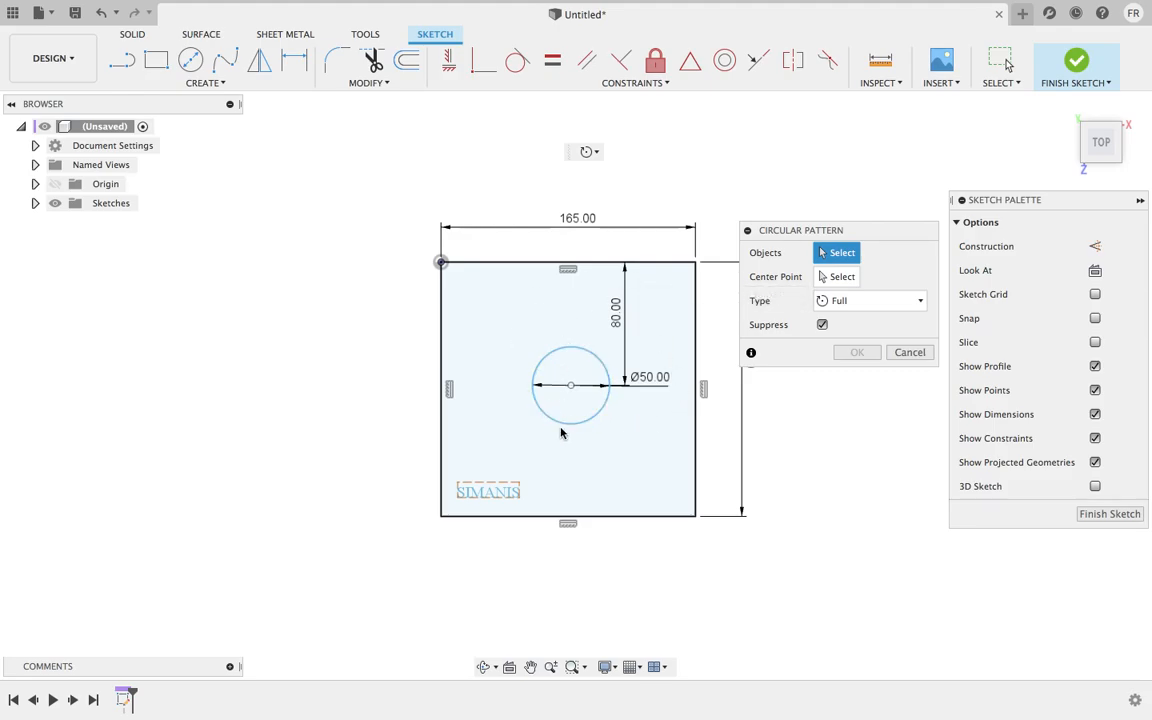
click(509, 491)
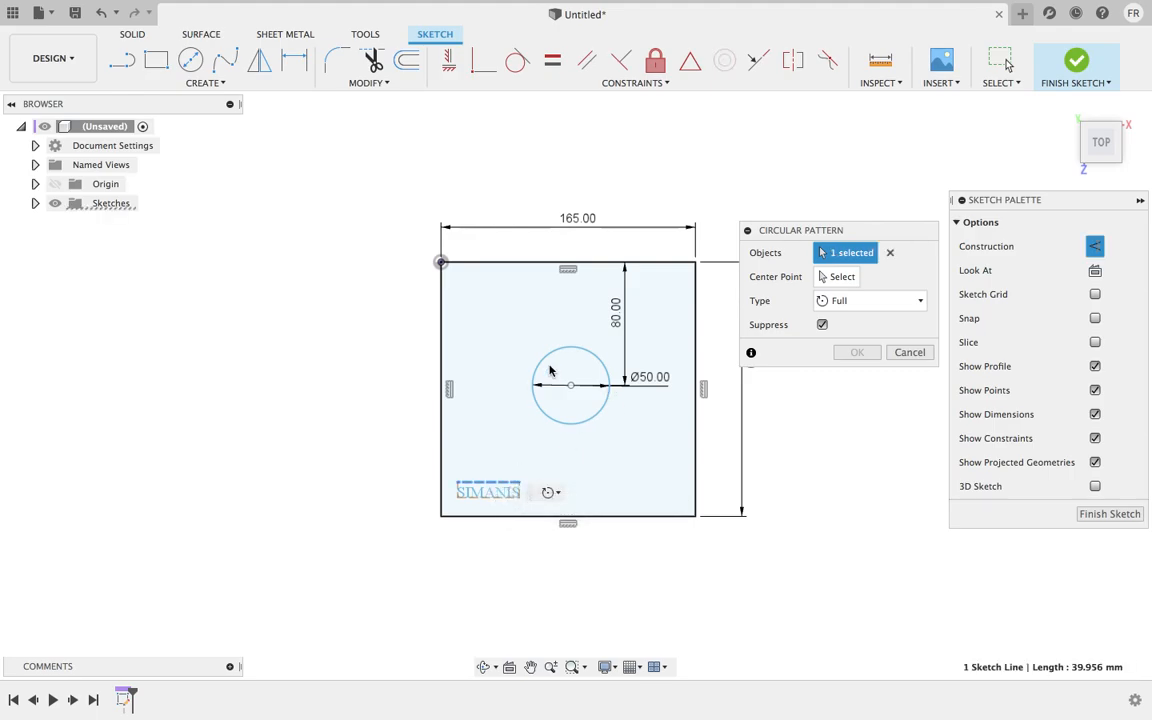
scroll(522, 461, up, 5)
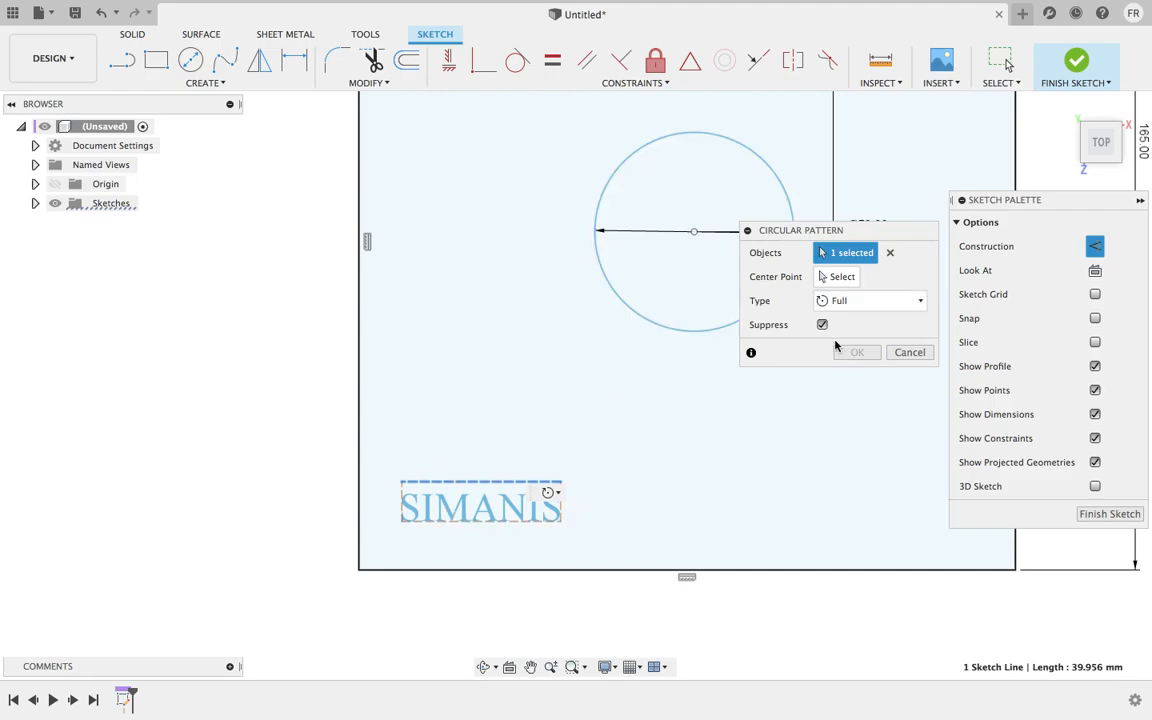
click(834, 276)
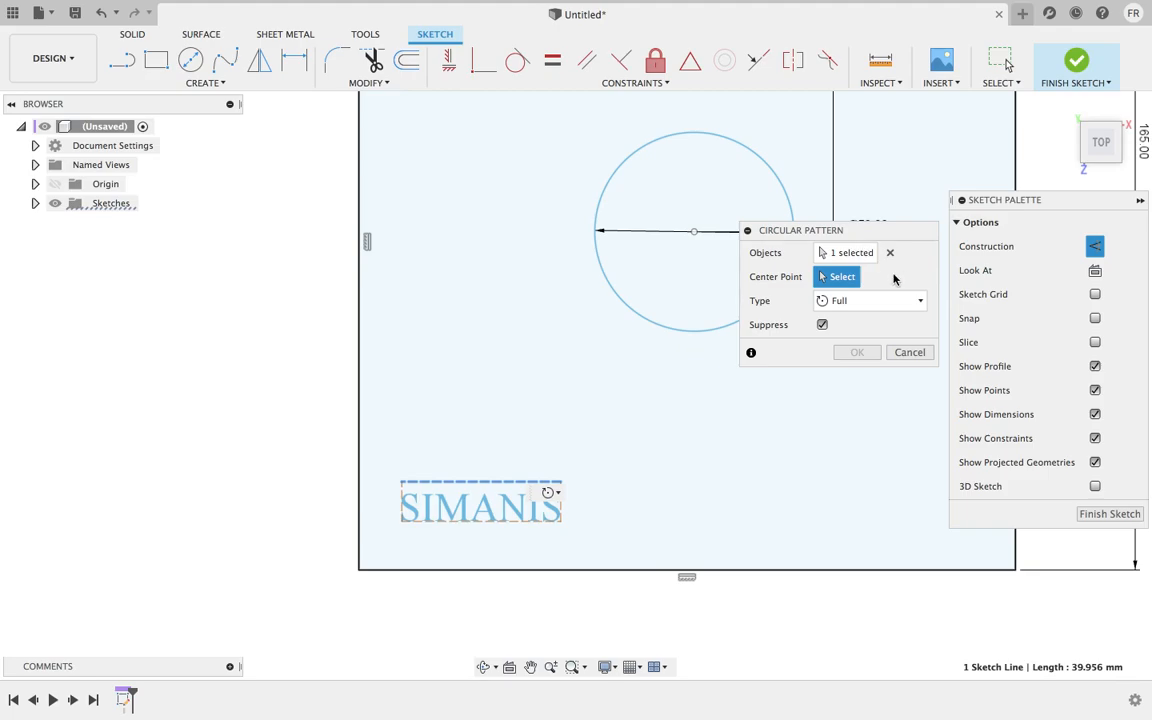
scroll(643, 304, down, 4)
mouse_move(641, 306)
middle_down()
mouse_move(539, 337)
mouse_move(518, 357)
middle_up()
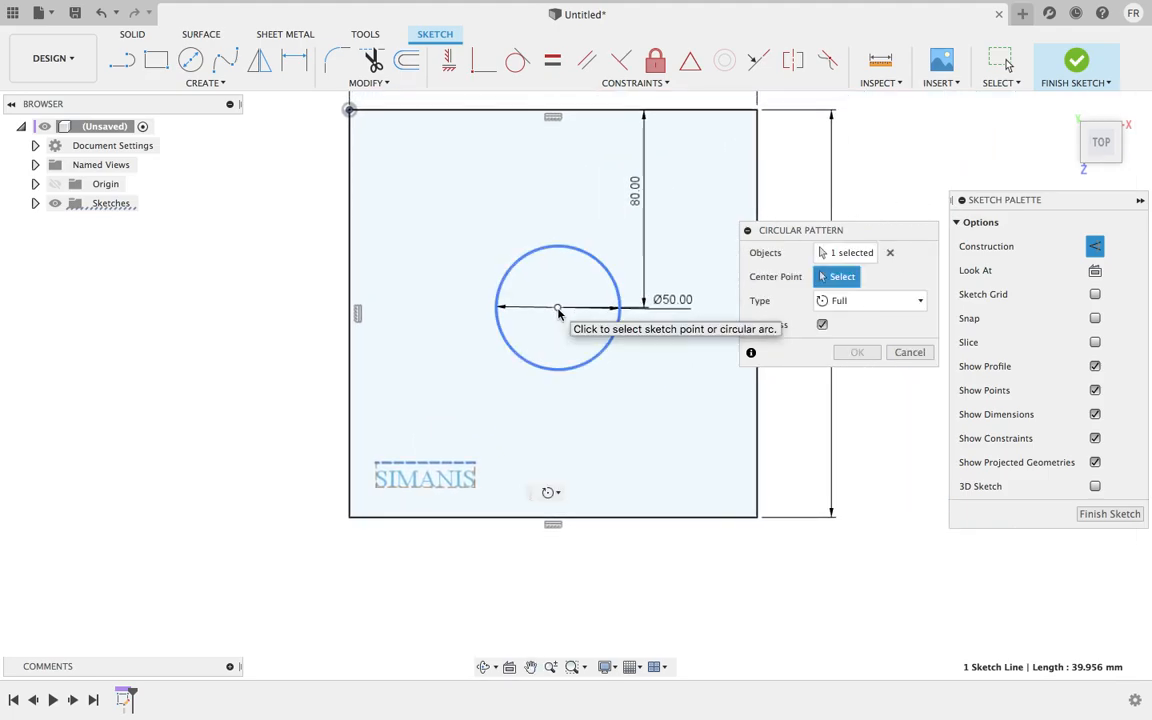
click(558, 309)
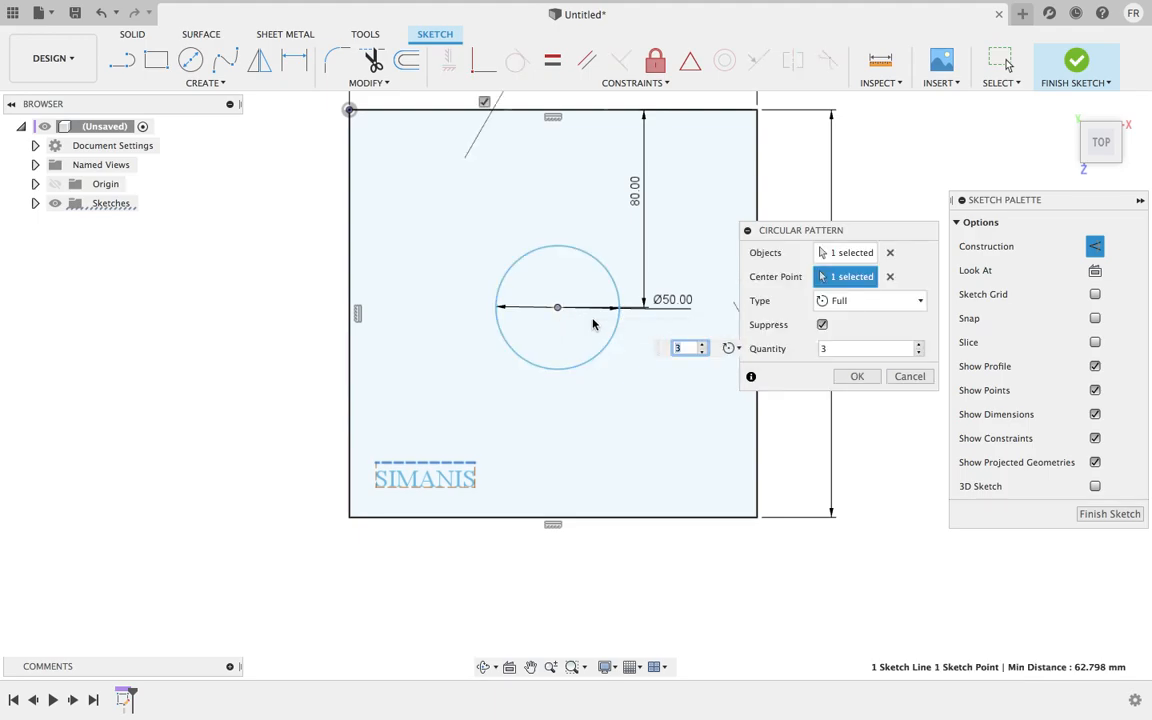
- Set the circular pattern's quantity to 4 and create the pattern
click(920, 345)
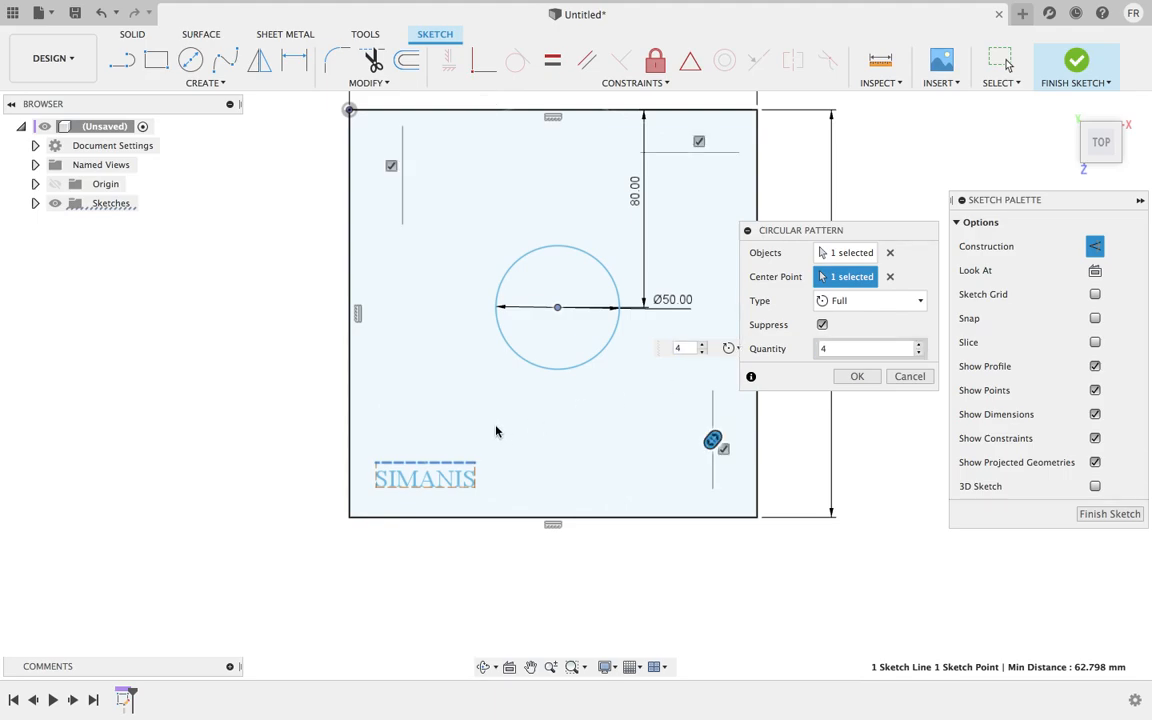
click(873, 351)
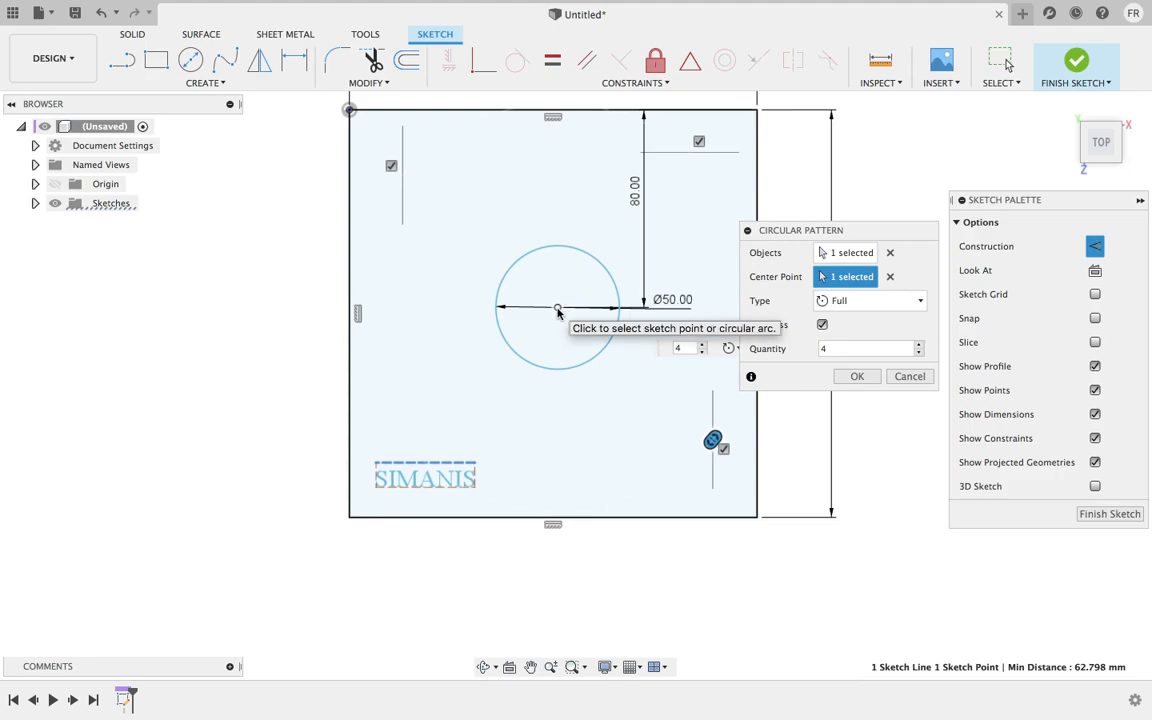
click(863, 382)
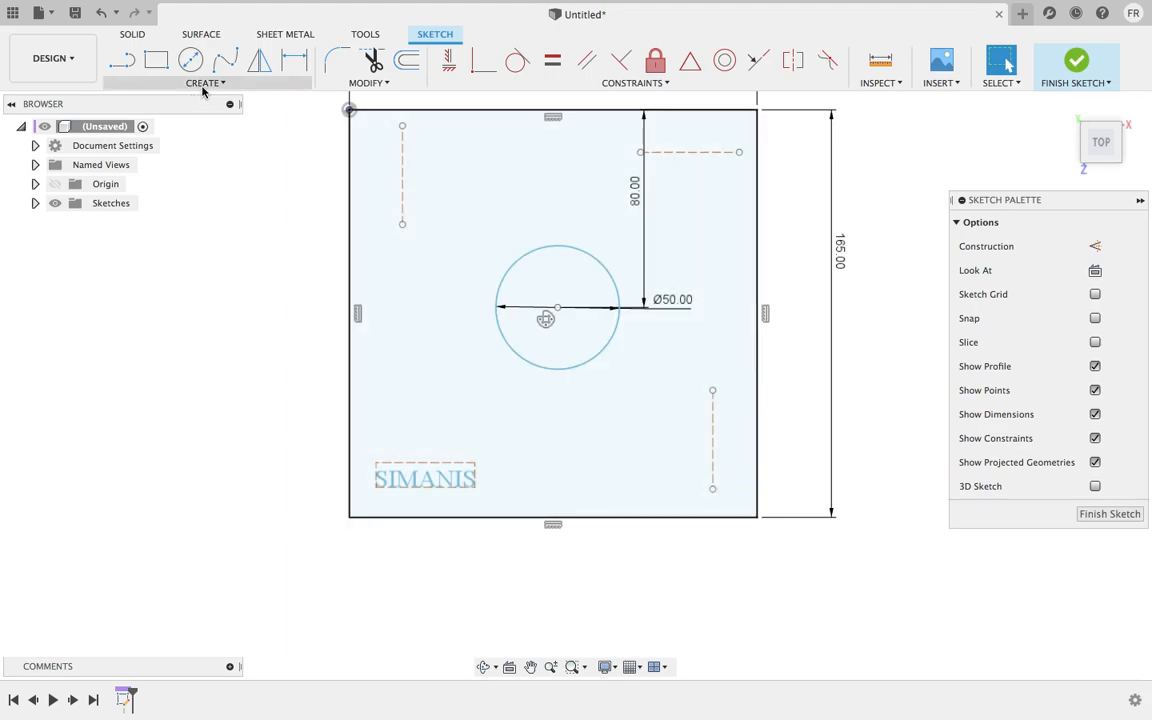
- Start a rectangular sketch pattern with the 50 mm circle as the object
click(205, 84)
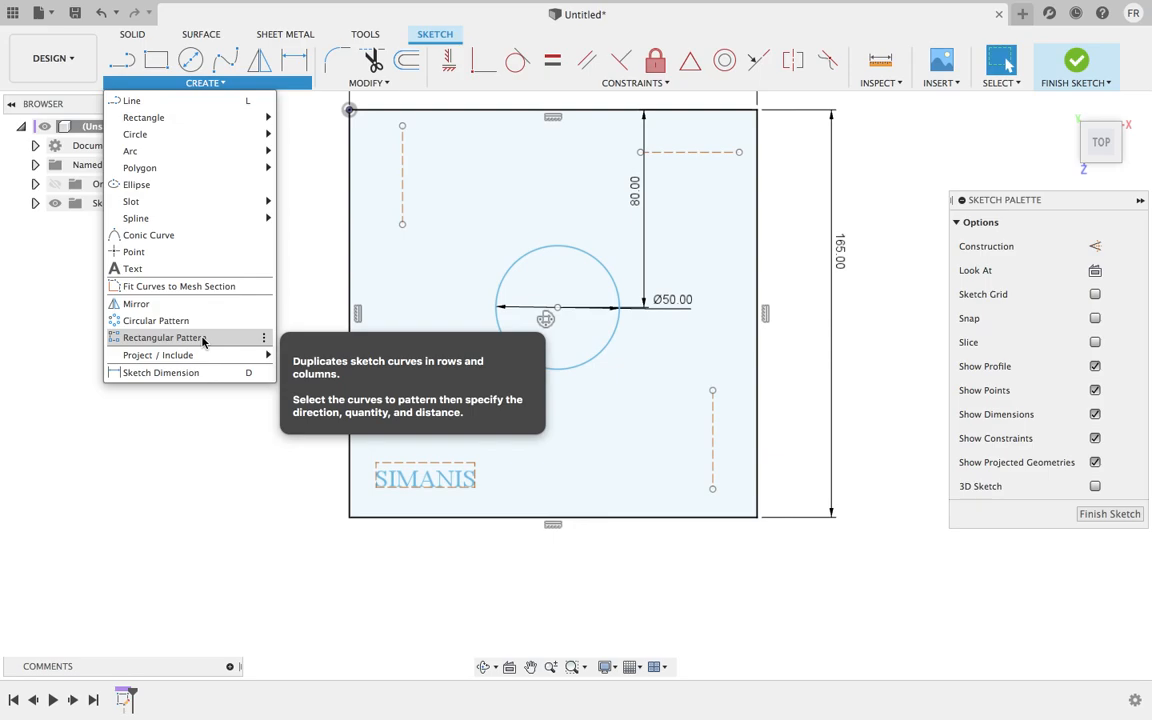
click(202, 339)
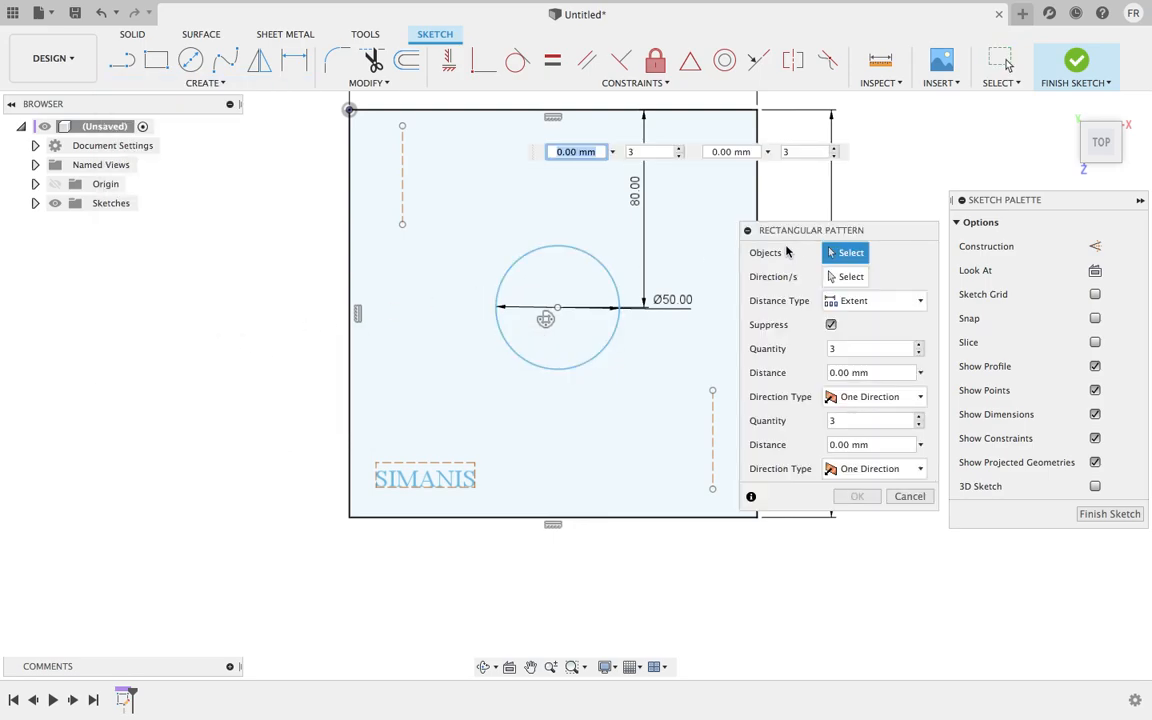
mouse_move(803, 233)
mouse_down()
mouse_move(264, 230)
mouse_move(197, 247)
mouse_up()
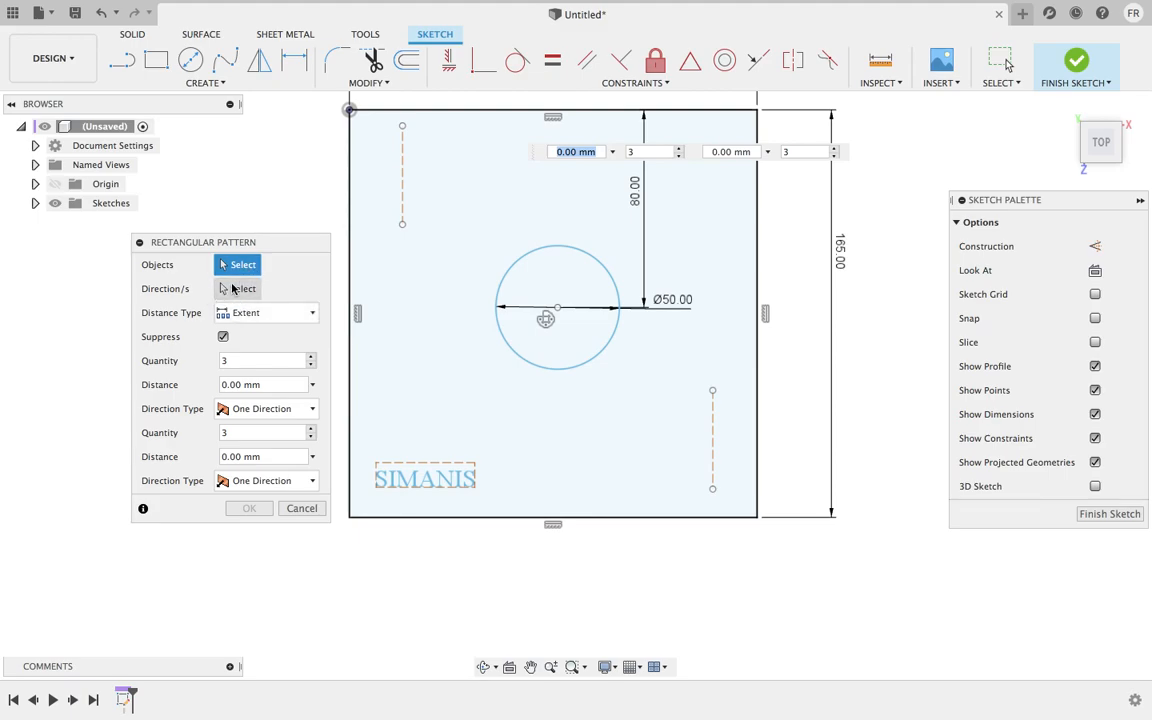
click(555, 250)
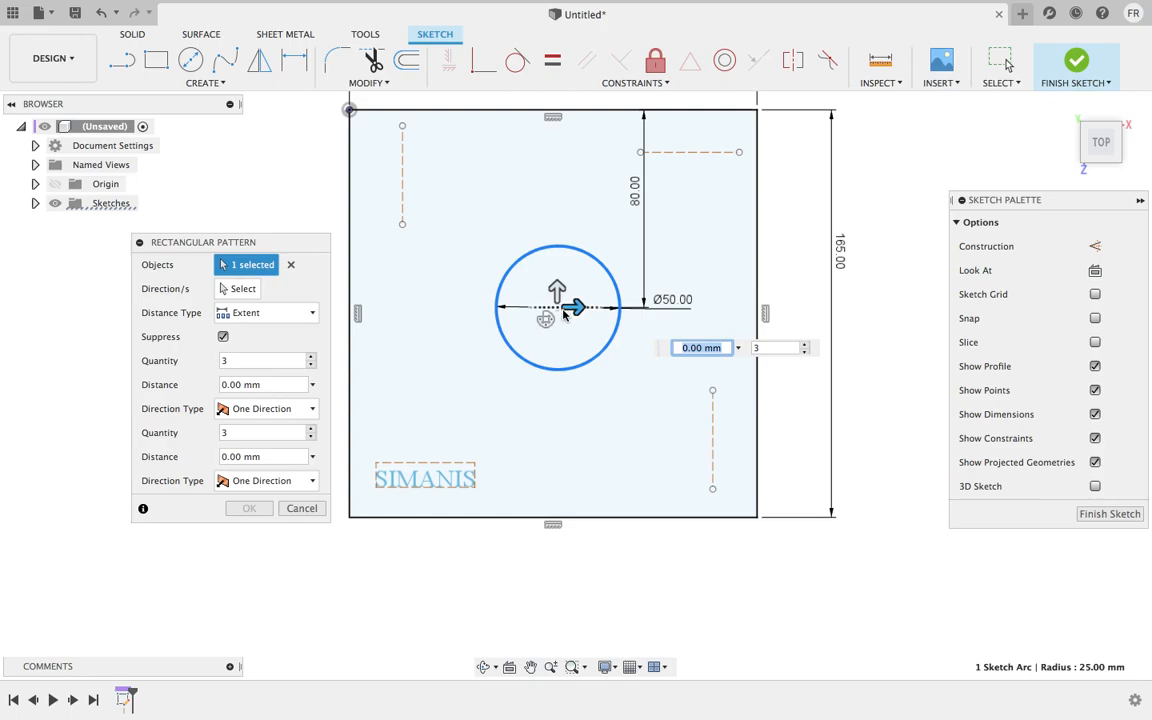
mouse_move(572, 312)
mouse_down()
mouse_move(746, 321)
mouse_move(566, 327)
mouse_up()
- Try the square's lower and left edges as the pattern directions, and clear that direction selection
click(238, 289)
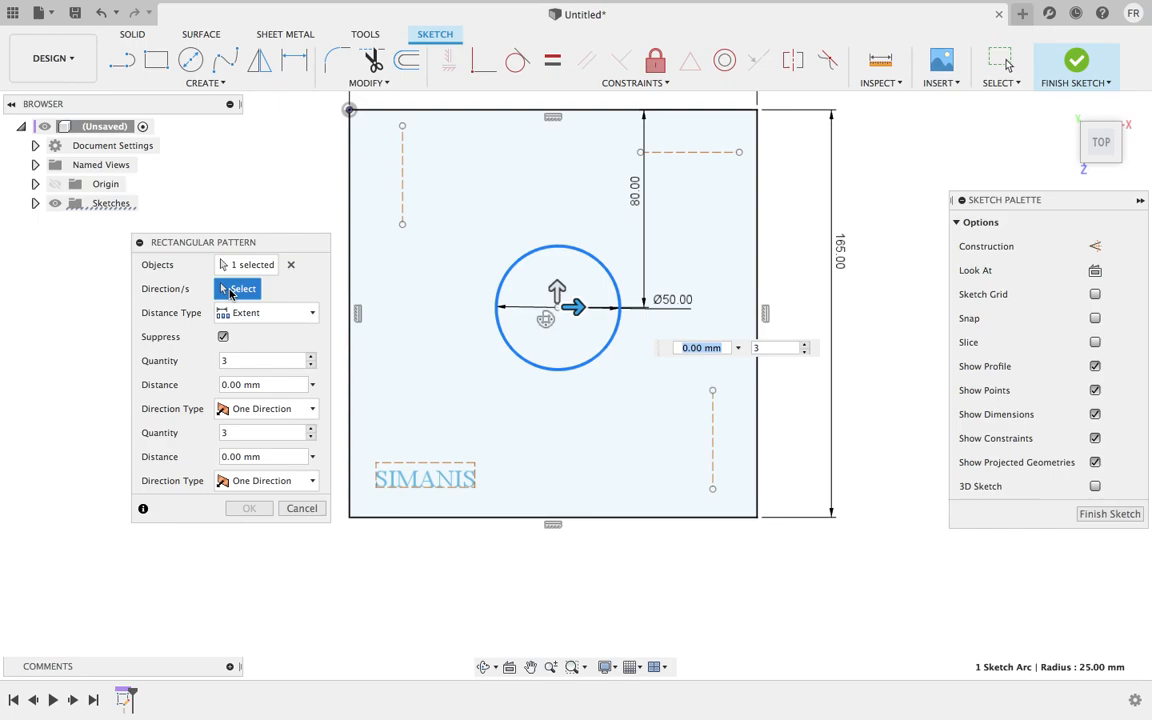
click(531, 519)
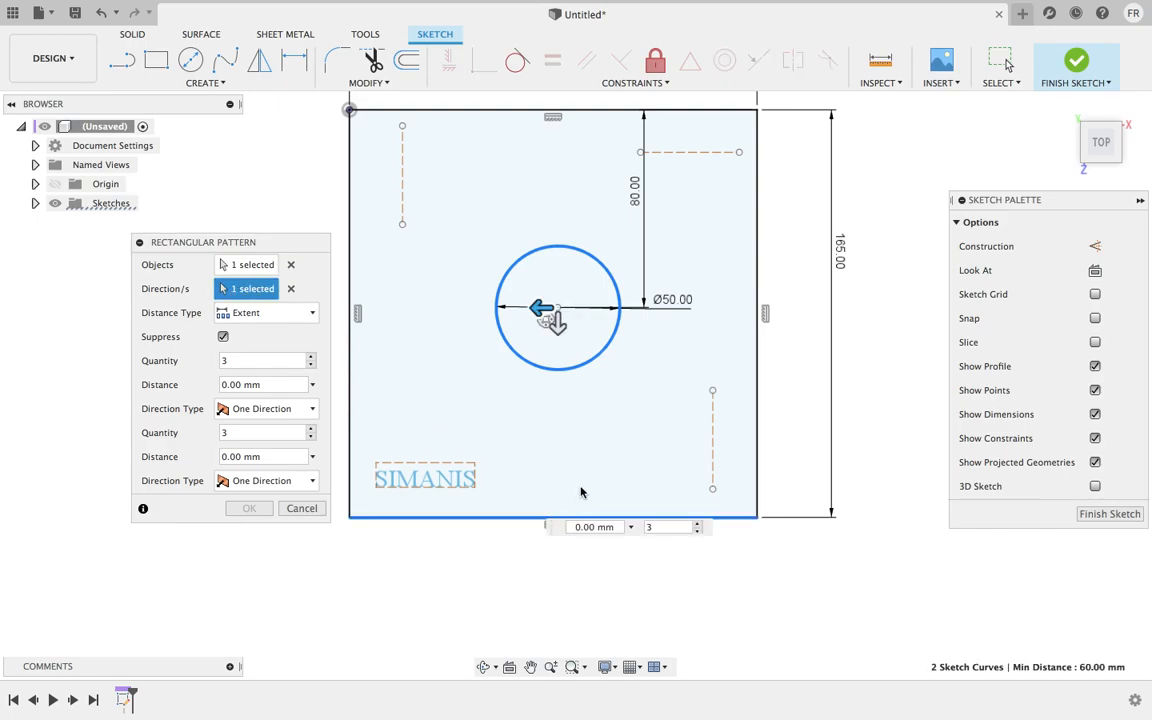
click(350, 283)
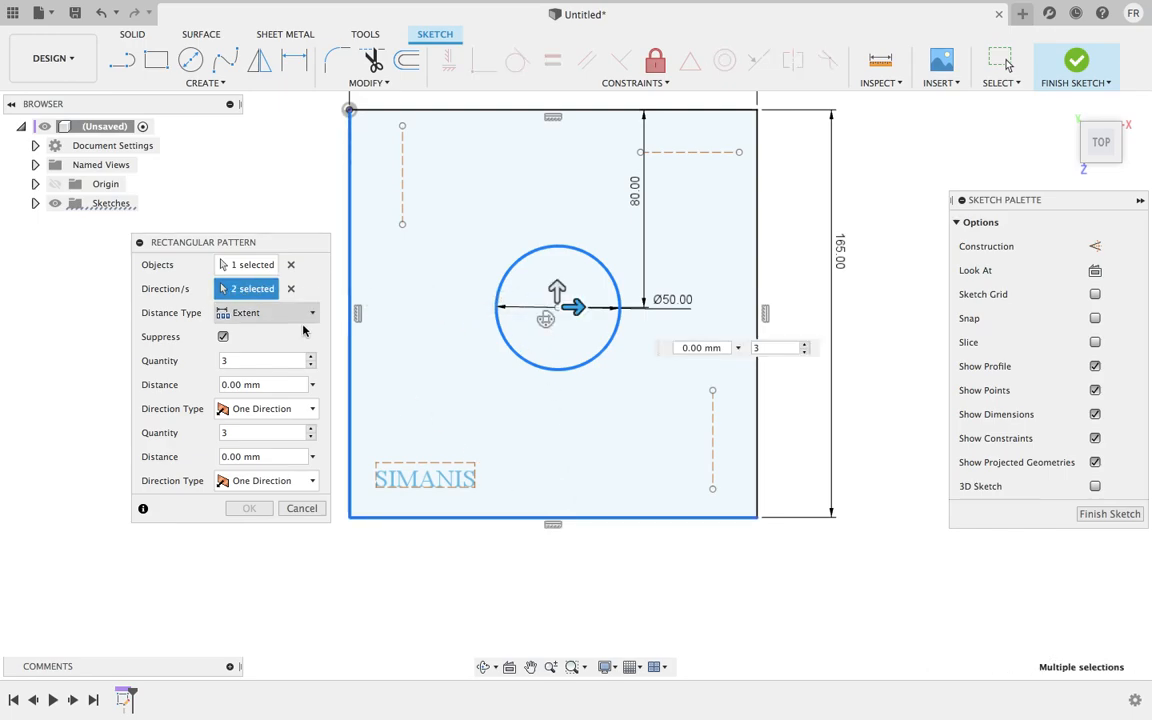
click(291, 288)
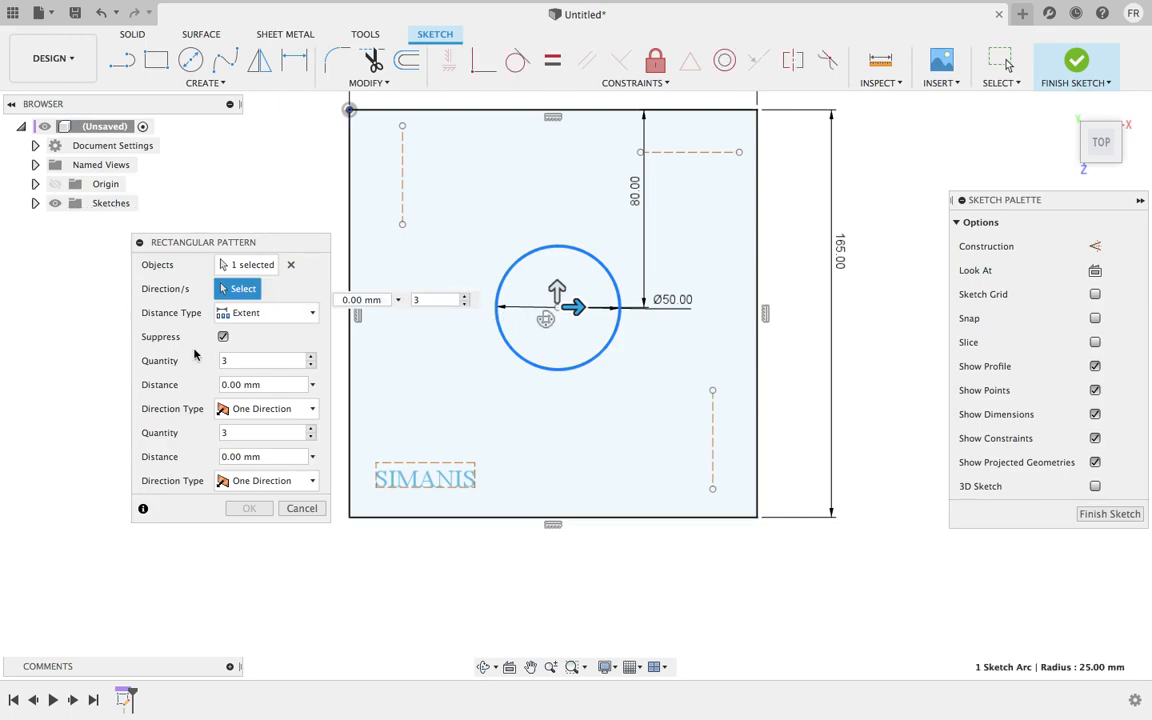
- Set the first direction's quantity to 2 and stretch the circle pattern downward to a second-direction distance of -50 mm
click(312, 366)
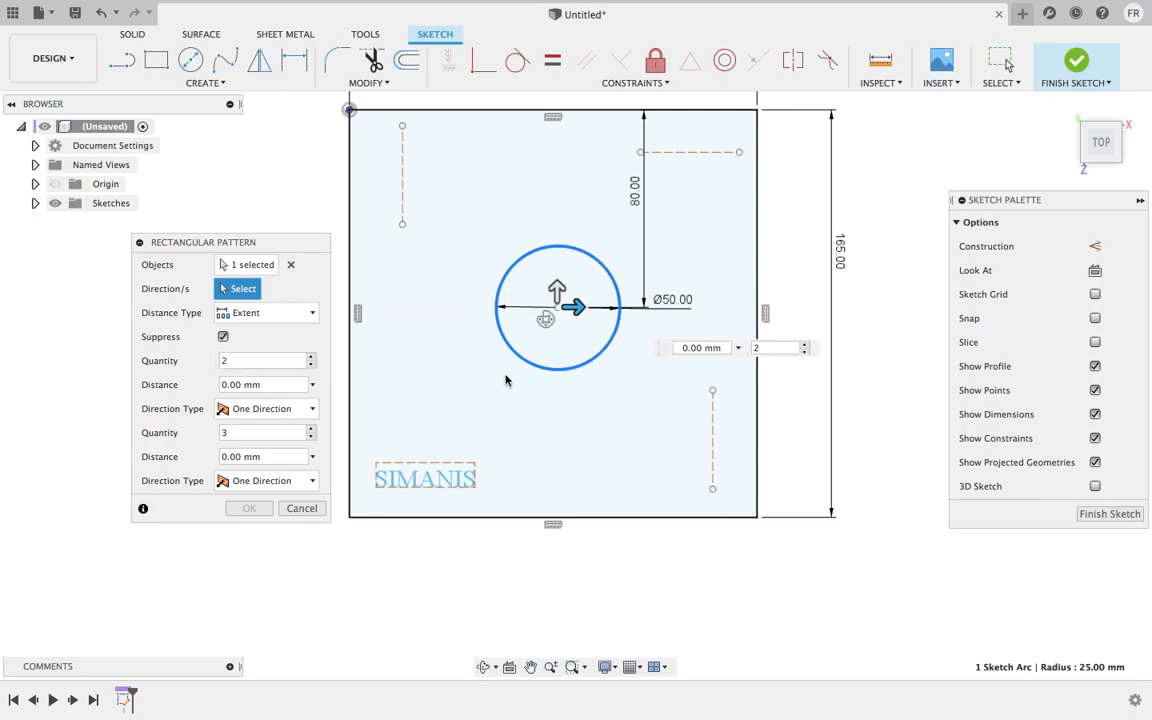
click(243, 384)
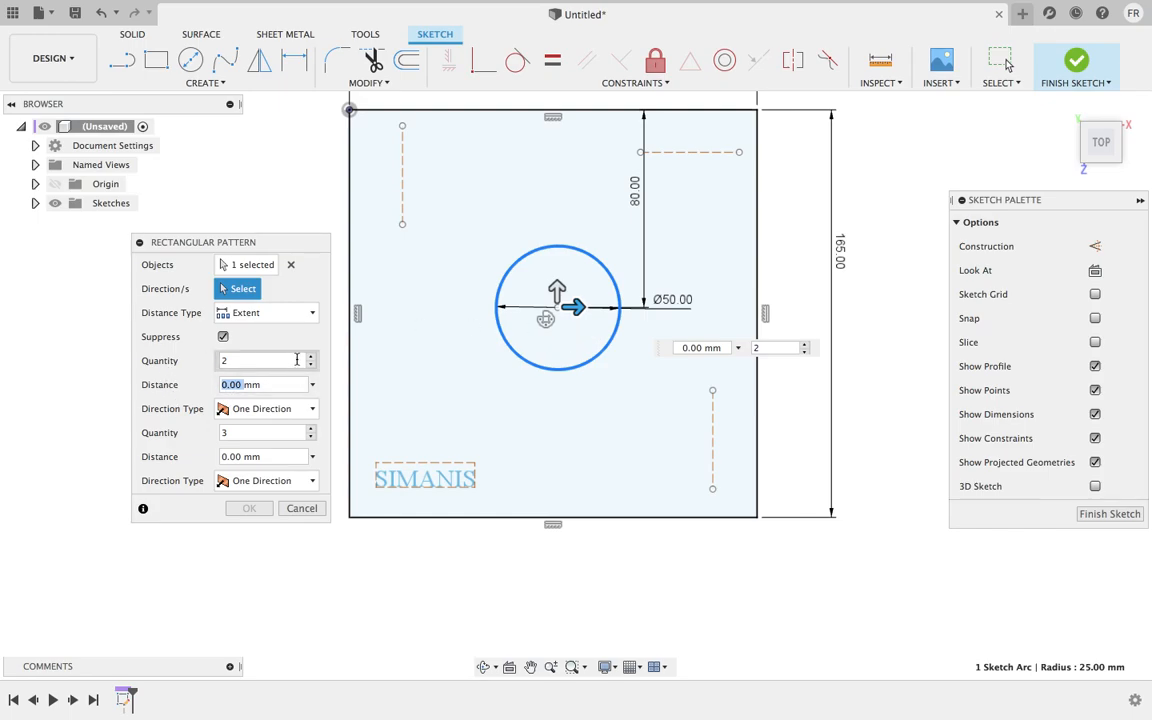
drag(558, 290, 557, 446)
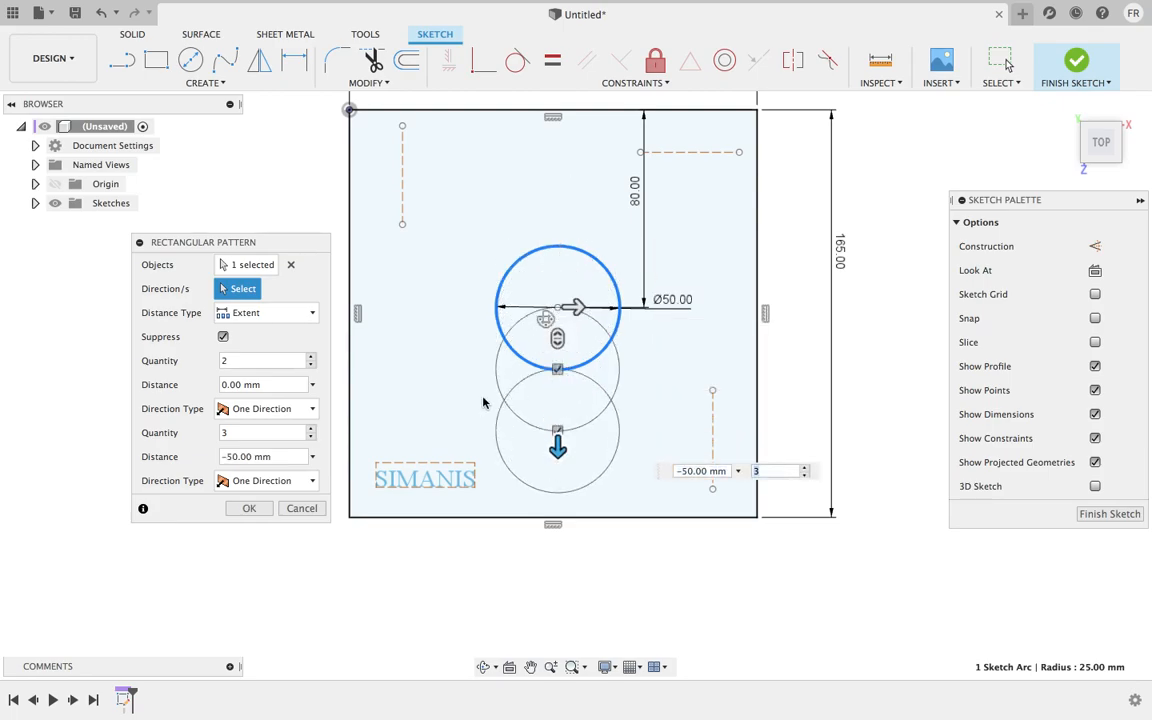
- Set the rectangular pattern's quantities to 1 and 2 with a second-direction distance of -50 mm, and create the pattern
click(311, 366)
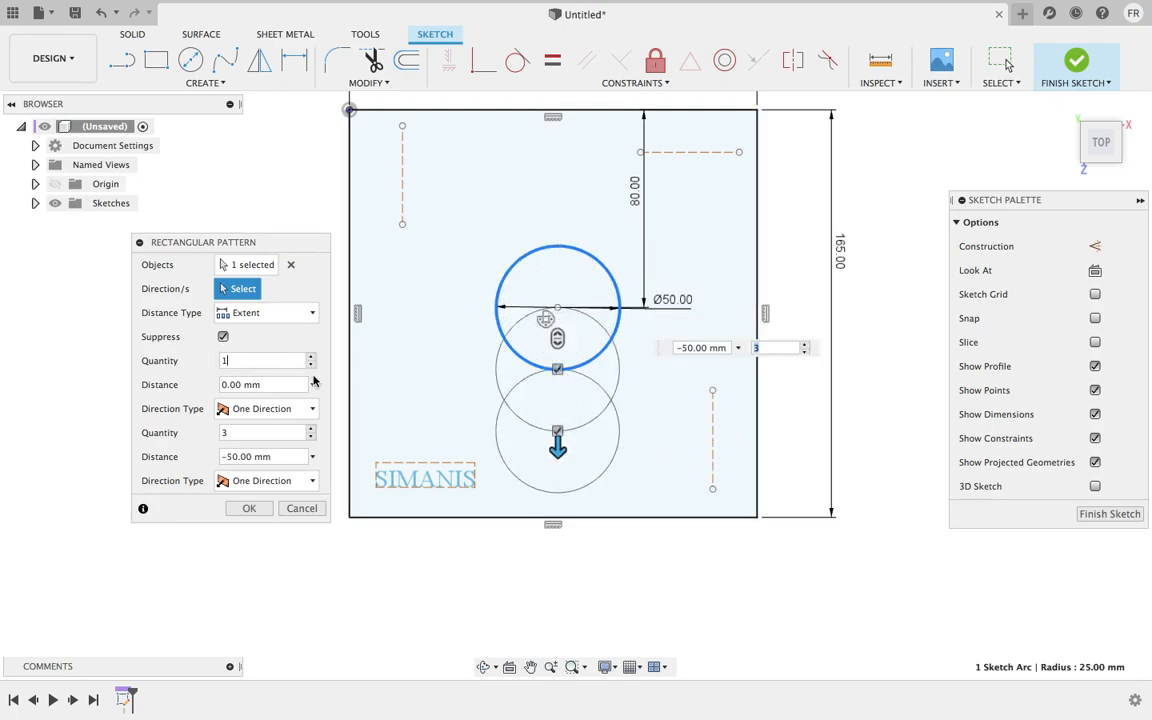
drag(557, 440, 557, 355)
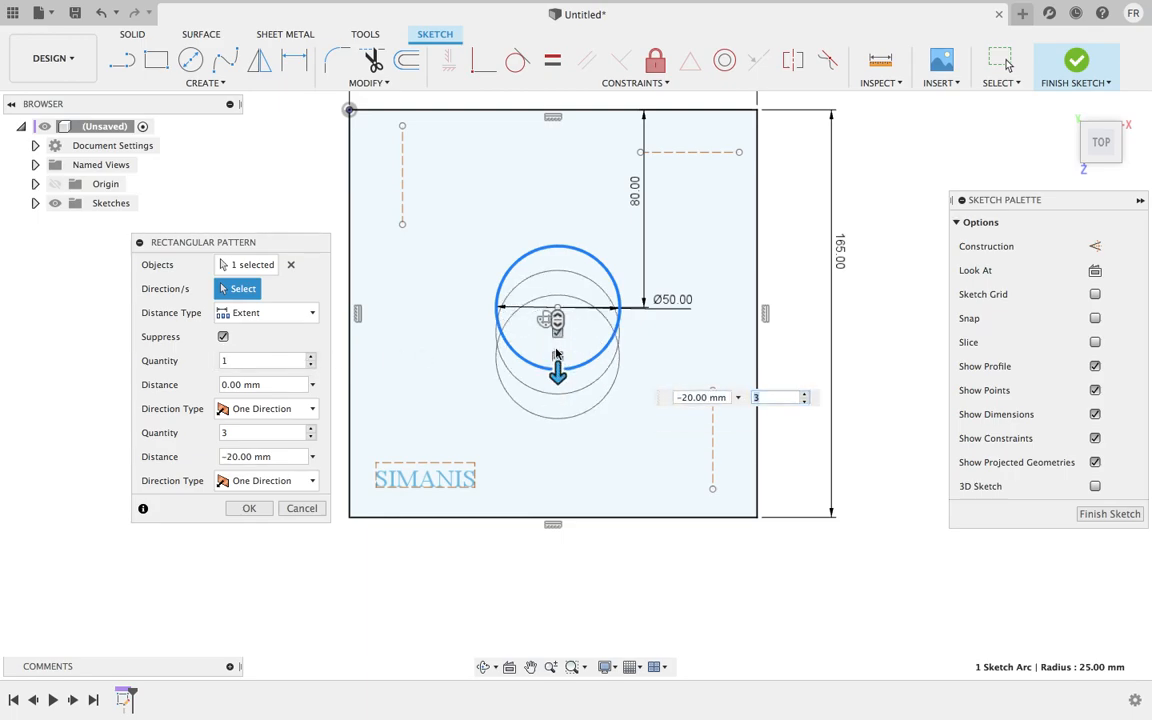
click(804, 402)
drag(556, 375, 575, 462)
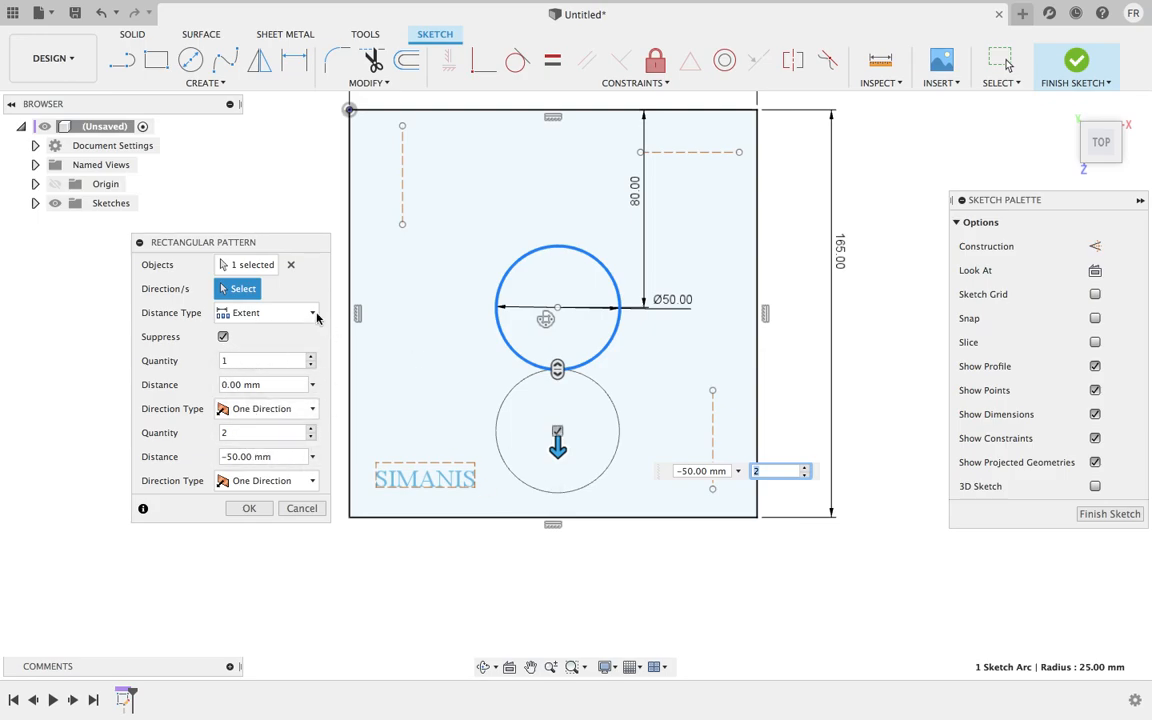
click(249, 510)
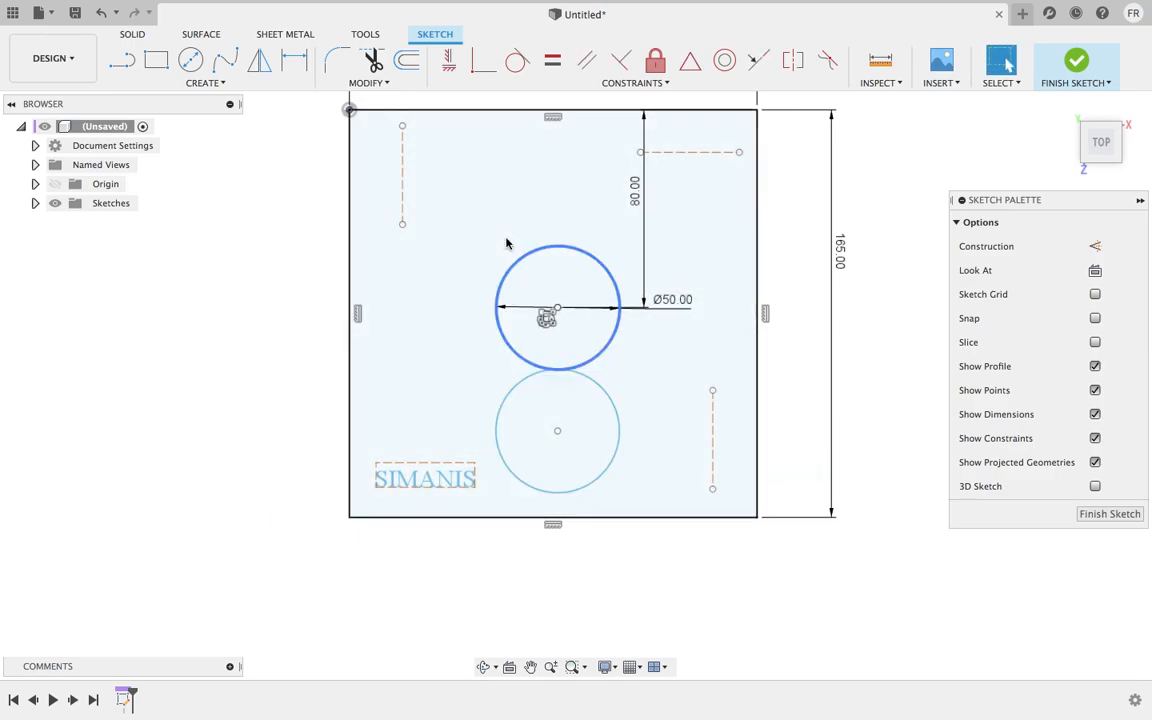
- Draw a separate horizontal line in the empty area to the right of the dimensioned square
scroll(532, 265, down, 2)
scroll(543, 130, up, 2)
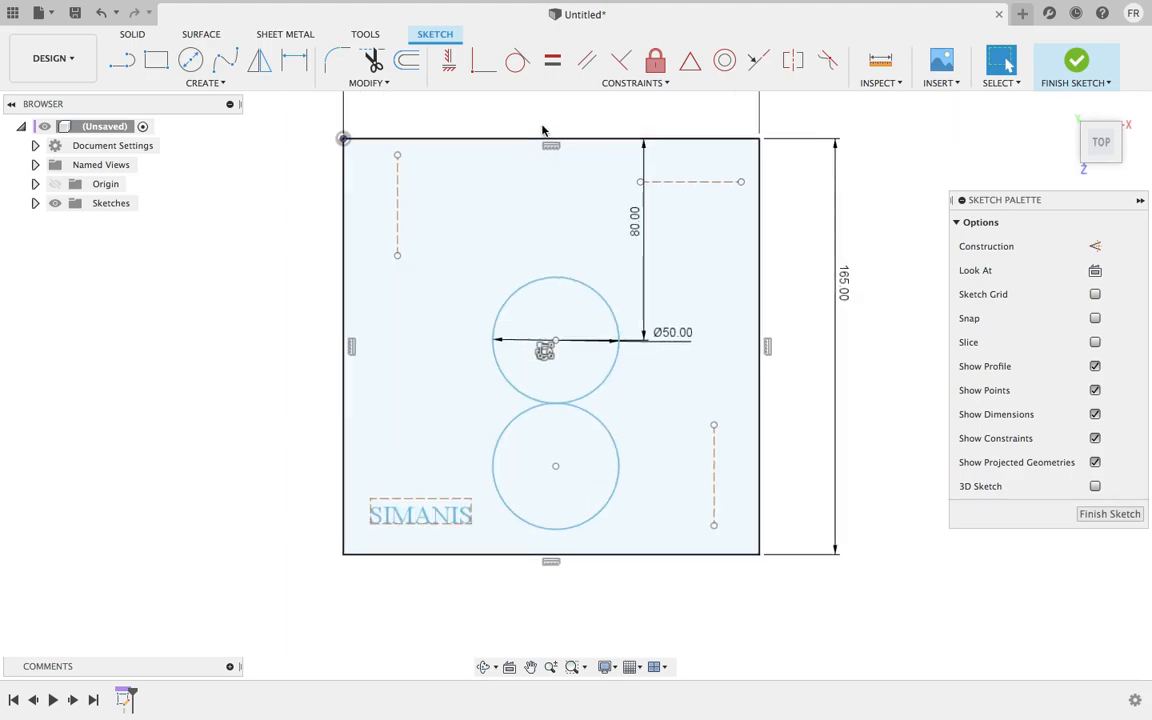
scroll(543, 131, down, 2)
middle_drag(543, 131, 509, 198)
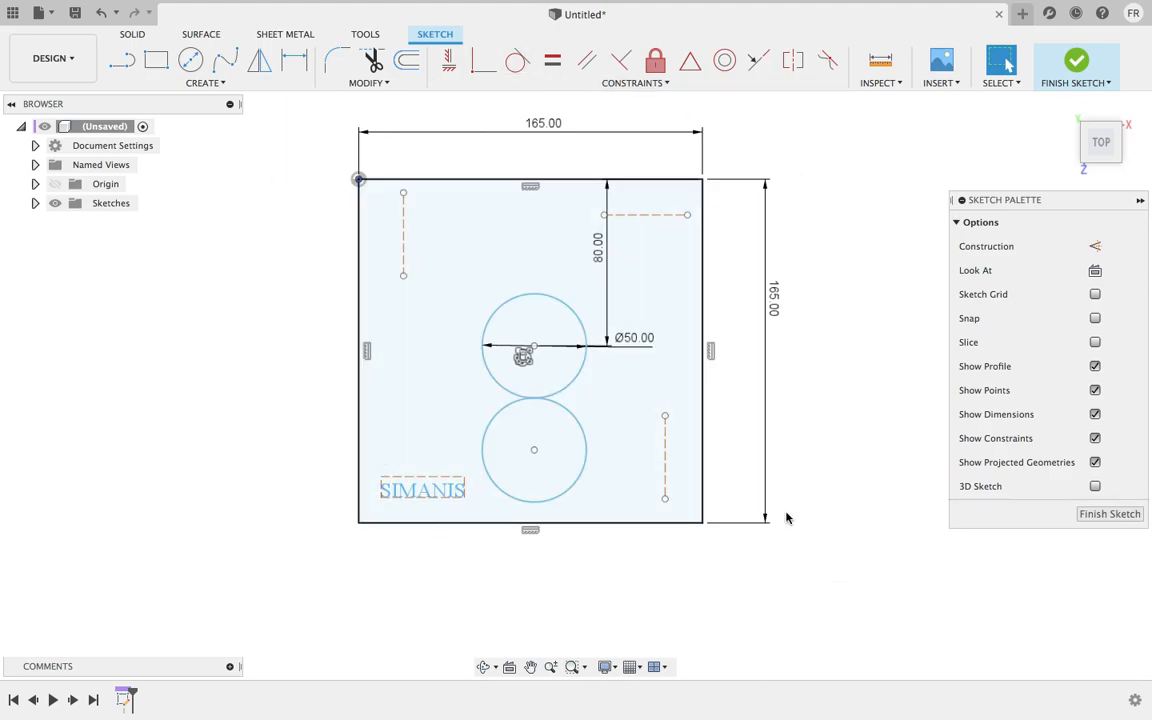
scroll(701, 517, down, 4)
middle_drag(714, 359, 463, 310)
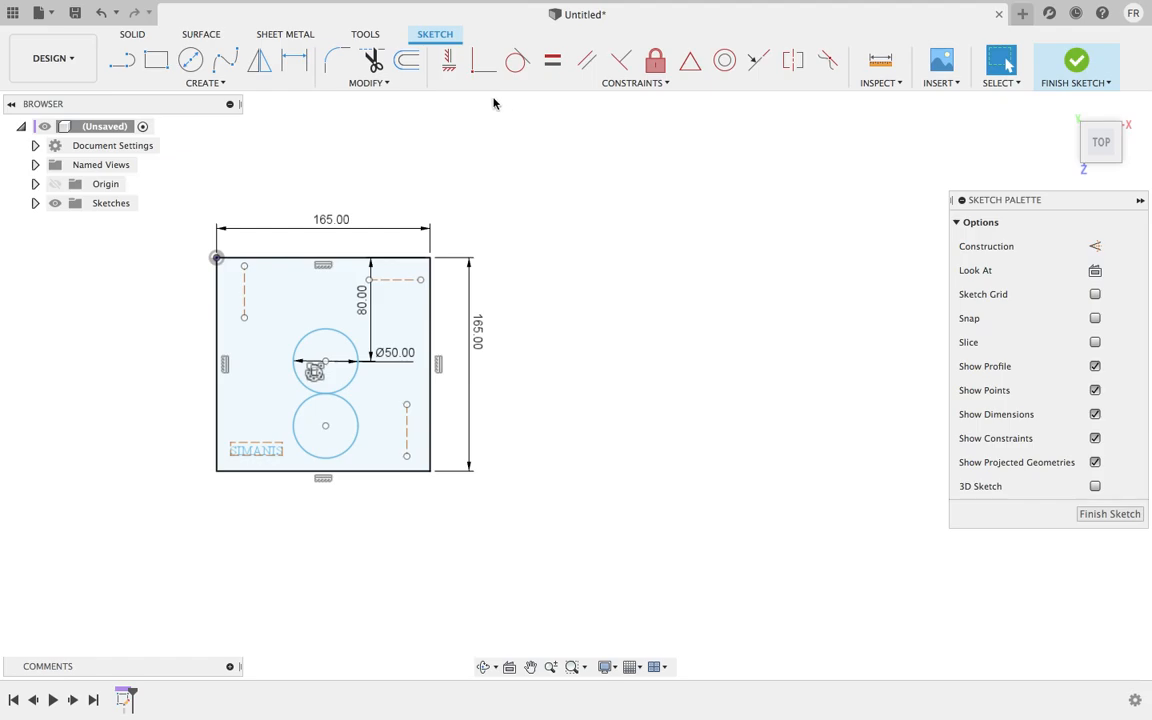
click(124, 66)
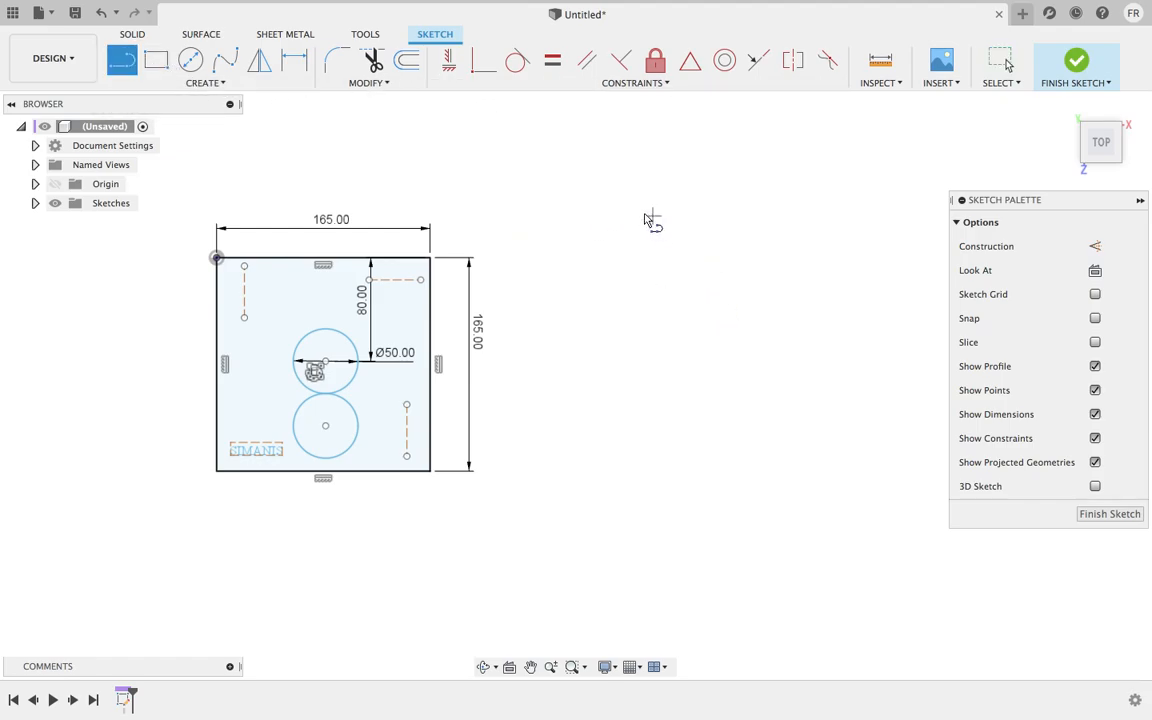
click(808, 217)
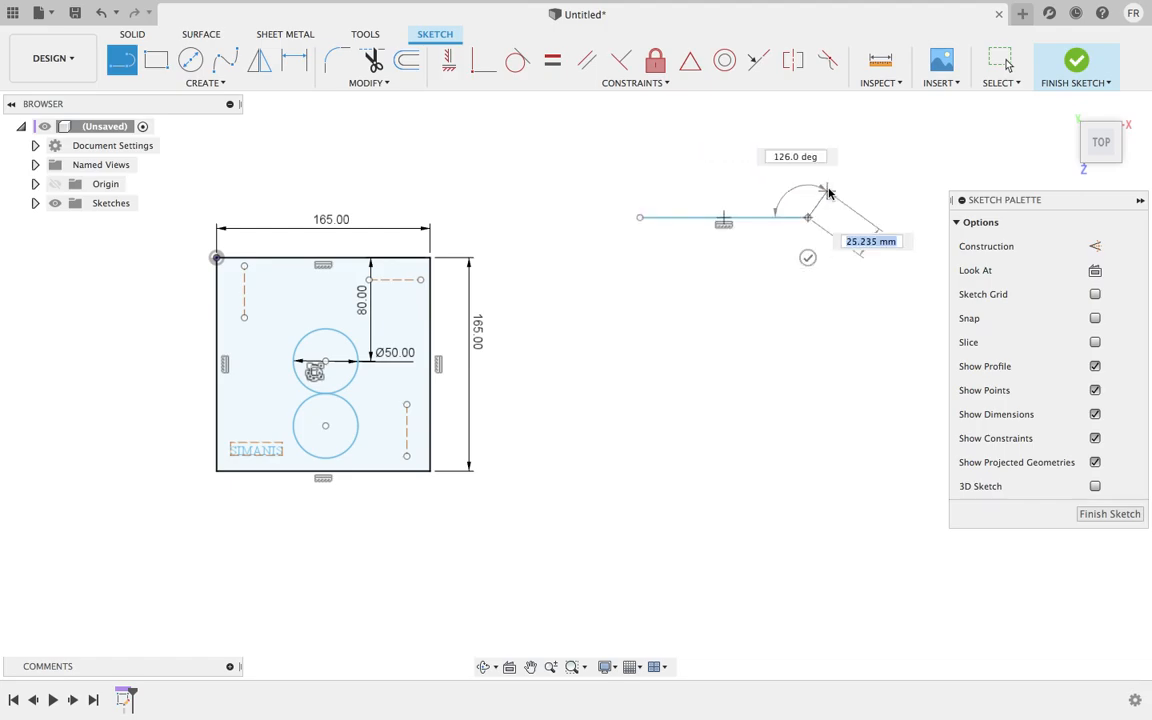
right_click(895, 193)
click(935, 187)
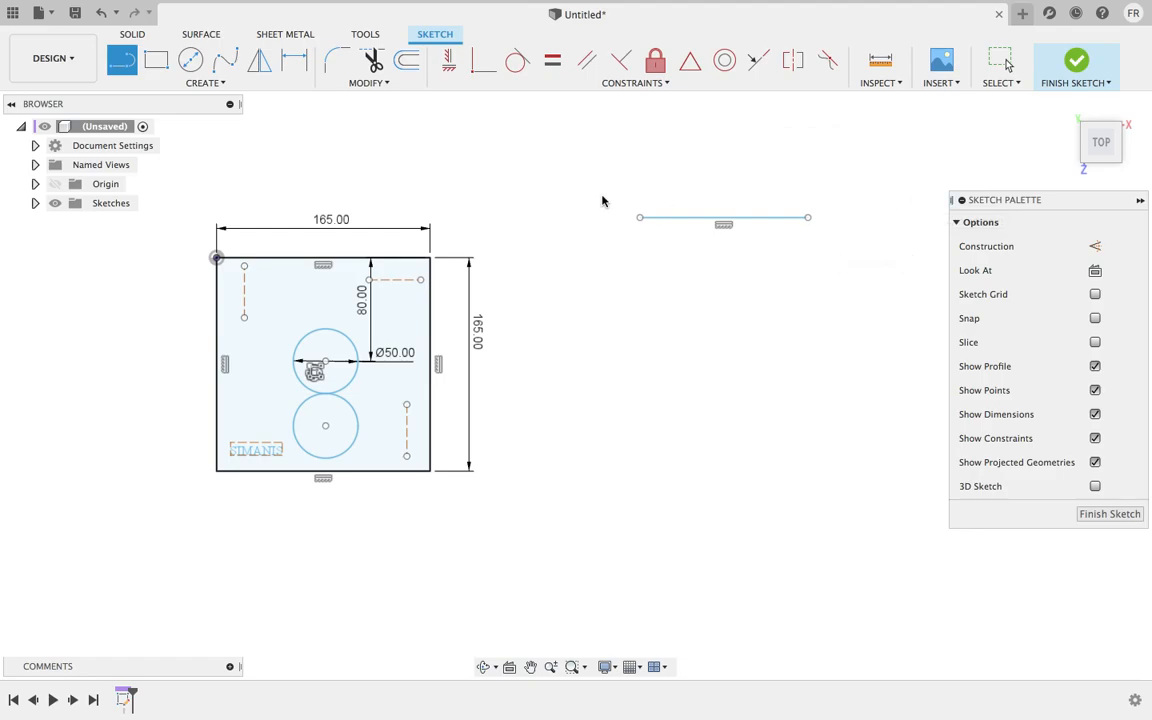
- Draw a two-point rectangle below the separate horizontal line, beside the dimensioned square
click(156, 61)
click(652, 312)
click(818, 423)
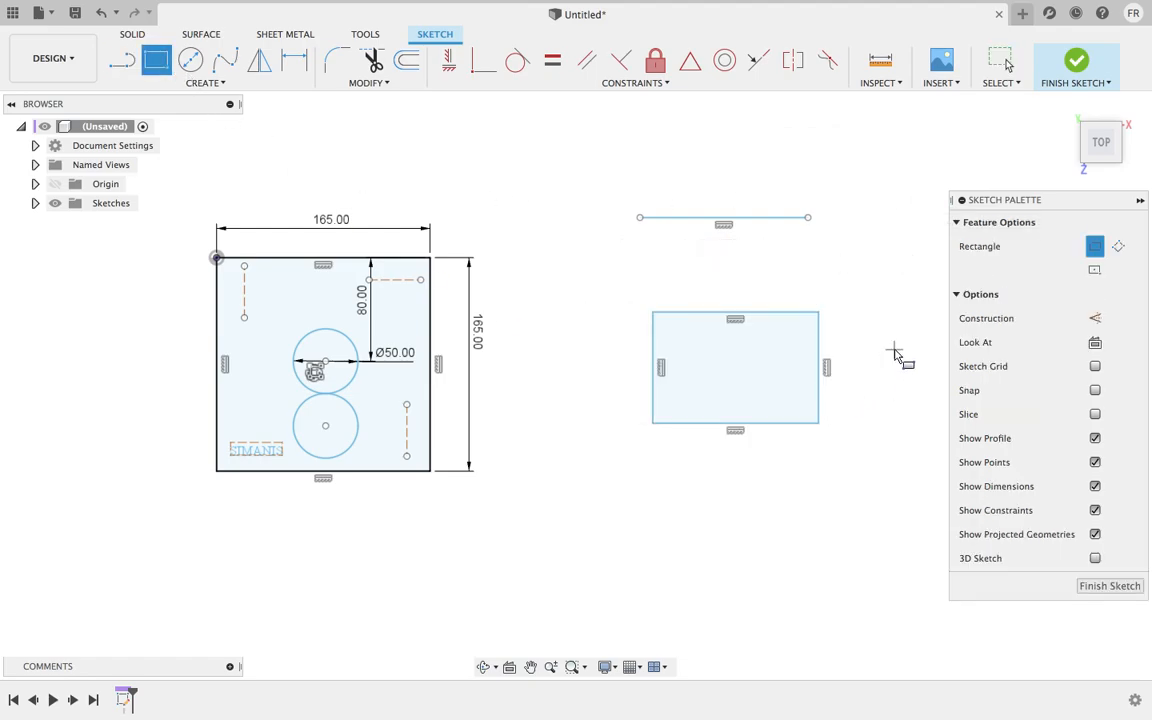
right_click(893, 350)
click(940, 350)
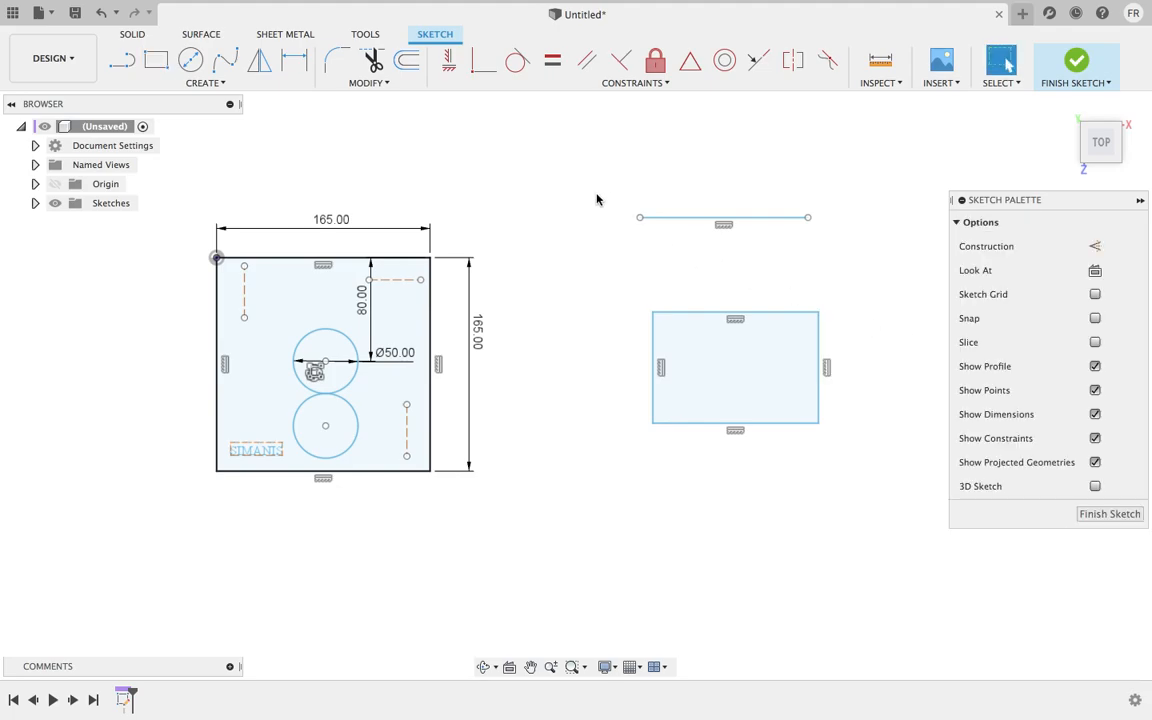
- Draw a slightly slanted line above and to the left of the separate horizontal line
click(461, 84)
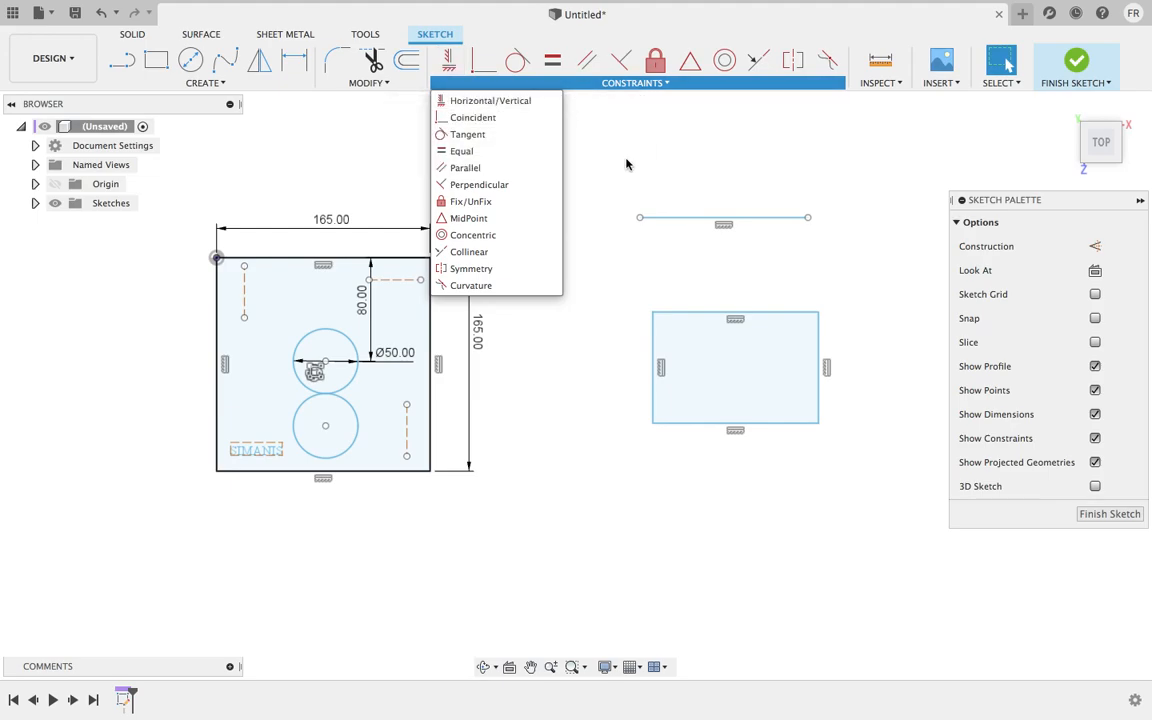
click(624, 167)
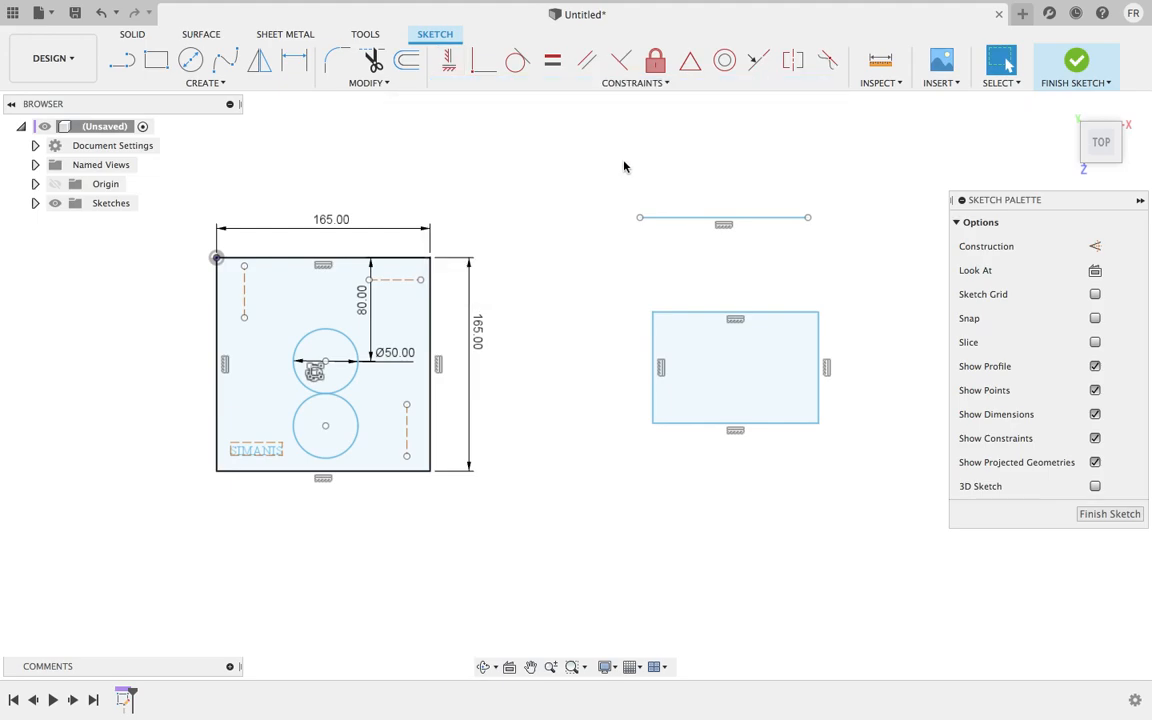
click(121, 60)
click(511, 178)
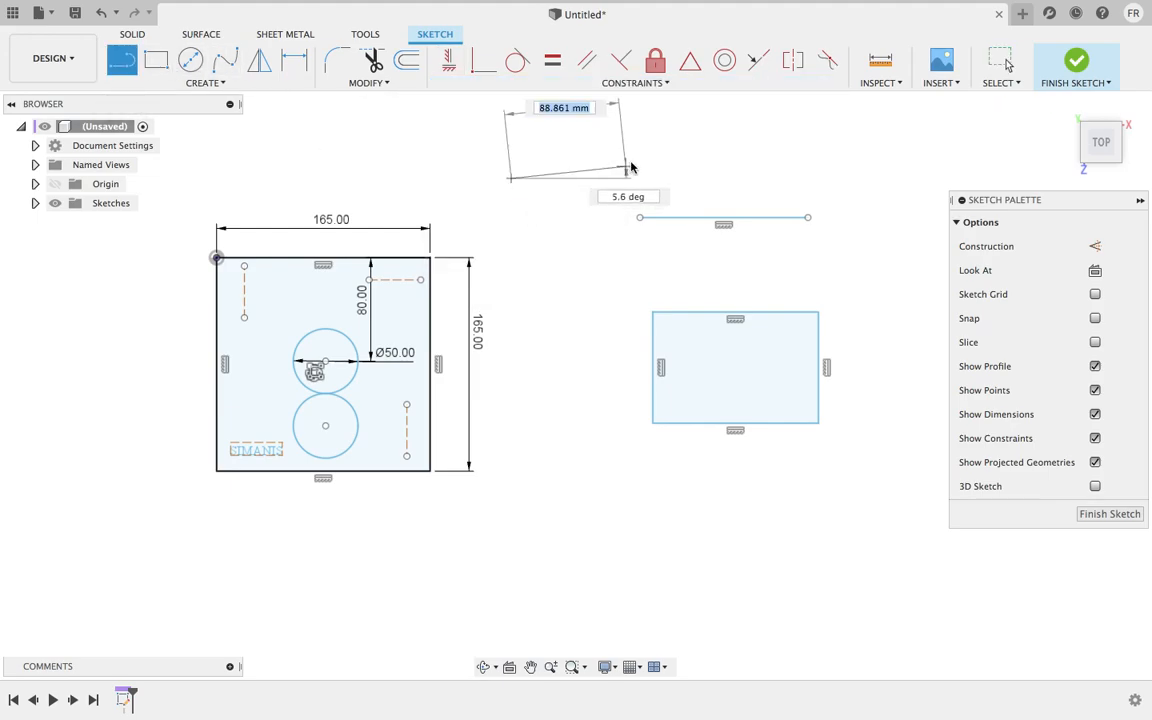
right_click(712, 129)
click(760, 131)
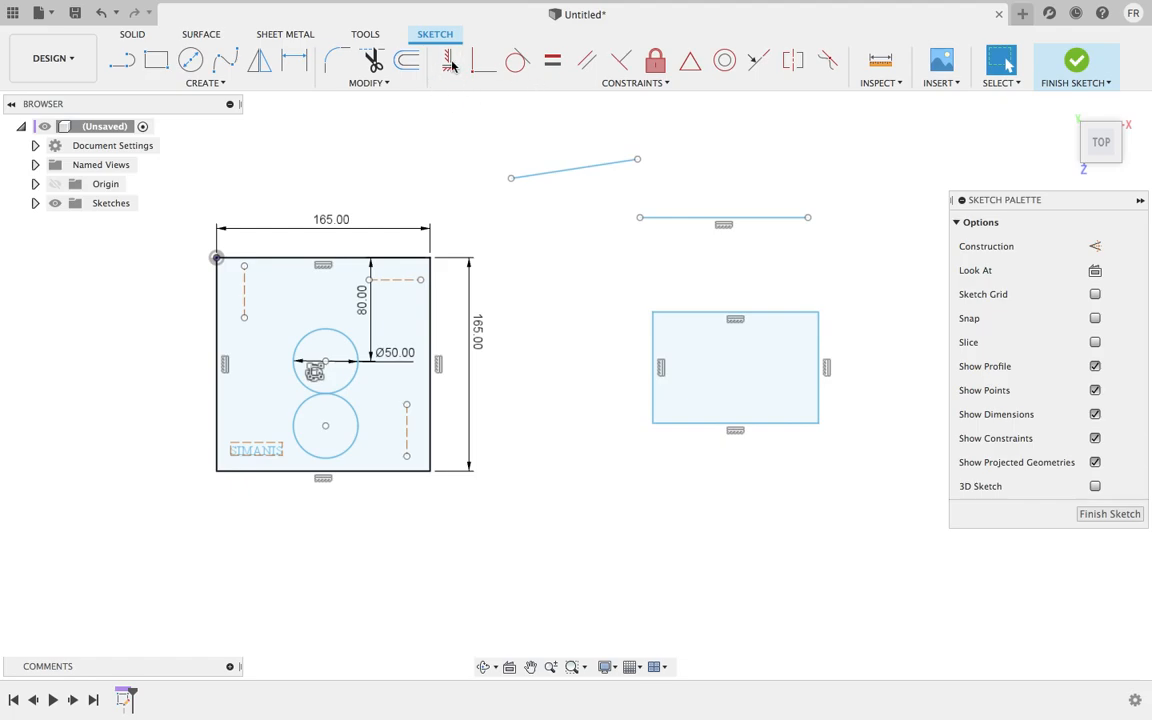
- Apply a Horizontal/Vertical constraint to the slanted line
click(612, 88)
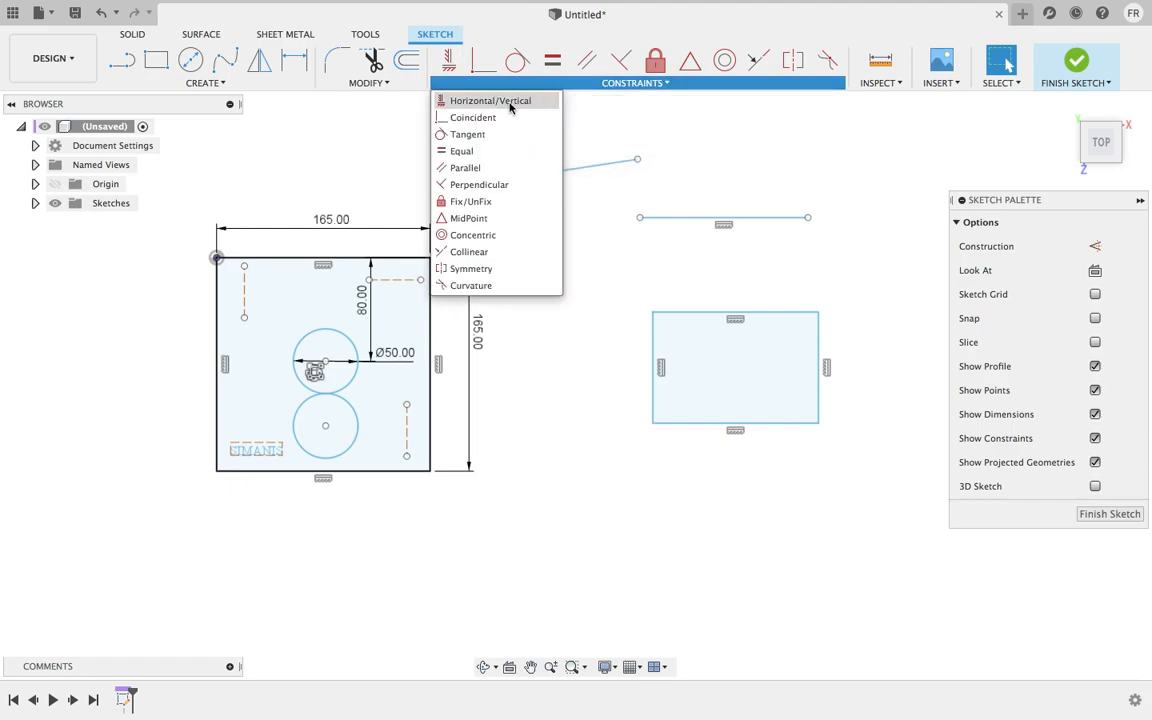
click(450, 64)
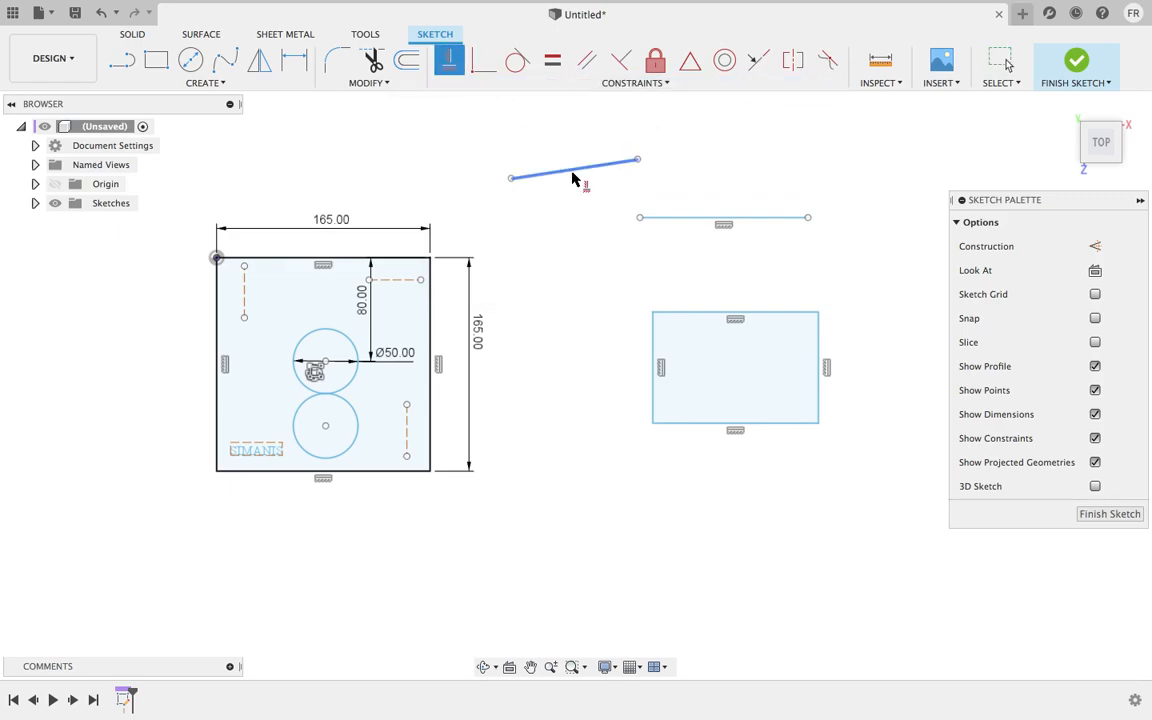
click(573, 170)
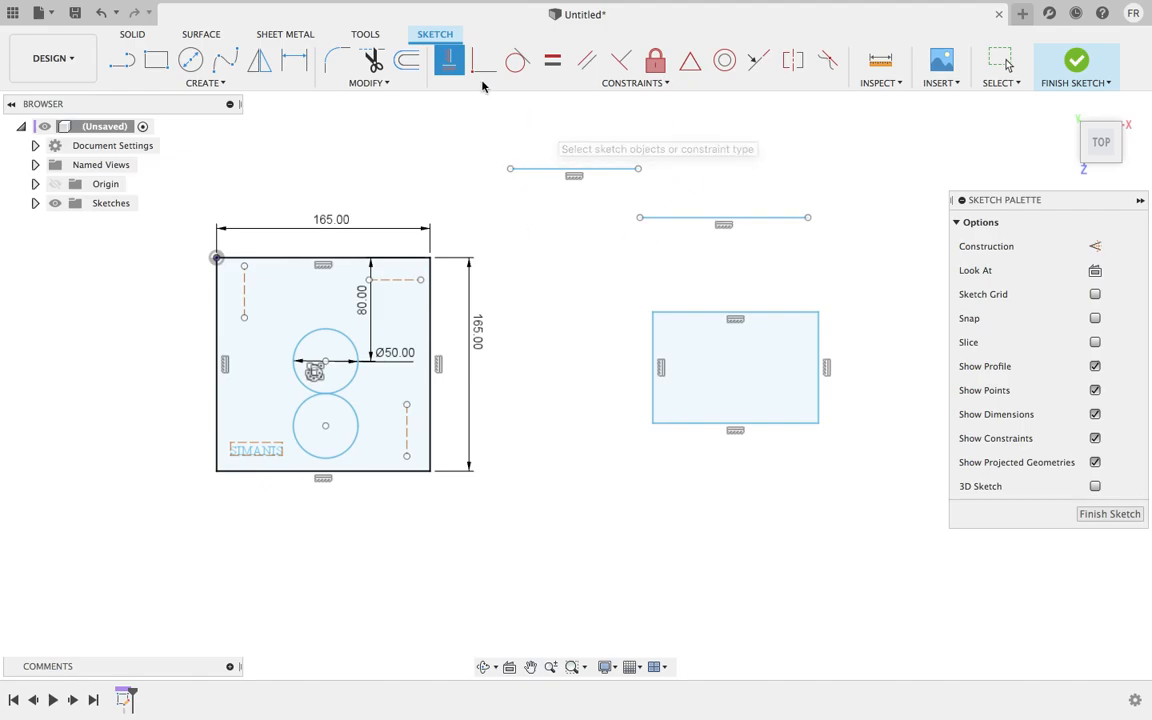
right_click(586, 134)
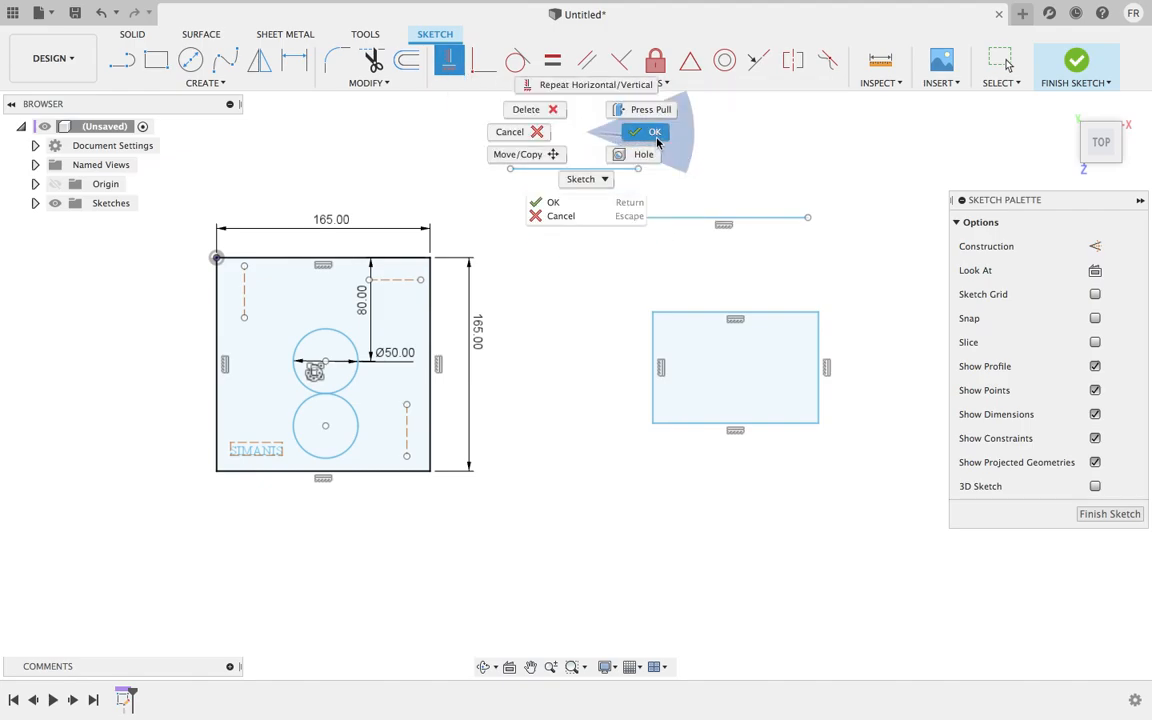
click(655, 138)
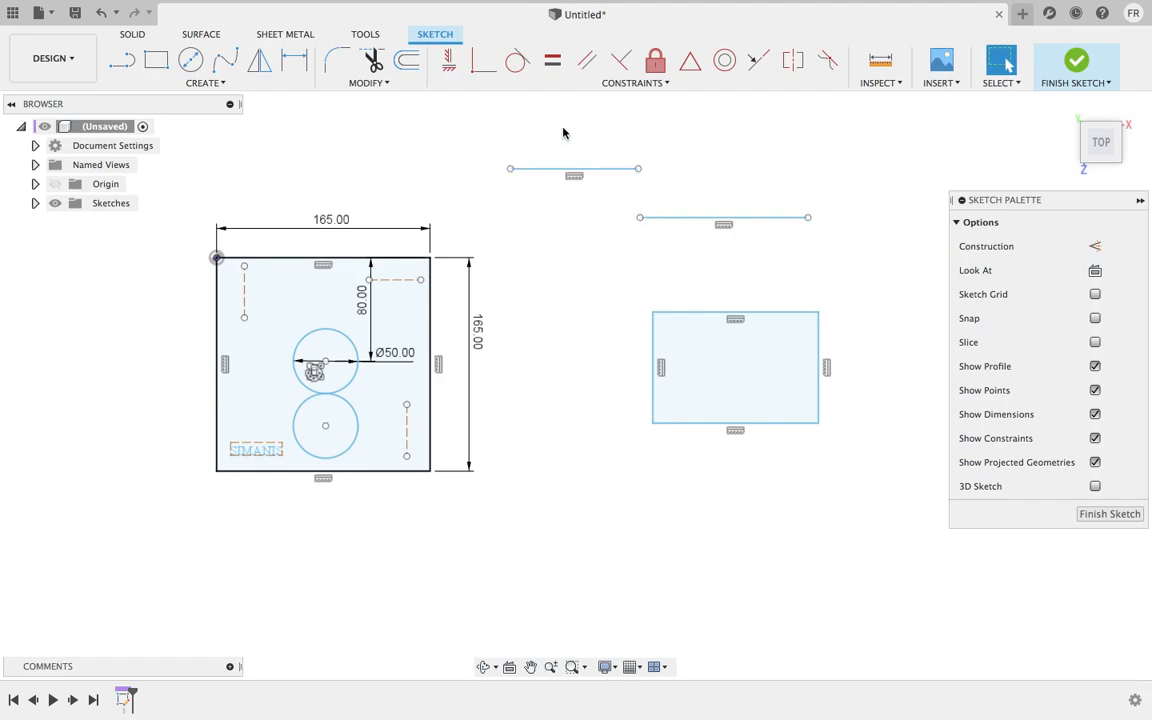
- Join the upper line's right endpoint to the lower line's left endpoint with a Coincident constraint
click(486, 83)
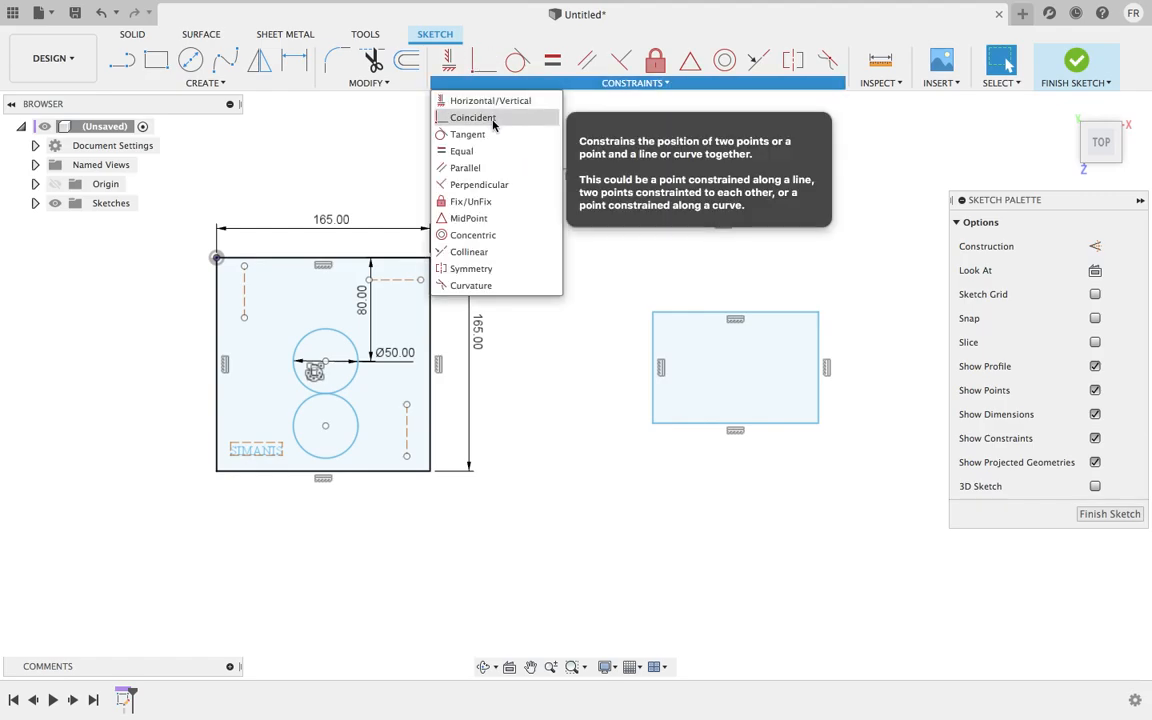
click(571, 83)
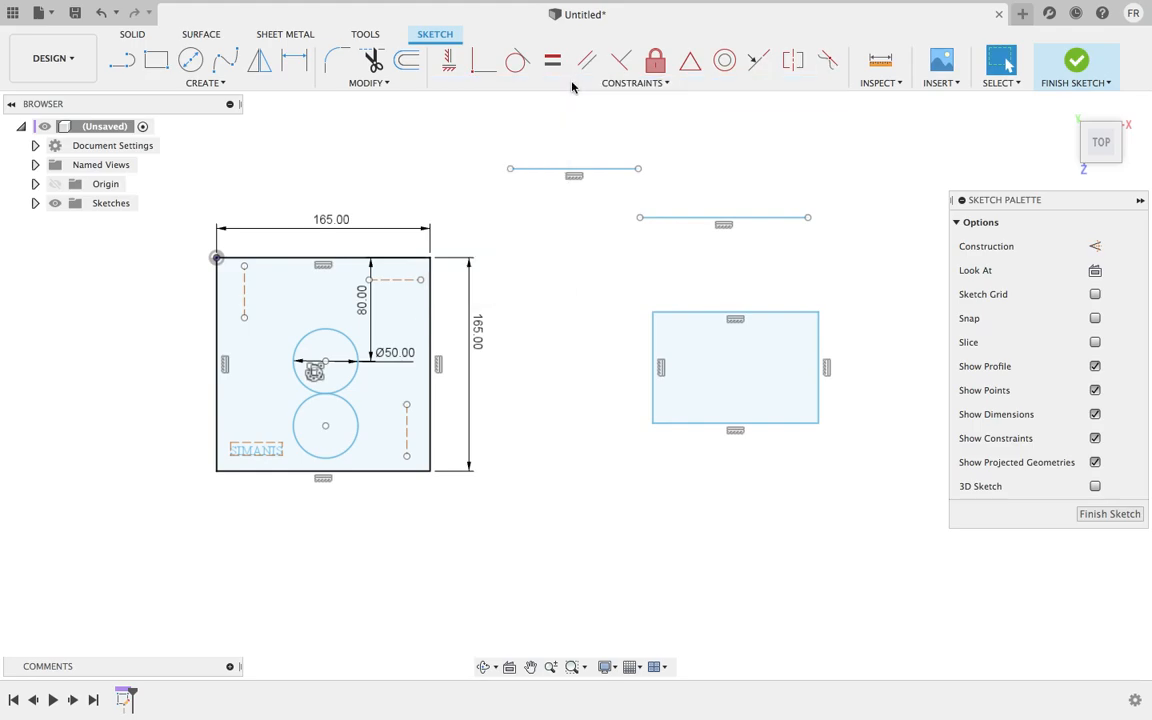
click(483, 70)
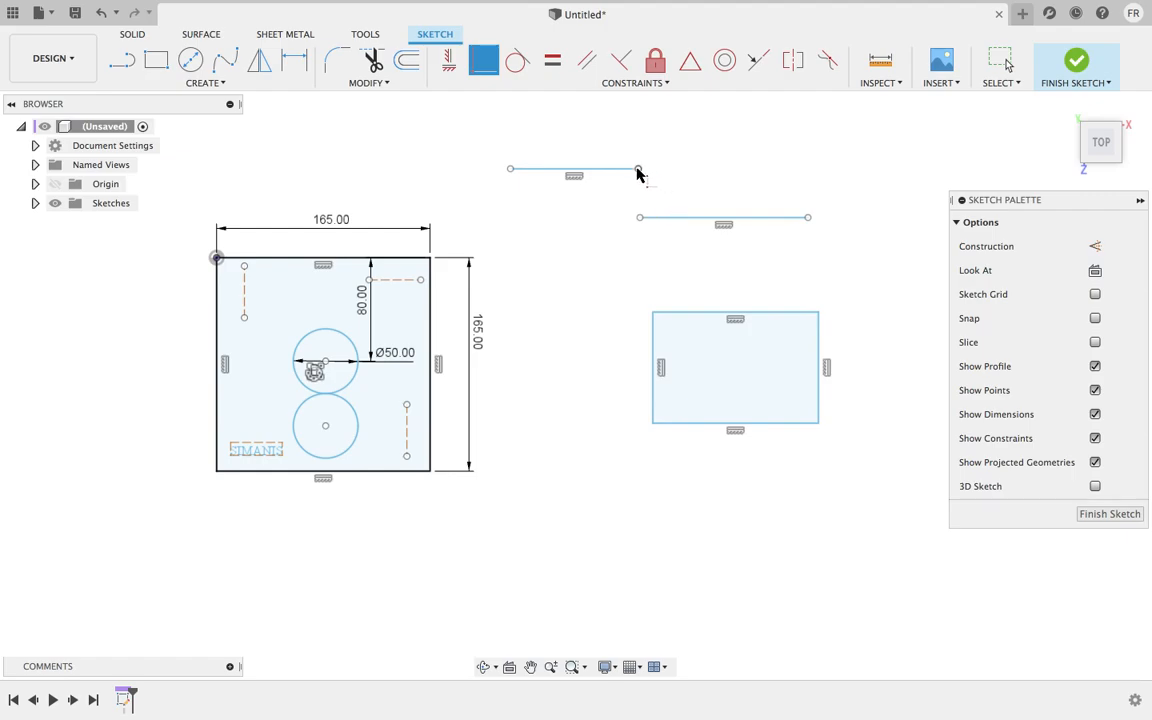
click(638, 170)
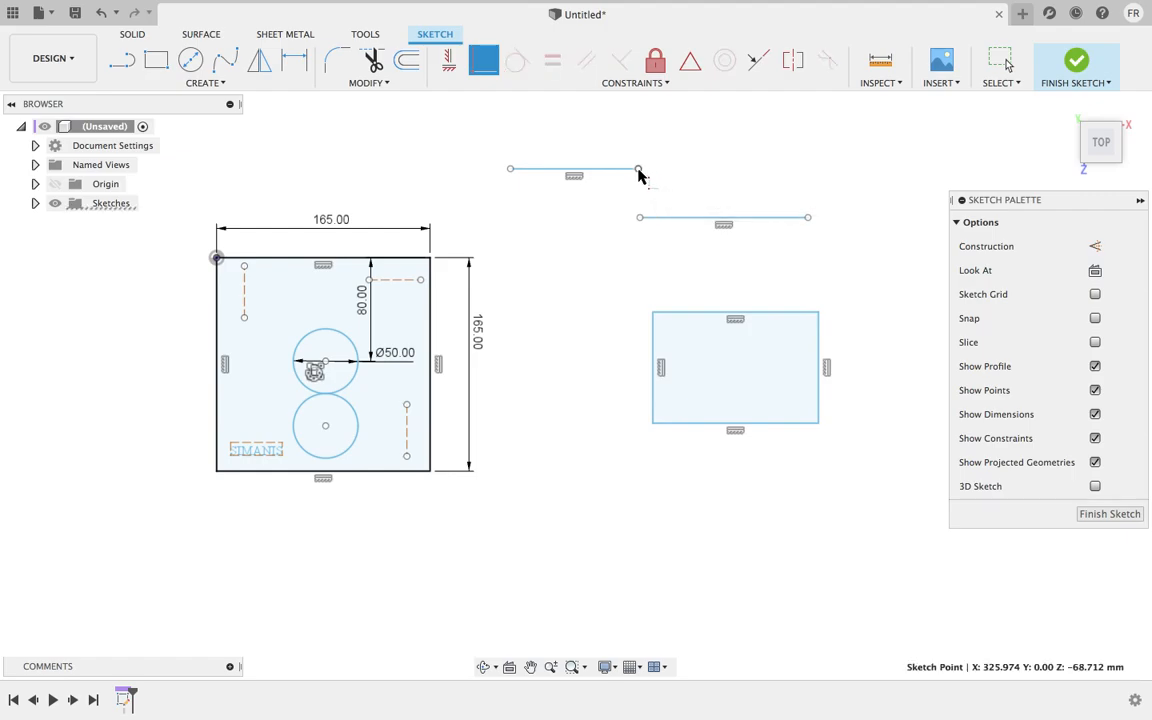
click(641, 219)
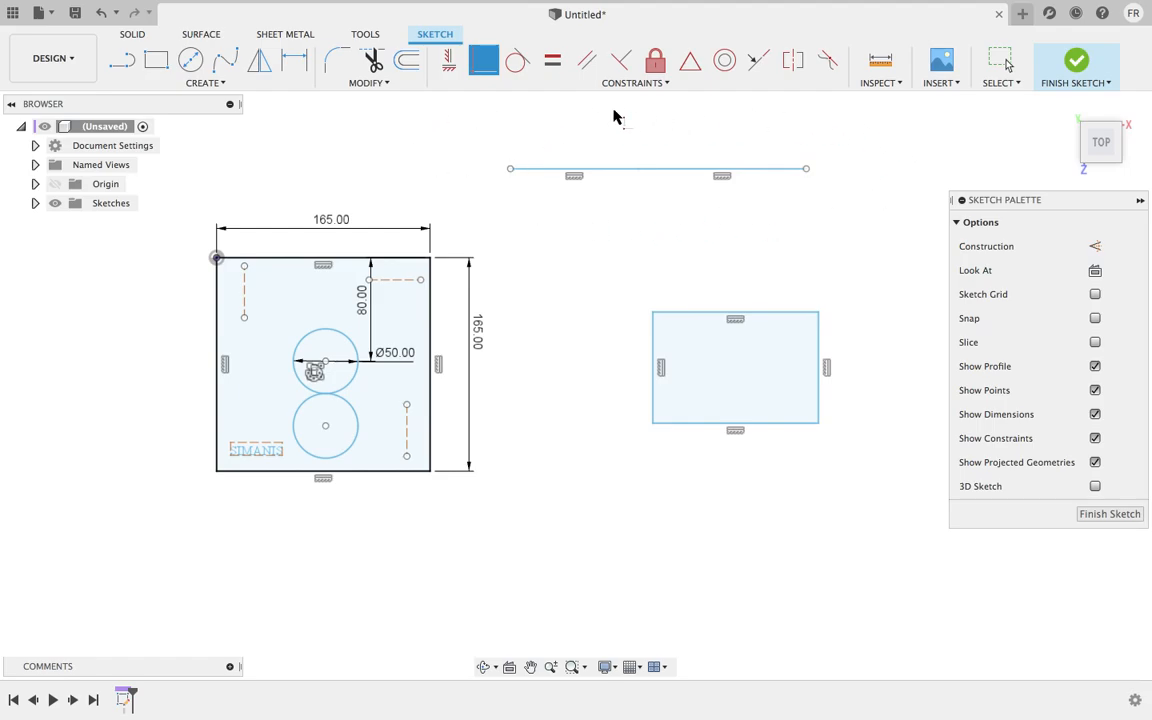
click(489, 86)
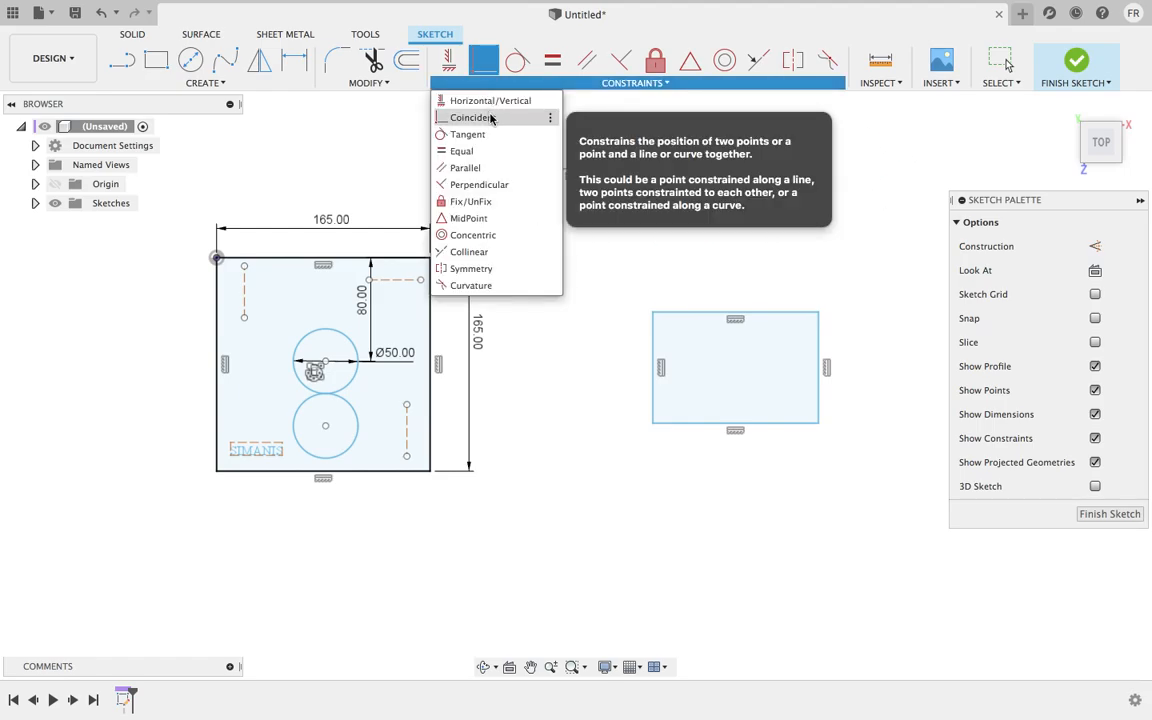
click(597, 85)
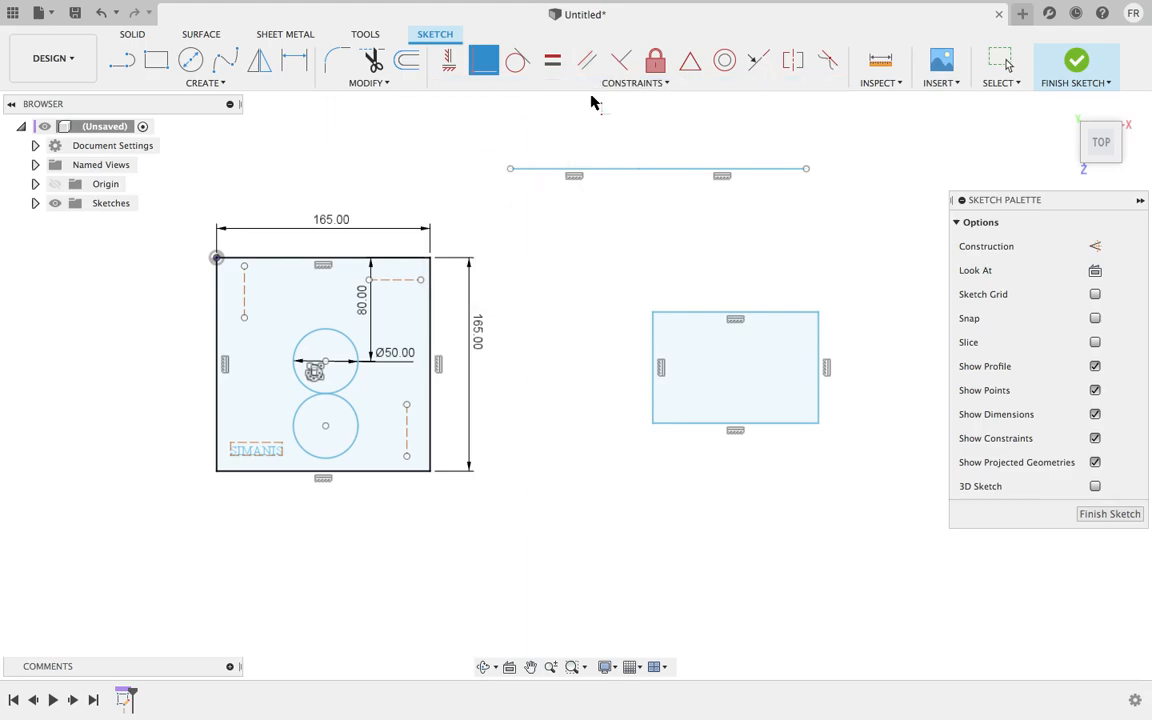
scroll(652, 347, down, 2)
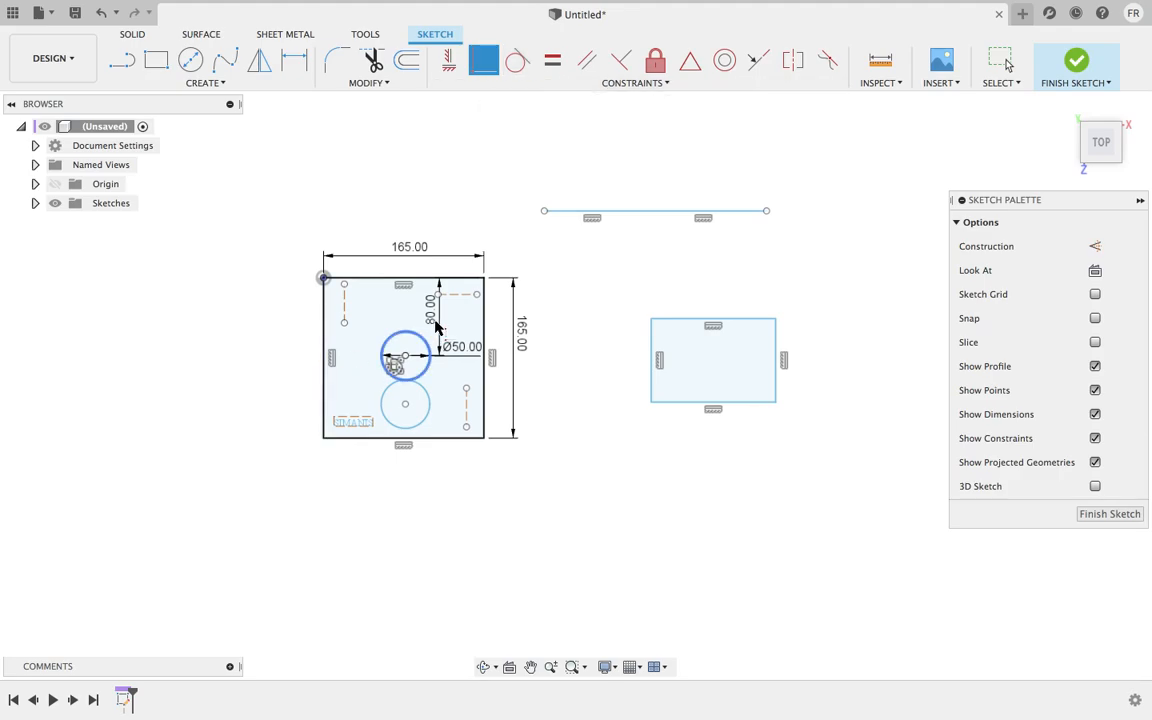
scroll(373, 365, up, 5)
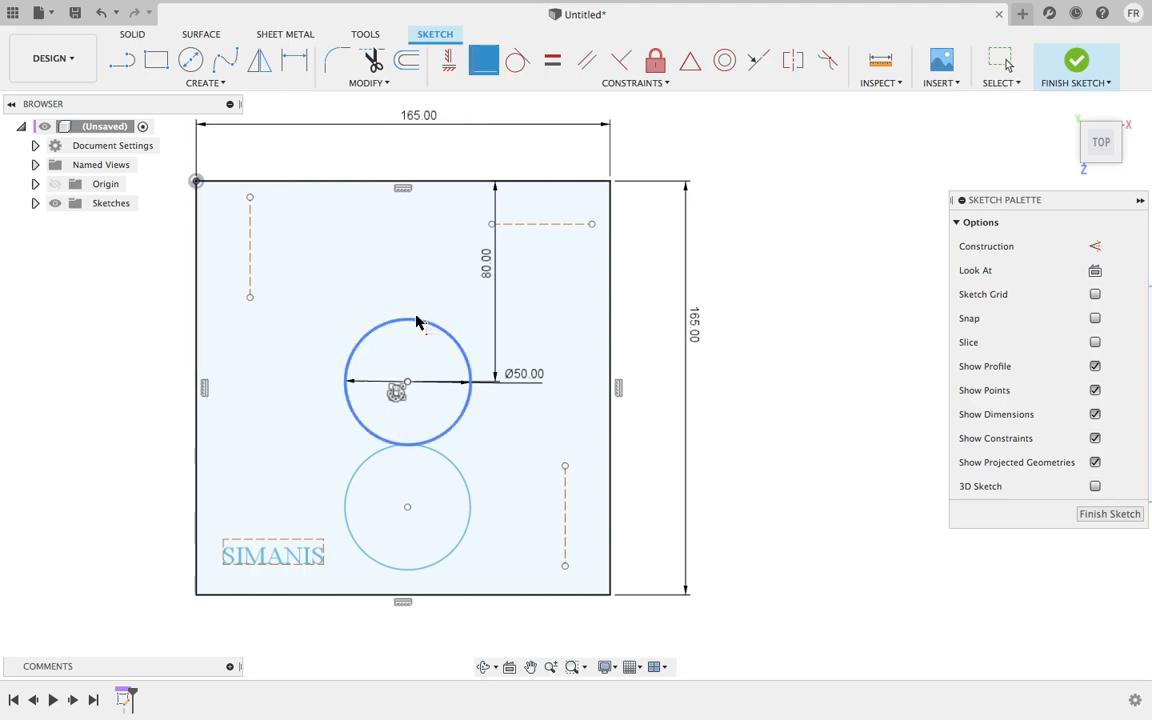
middle_drag(514, 421, 538, 390)
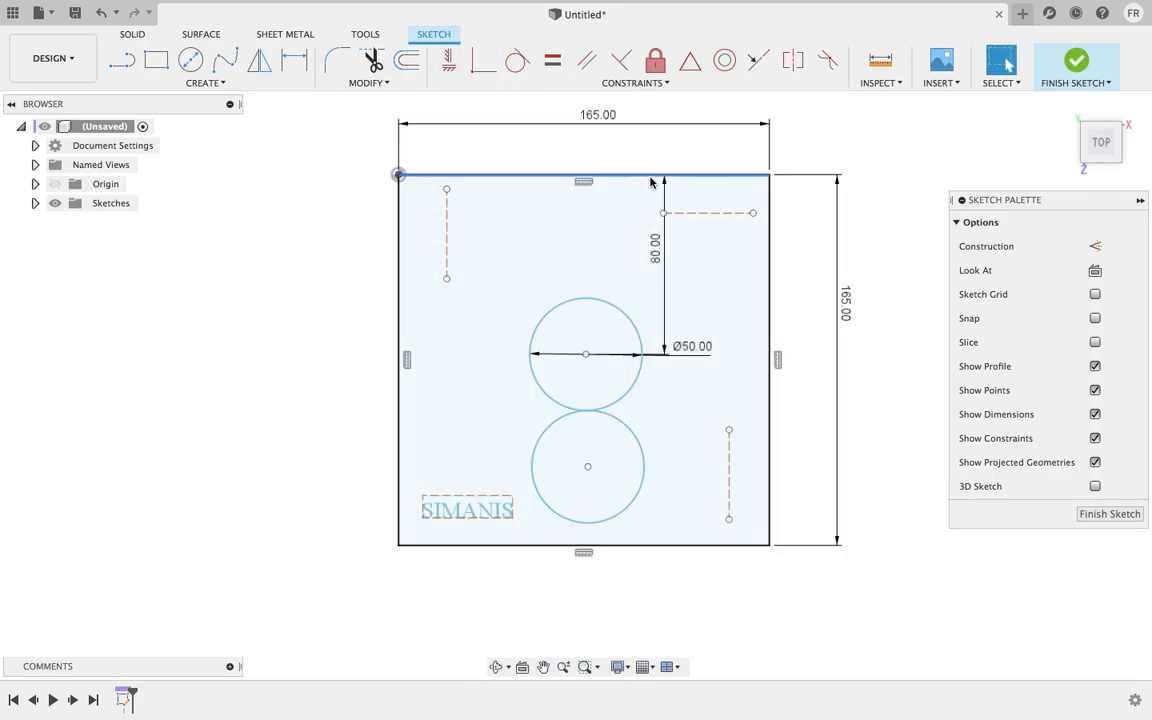
click(621, 86)
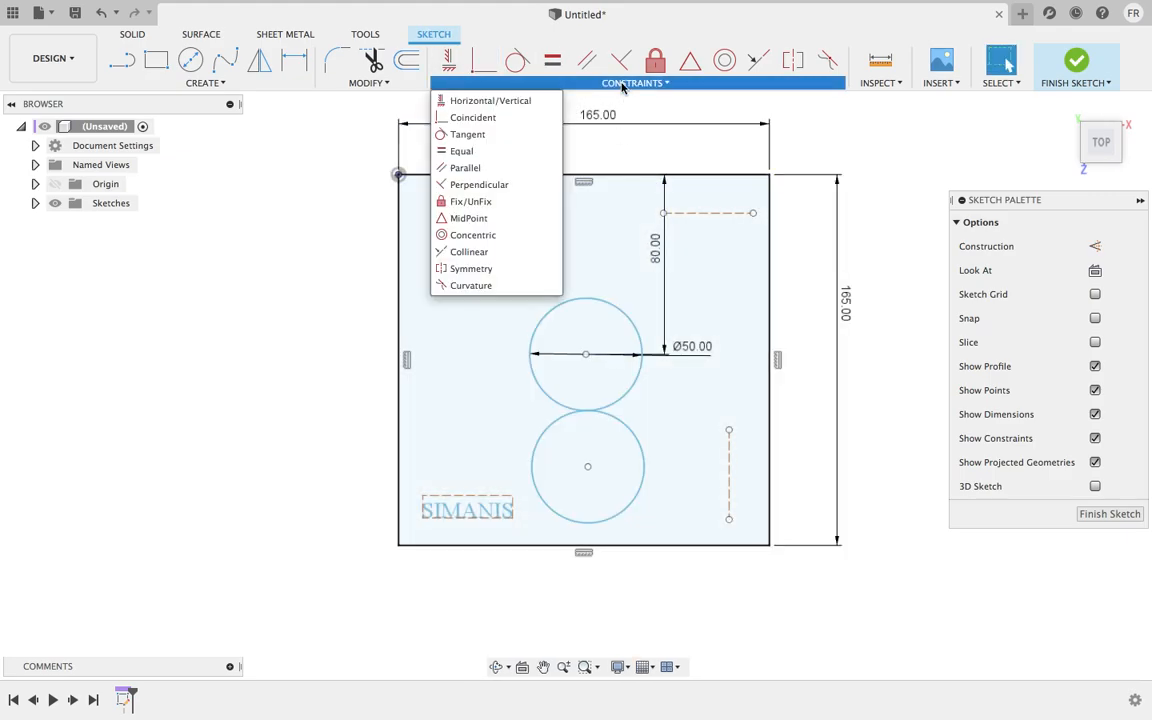
click(681, 411)
click(665, 406)
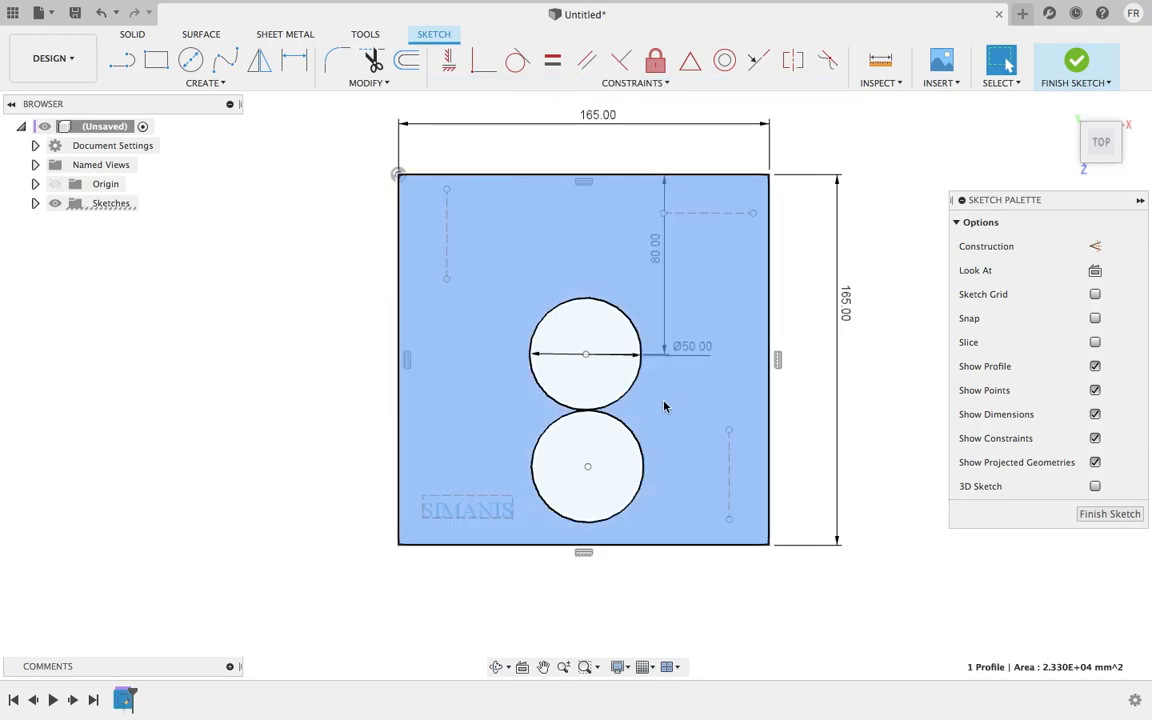
click(910, 403)
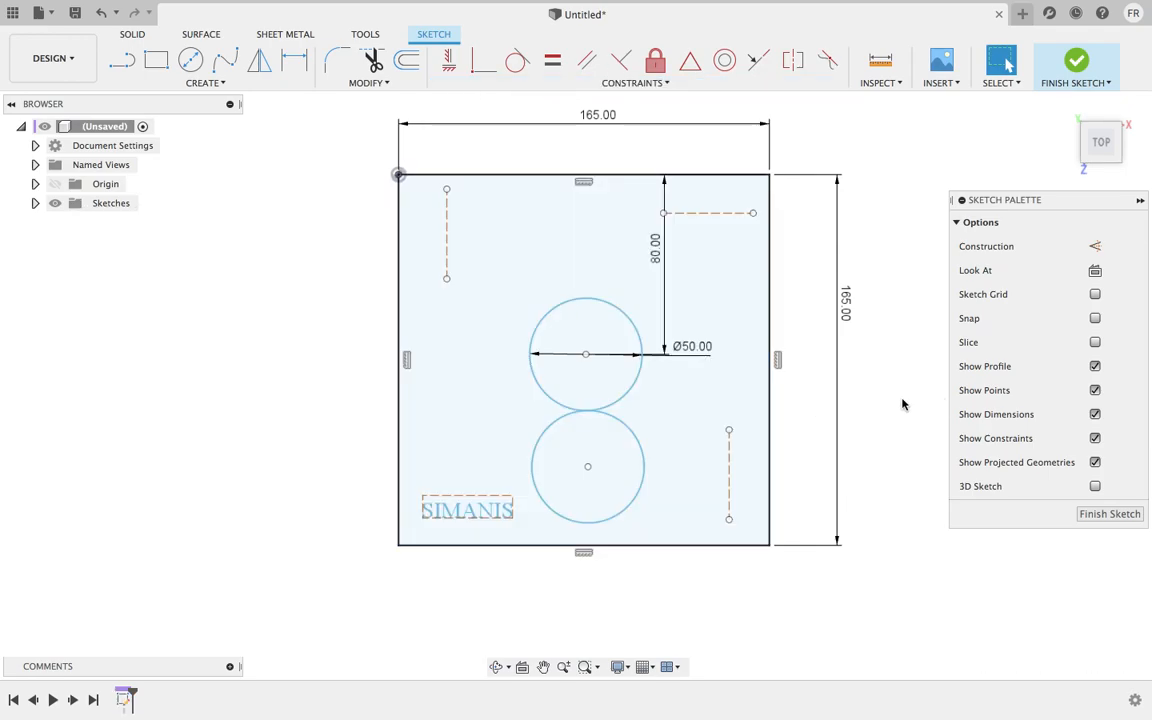
- Dimension the lower circle's diameter and set it to 25 mm
key(d)
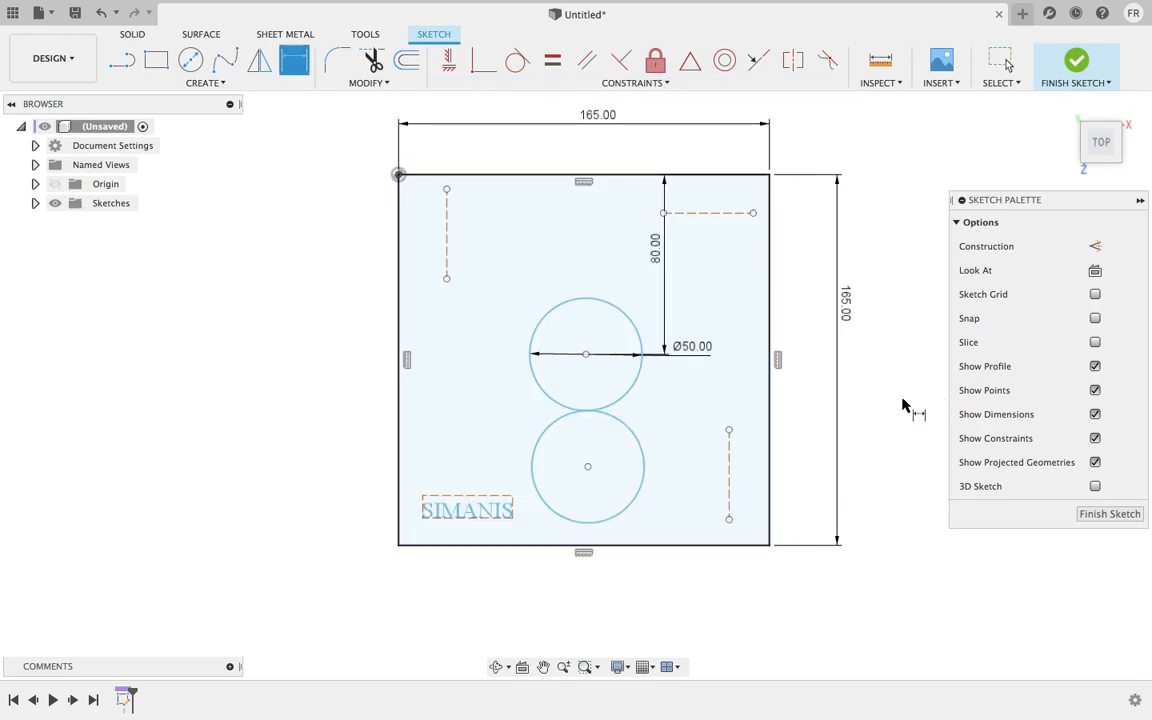
click(646, 457)
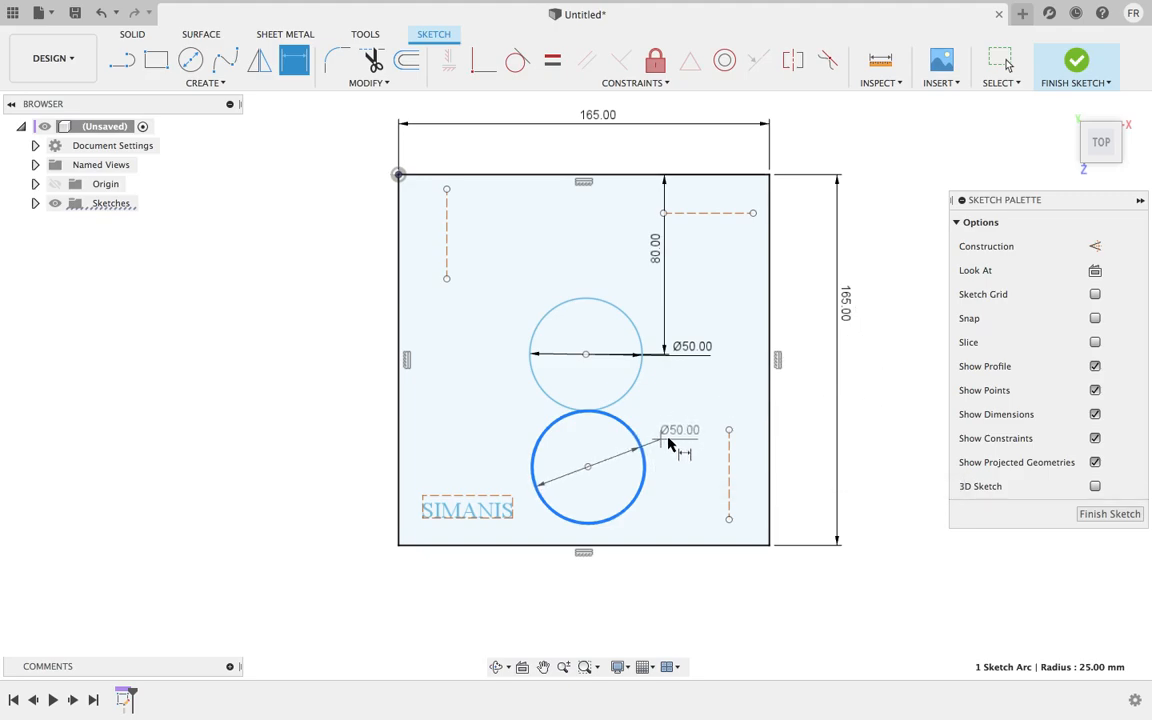
click(668, 473)
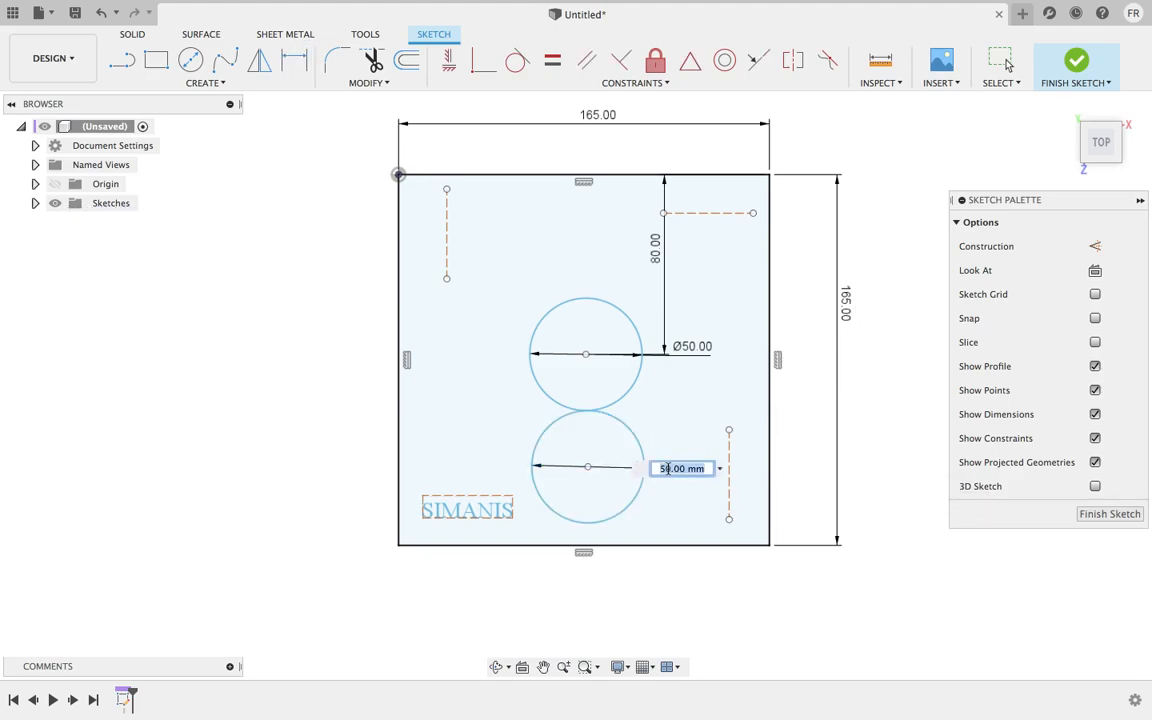
text(2)
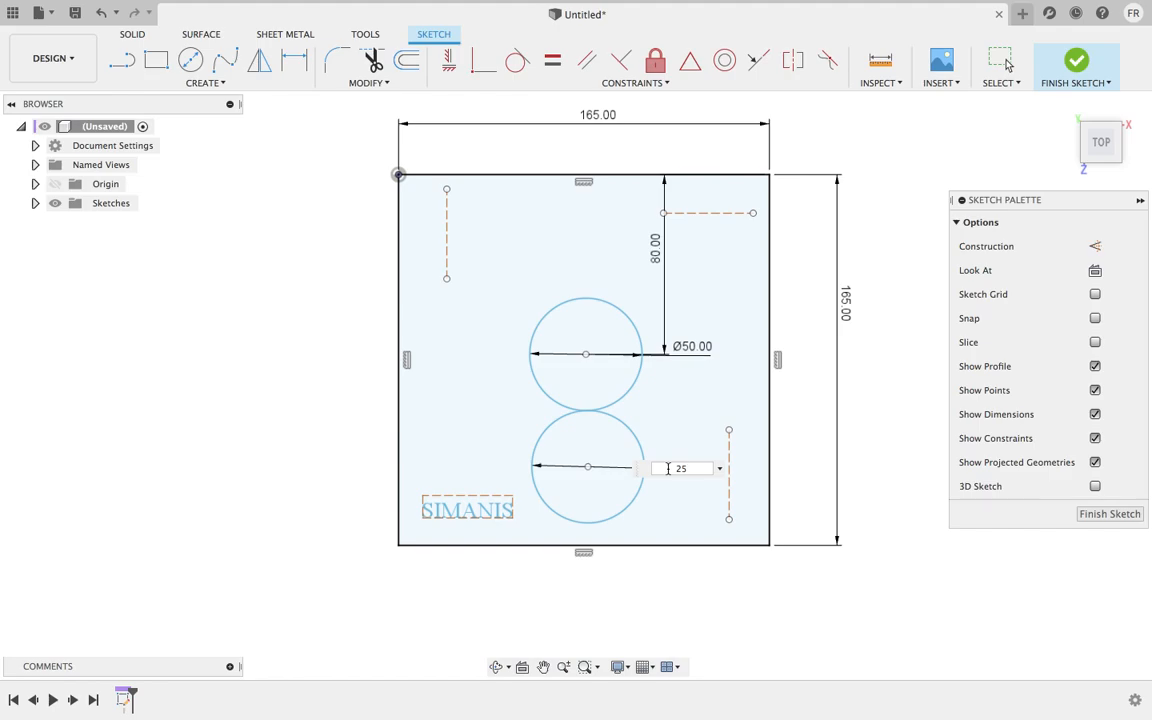
text(5)
key(Return)
scroll(634, 461, up, 2)
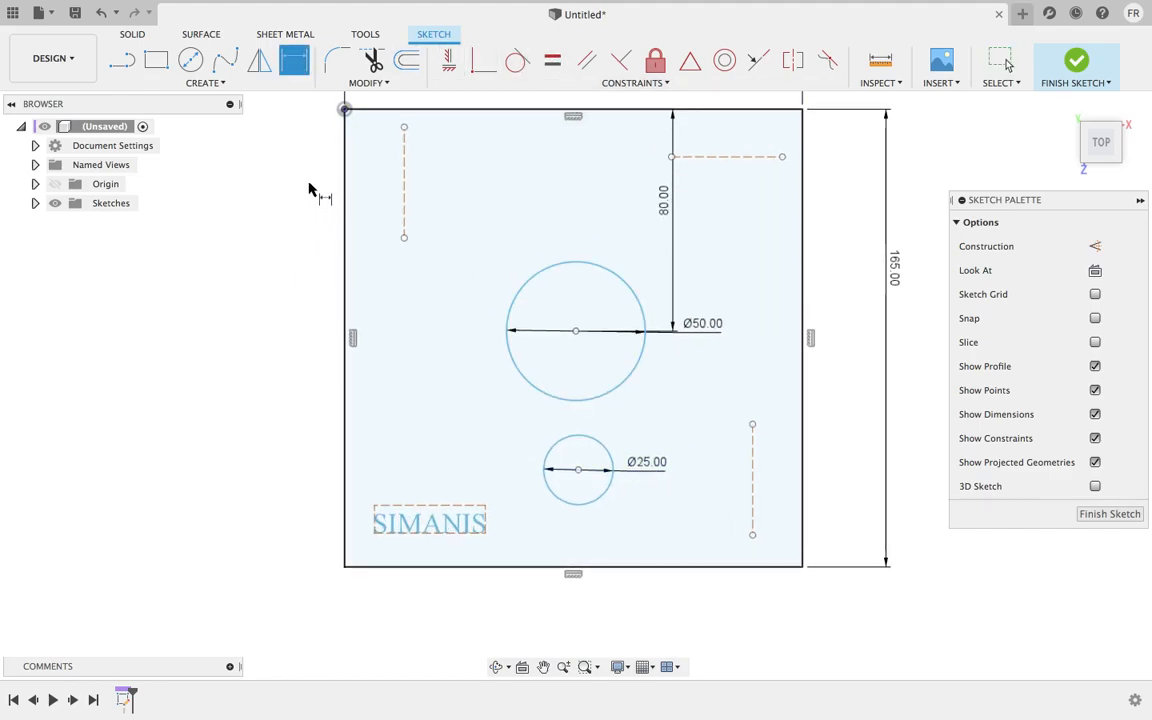
right_click(278, 158)
click(212, 154)
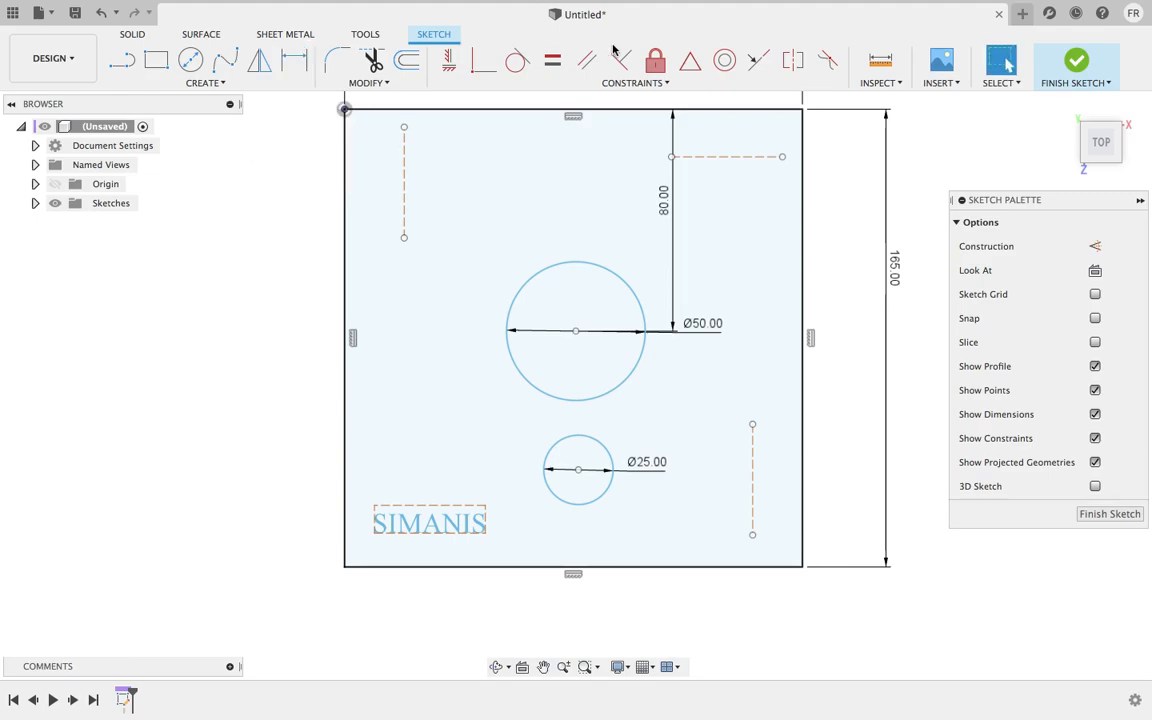
- Apply a Tangent constraint between the 25 mm circle and the vertical construction line near the square's lower-right corner
click(517, 63)
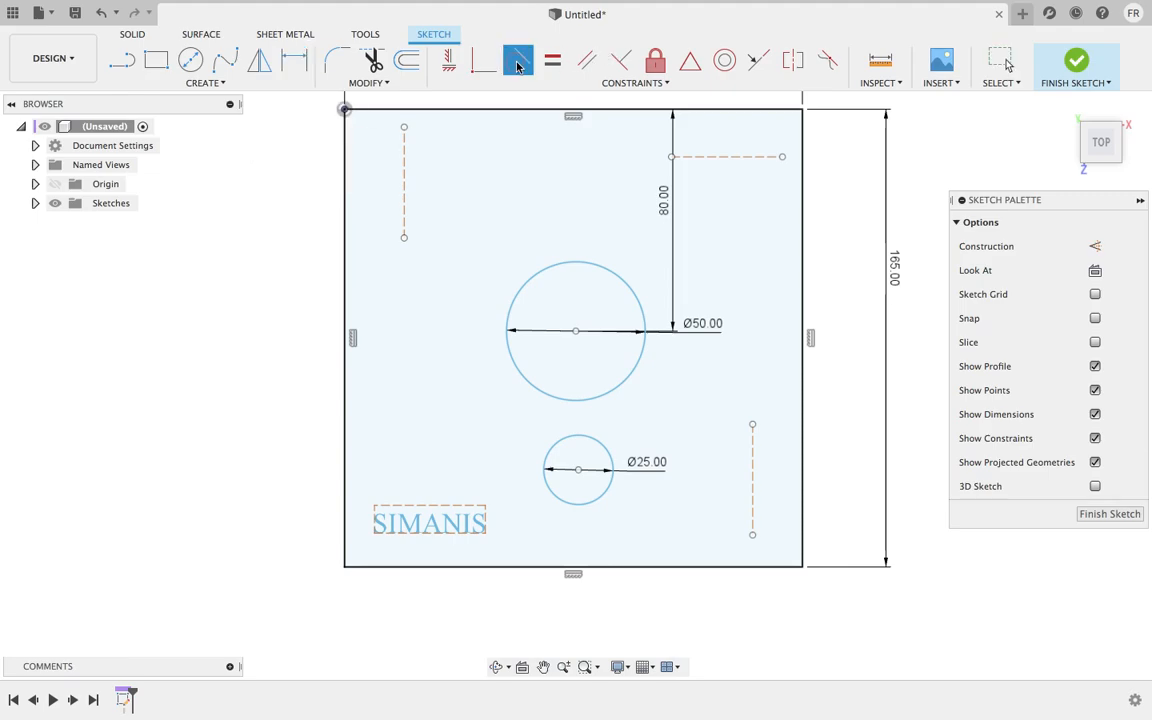
click(609, 494)
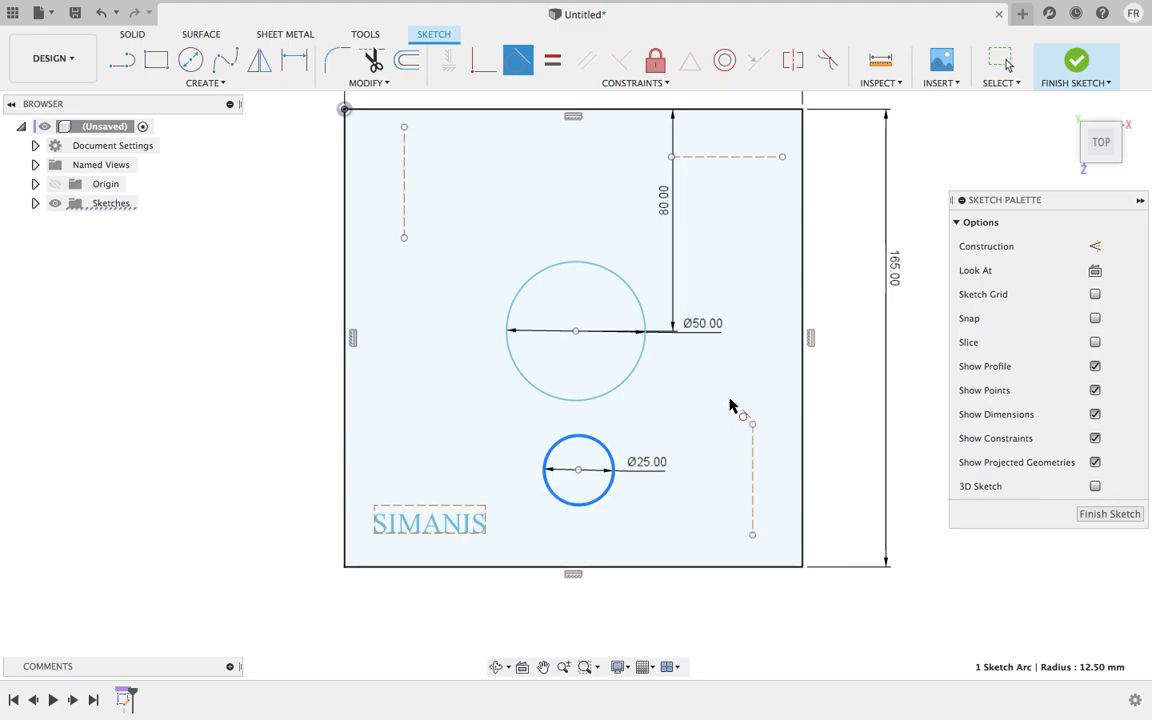
click(752, 482)
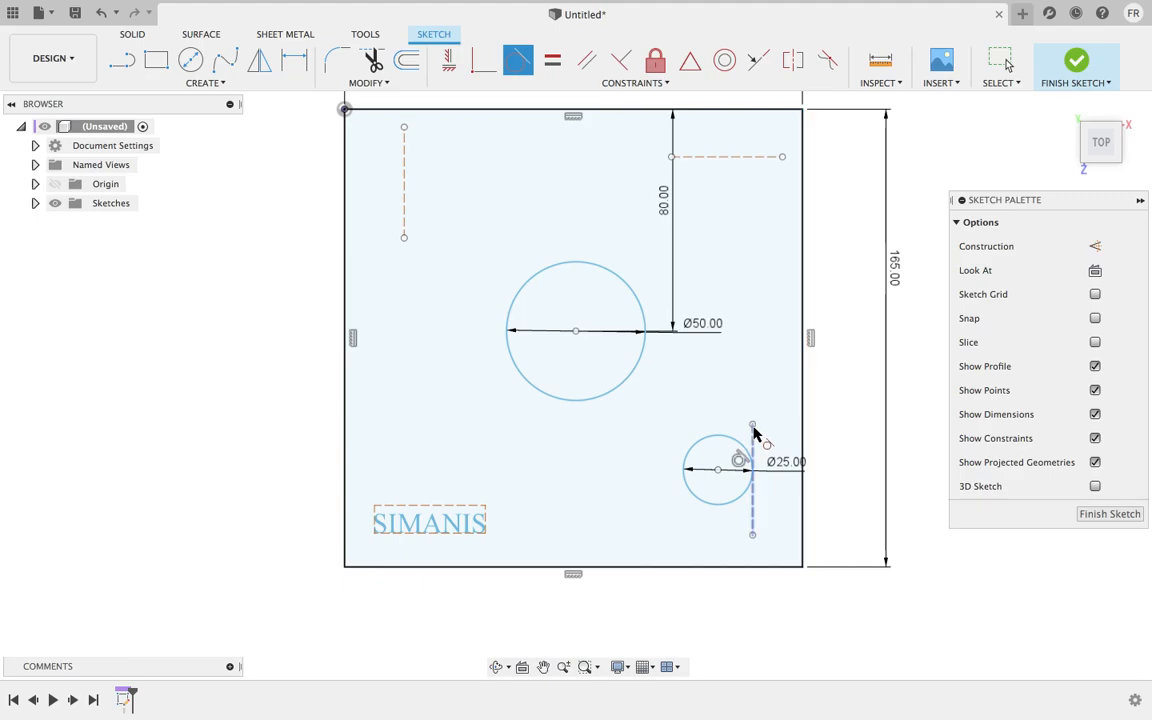
right_click(716, 379)
click(778, 373)
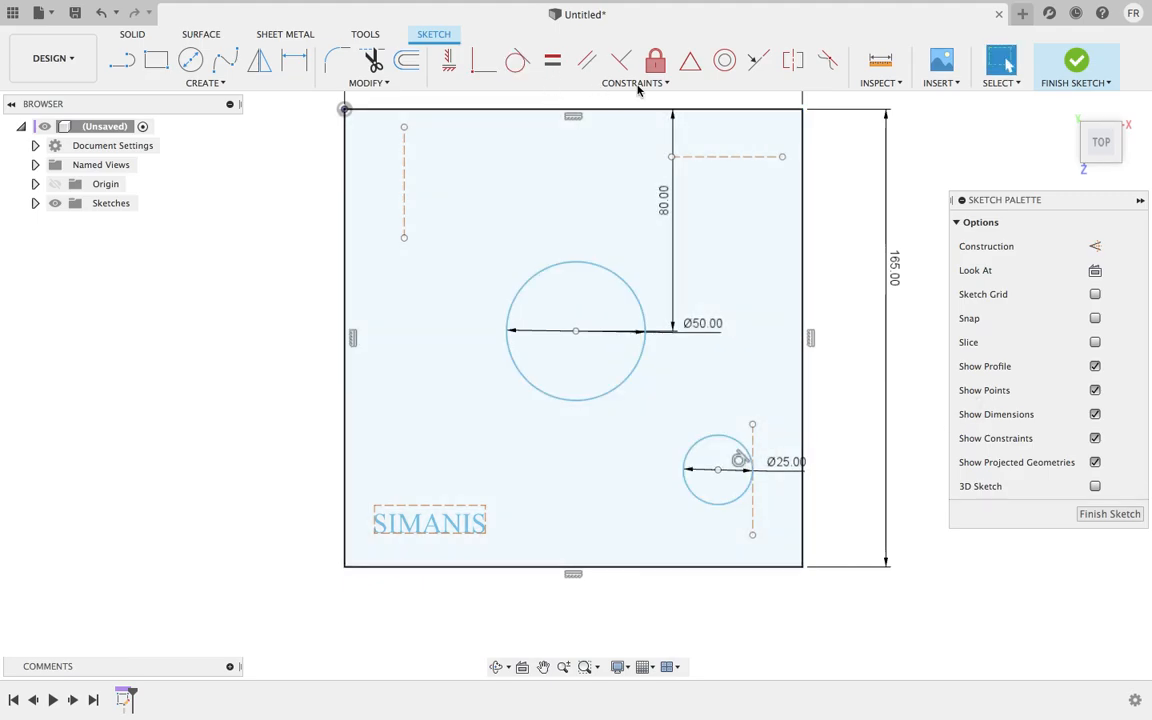
- Apply an Equal constraint between the dimensioned square's right side and the separate rectangle's left side
scroll(670, 171, down, 3)
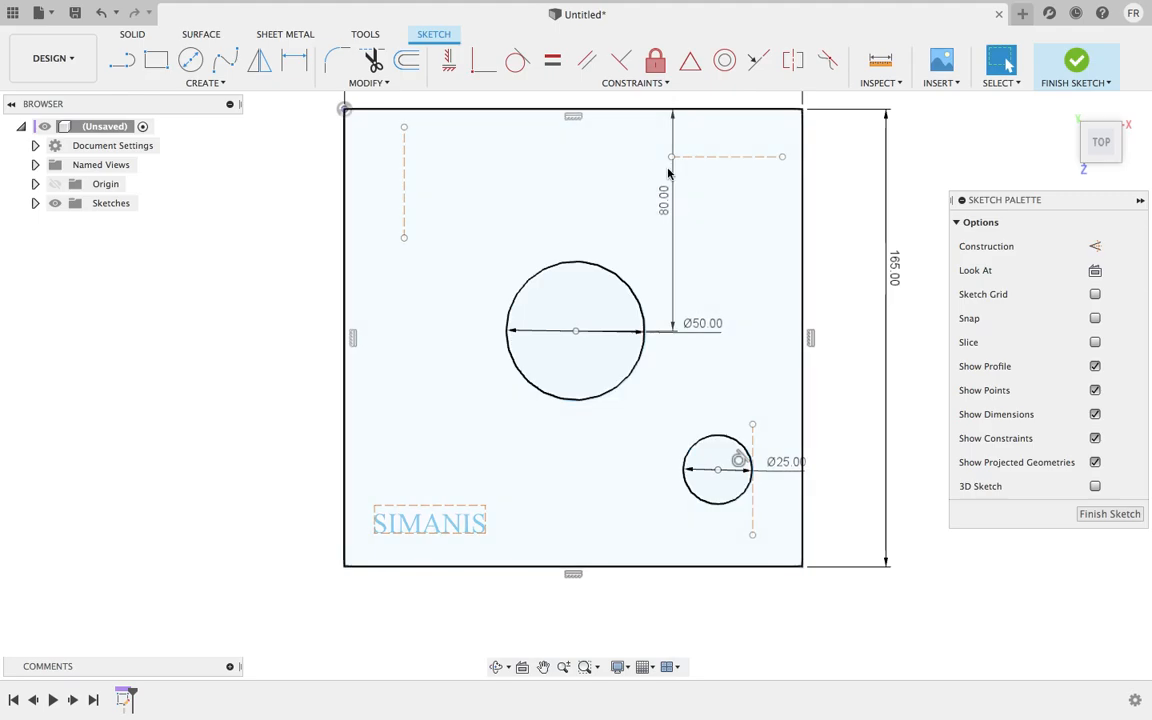
click(630, 88)
click(630, 88)
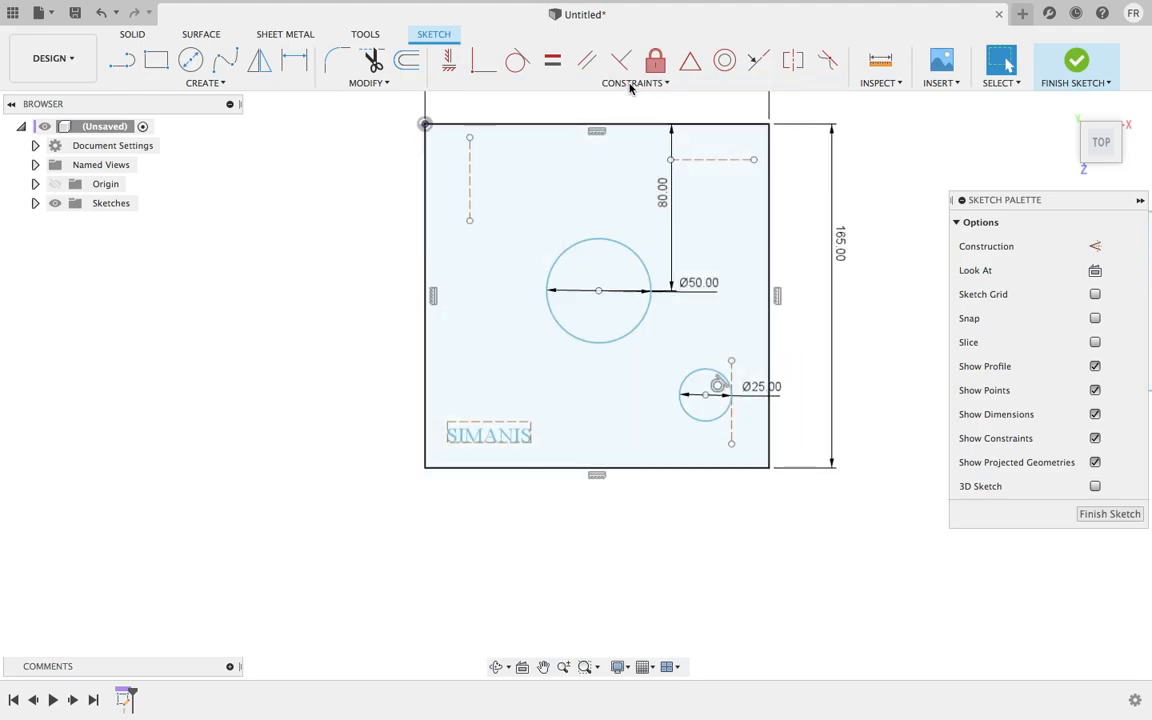
scroll(853, 244, down, 1)
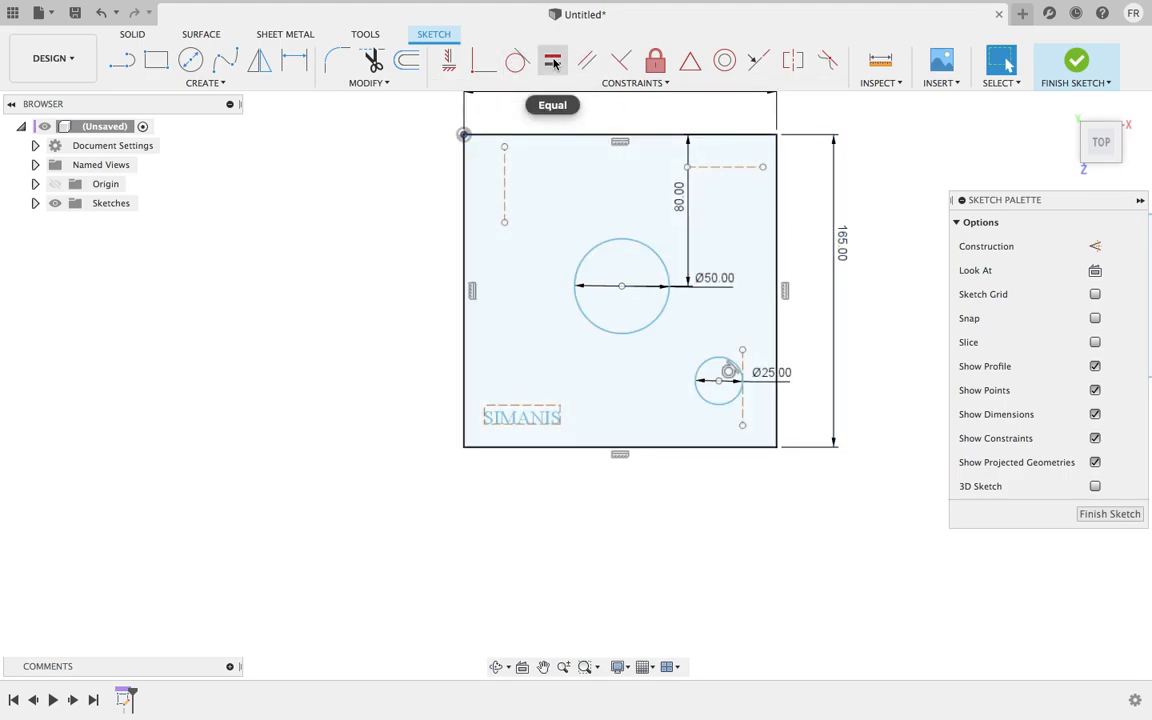
scroll(846, 190, down, 1)
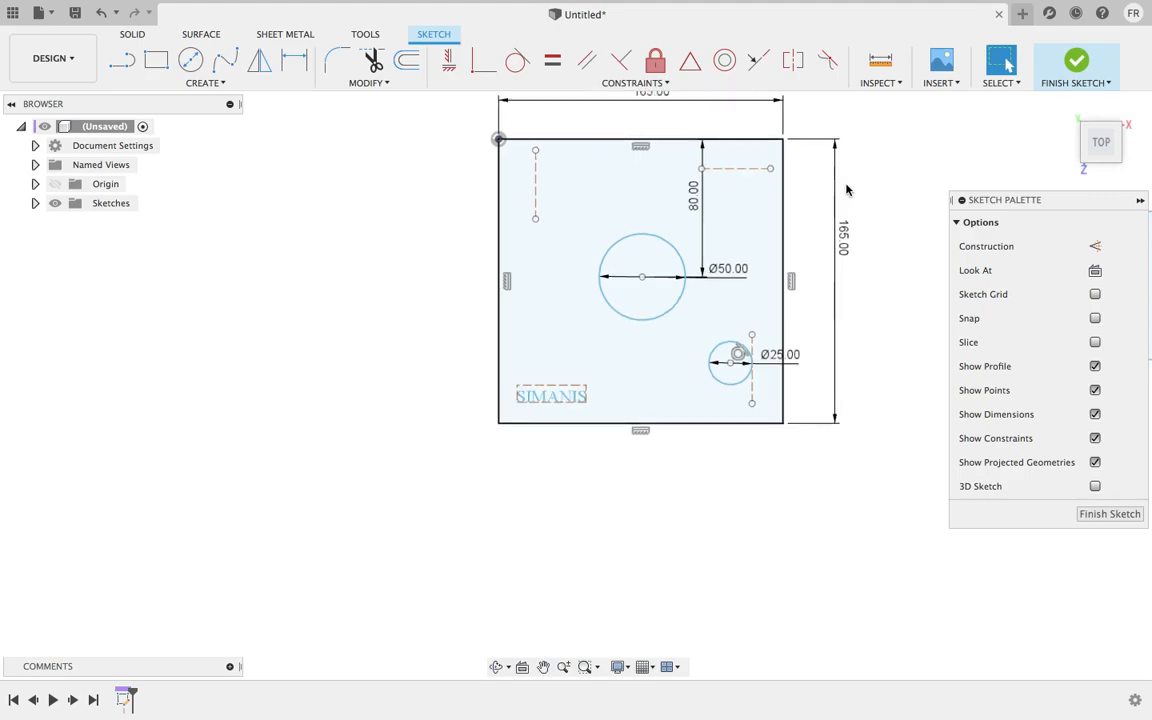
scroll(846, 190, down, 2)
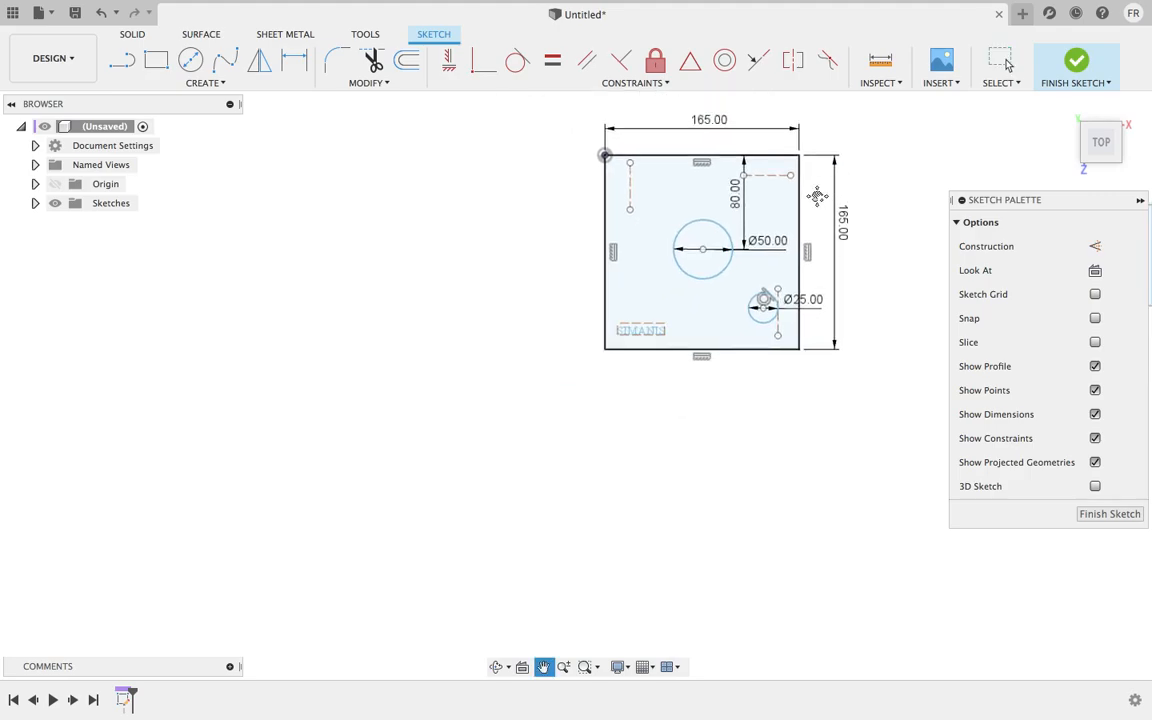
middle_drag(846, 190, 590, 283)
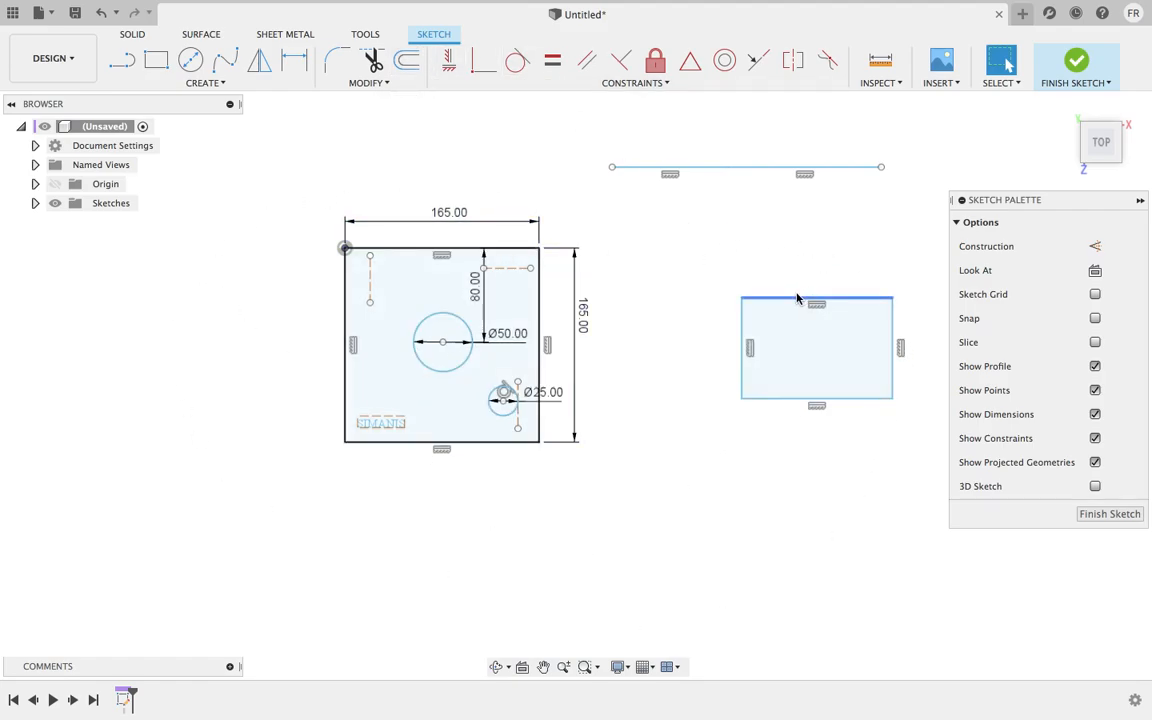
click(552, 62)
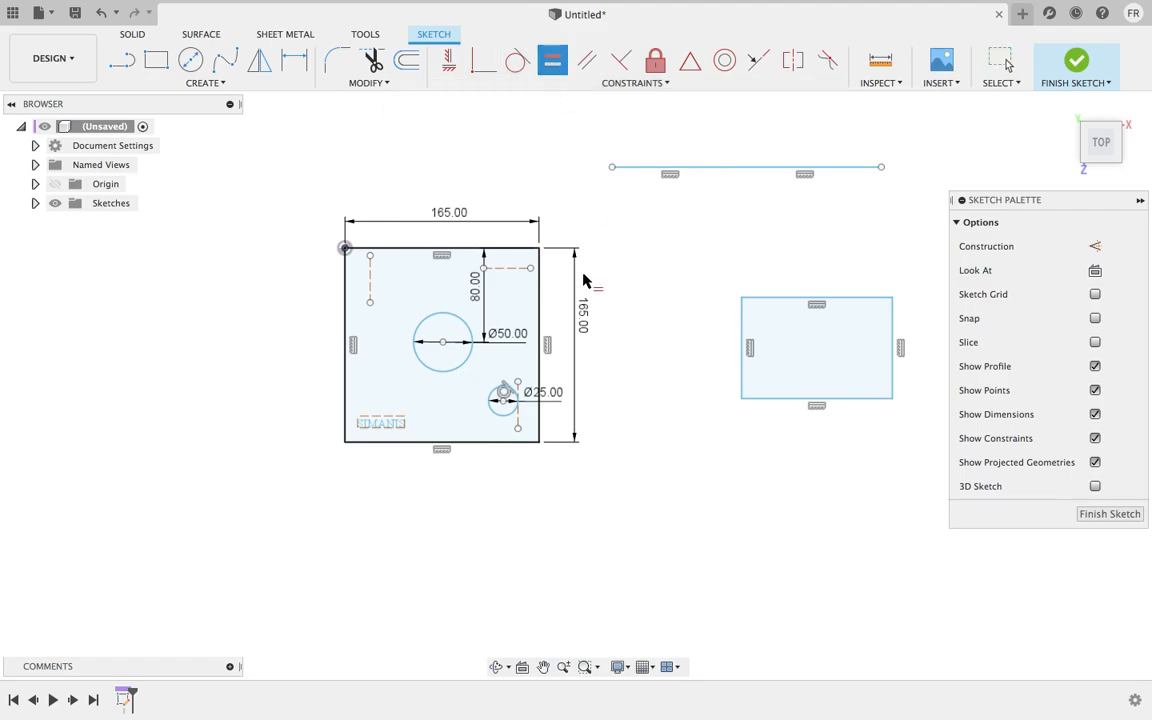
click(540, 306)
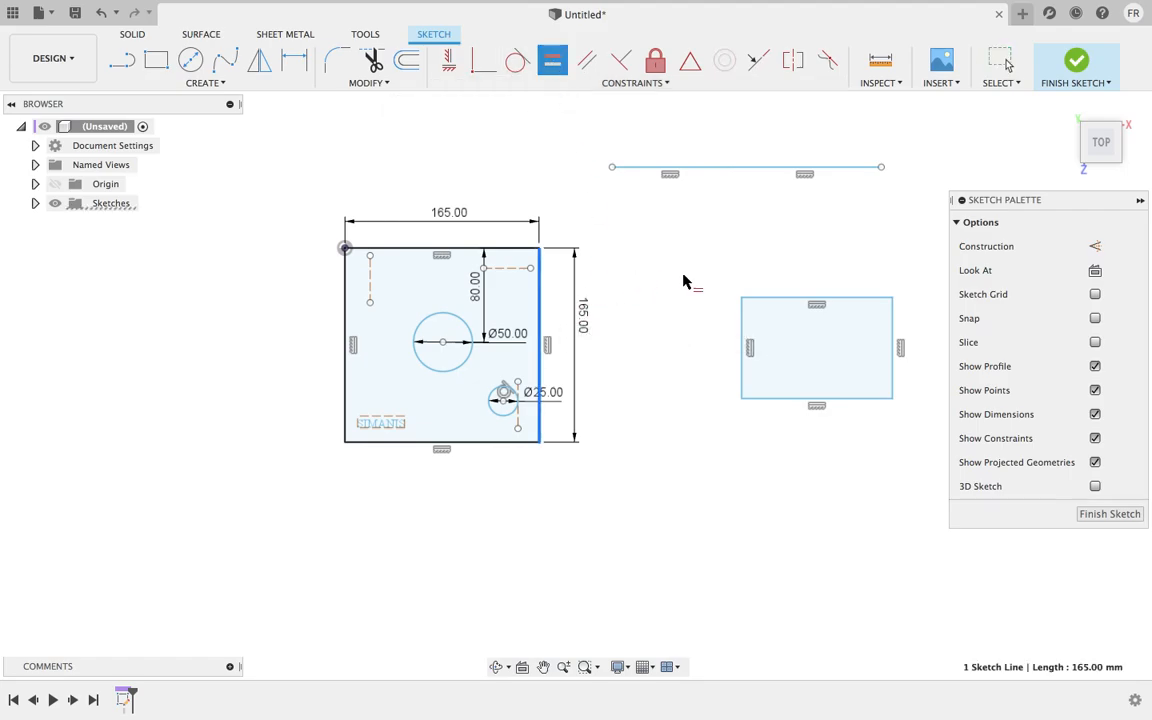
click(742, 328)
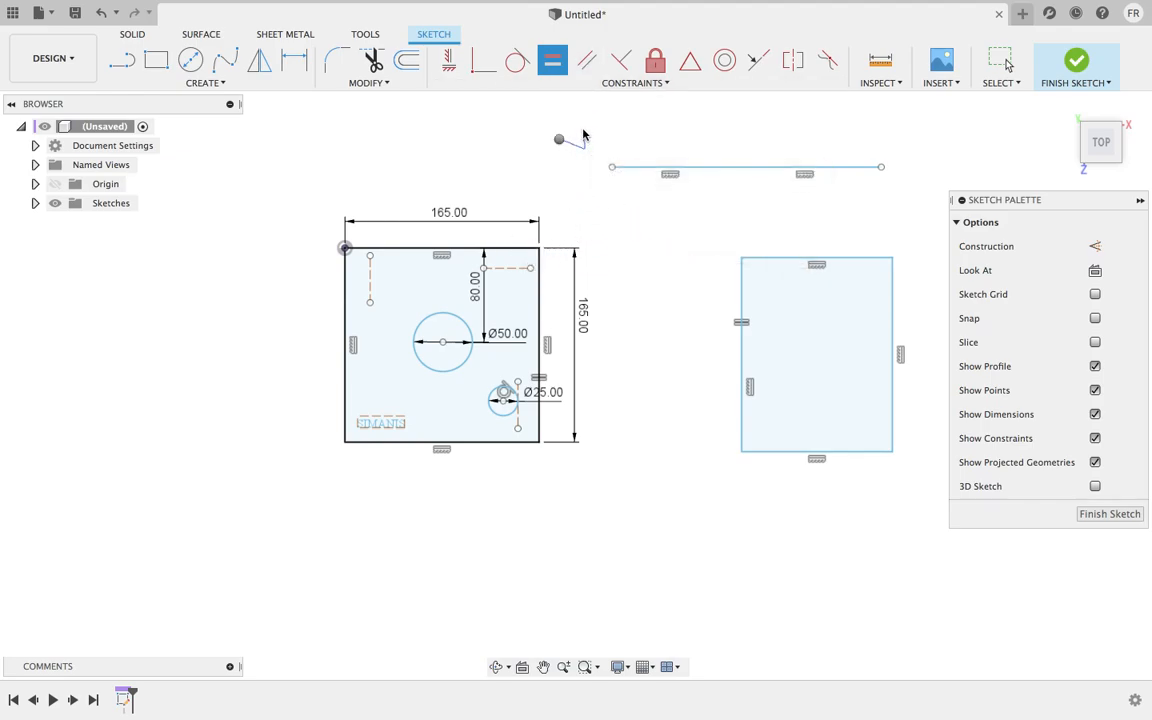
right_click(572, 140)
click(615, 141)
- Draw a slanted line about 123 mm long below the dimensioned square, rising to the right
click(603, 84)
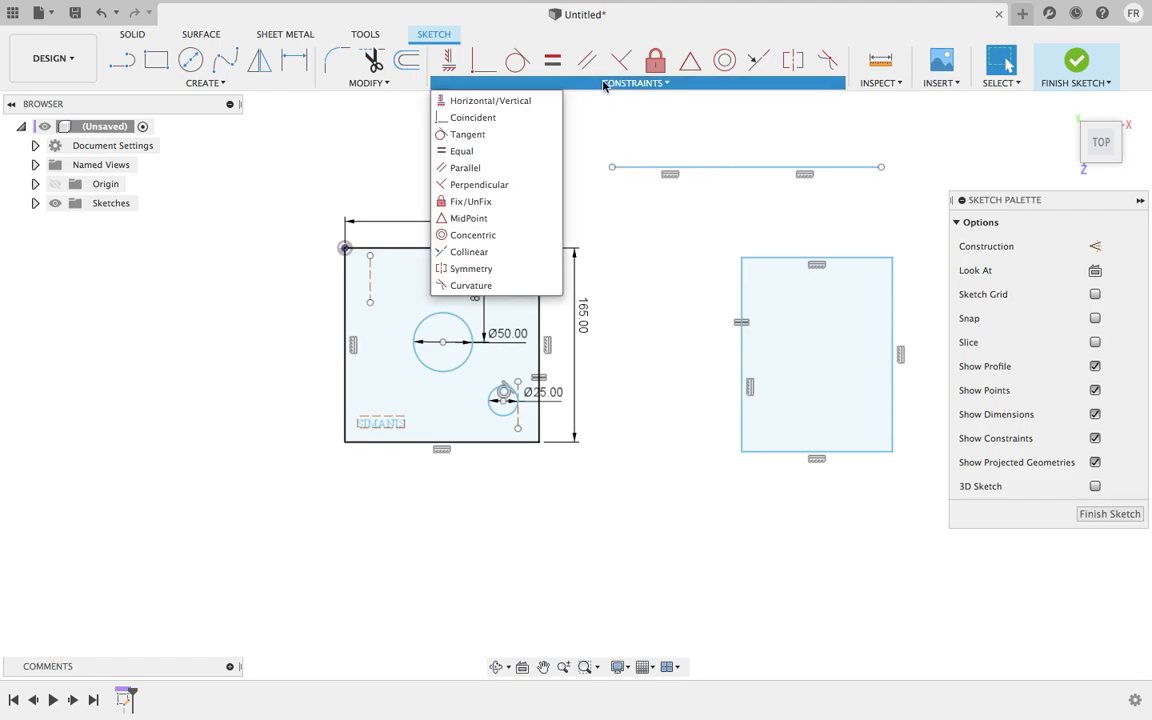
click(604, 83)
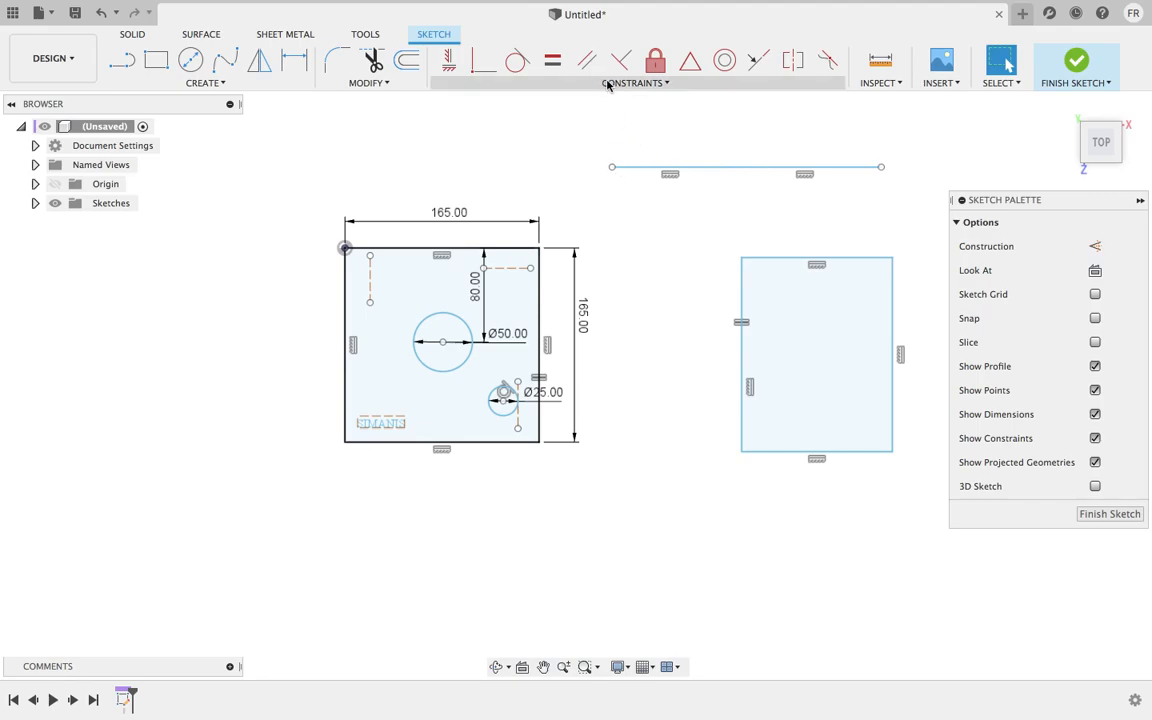
scroll(631, 166, down, 3)
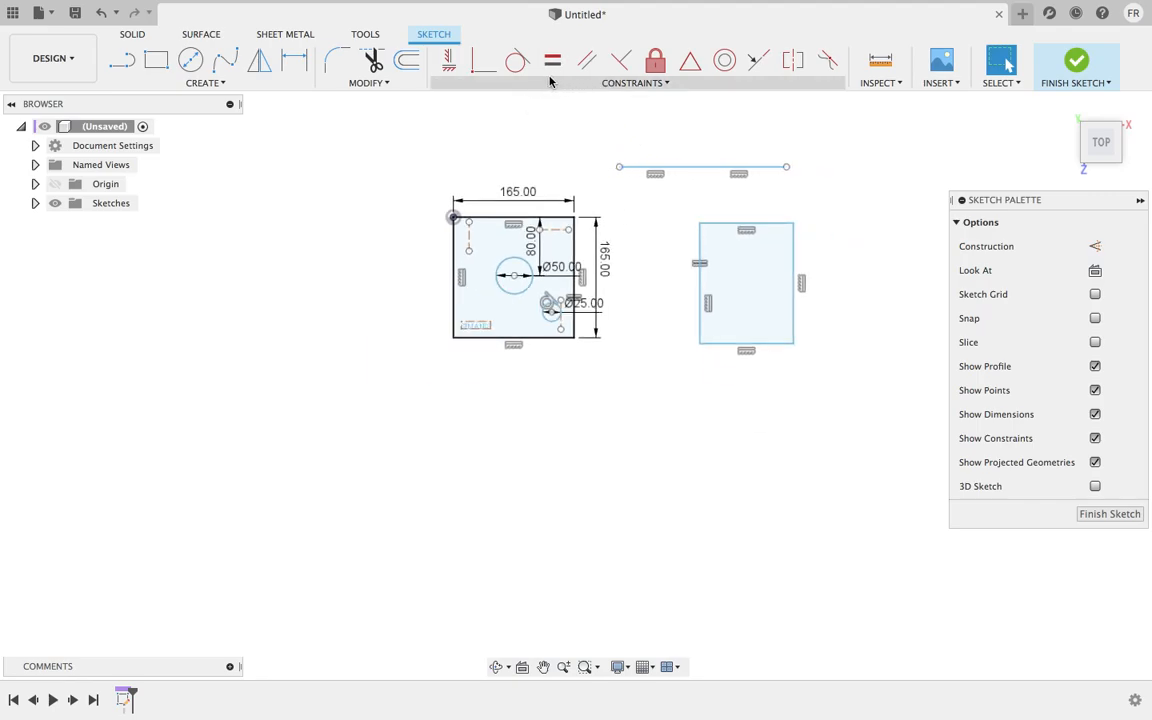
click(121, 60)
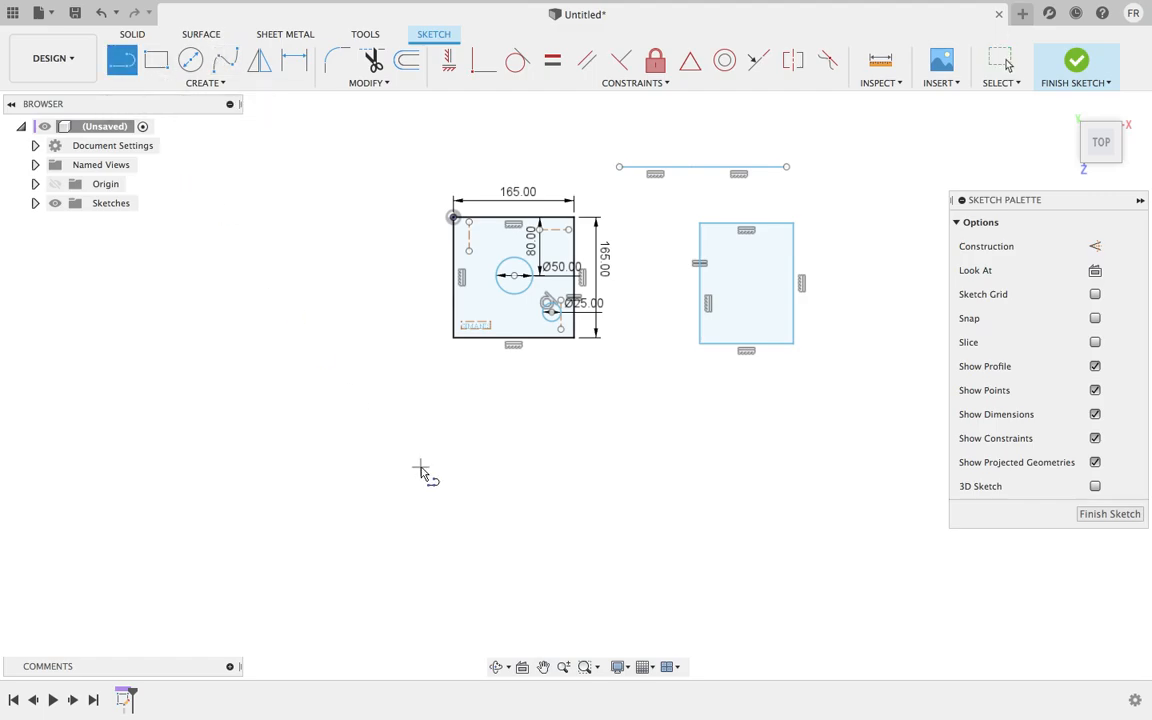
click(480, 435)
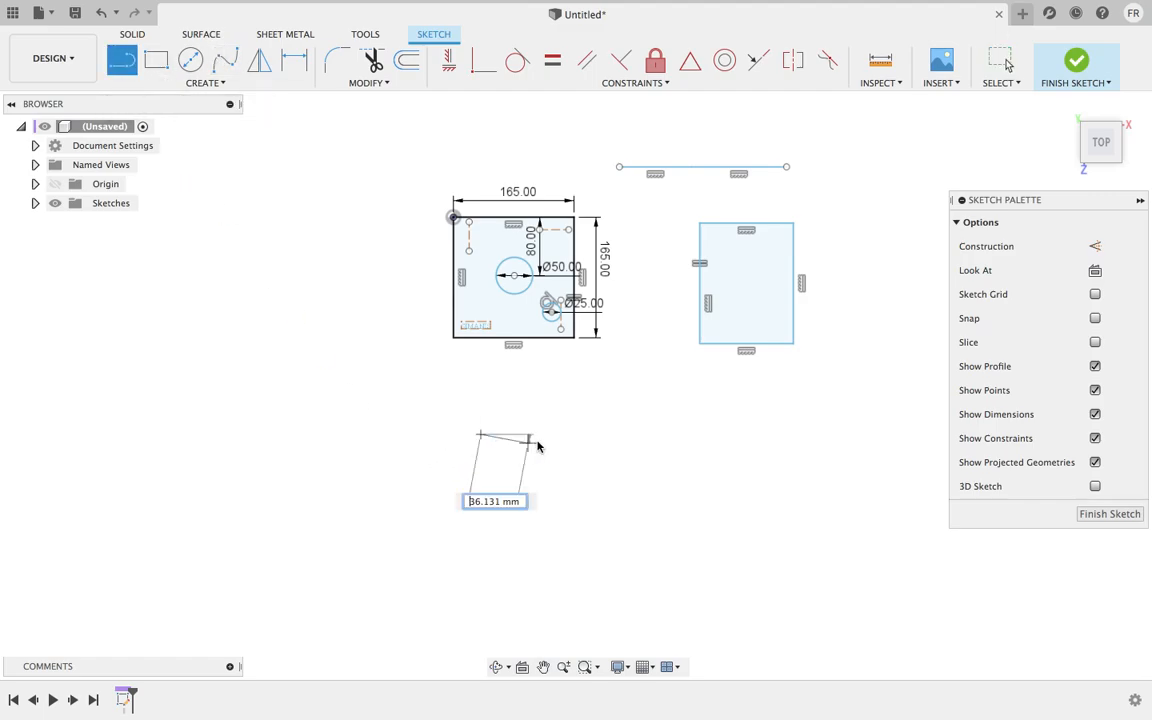
click(557, 388)
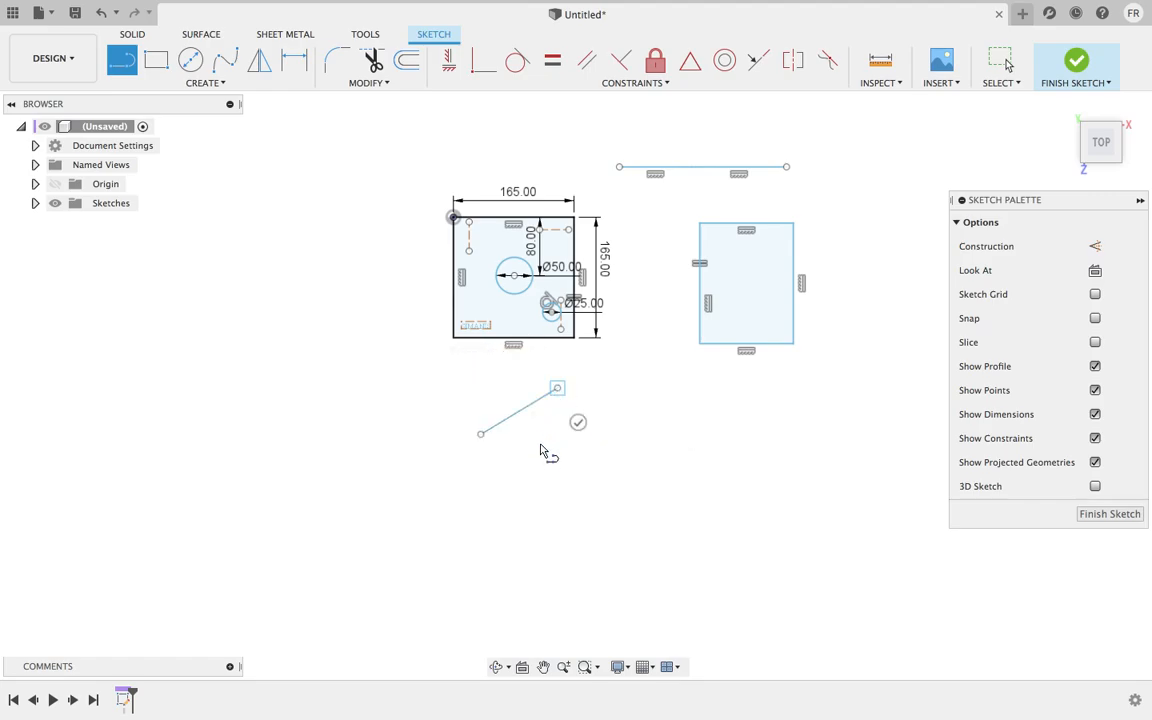
right_click(612, 418)
click(545, 411)
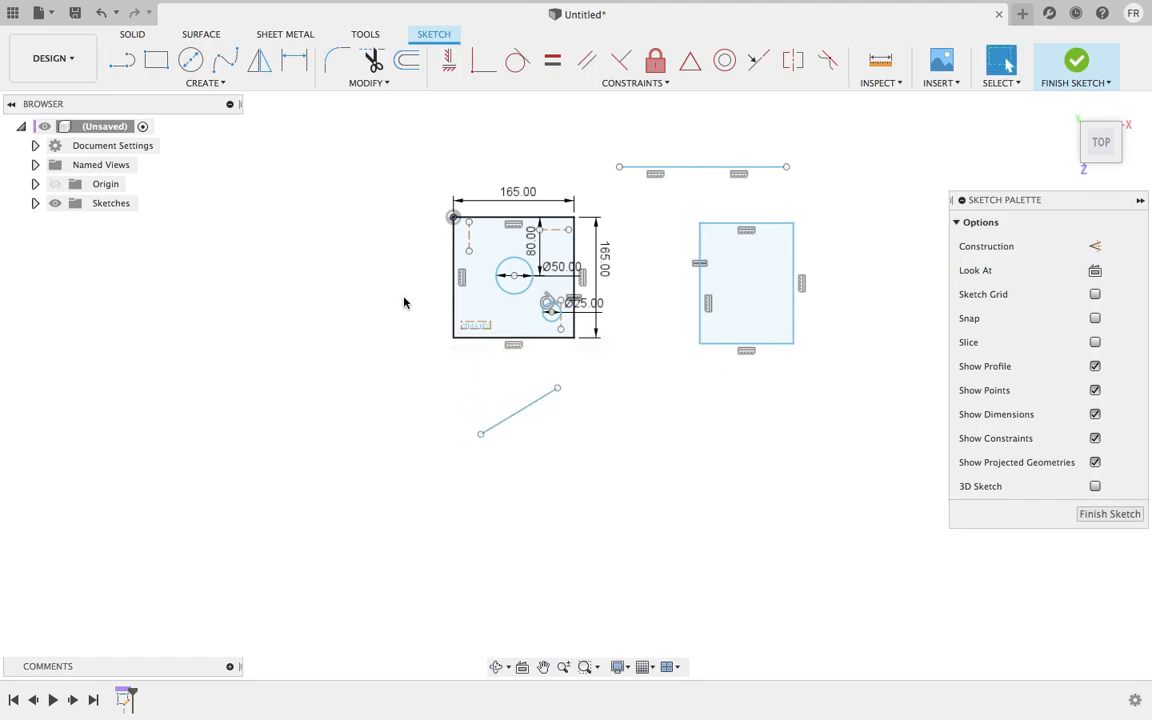
- Draw a horizontal line about 90 mm long just beneath the slanted line
click(116, 58)
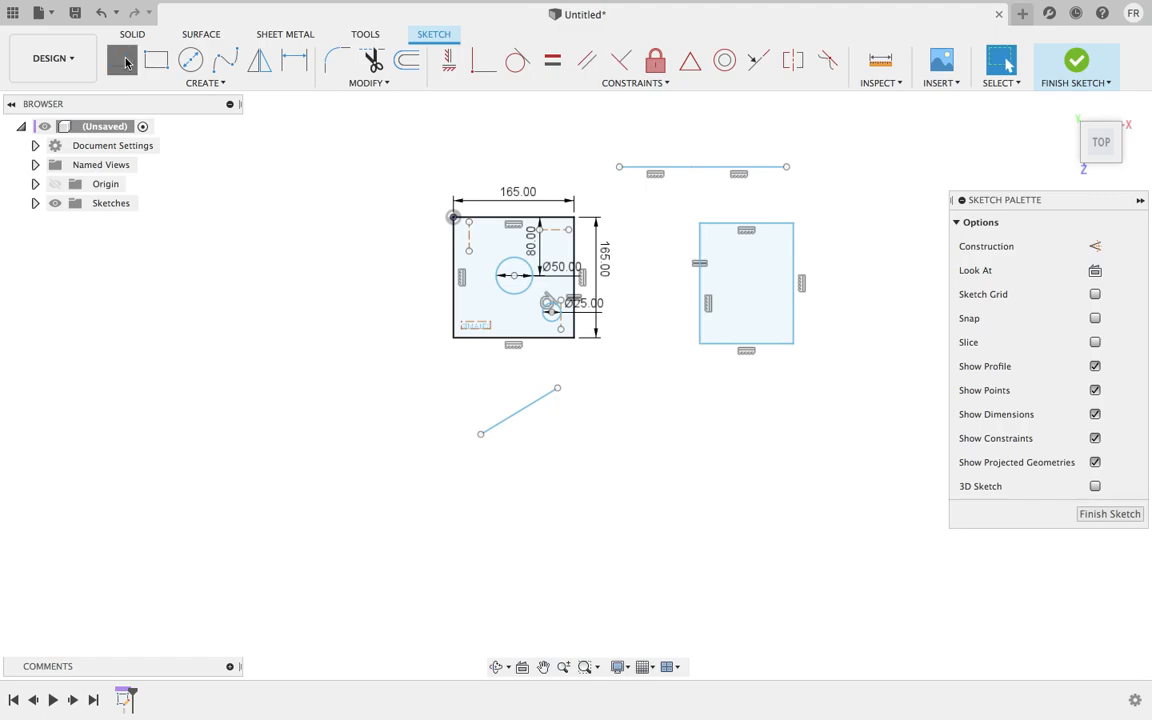
click(486, 450)
click(552, 450)
right_click(612, 403)
click(669, 403)
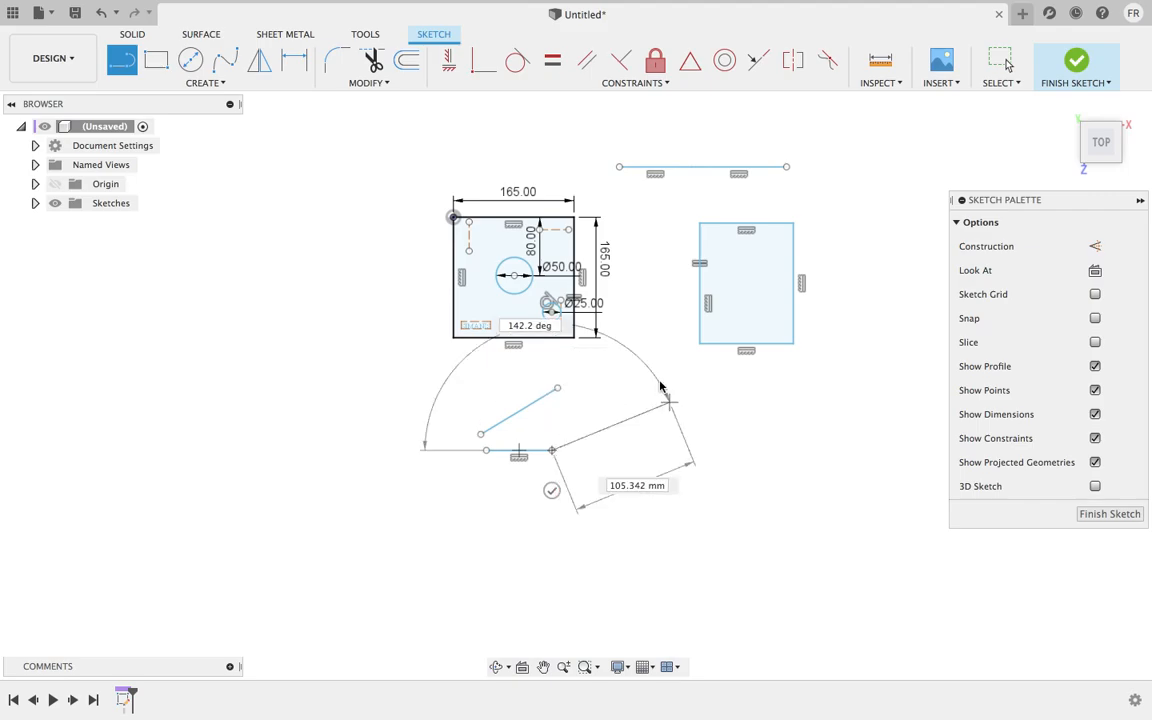
- Apply a Parallel constraint from the slanted line to the horizontal line beneath it, and undo it
click(587, 60)
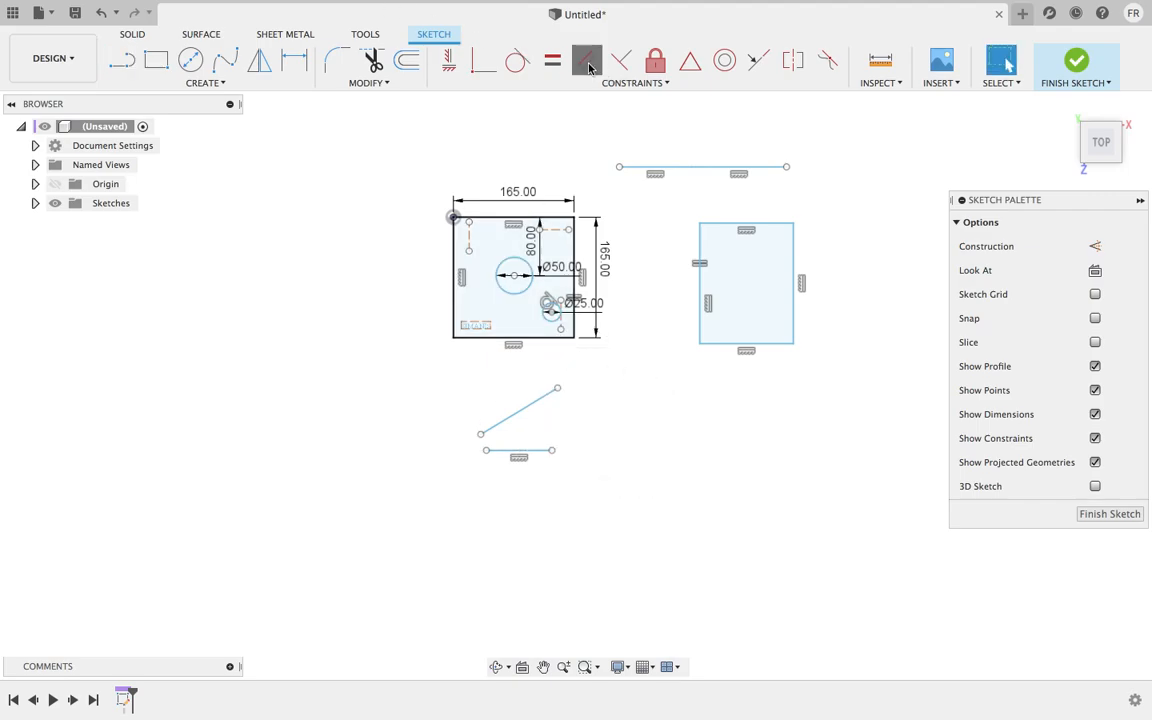
scroll(540, 412, up, 3)
click(523, 413)
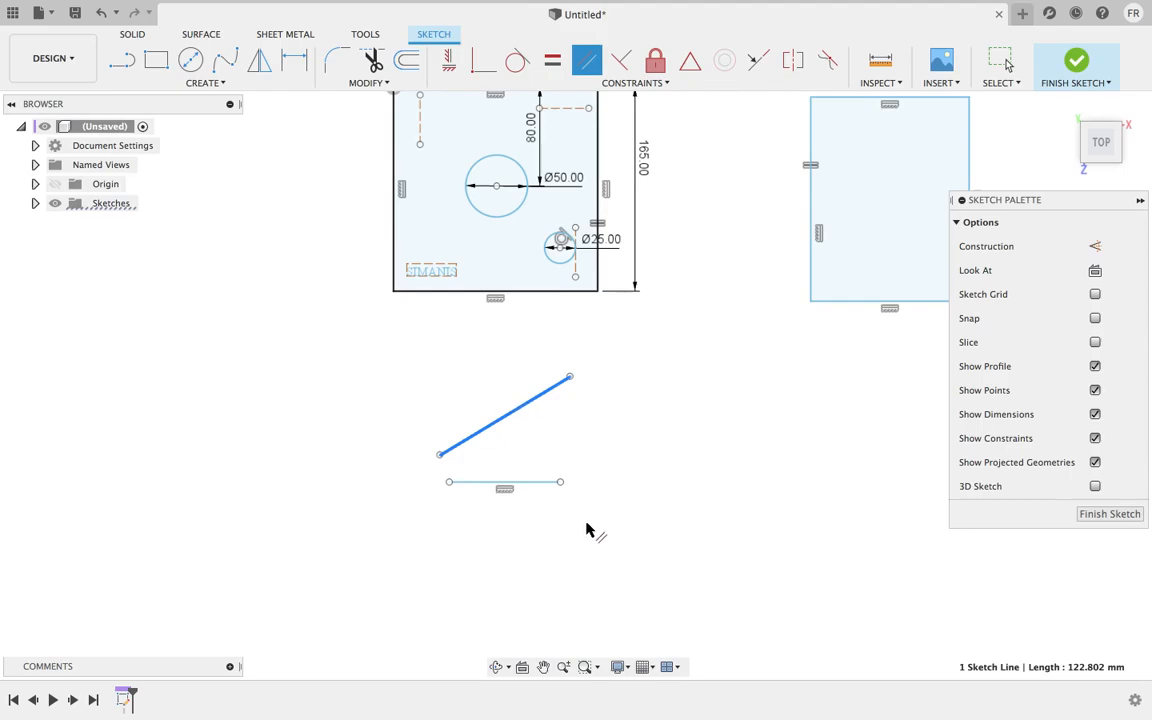
click(523, 483)
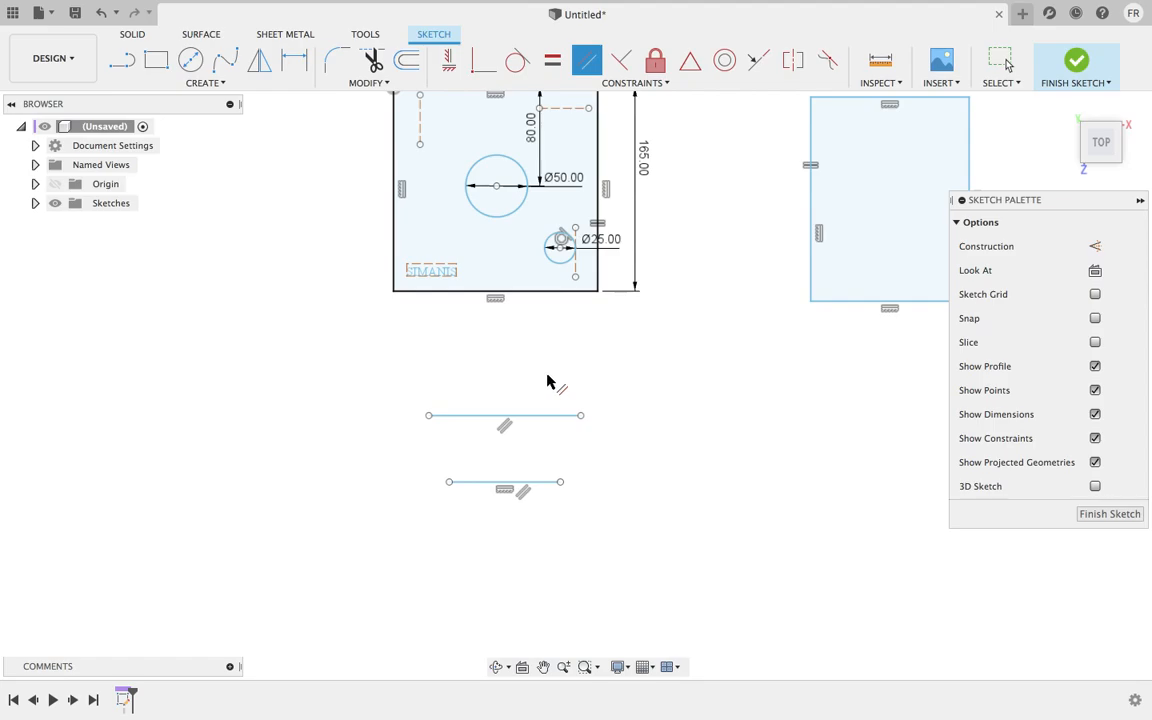
key(Escape)
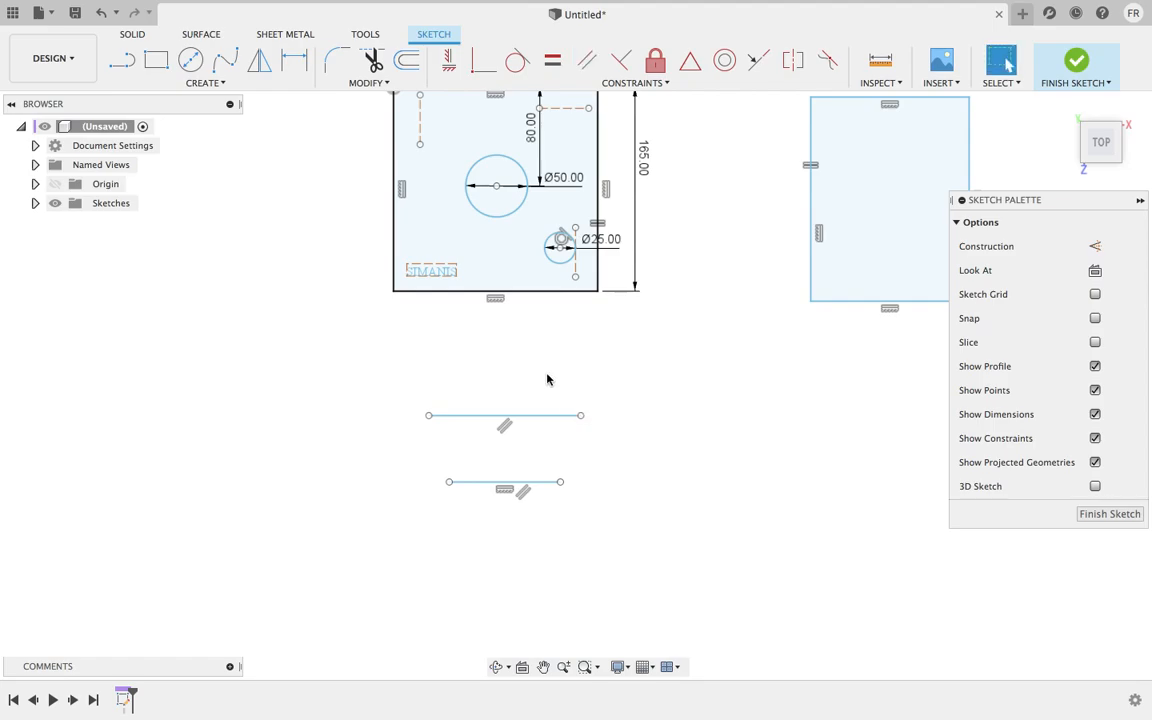
key(ctrl+z)
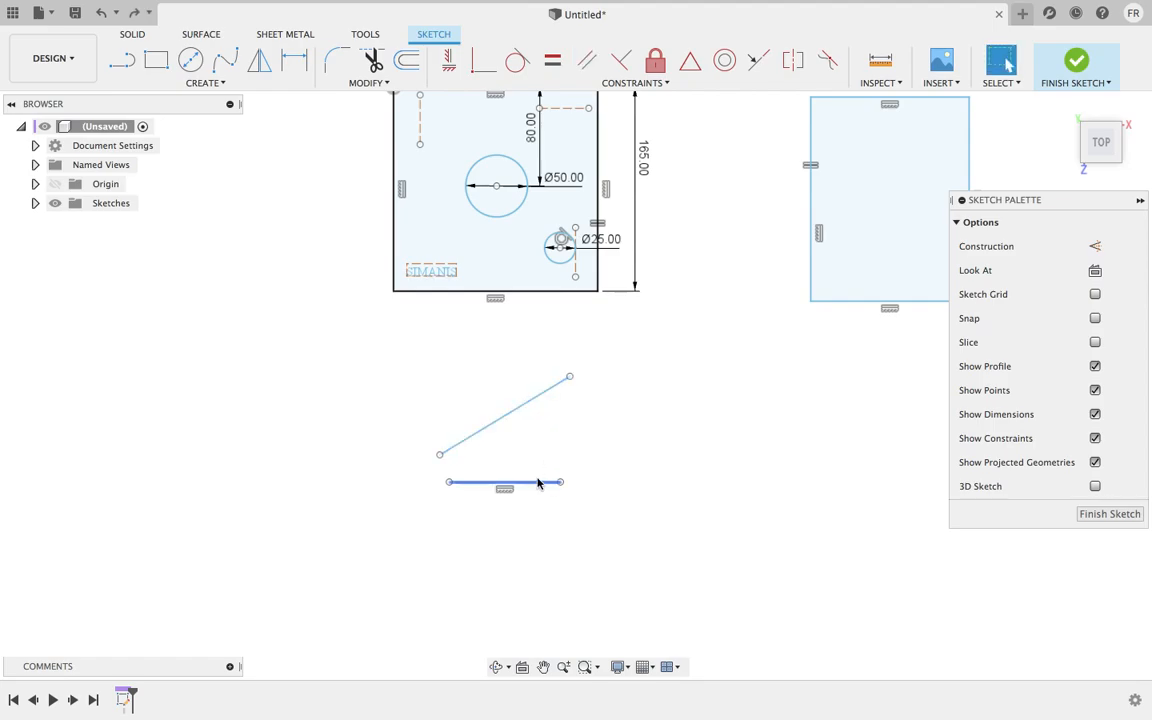
- Apply a Parallel constraint from the horizontal line beneath the square to the slanted line above it
click(587, 62)
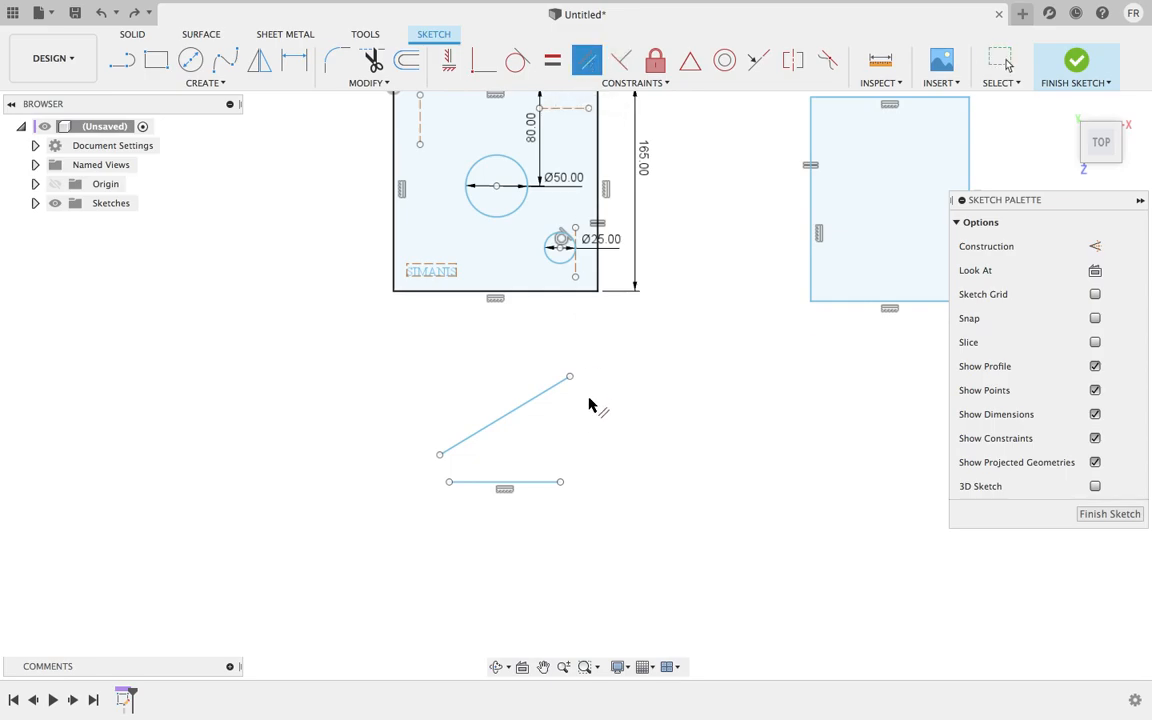
click(527, 489)
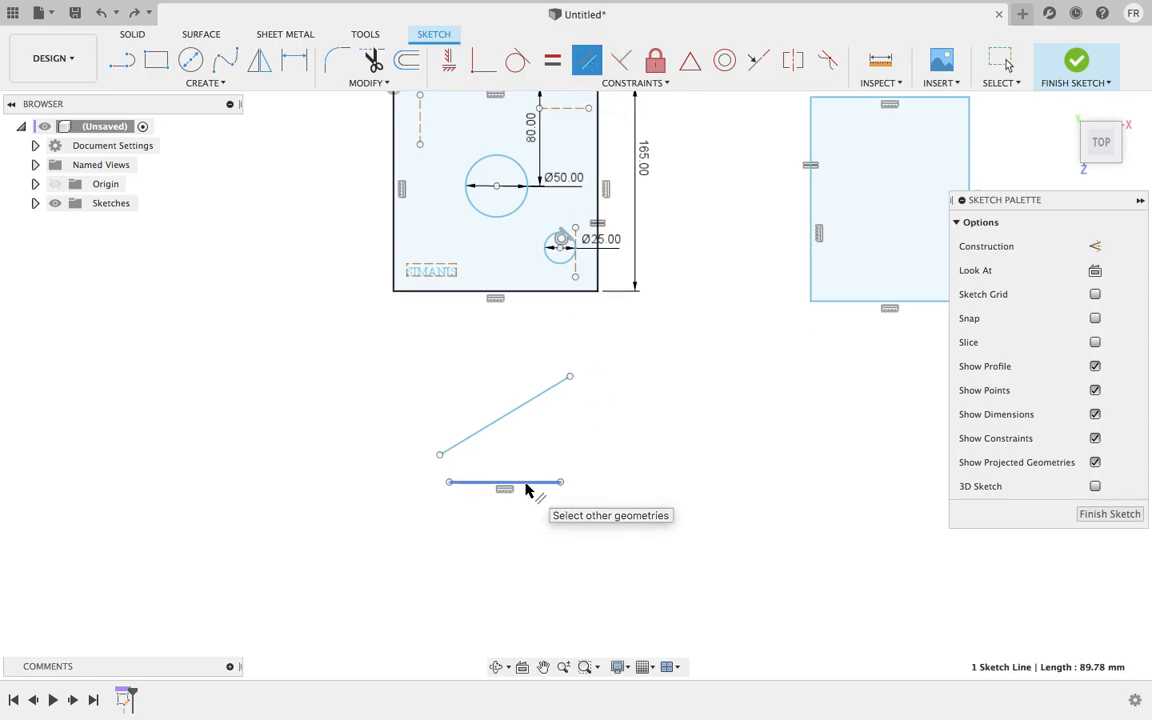
click(508, 425)
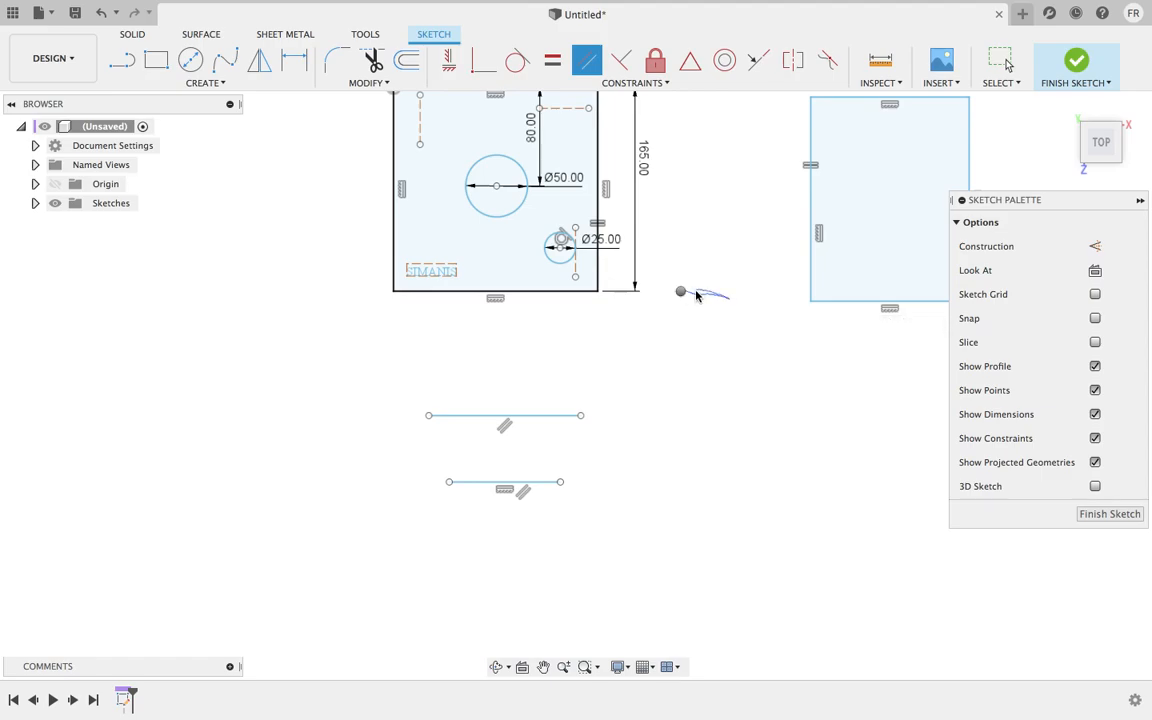
right_click(681, 291)
click(745, 304)
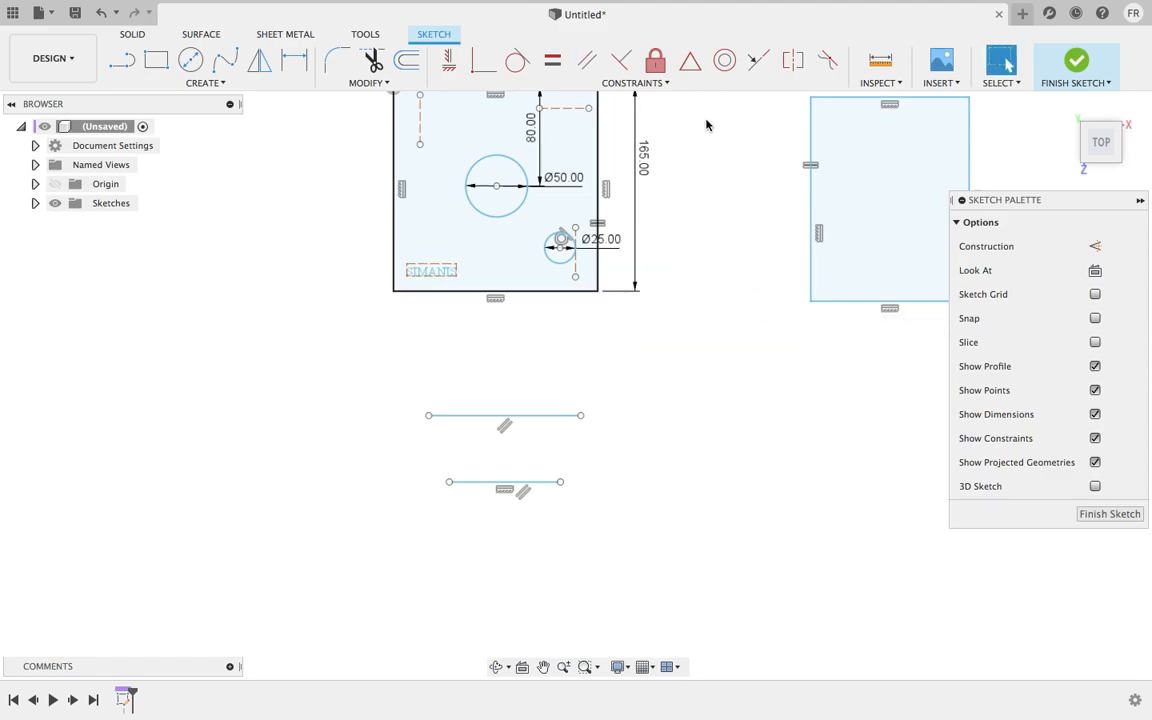
click(704, 88)
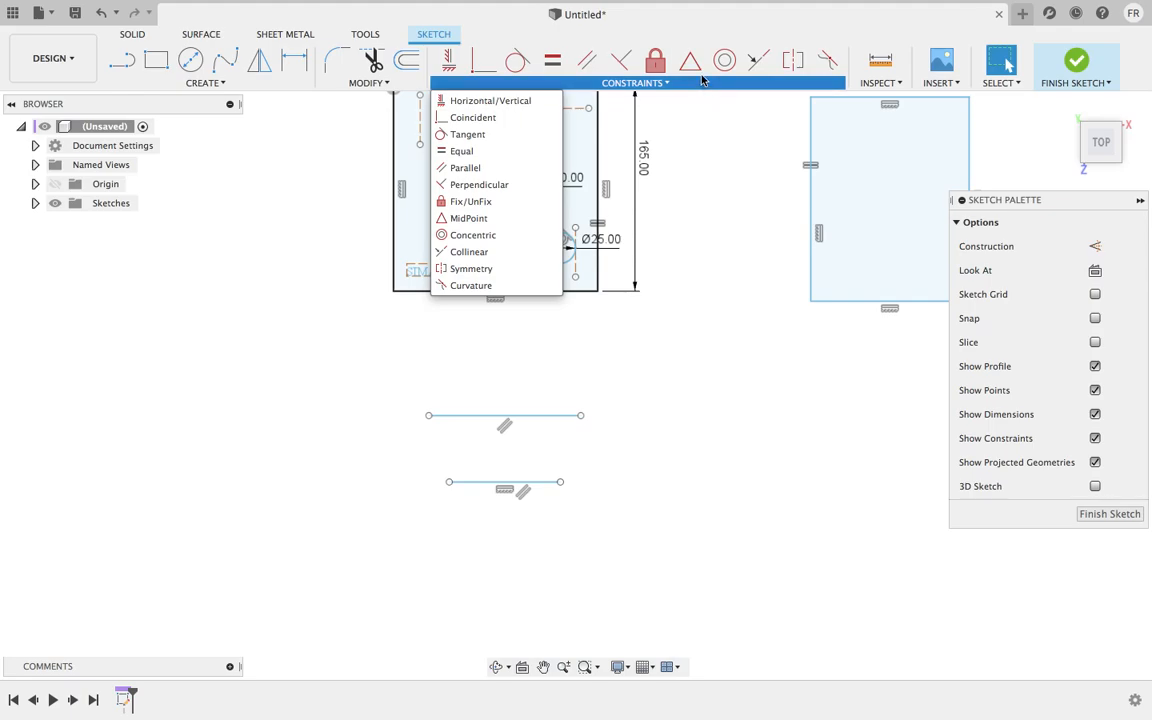
click(693, 437)
click(645, 84)
click(645, 84)
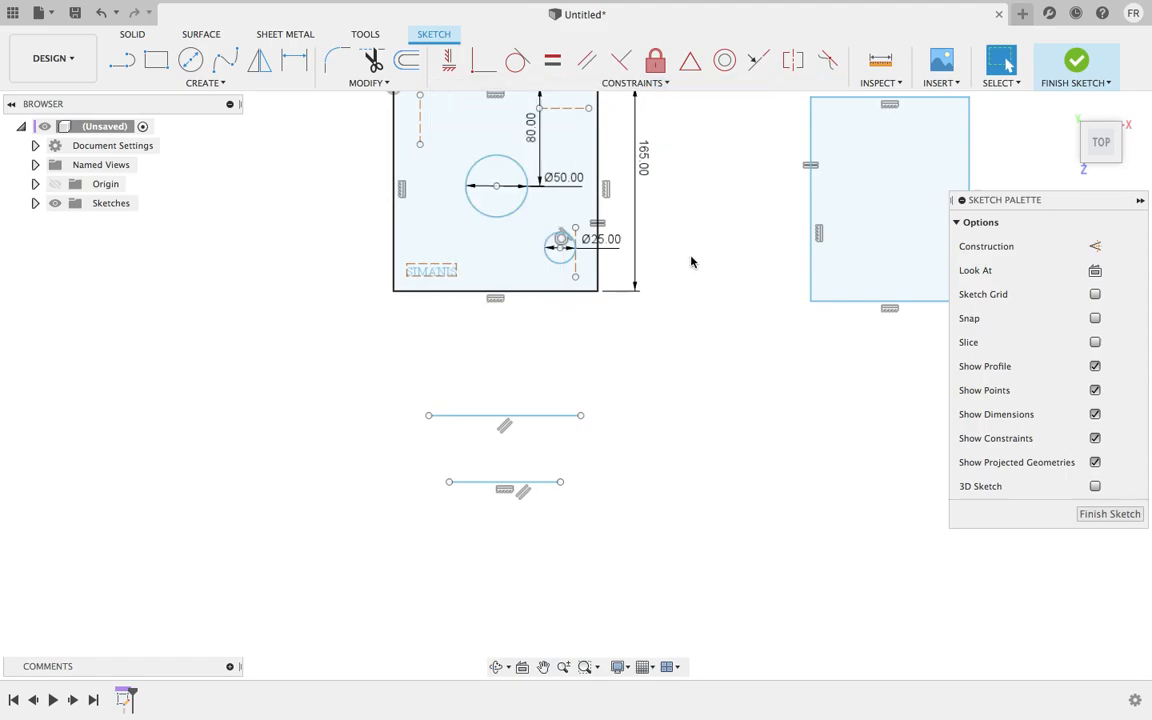
- Shift the separate rectangle slightly by its top edge, fix that edge with Fix/UnFix, and try dragging it
scroll(756, 281, down, 2)
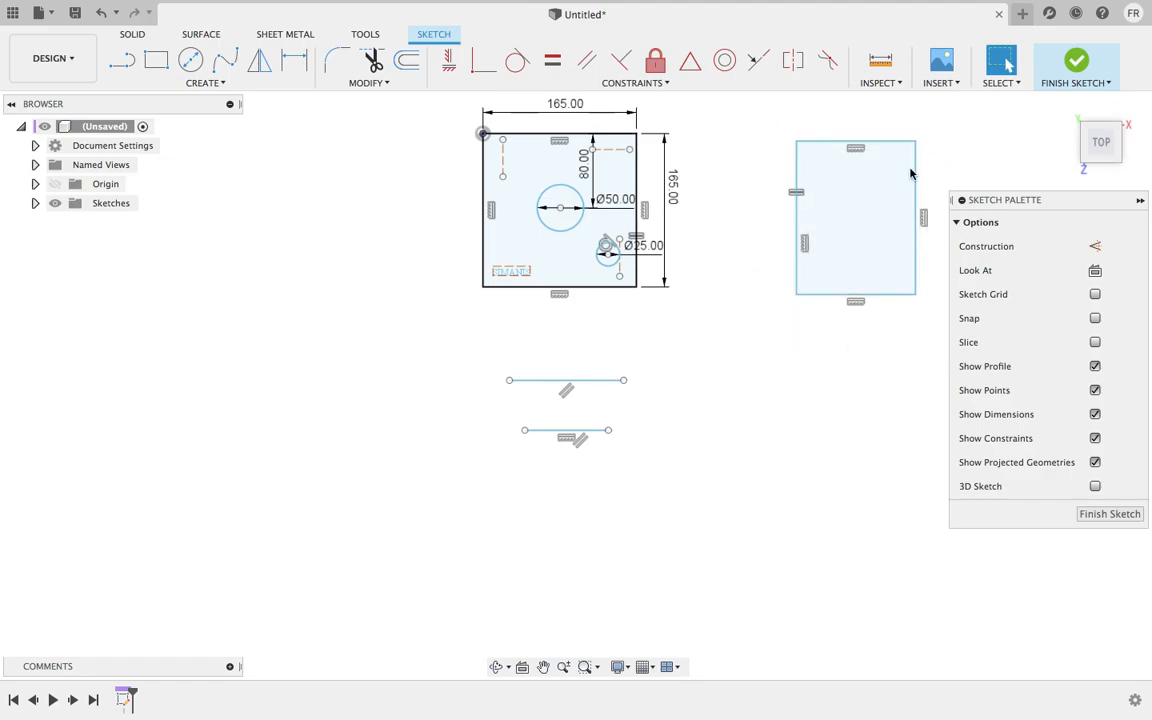
mouse_move(903, 141)
mouse_down()
mouse_move(895, 173)
mouse_move(882, 146)
mouse_up()
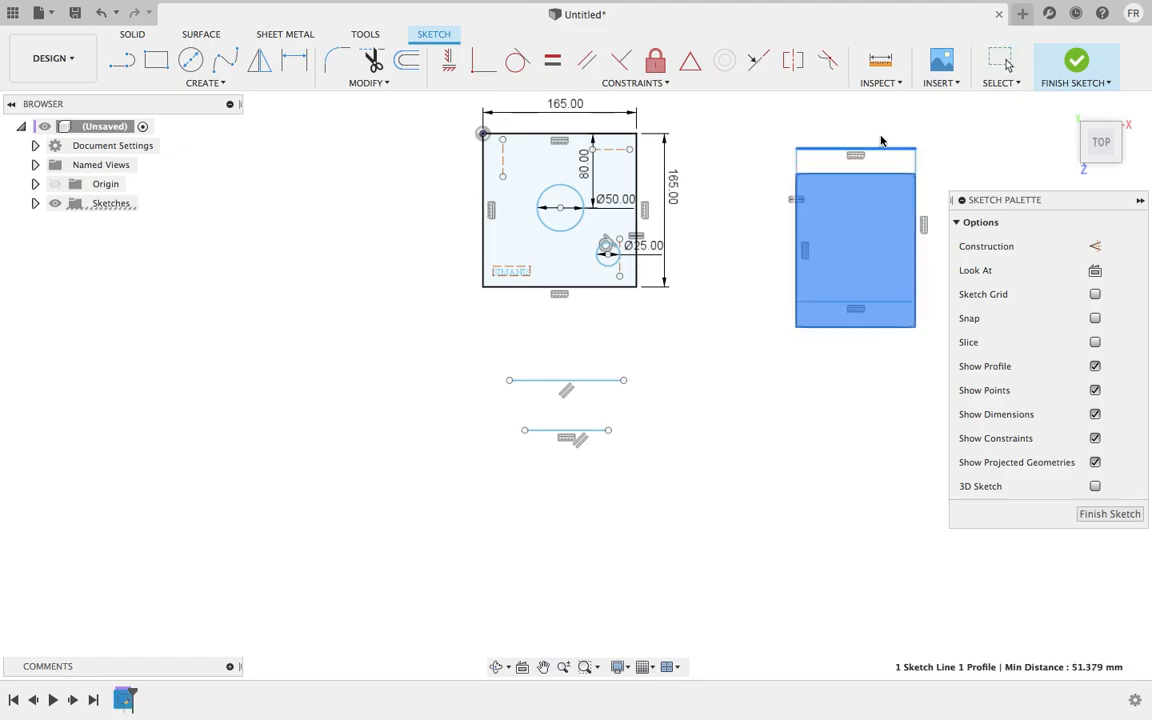
click(656, 62)
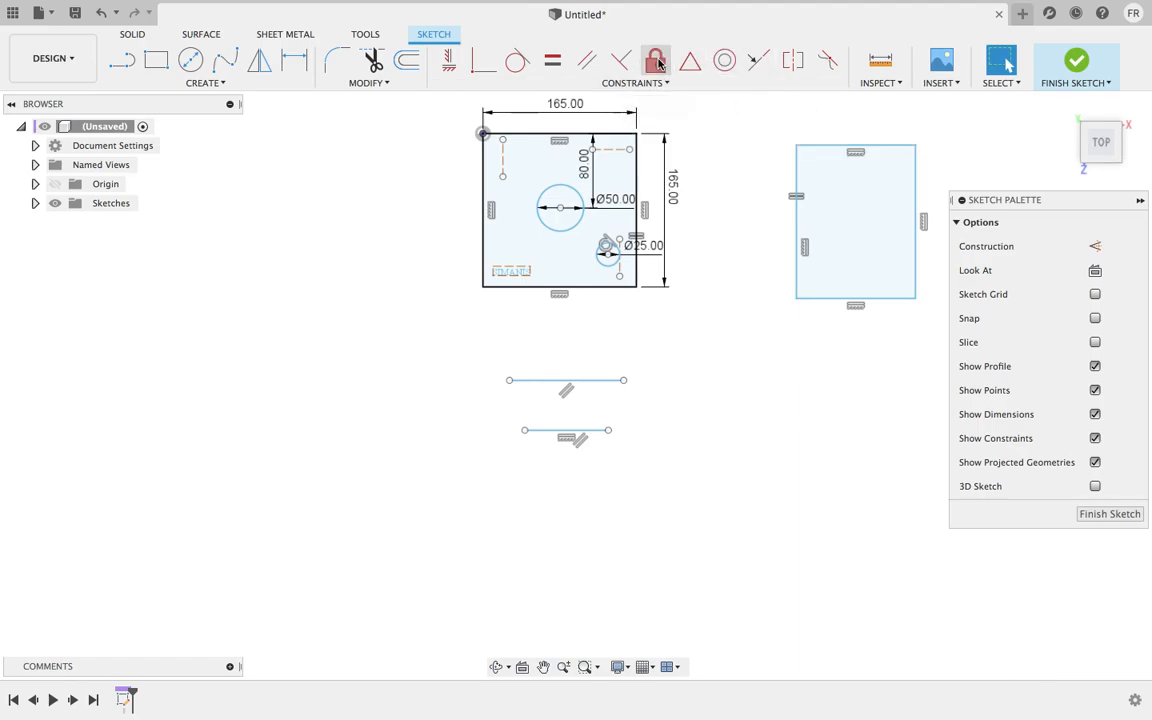
right_click(920, 121)
click(958, 118)
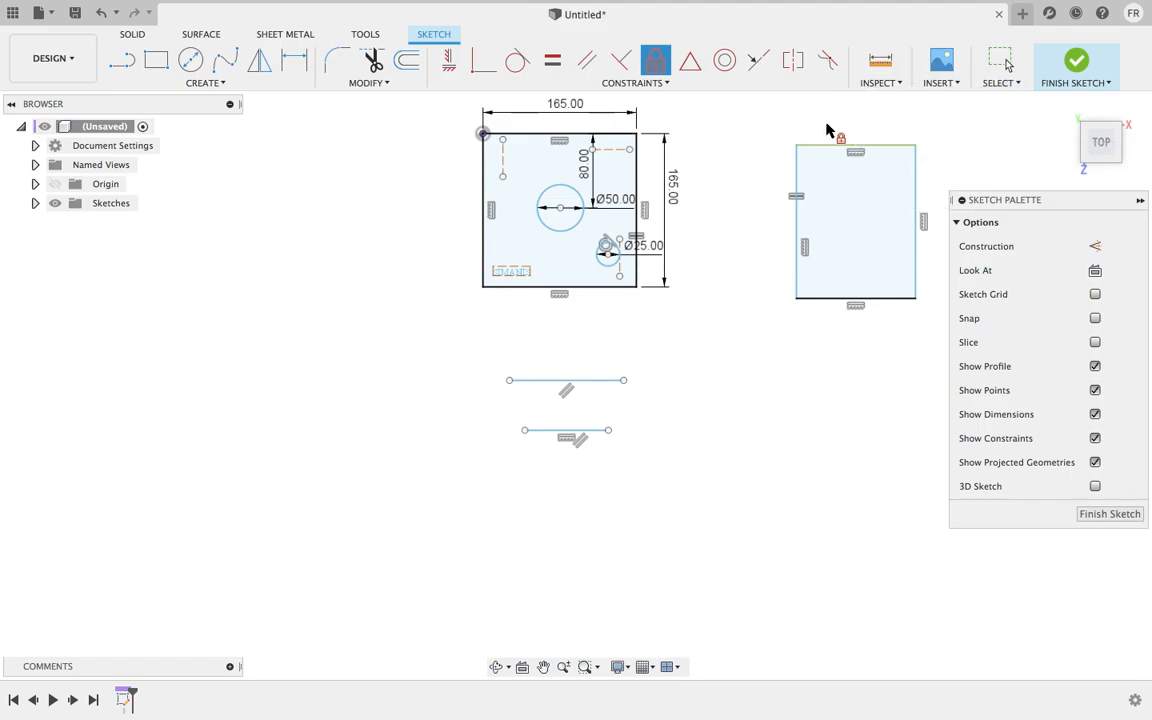
key(Escape)
scroll(855, 148, up, 3)
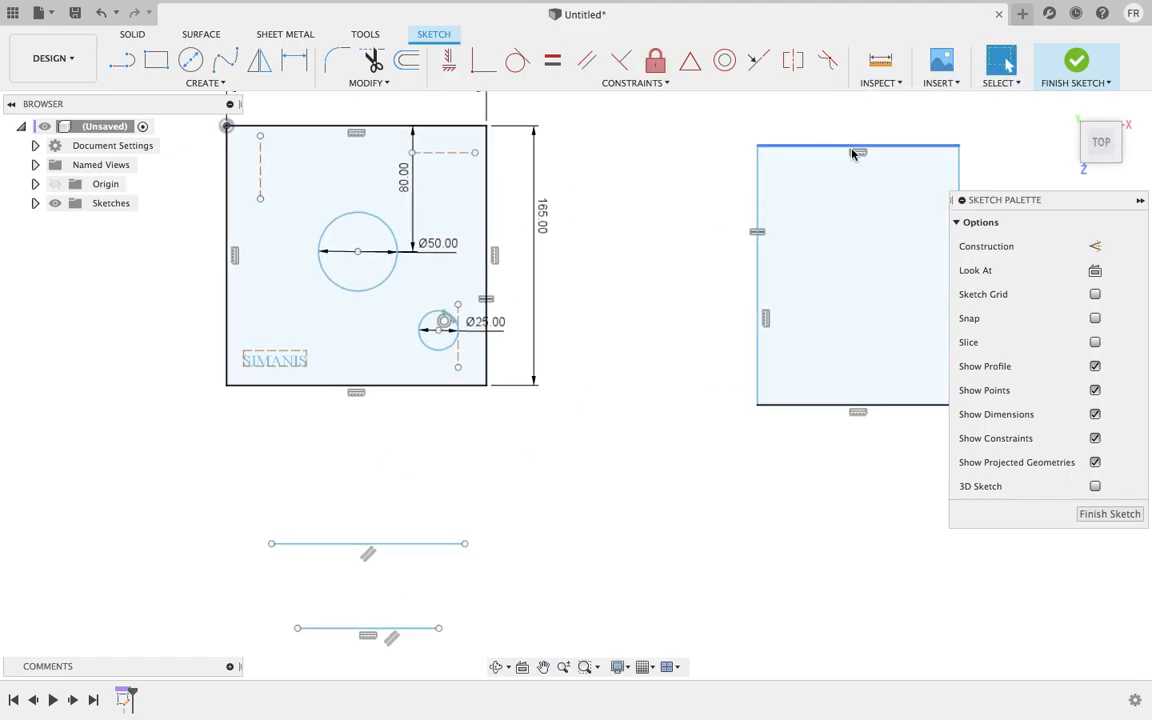
drag(914, 147, 915, 119)
drag(923, 148, 918, 129)
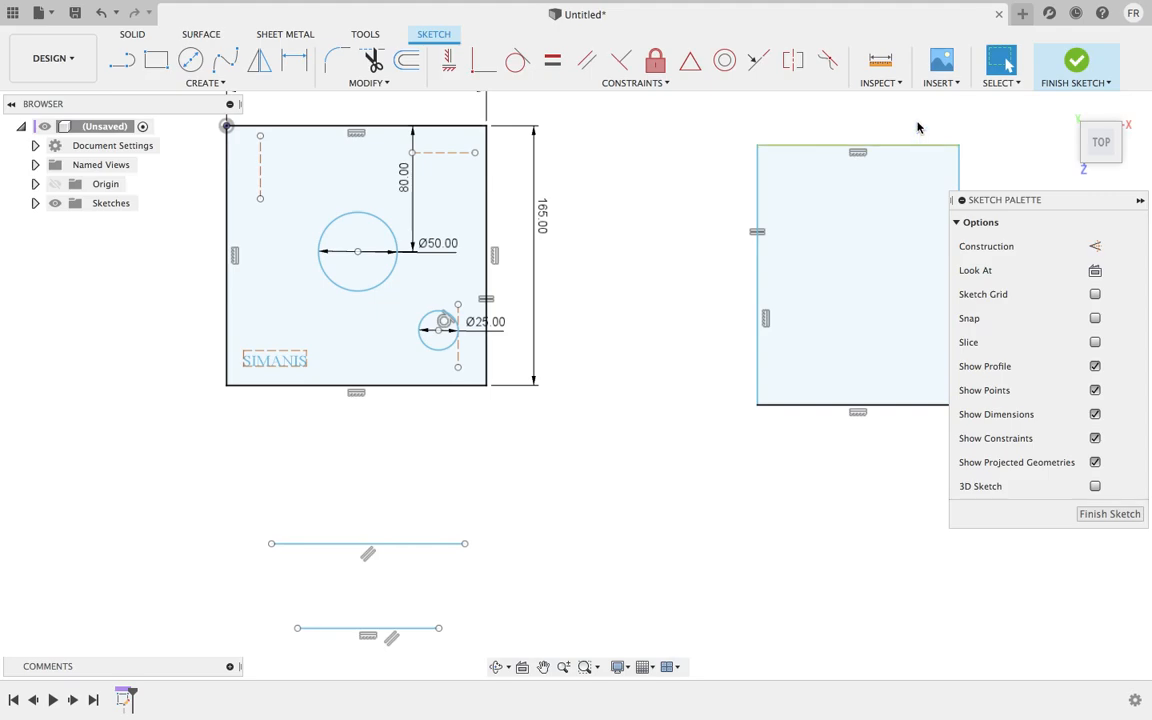
- Unfix the separate rectangle's top edge and shift the rectangle by that edge
click(657, 63)
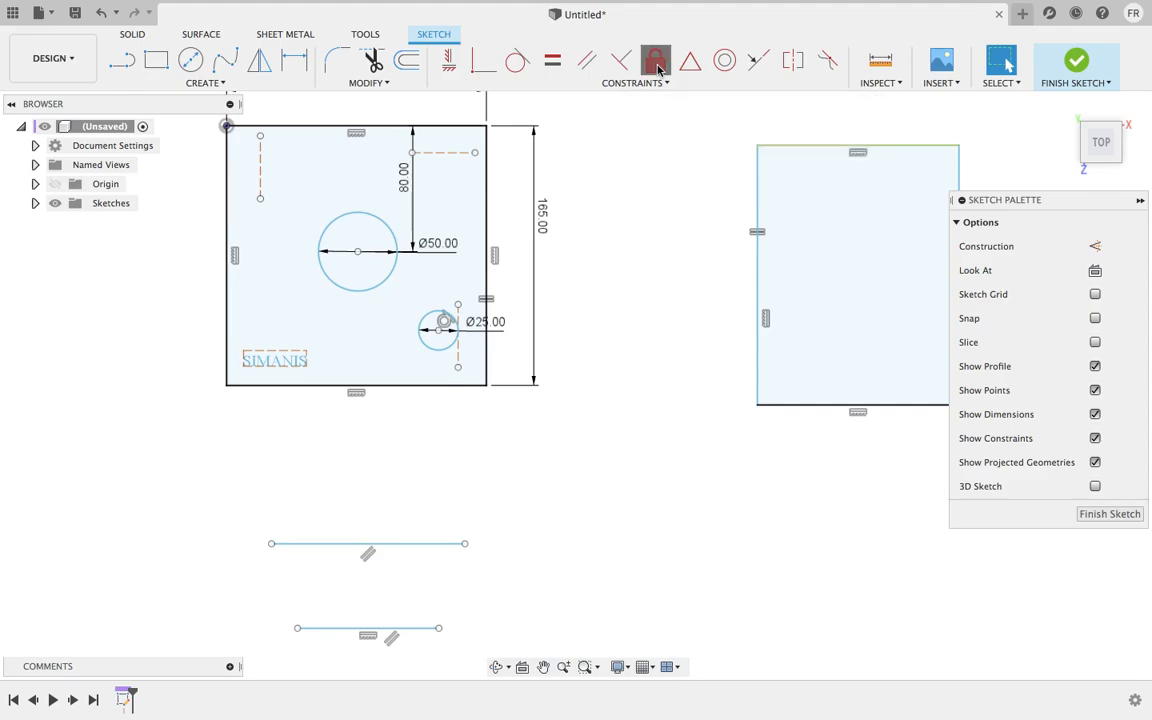
click(810, 148)
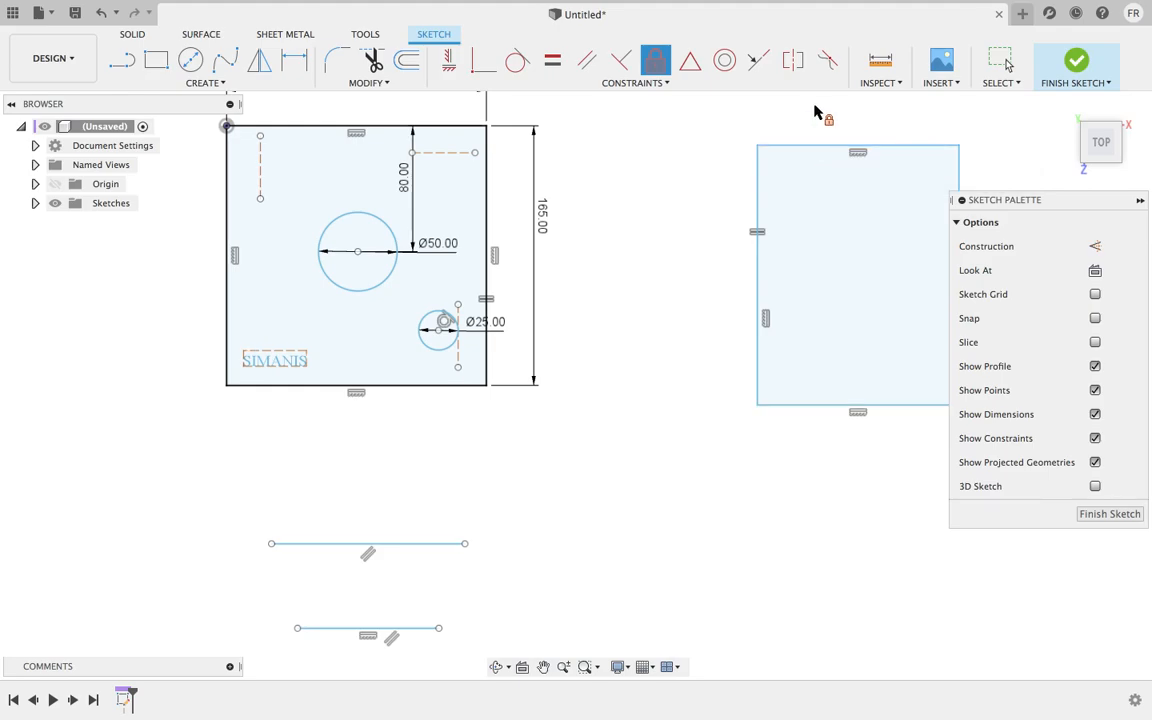
right_click(895, 112)
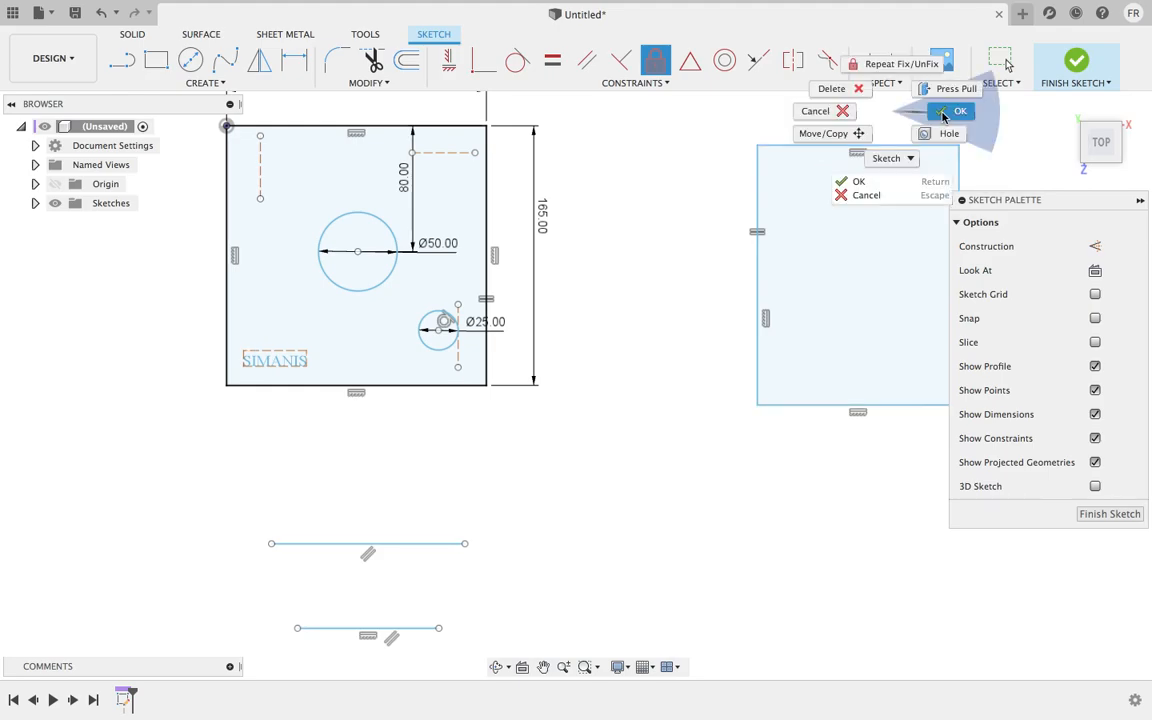
key(Escape)
mouse_move(785, 152)
mouse_down()
mouse_move(787, 120)
mouse_move(797, 185)
mouse_move(790, 168)
mouse_up()
scroll(649, 221, down, 3)
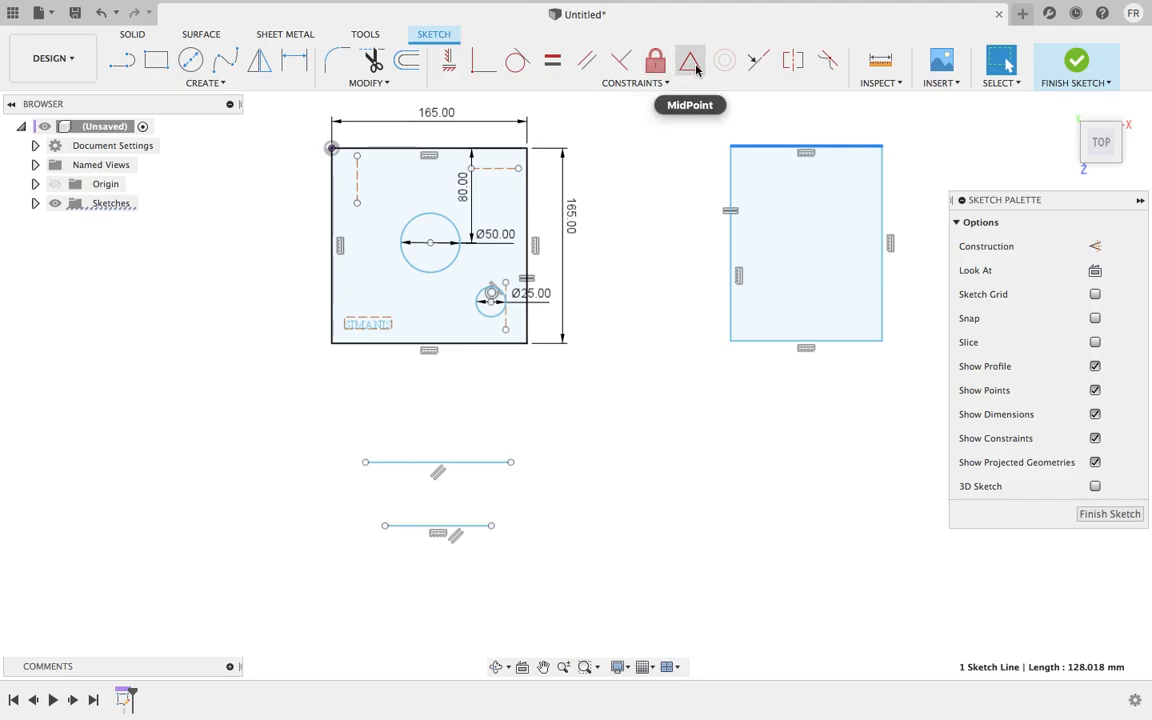
- Draw a slanted line about 99 mm long below and between the square and the rectangle, falling to the right
click(121, 66)
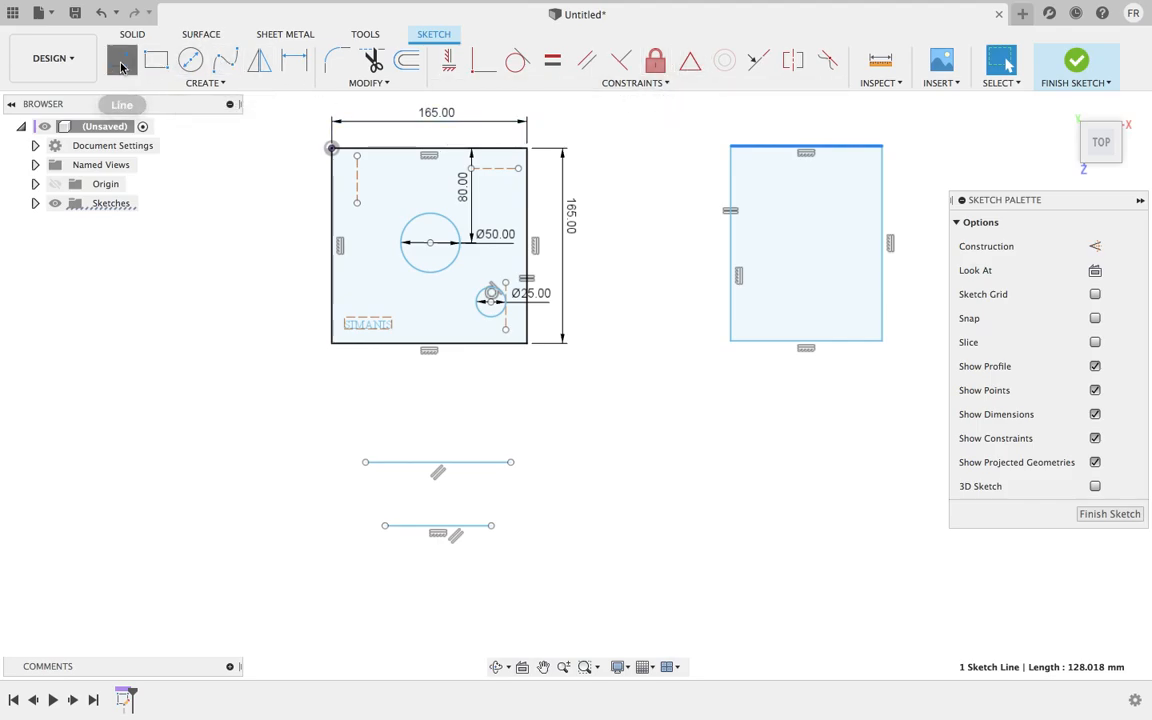
click(584, 391)
click(680, 459)
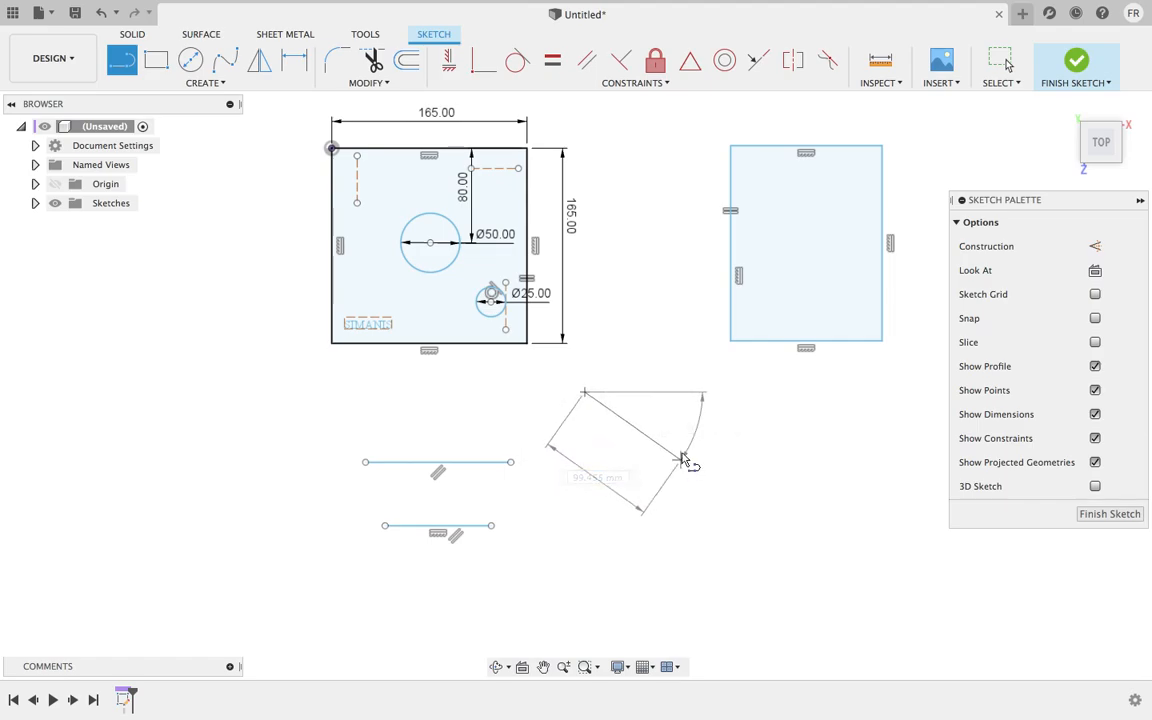
right_click(660, 360)
click(700, 354)
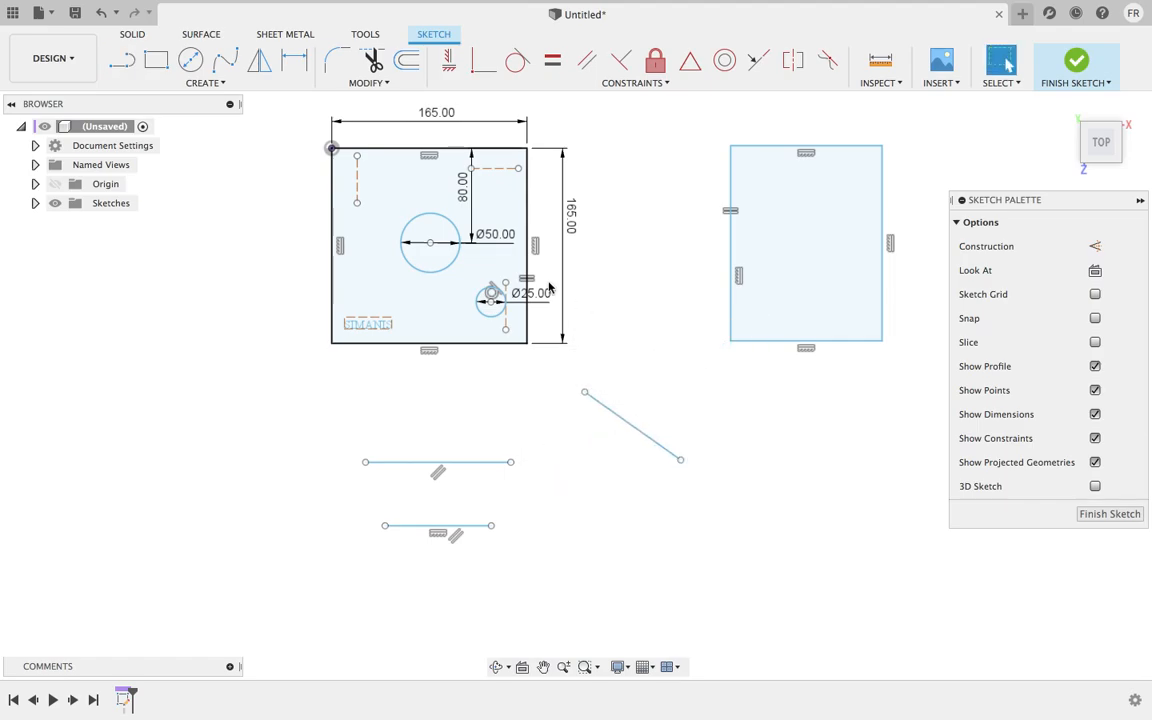
- Apply a MidPoint constraint from the new slanted line to the upper of the two parallel lines
click(702, 86)
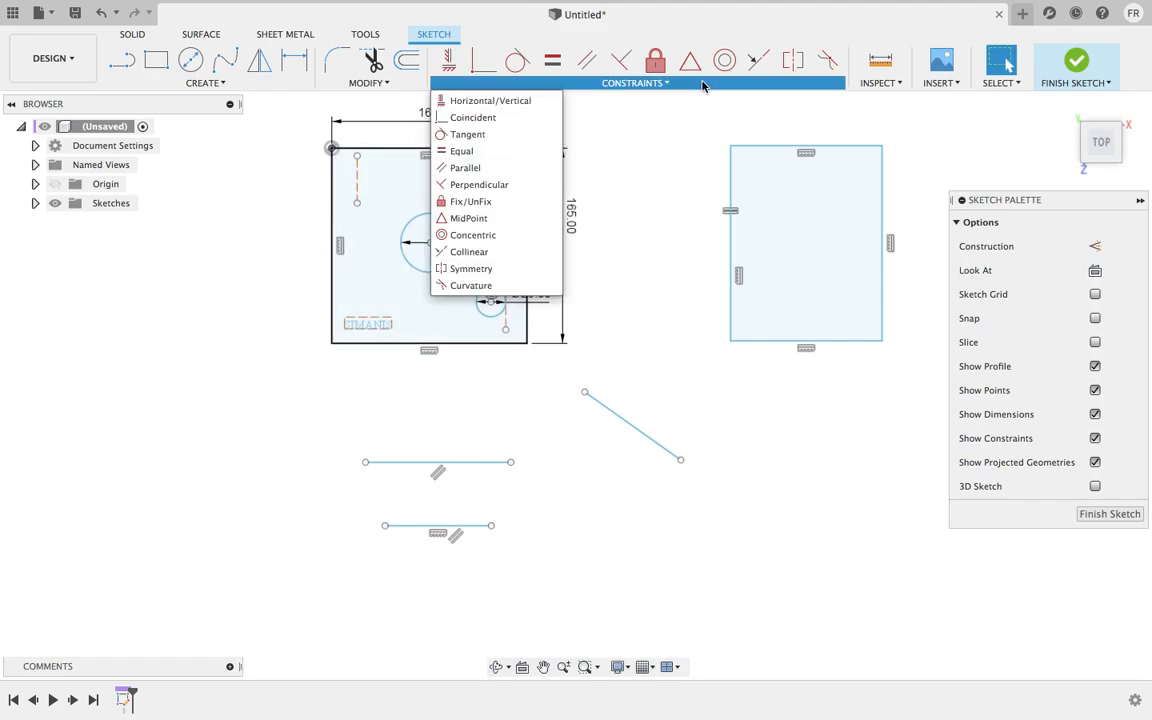
click(692, 63)
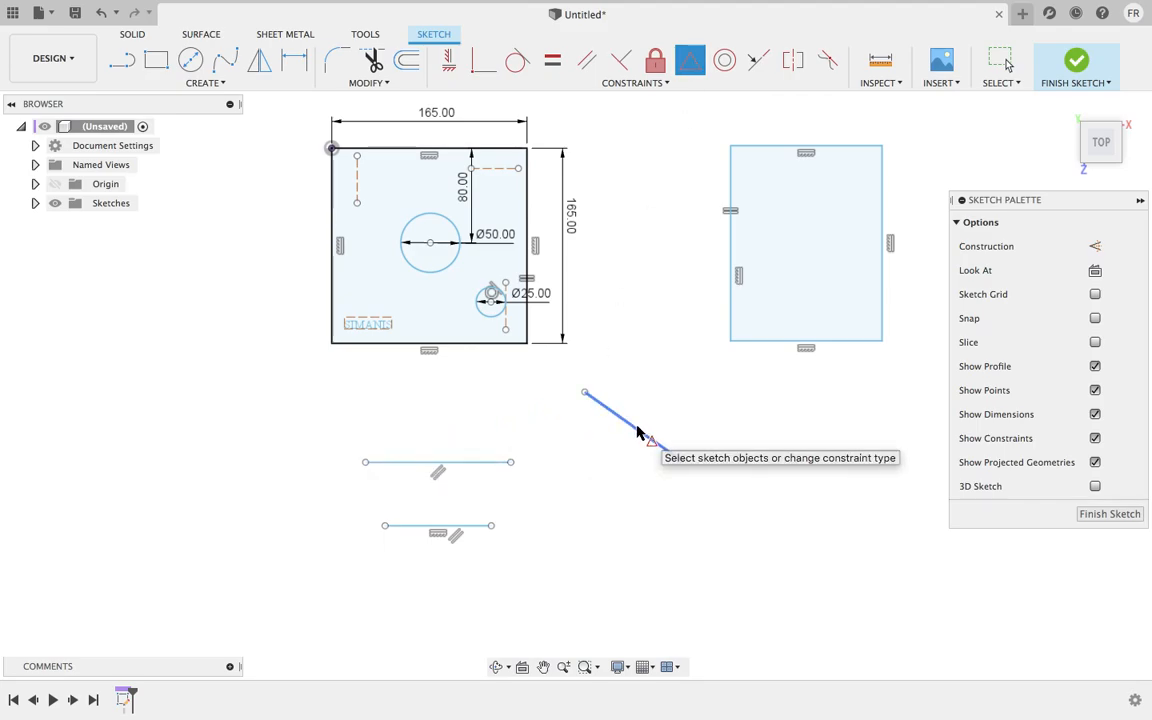
click(693, 63)
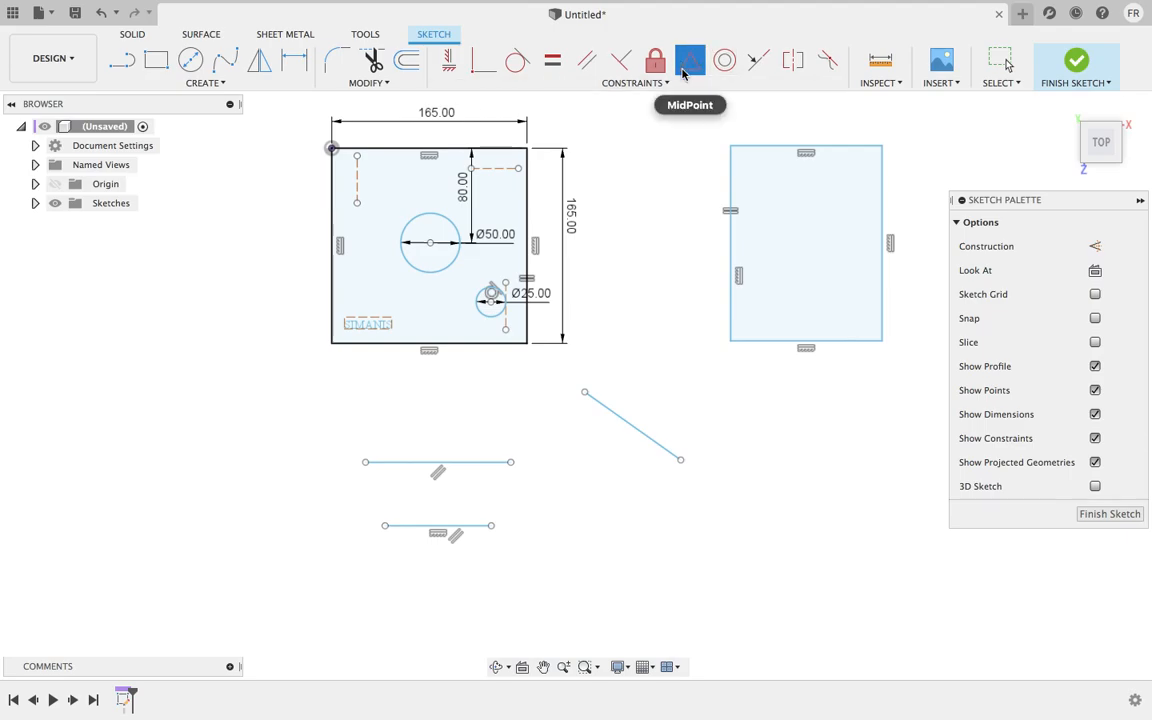
click(628, 429)
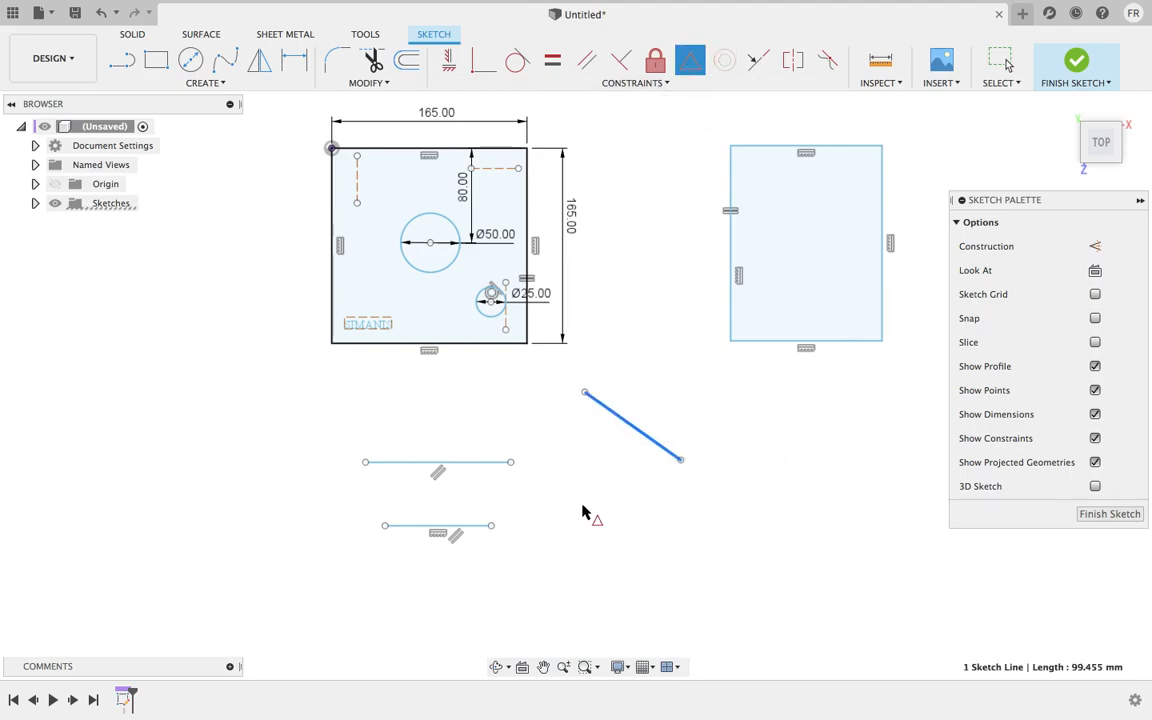
click(455, 465)
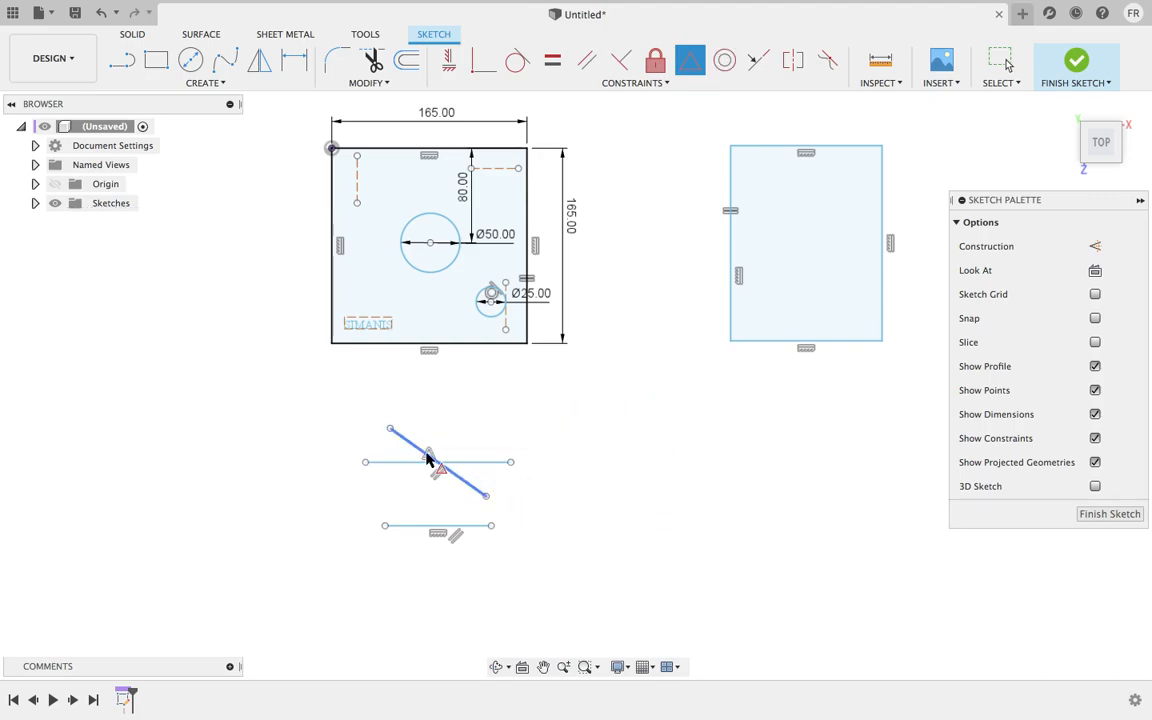
scroll(450, 465, up, 5)
scroll(455, 475, up, 5)
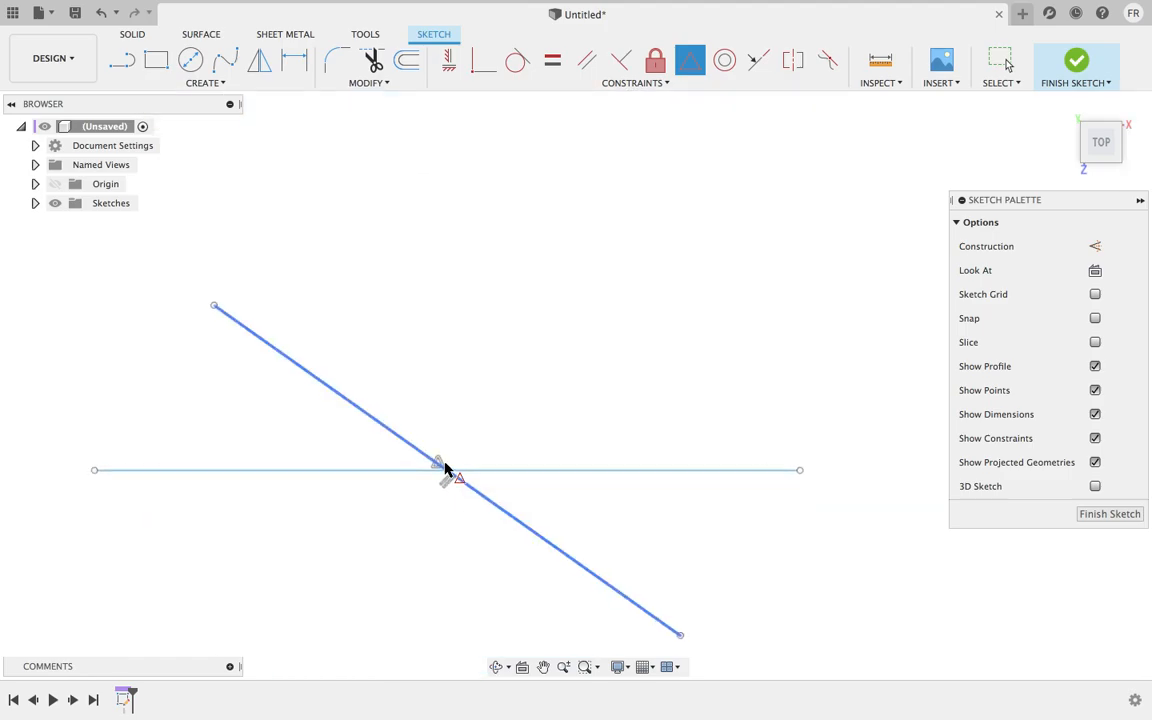
scroll(452, 465, down, 5)
right_click(617, 360)
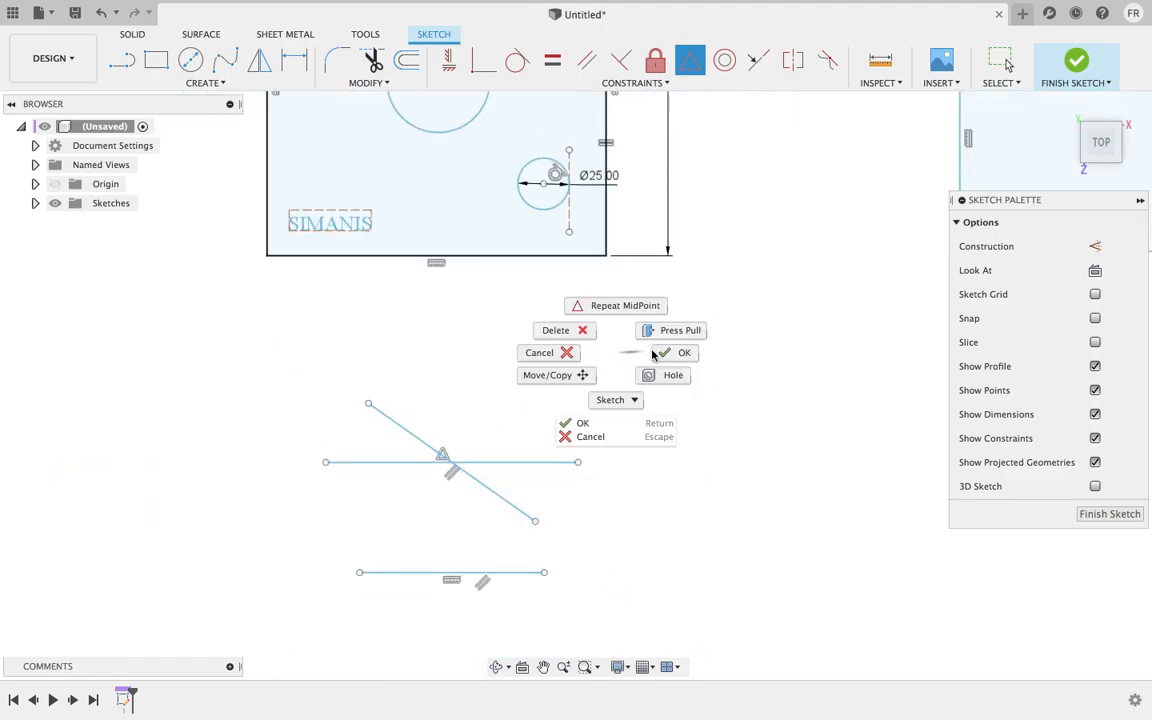
click(671, 357)
- Draw a small circle about 17 mm in diameter inside the square, directly above the 50 mm circle
scroll(705, 125, down, 4)
middle_drag(705, 125, 714, 223)
mouse_move(721, 84)
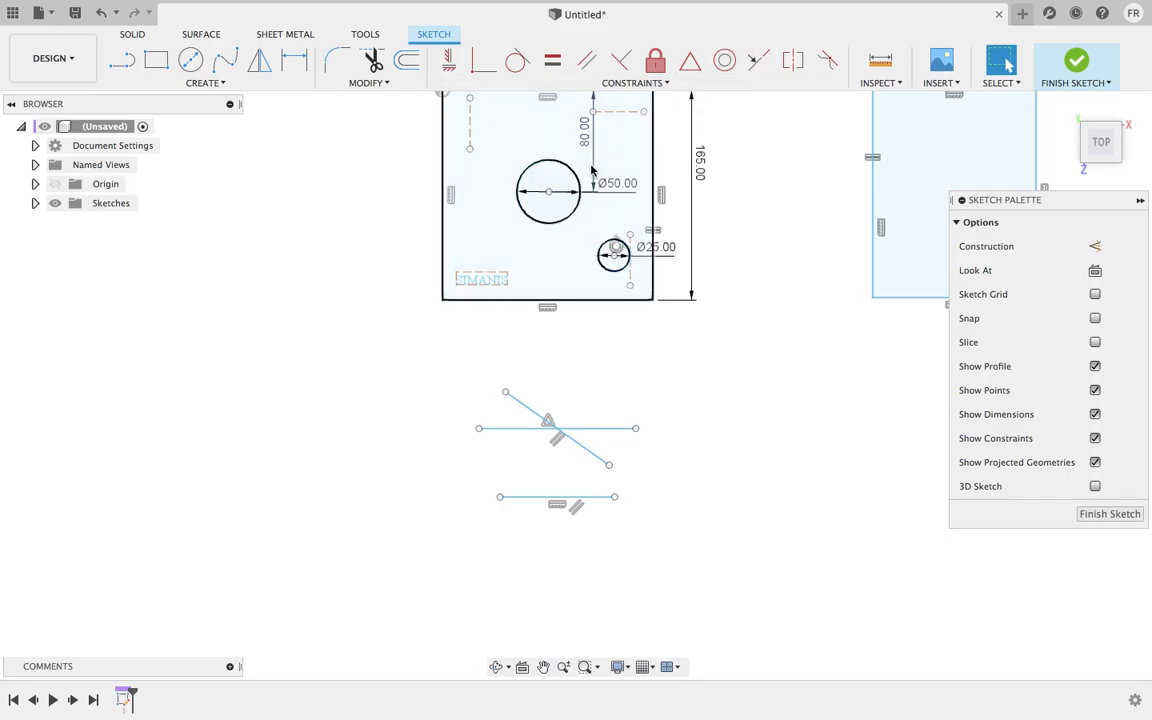
scroll(546, 161, up, 2)
scroll(546, 161, up, 4)
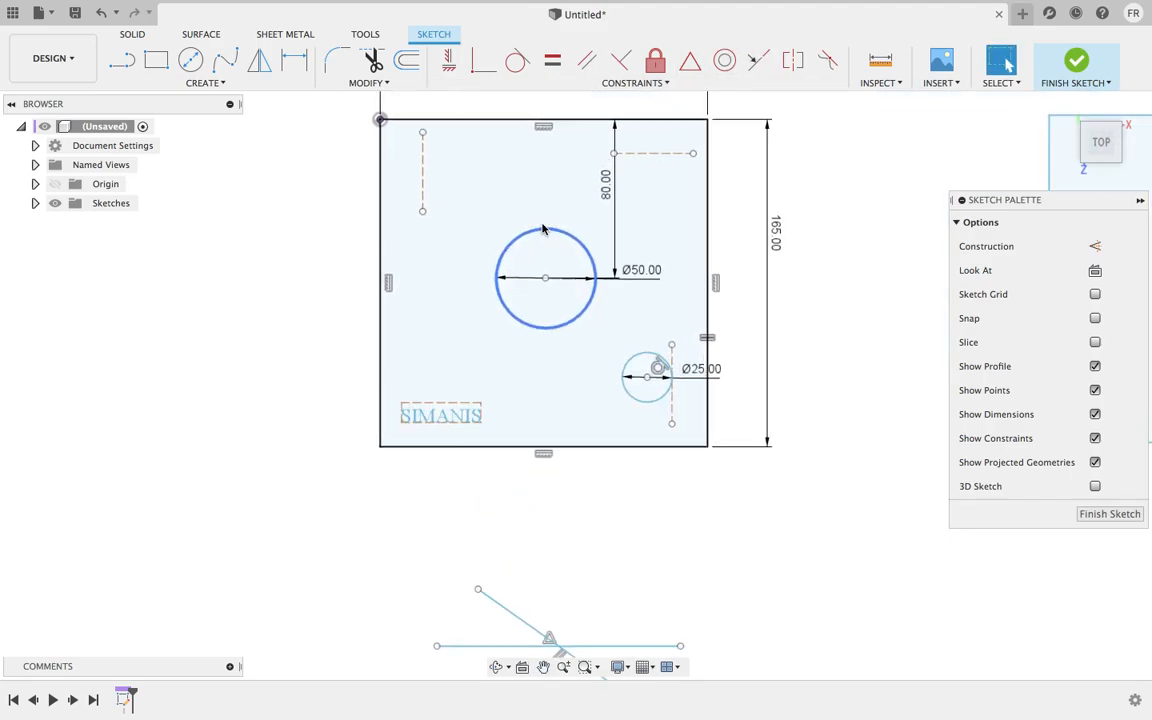
middle_drag(506, 138, 508, 177)
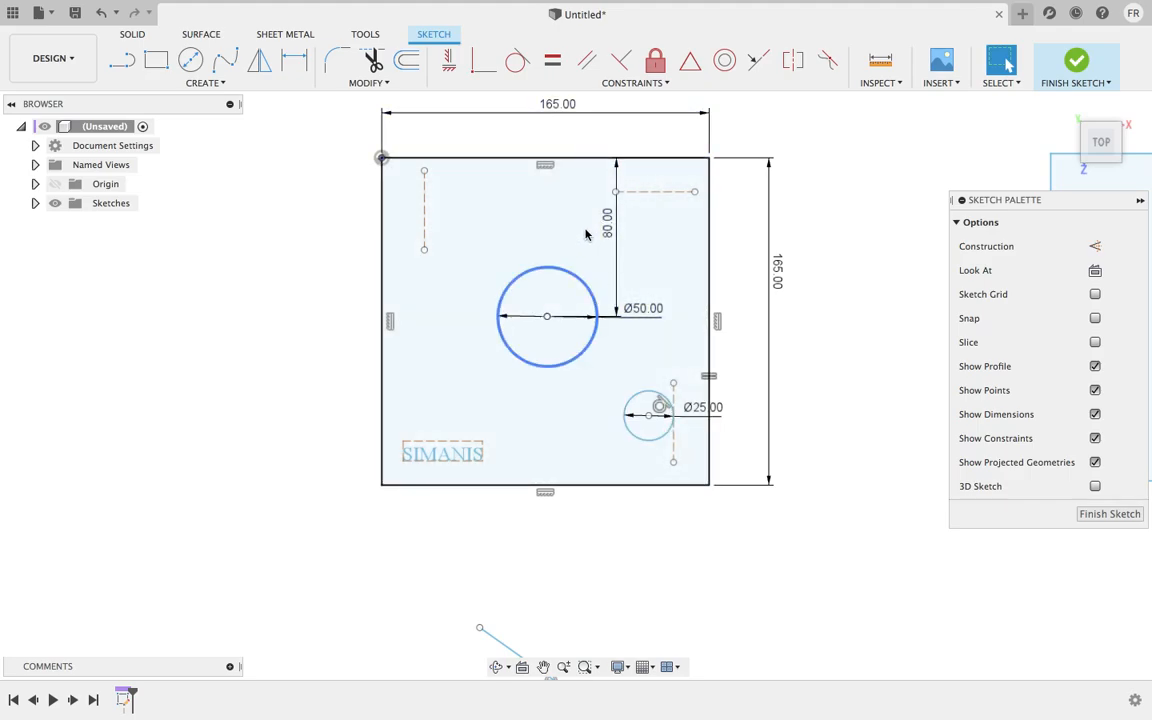
click(190, 60)
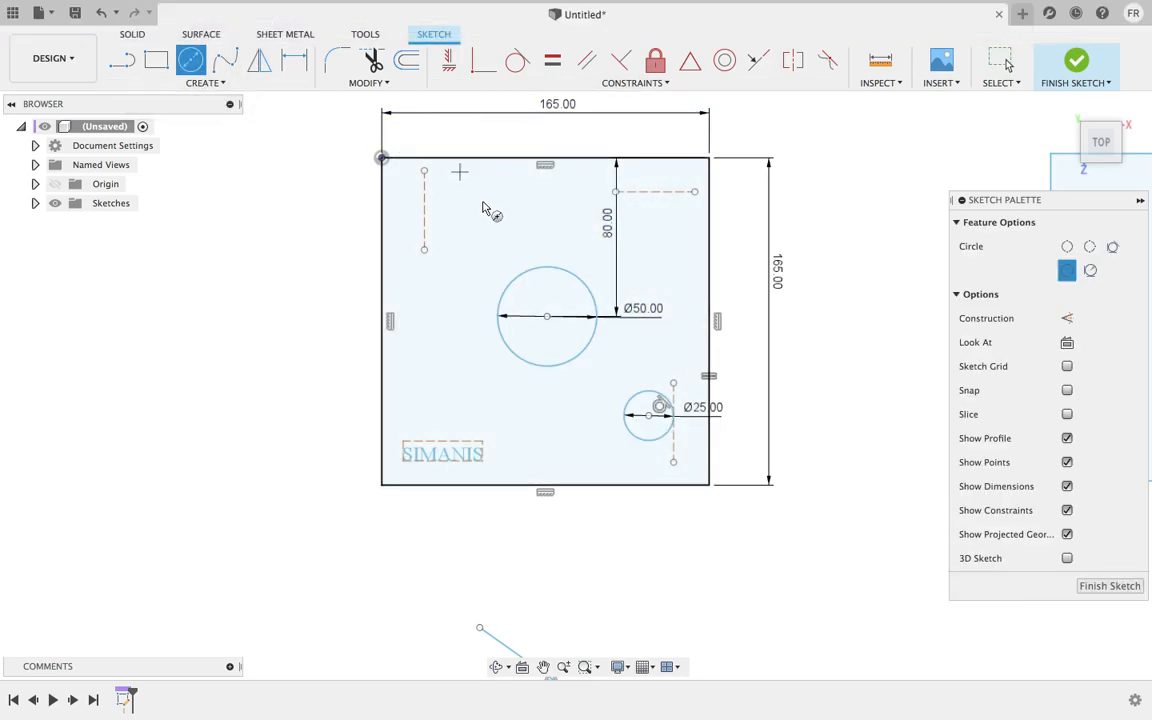
click(545, 214)
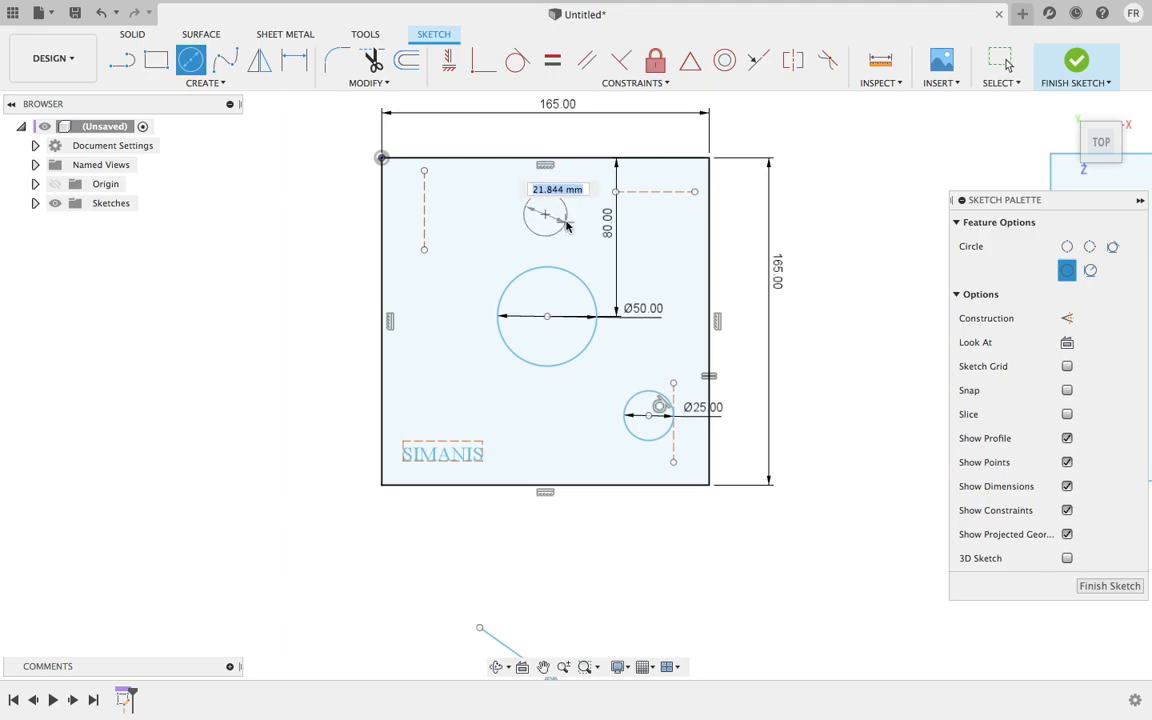
click(530, 204)
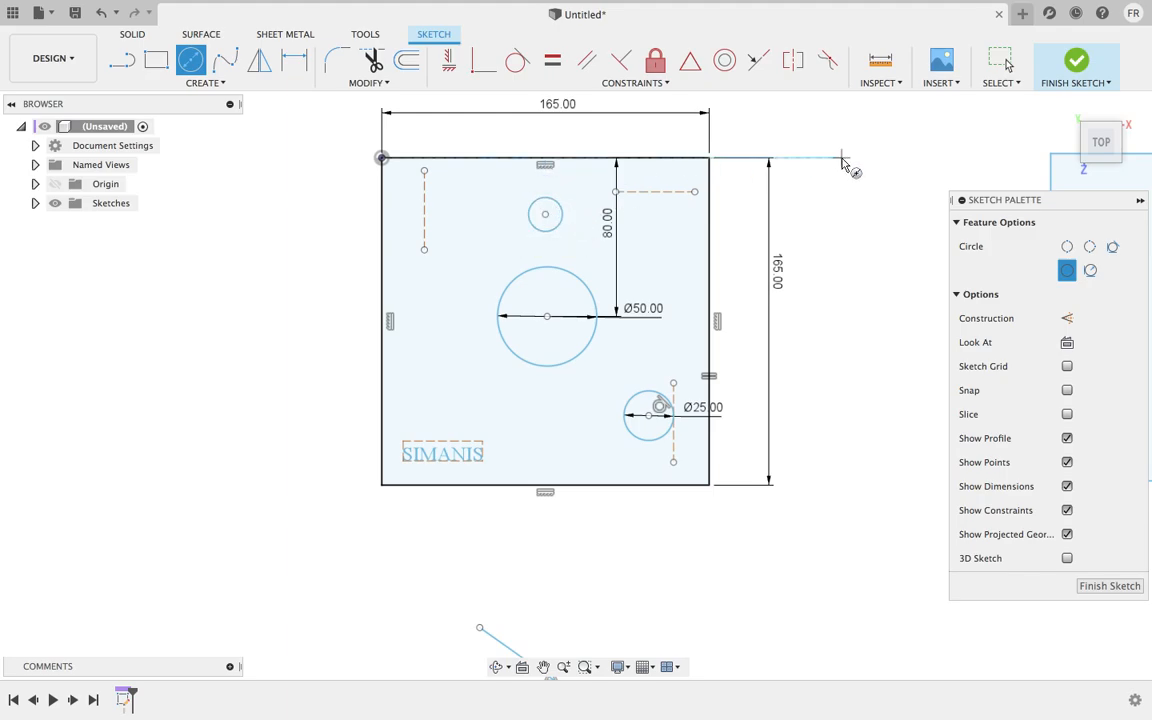
right_click(840, 160)
click(900, 160)
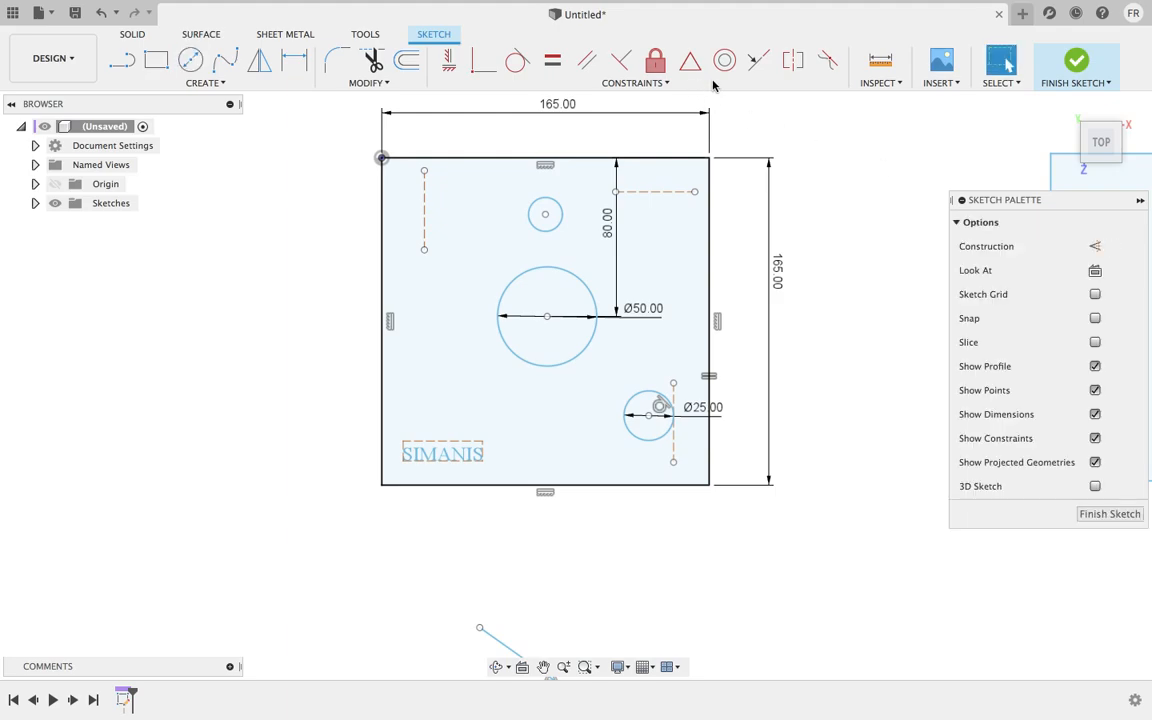
- Apply a Concentric constraint between the small upper circle and the 50 mm circle inside the square
click(727, 62)
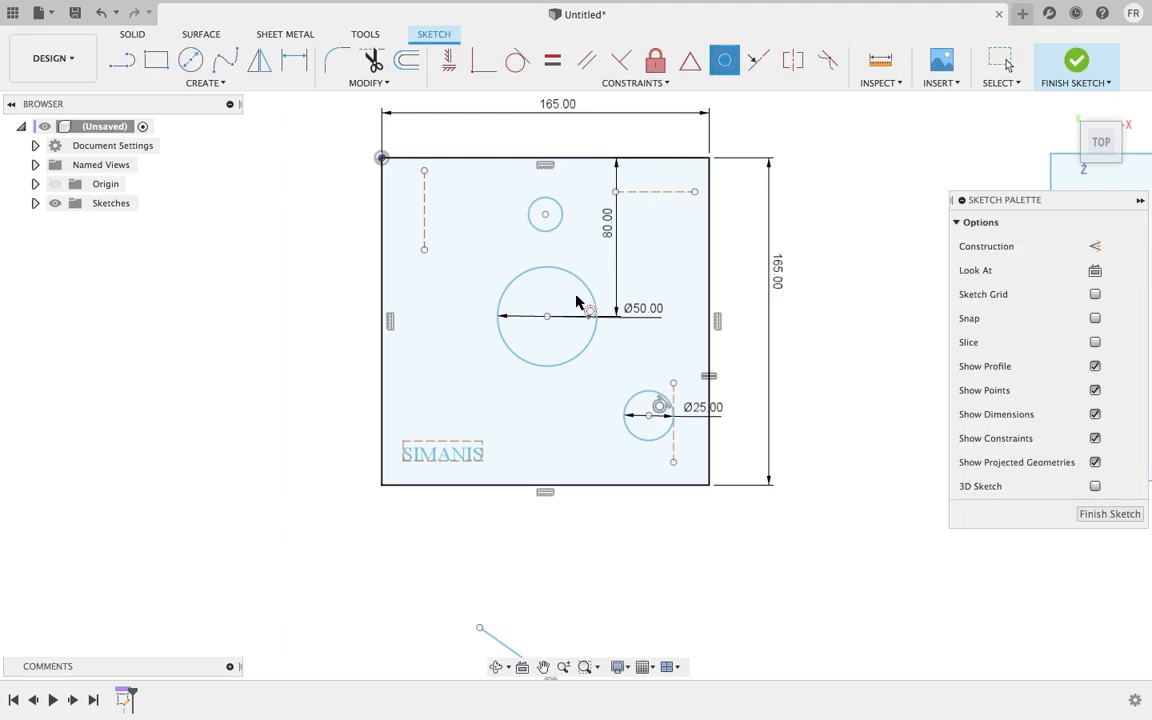
click(561, 212)
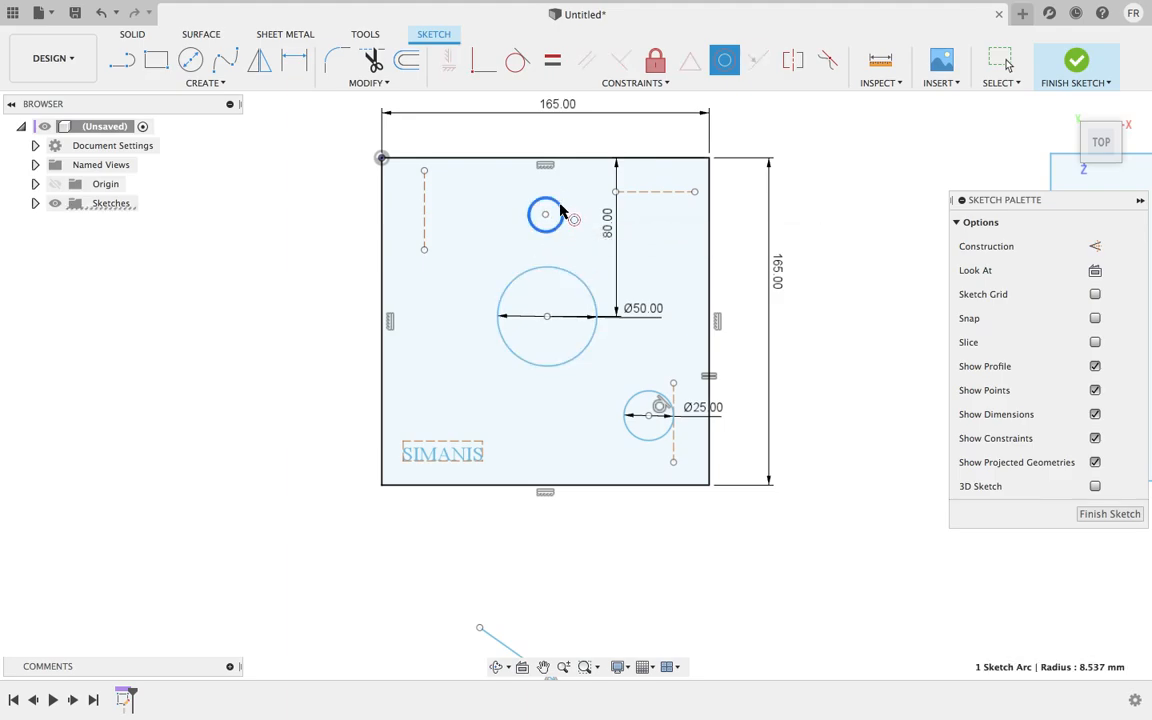
click(582, 290)
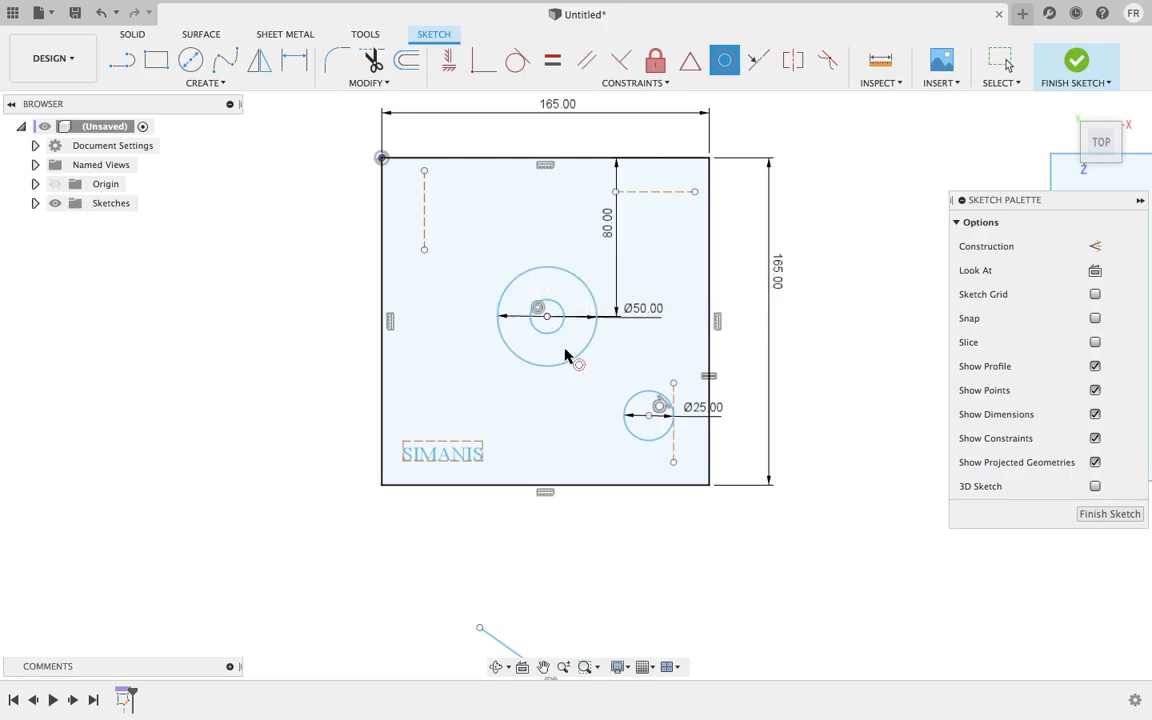
right_click(846, 208)
click(896, 213)
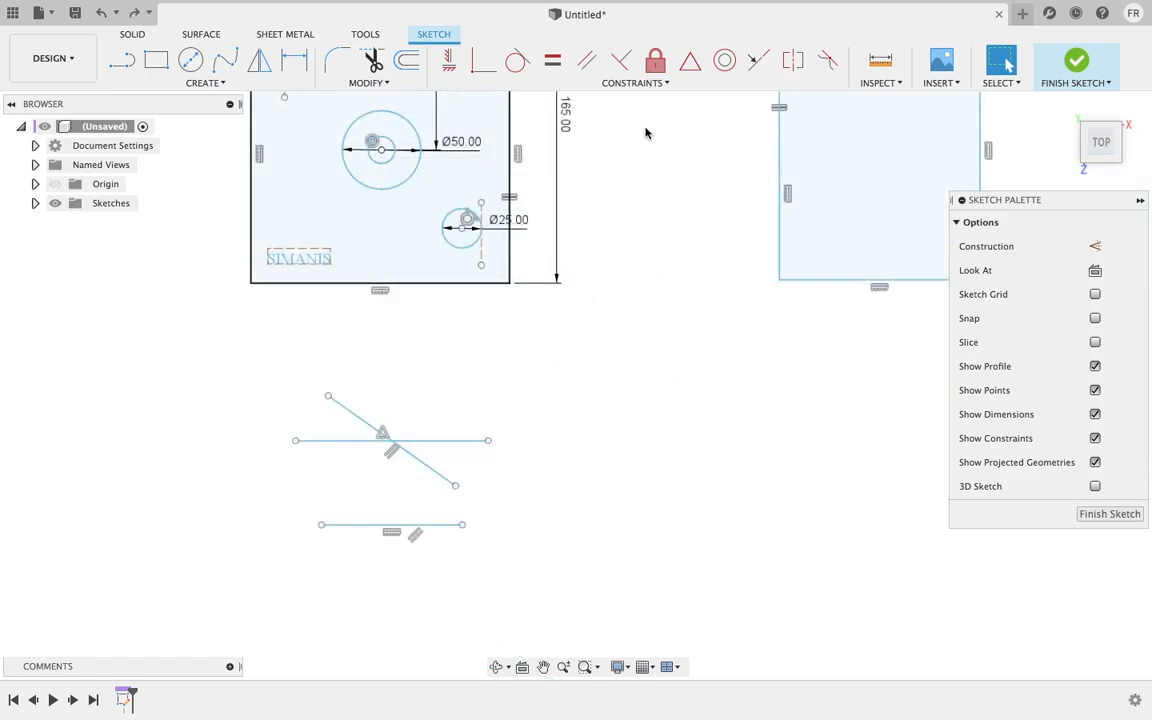
click(687, 88)
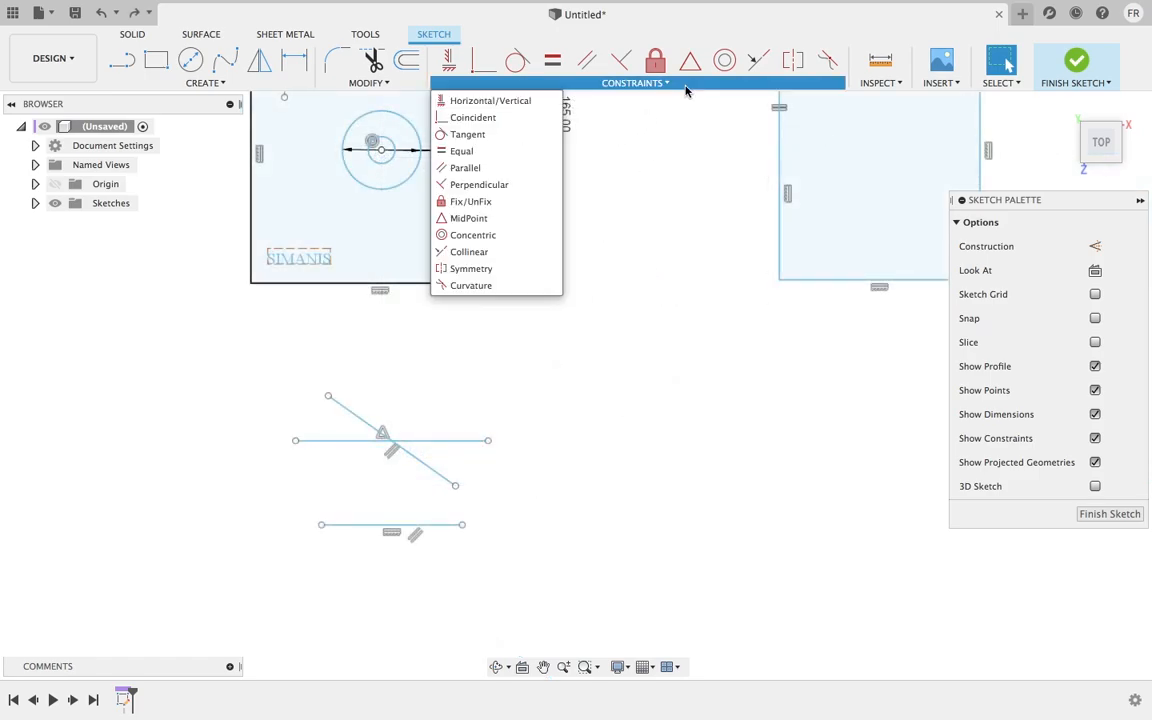
click(685, 88)
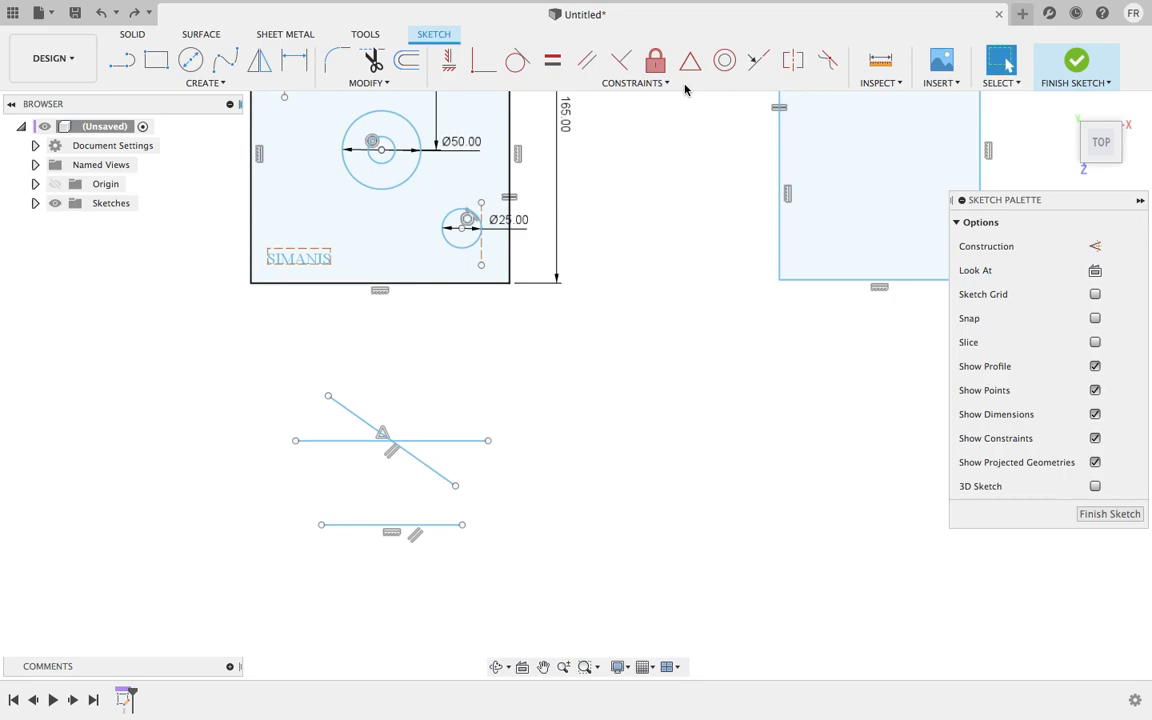
click(685, 89)
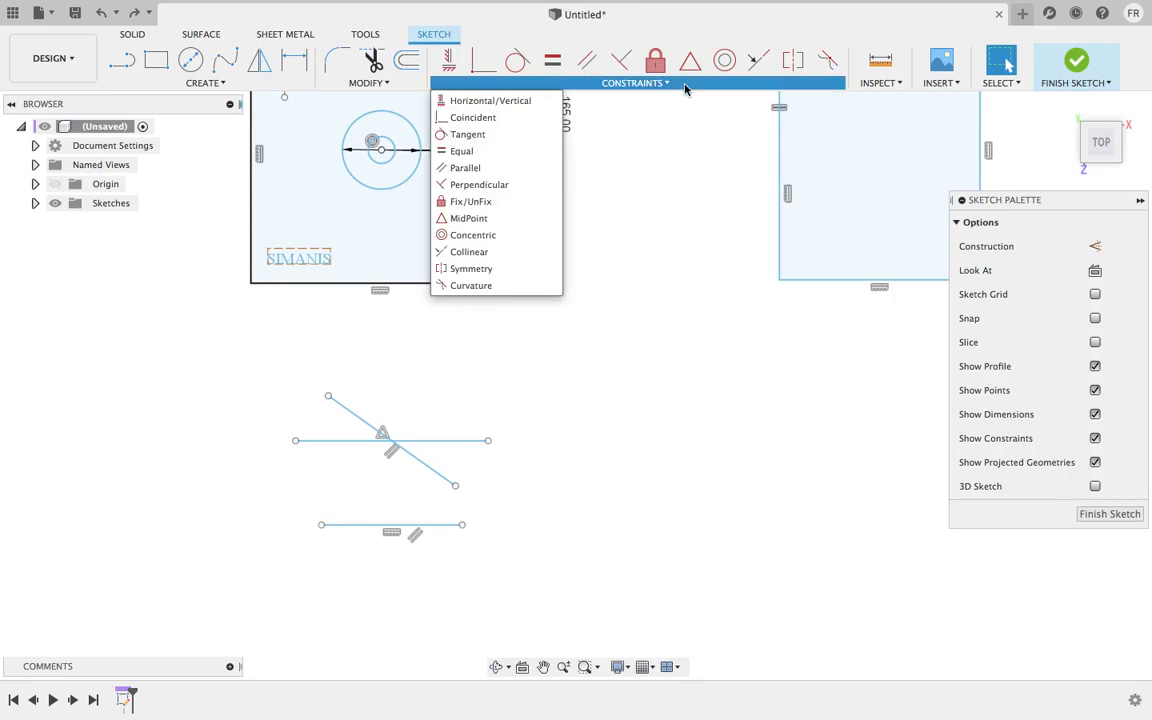
click(685, 89)
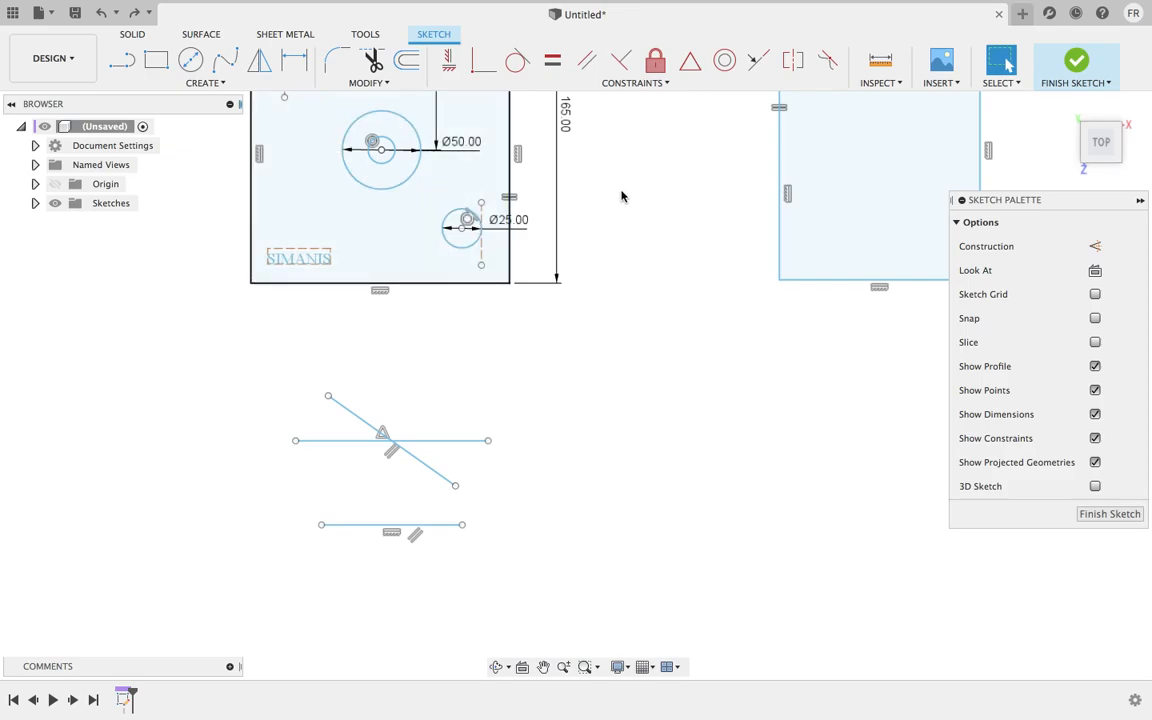
- Draw a slanted line about 73 mm long below and between the square and the separate rectangle, rising to the right
click(121, 60)
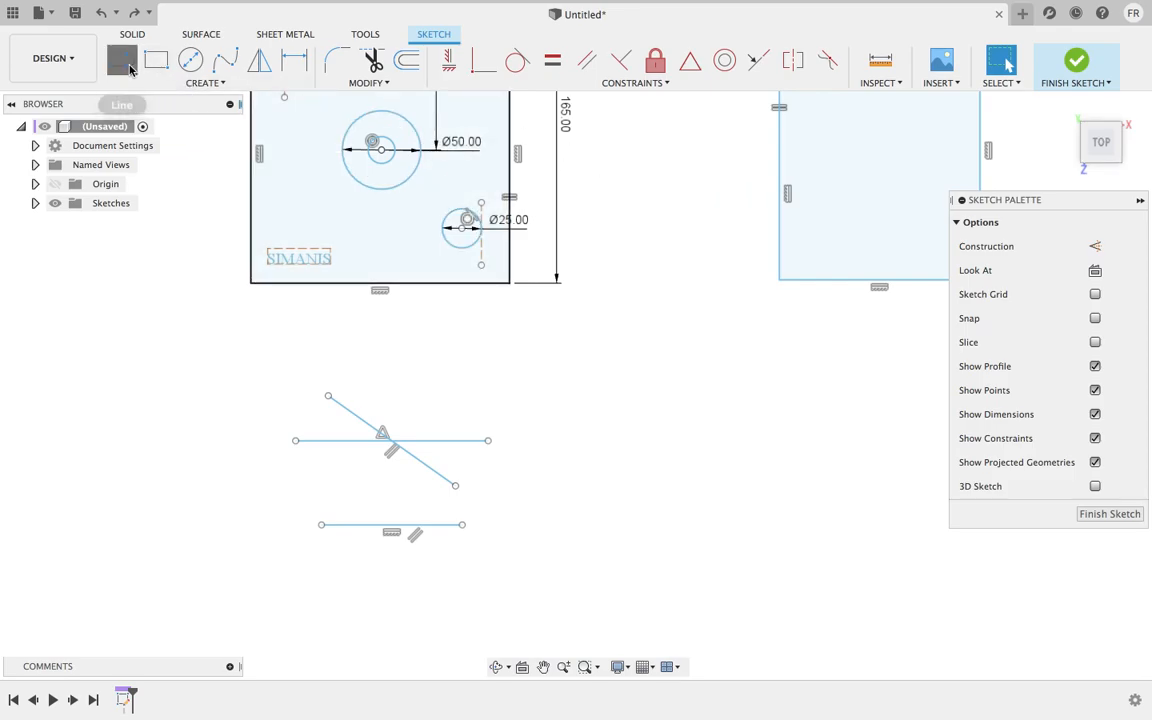
click(569, 418)
click(668, 360)
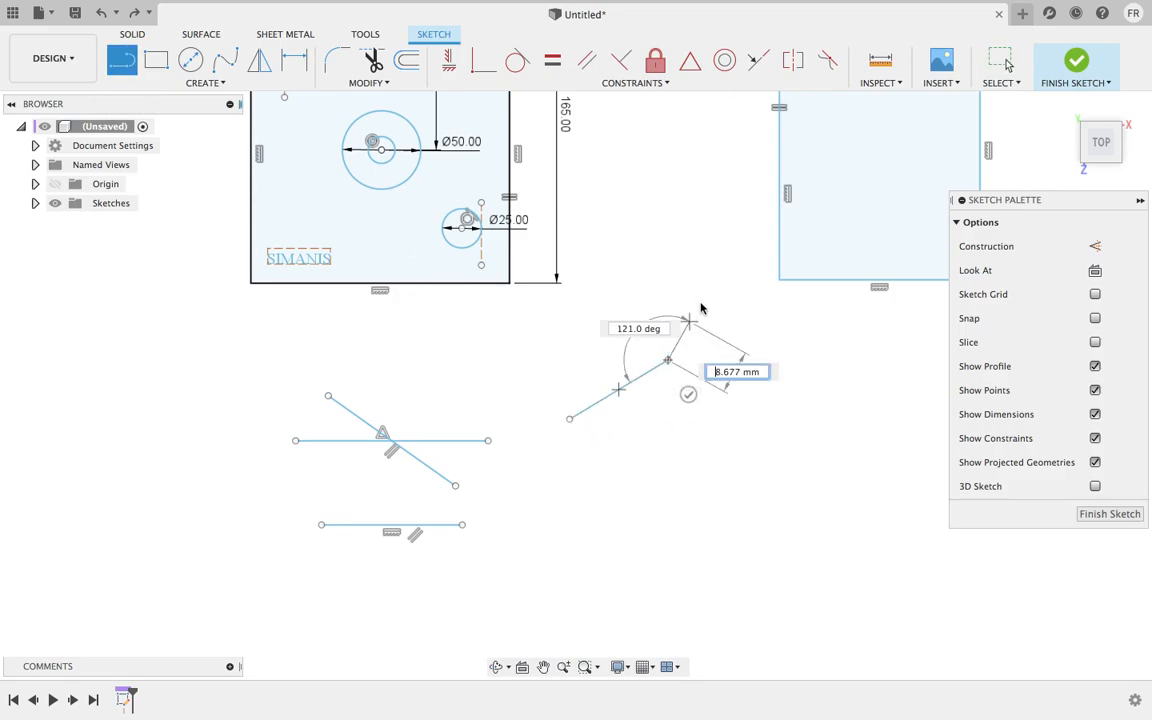
right_click(701, 305)
click(763, 304)
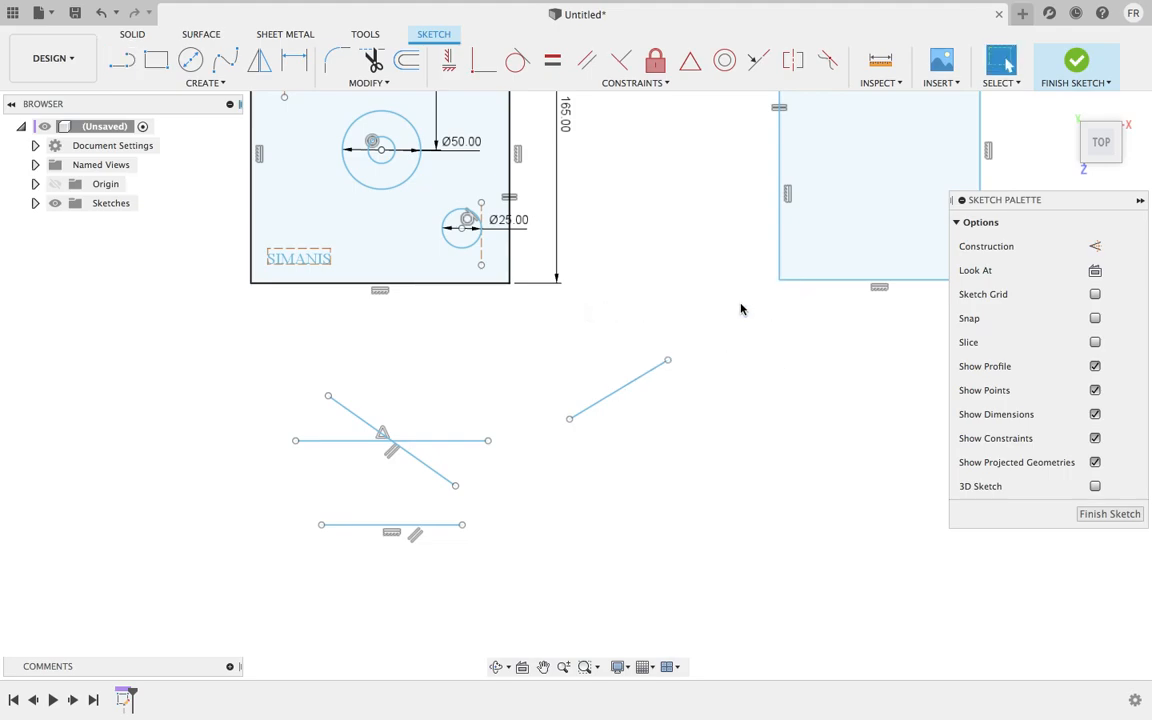
- Apply a Collinear constraint from the new slanted line to the upper of the two parallel lines
click(759, 62)
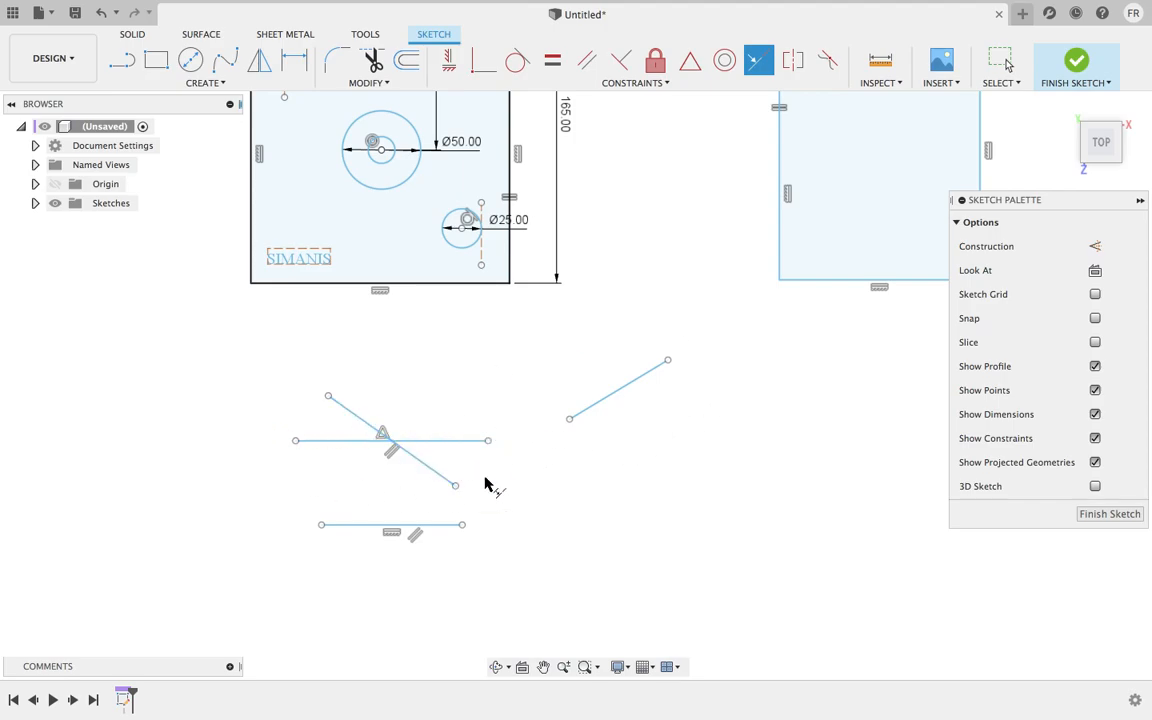
click(632, 385)
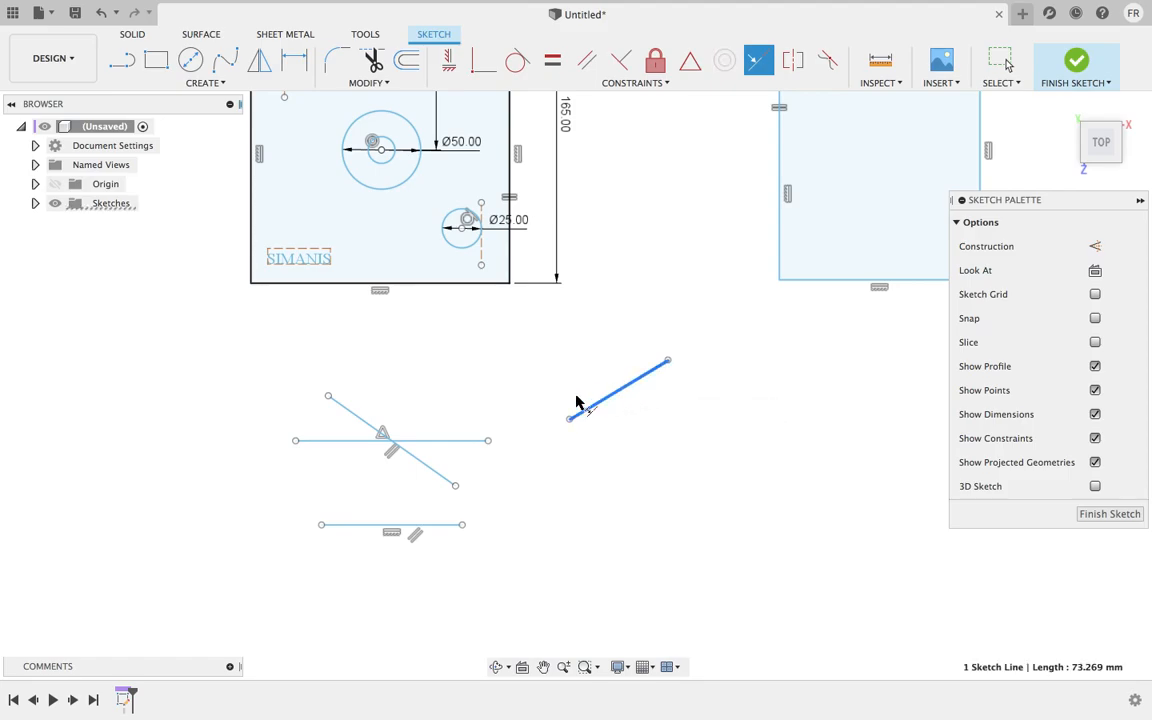
click(453, 446)
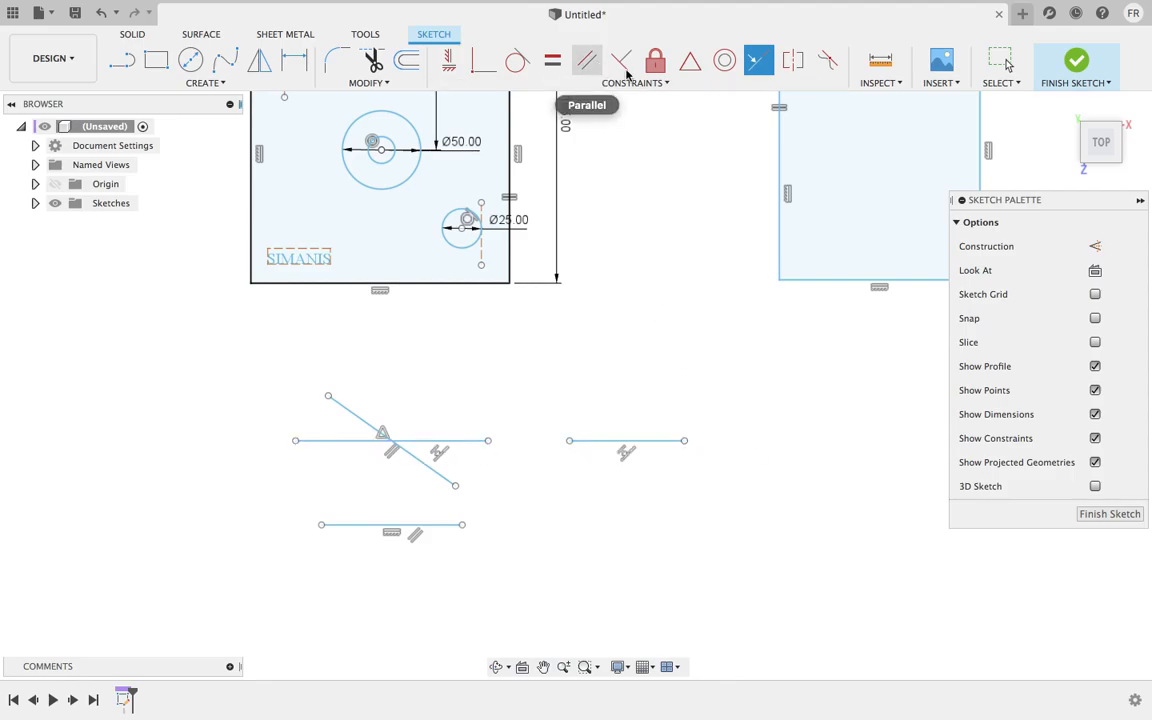
right_click(659, 137)
click(710, 143)
key(Escape)
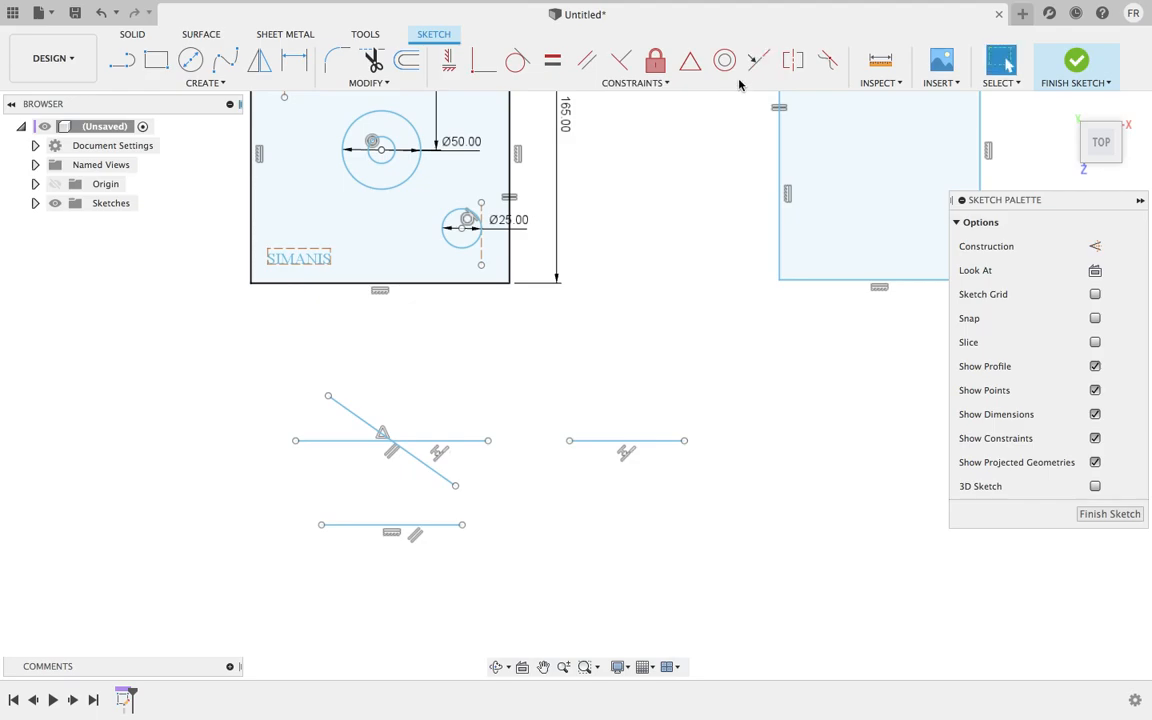
- Draw a short slanted line just above the collinear line, rising to the right towards the separate rectangle
click(657, 86)
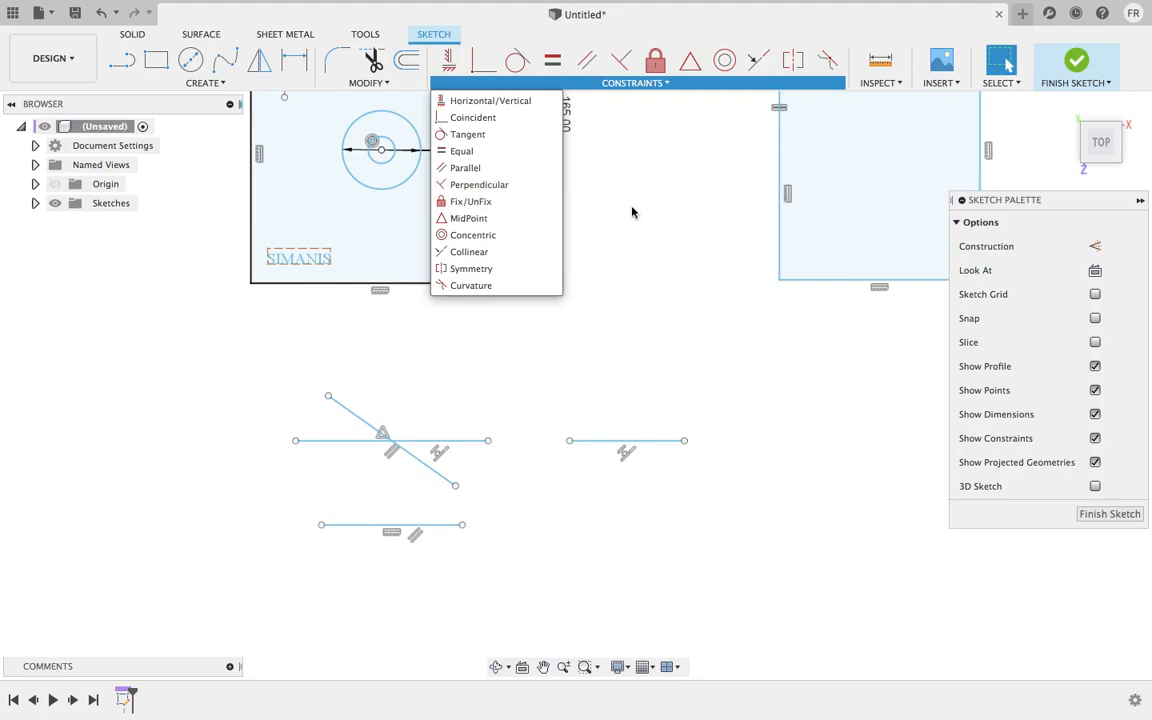
click(632, 212)
scroll(601, 222, down, 2)
scroll(601, 222, down, 2)
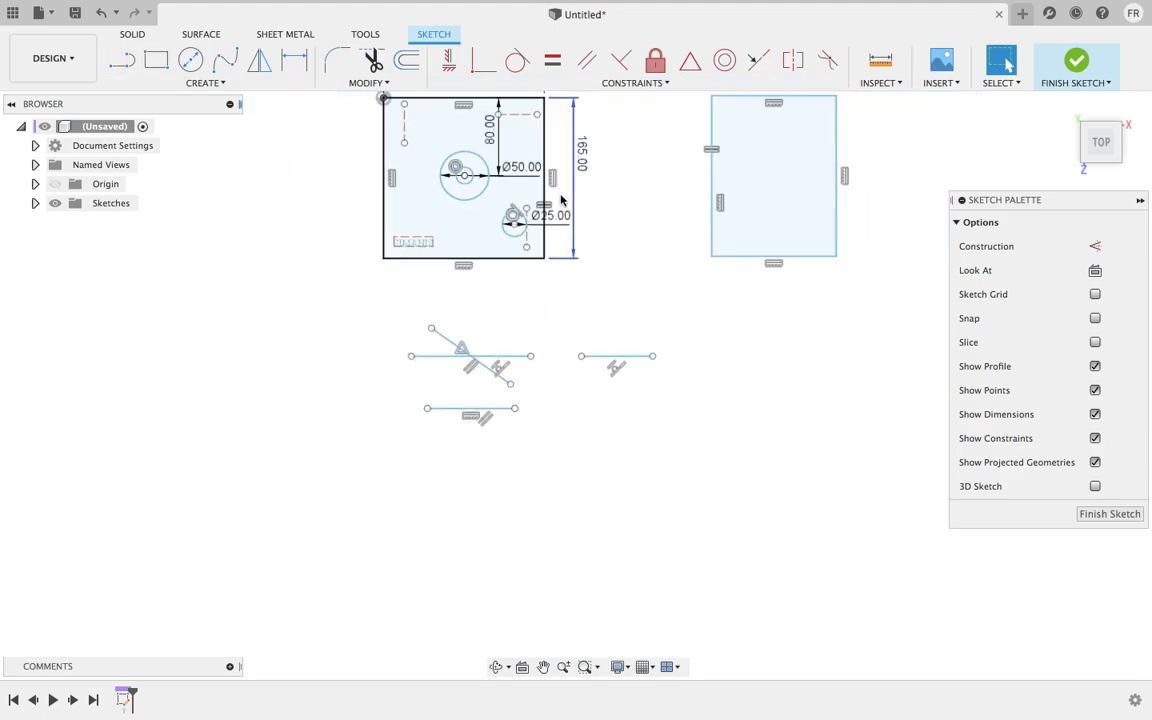
scroll(558, 193, up, 3)
key(l)
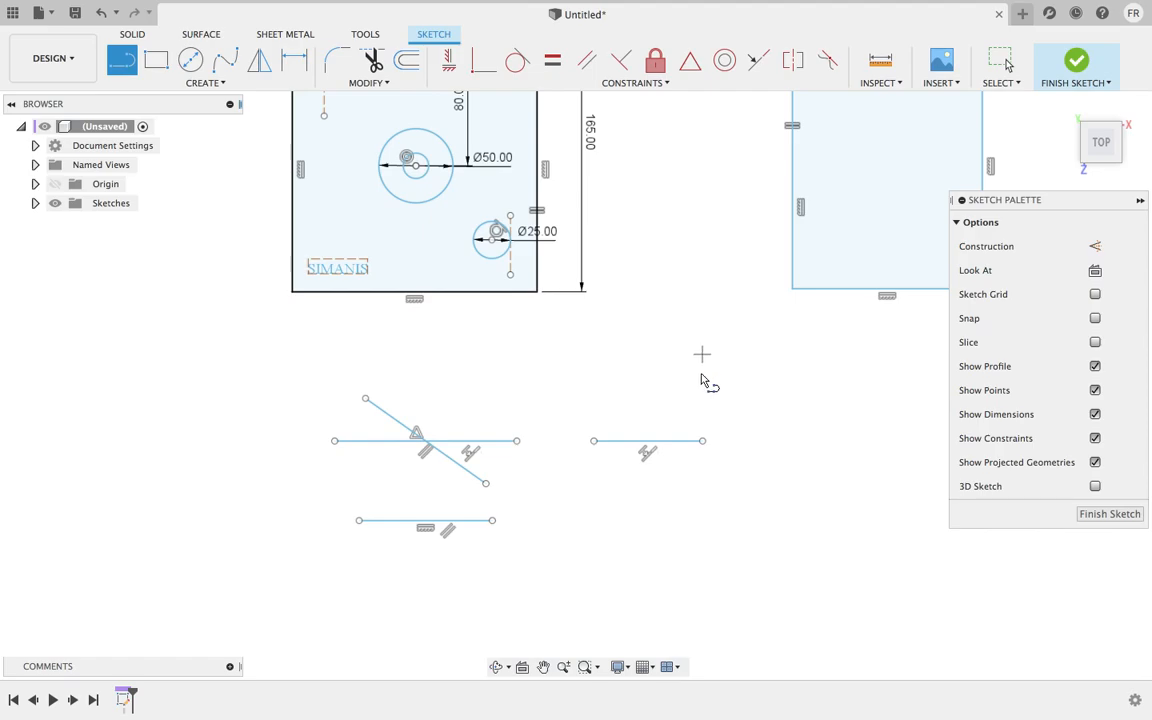
click(651, 392)
click(724, 340)
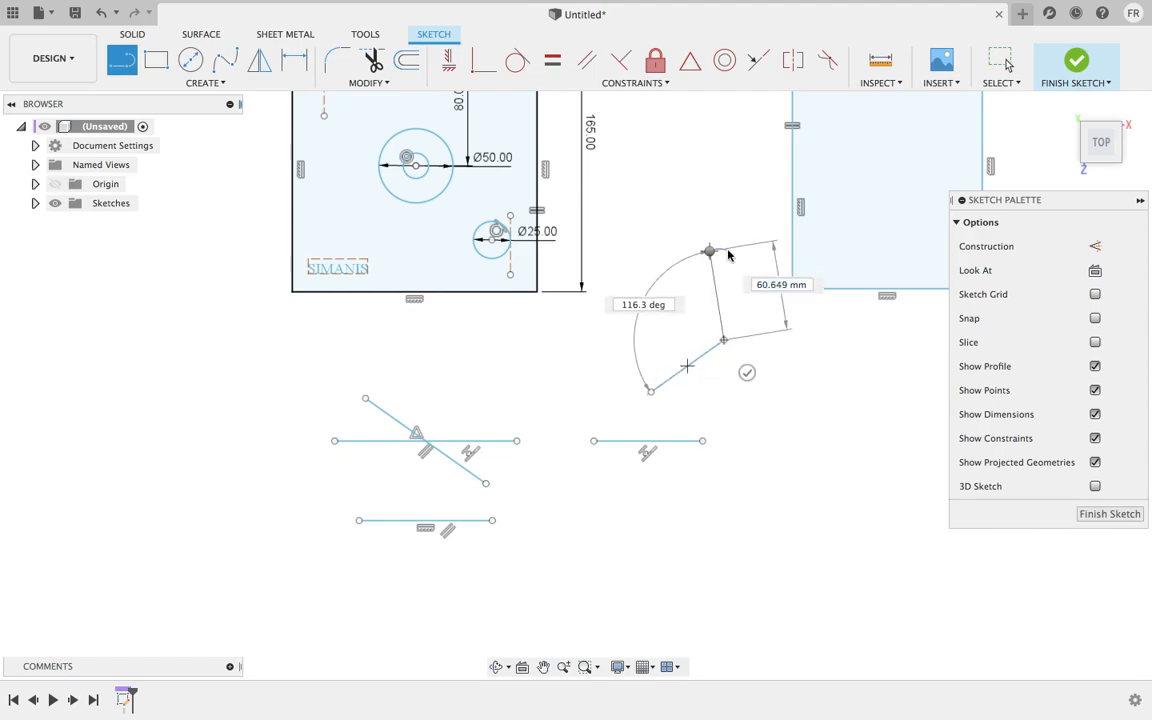
right_click(709, 252)
click(768, 251)
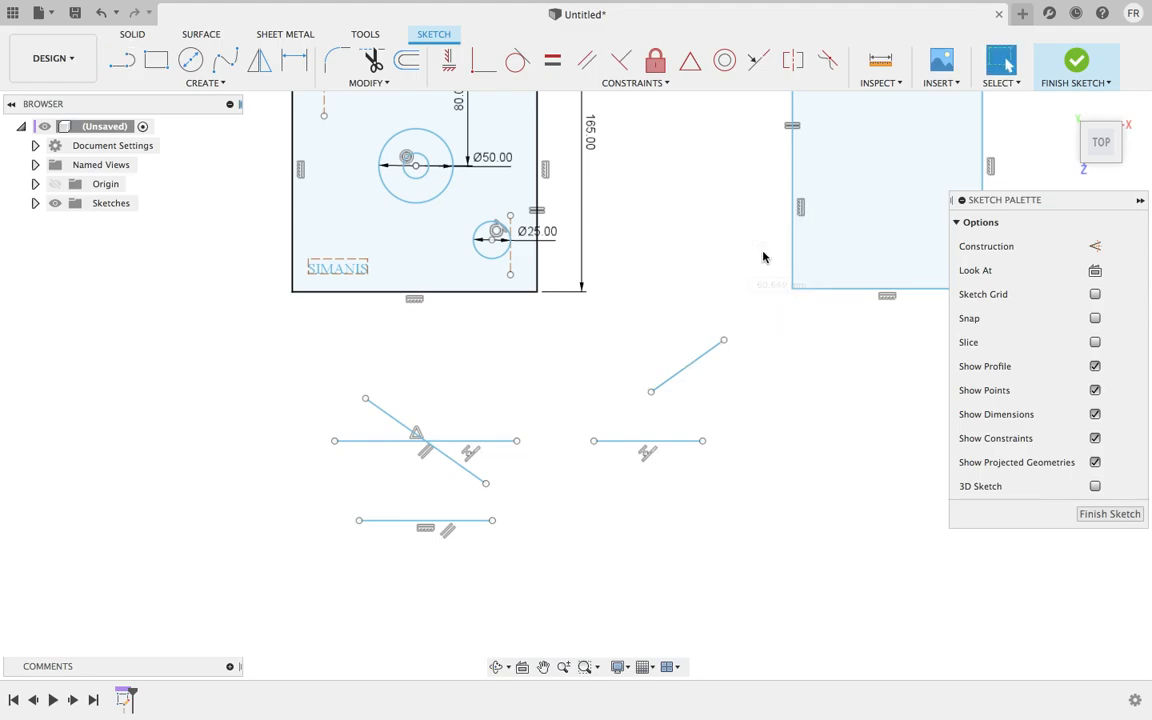
- Apply a Perpendicular constraint between the new slanted line and the short horizontal line beneath it
click(621, 63)
click(695, 371)
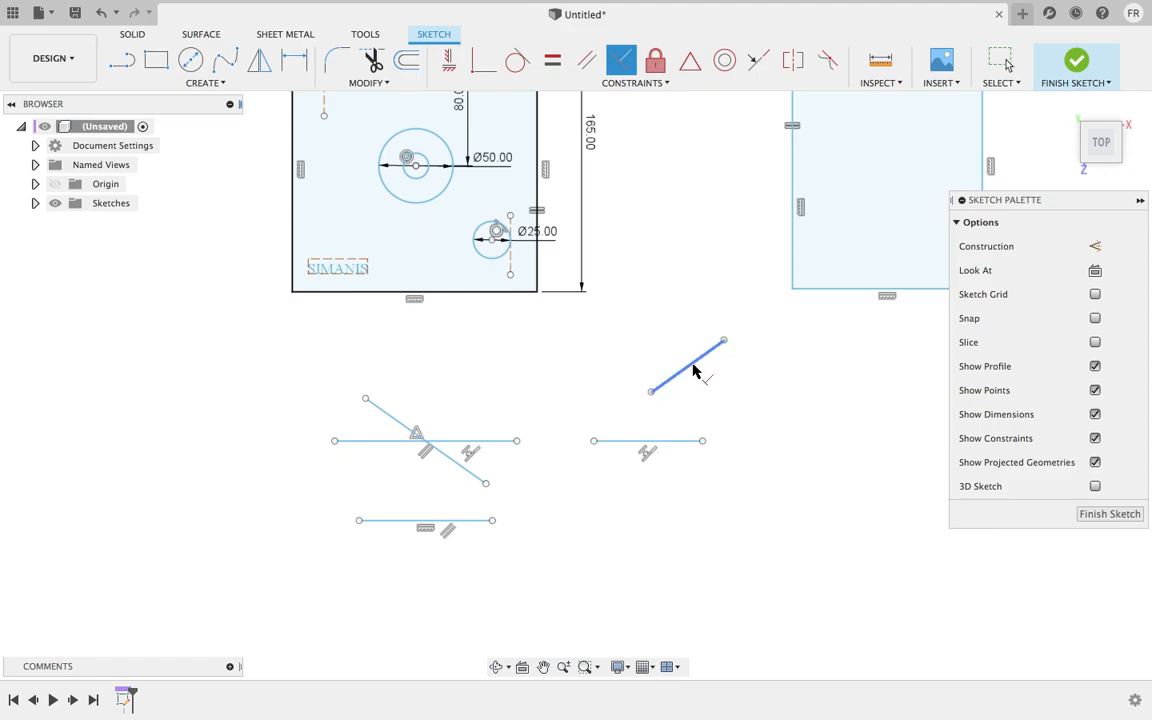
click(665, 443)
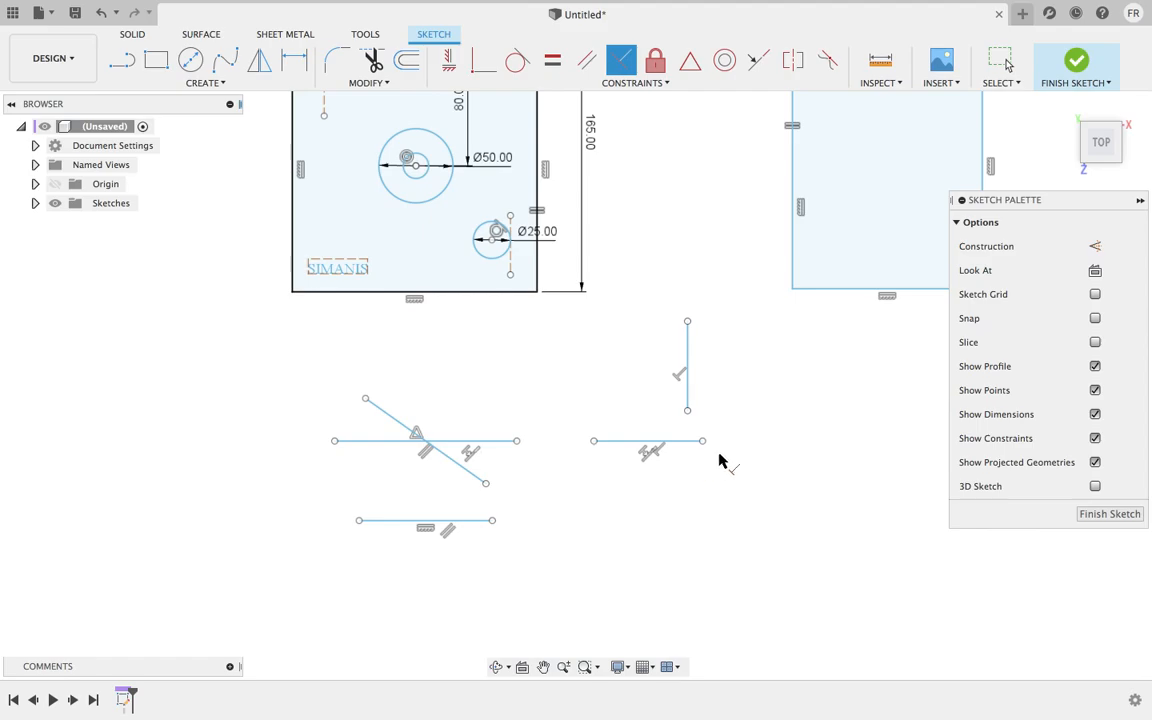
right_click(756, 339)
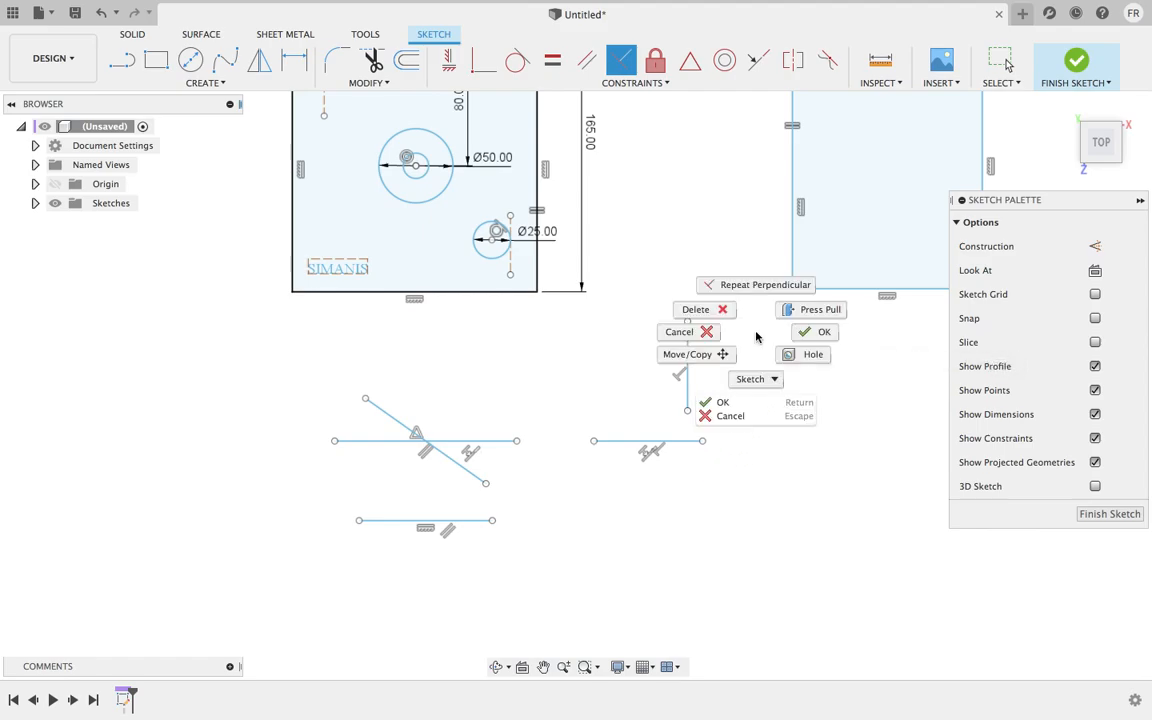
click(808, 336)
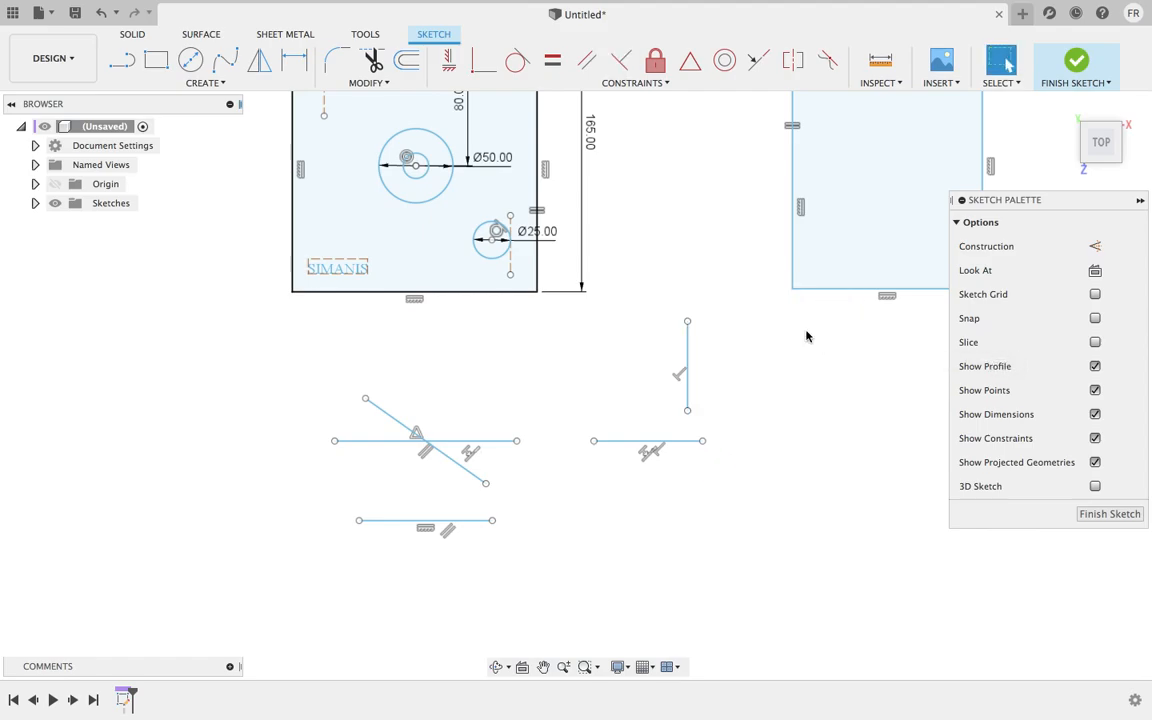
- Draw a center rectangle about 99 mm wide below the separate rectangle, beside the perpendicular line
click(702, 85)
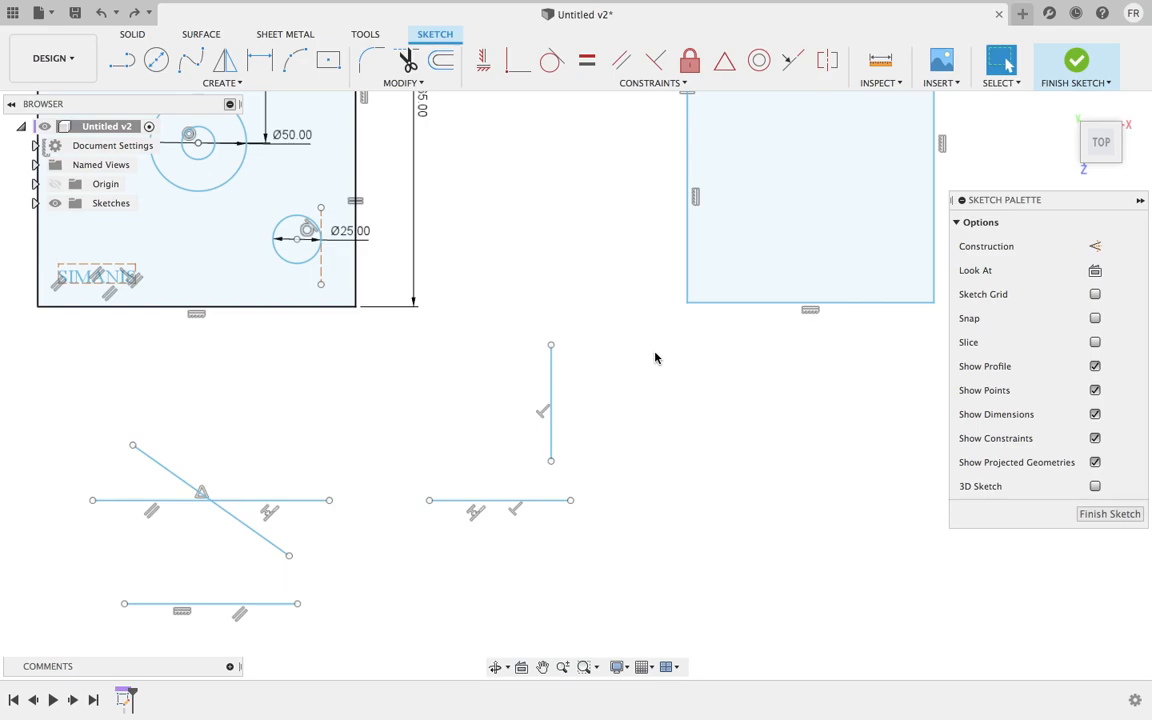
mouse_move(795, 452)
middle_down()
mouse_move(607, 427)
mouse_move(527, 402)
middle_up()
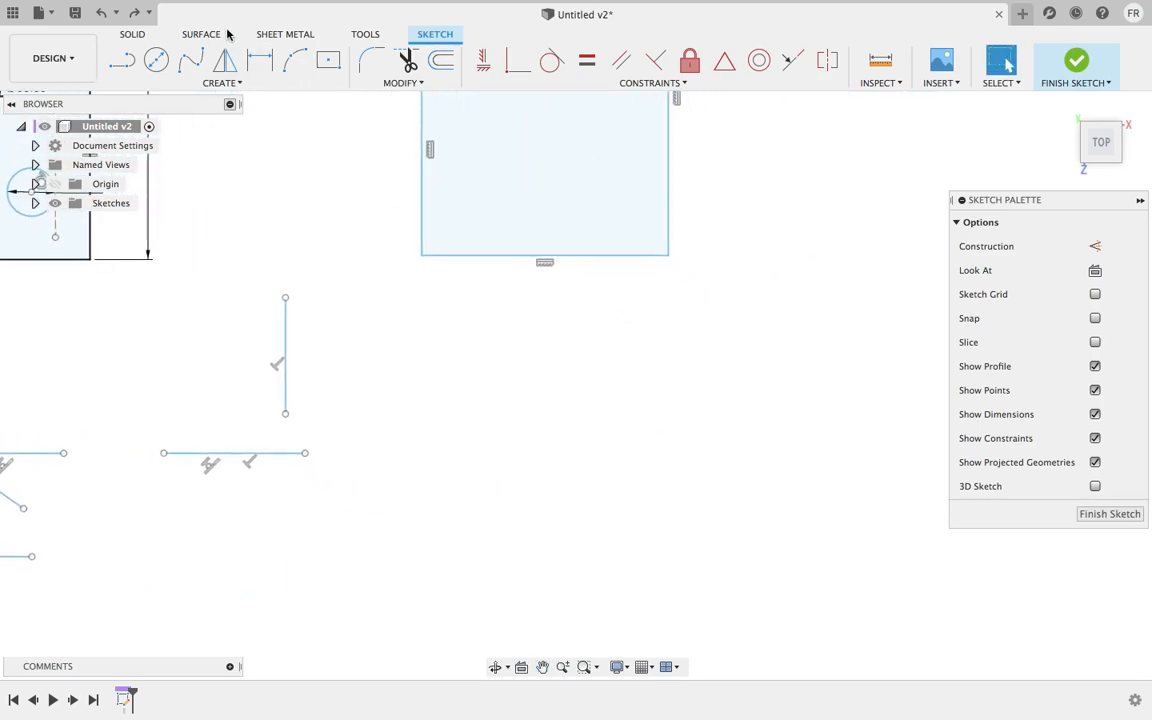
click(236, 83)
mouse_move(365, 77)
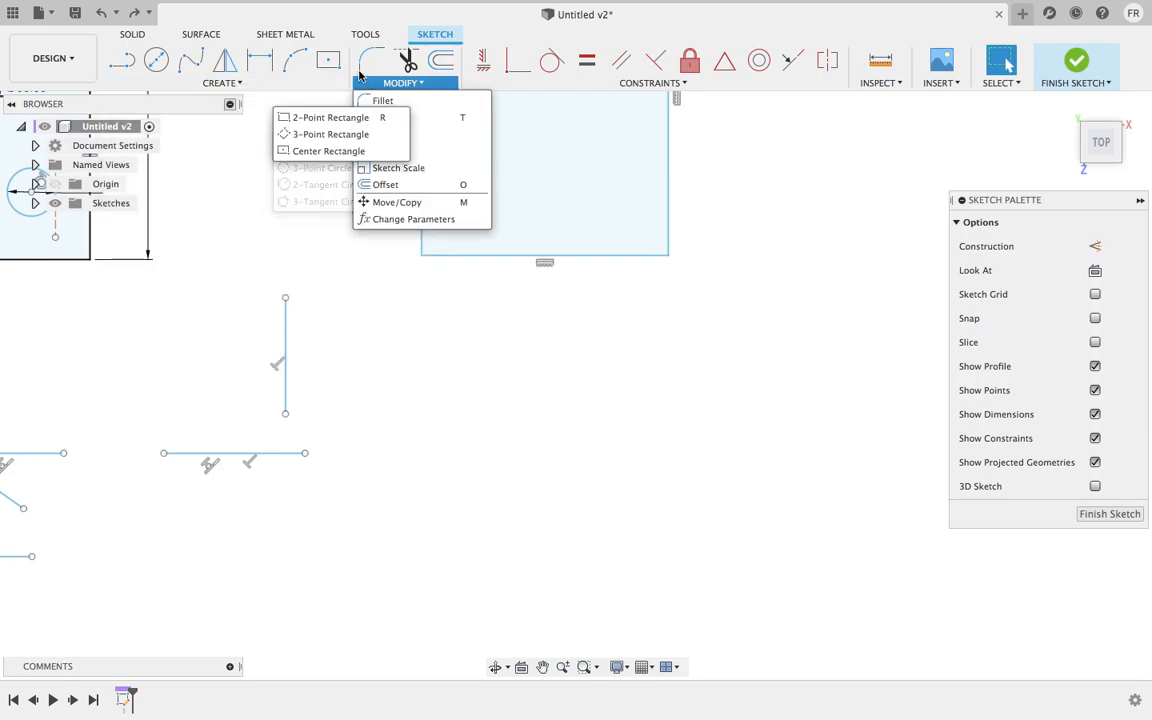
click(328, 58)
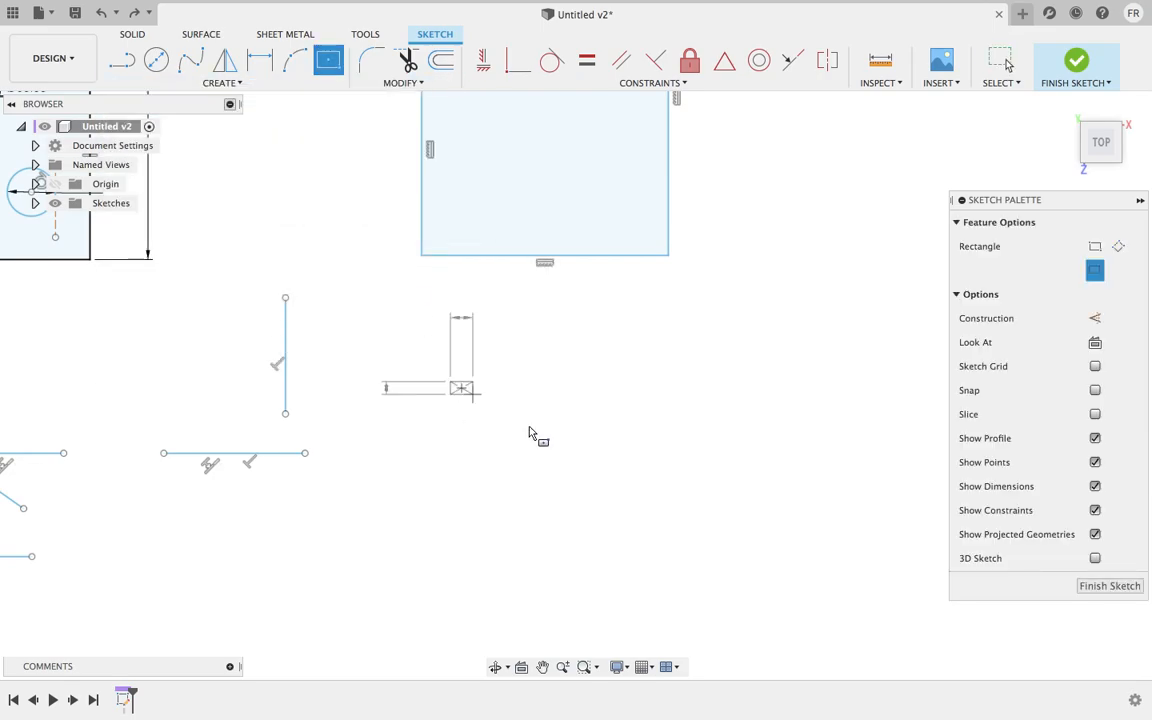
click(556, 437)
- Draw a tilted 3-point rectangle to the right of the center rectangle, with its long side rising to the right
click(248, 82)
mouse_move(193, 118)
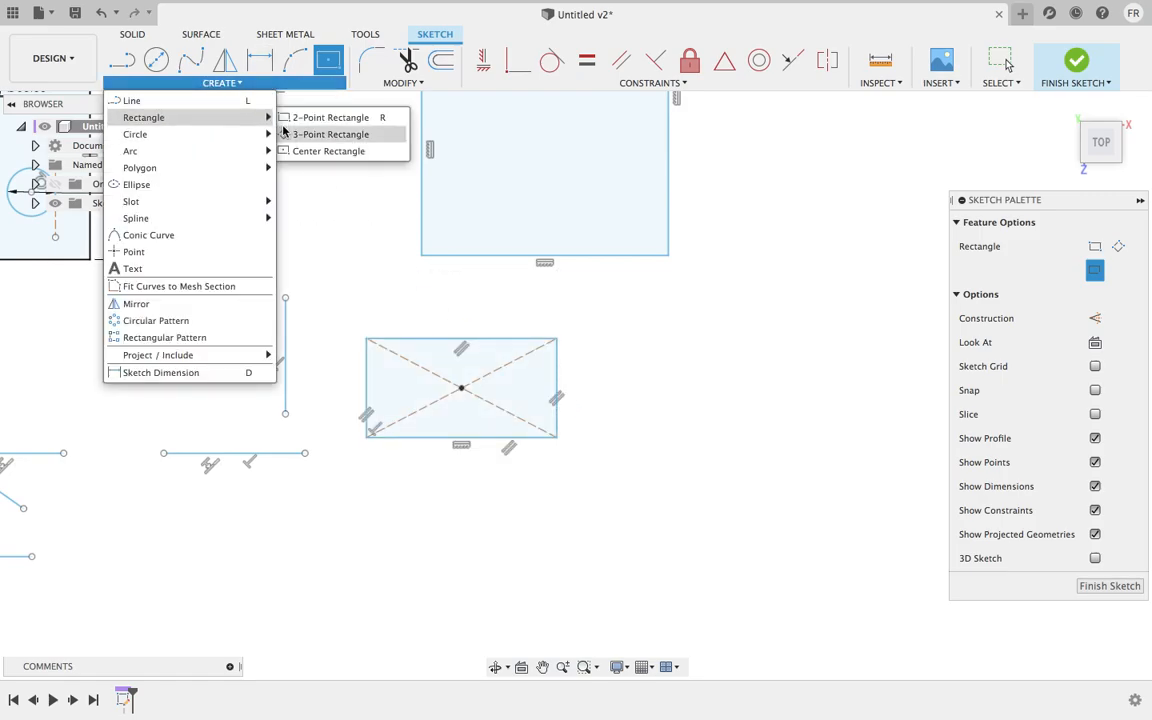
click(320, 134)
click(666, 462)
click(788, 338)
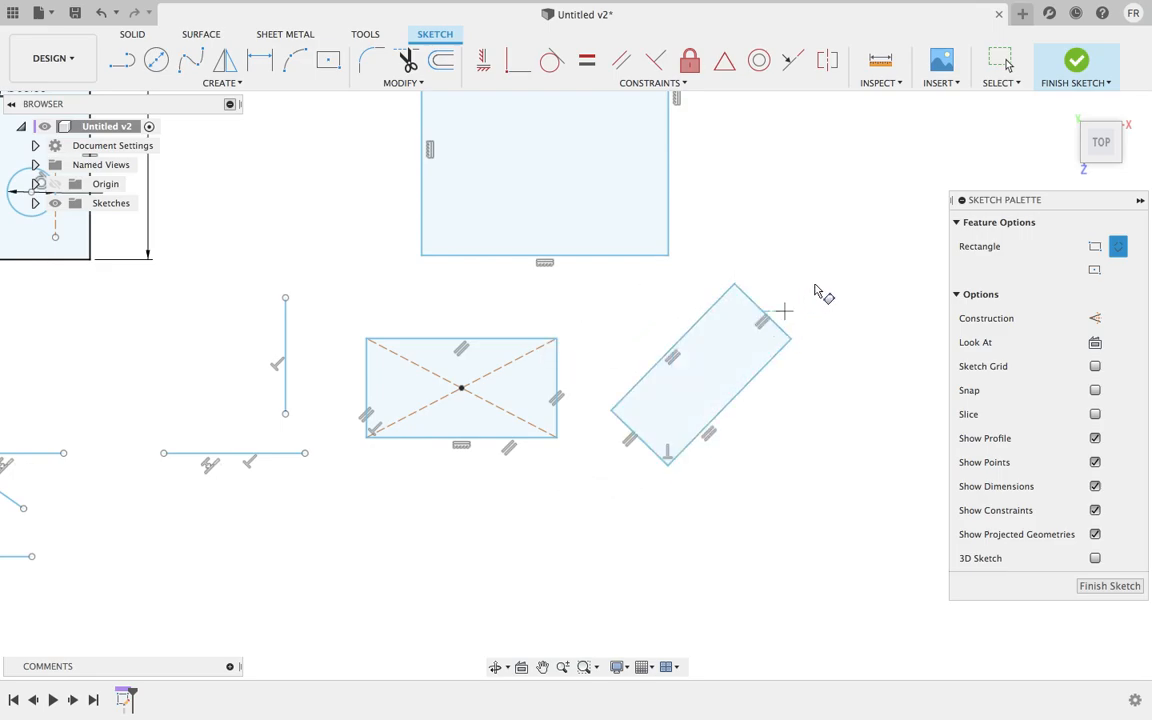
right_click(850, 240)
click(903, 240)
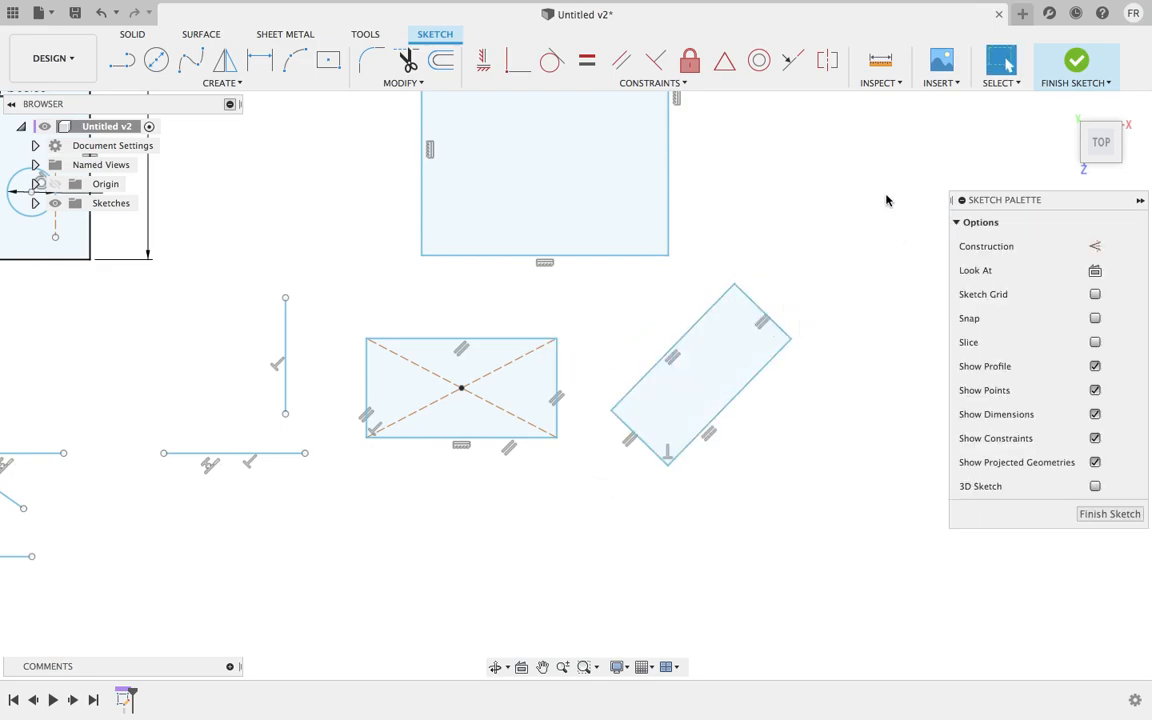
- Apply a Symmetry constraint between the center rectangle's top edge and the tilted rectangle's upper long edge, about the center rectangle's left edge
click(829, 62)
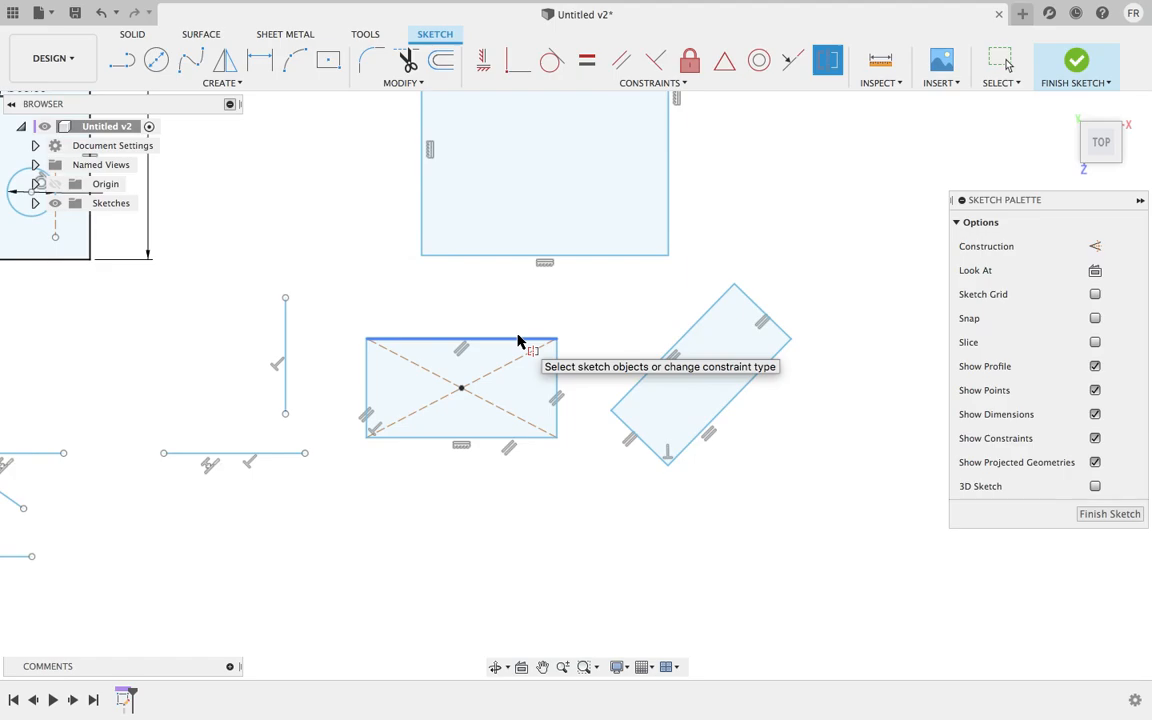
click(518, 340)
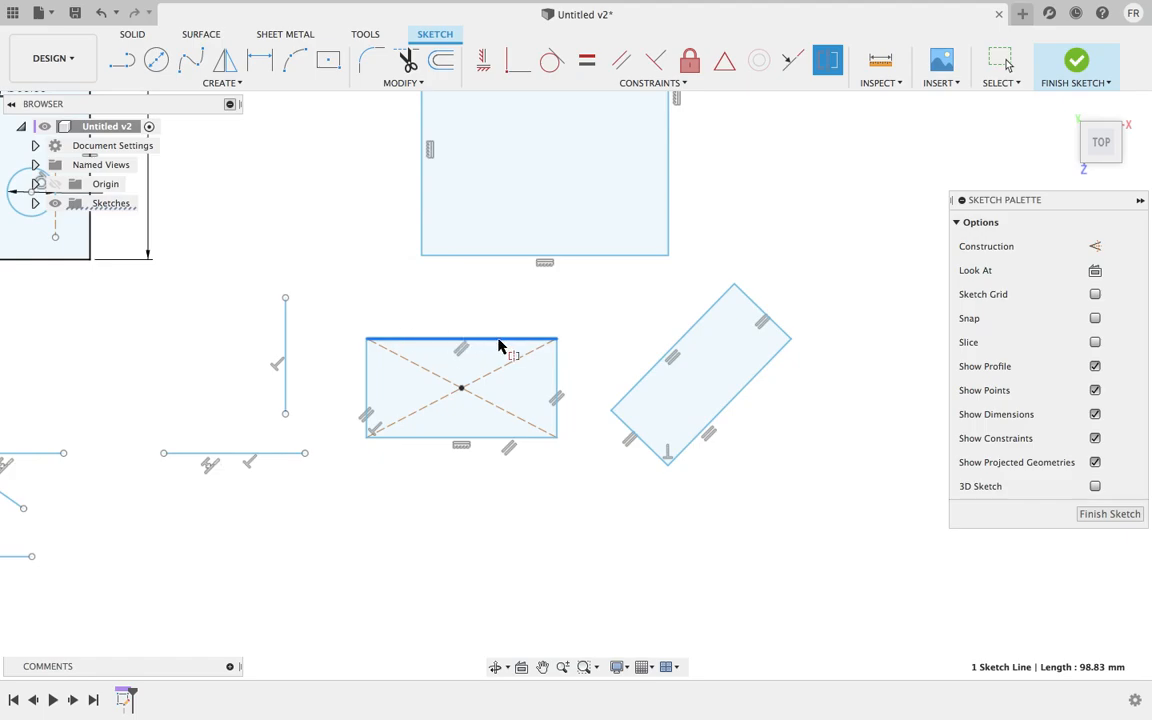
click(695, 333)
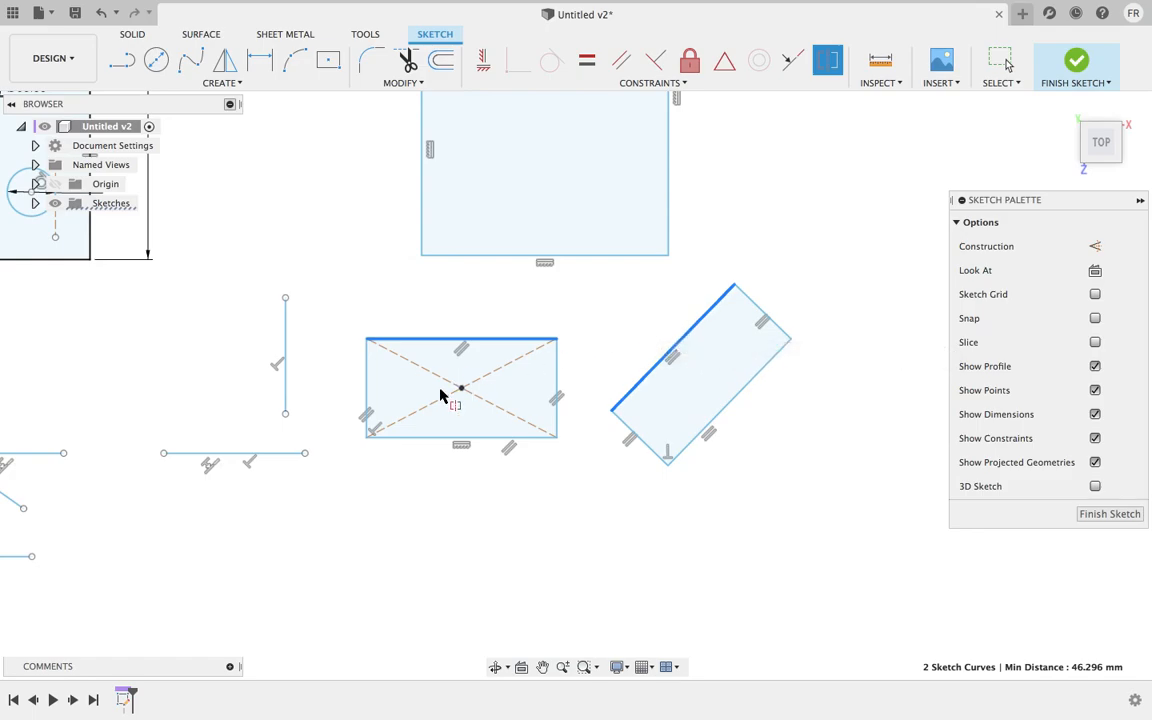
click(368, 383)
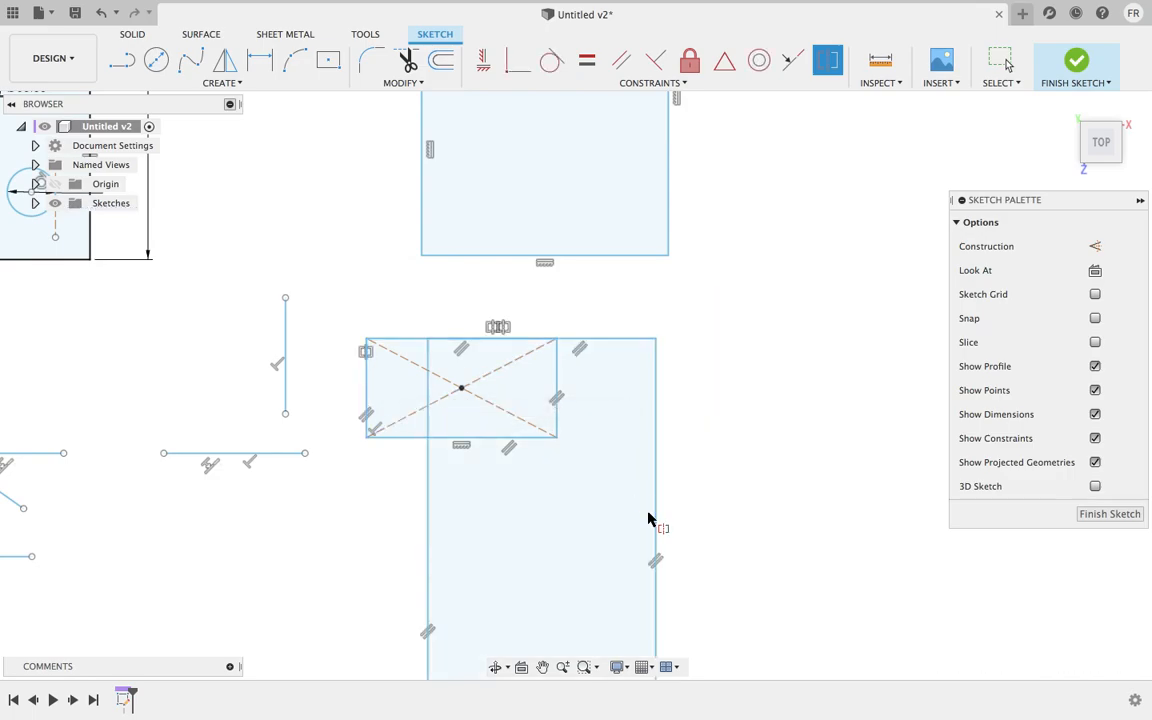
scroll(652, 510, down, 4)
middle_drag(639, 470, 625, 383)
scroll(625, 383, up, 5)
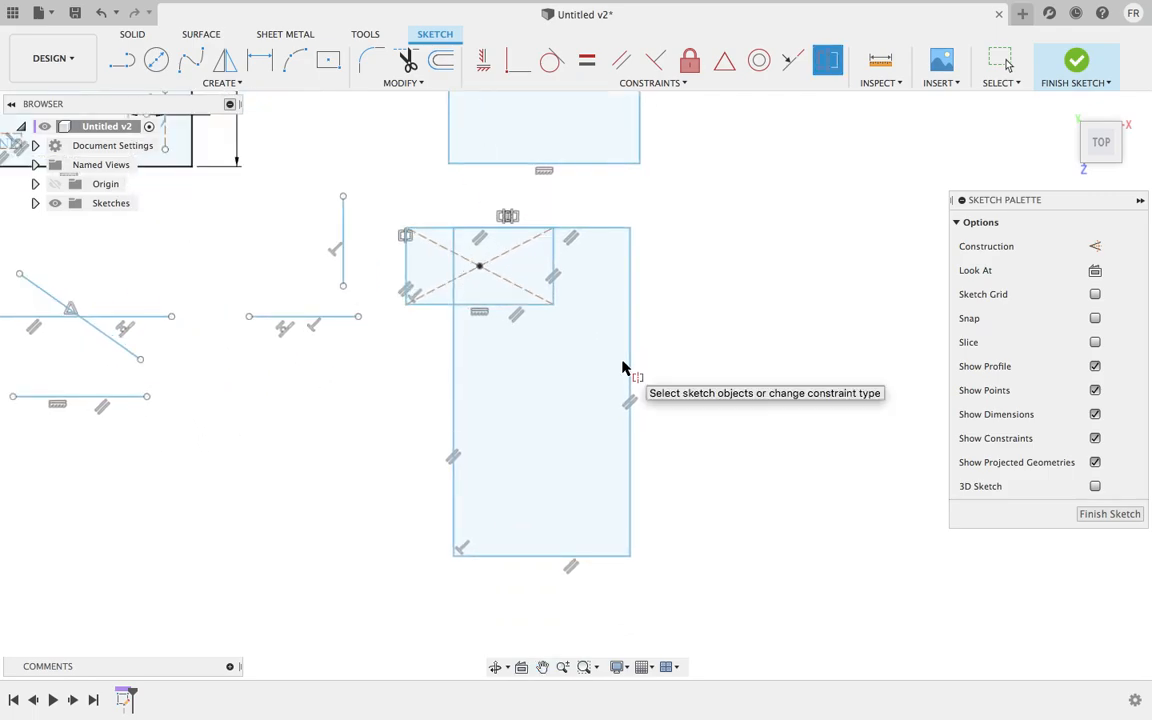